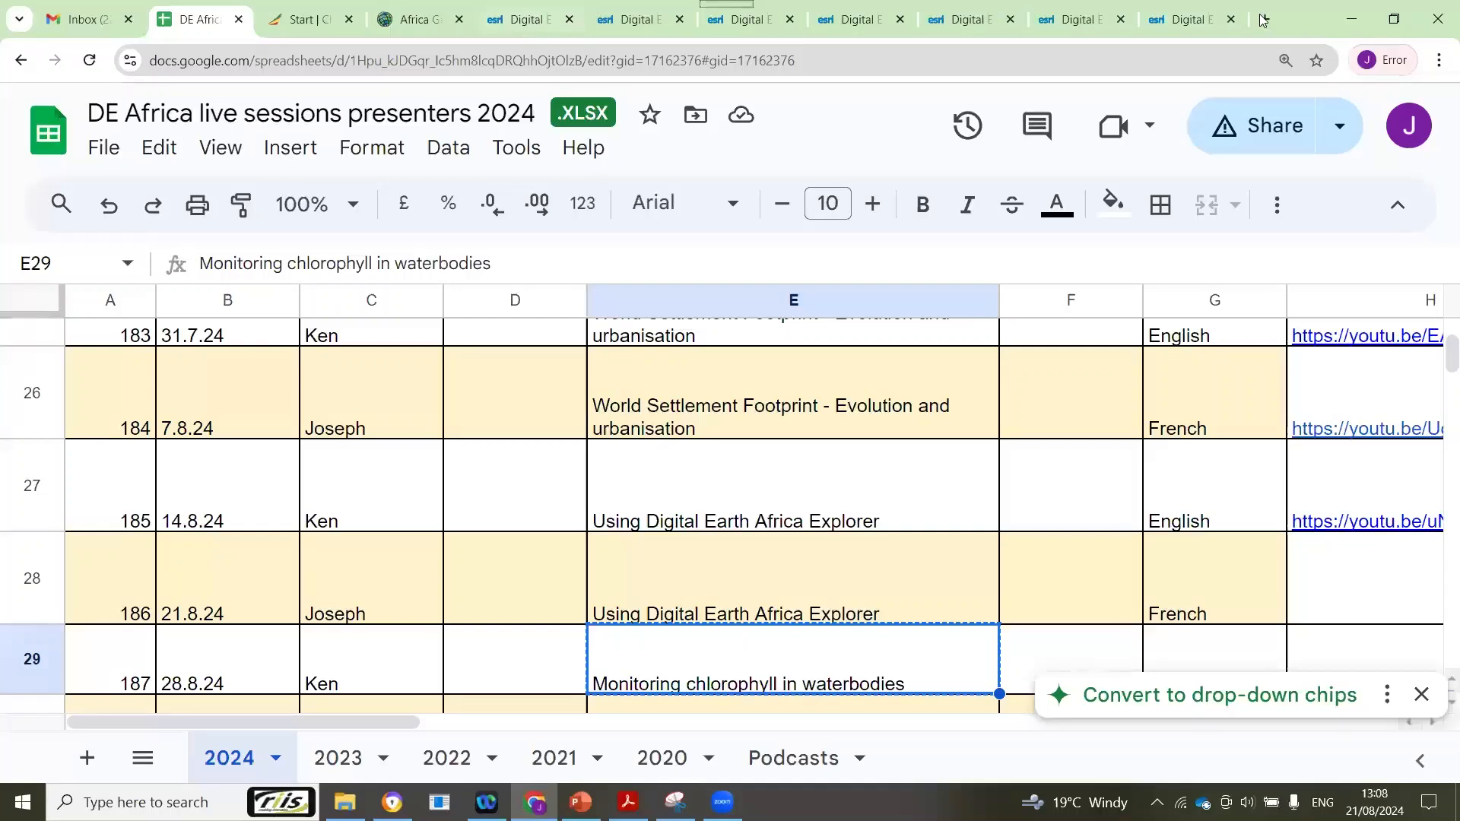
Step: Open africageoportal.com in a new browser tab and copy its web address
{"action": "left_click", "coordinate": [495, 31]}
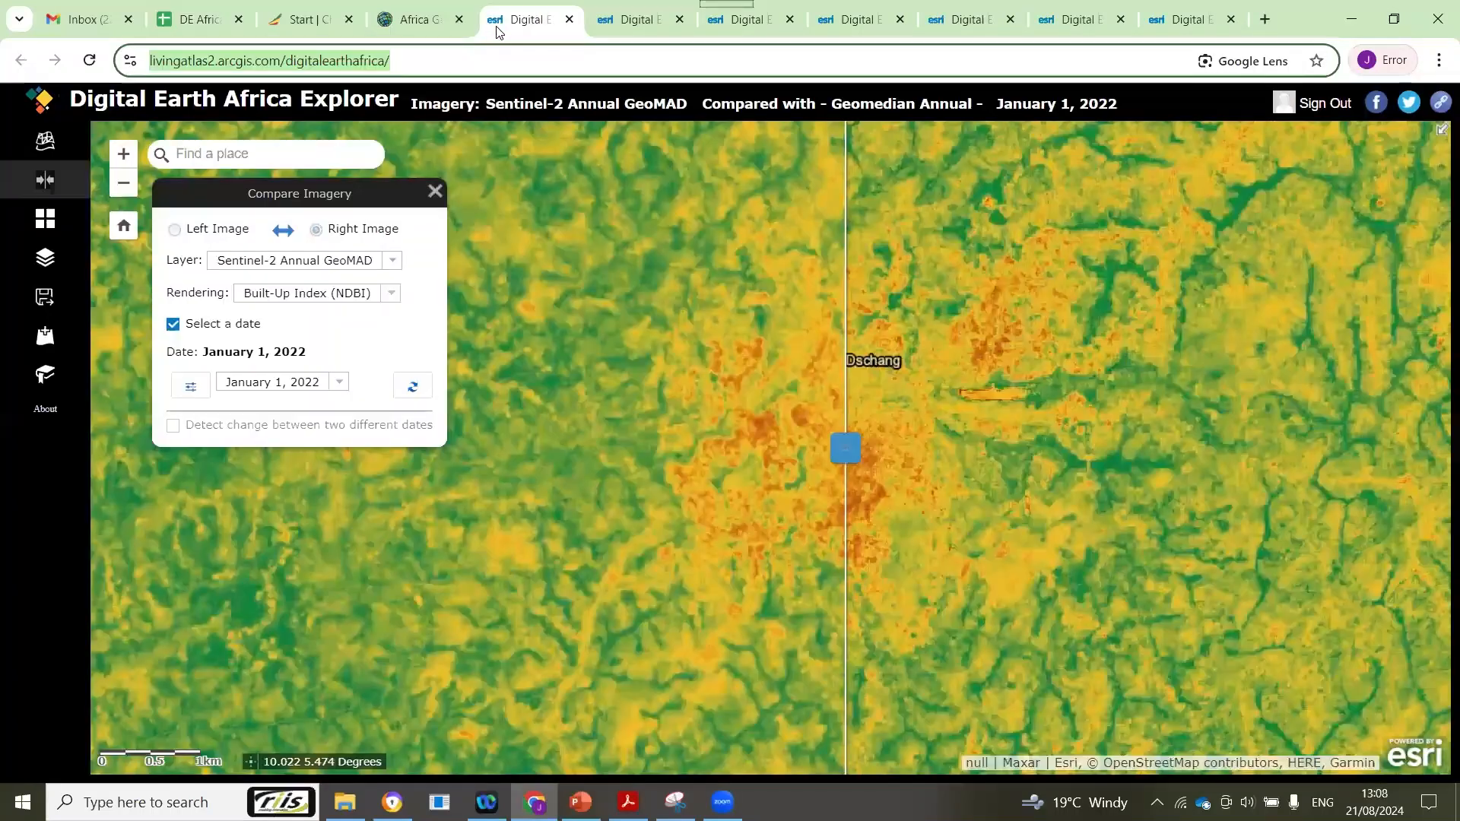
{"action": "key", "text": "ctrl+t"}
{"action": "left_click", "coordinate": [393, 61]}
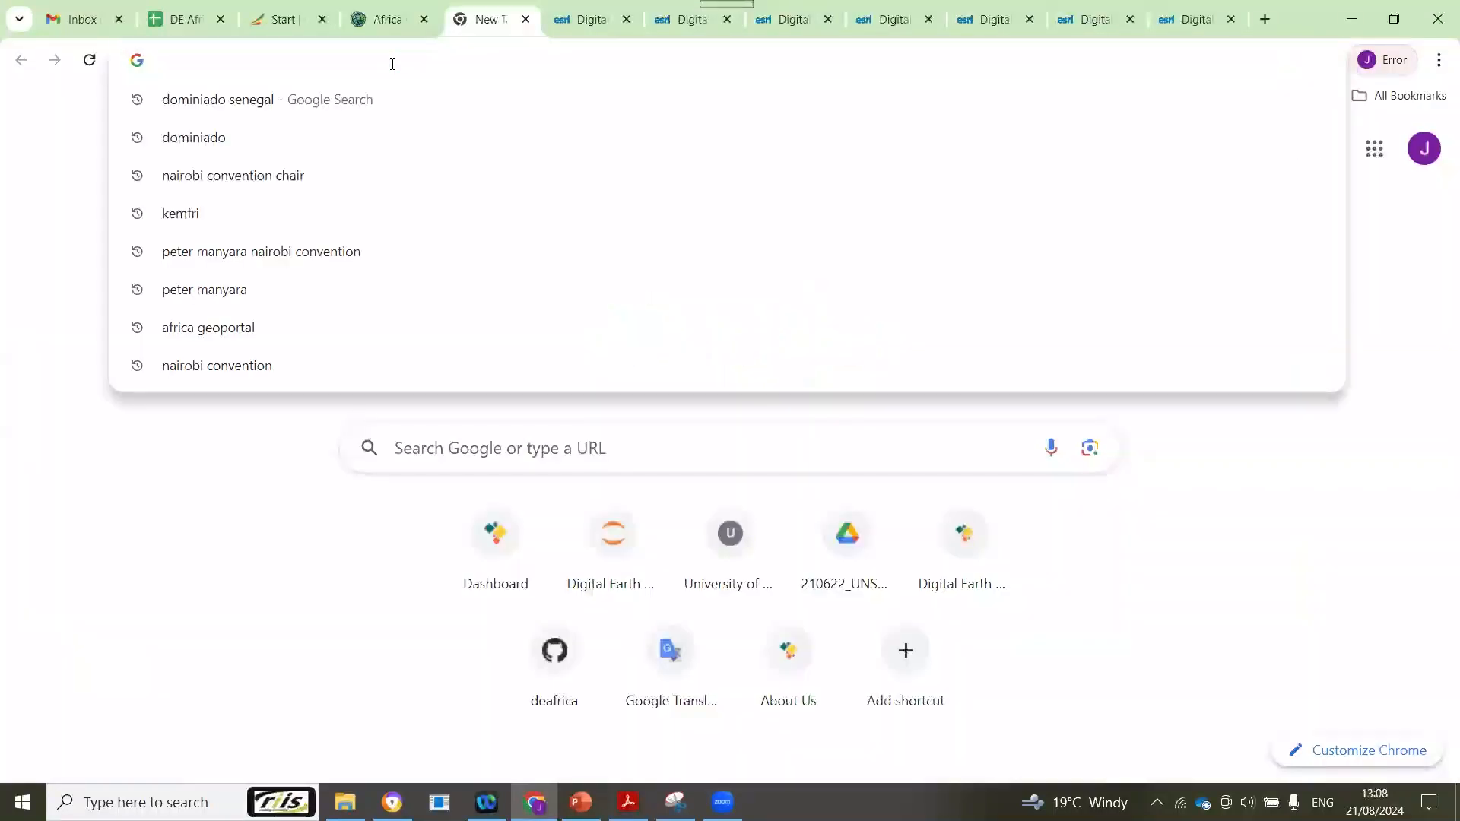
{"action": "type", "text": "afr"}
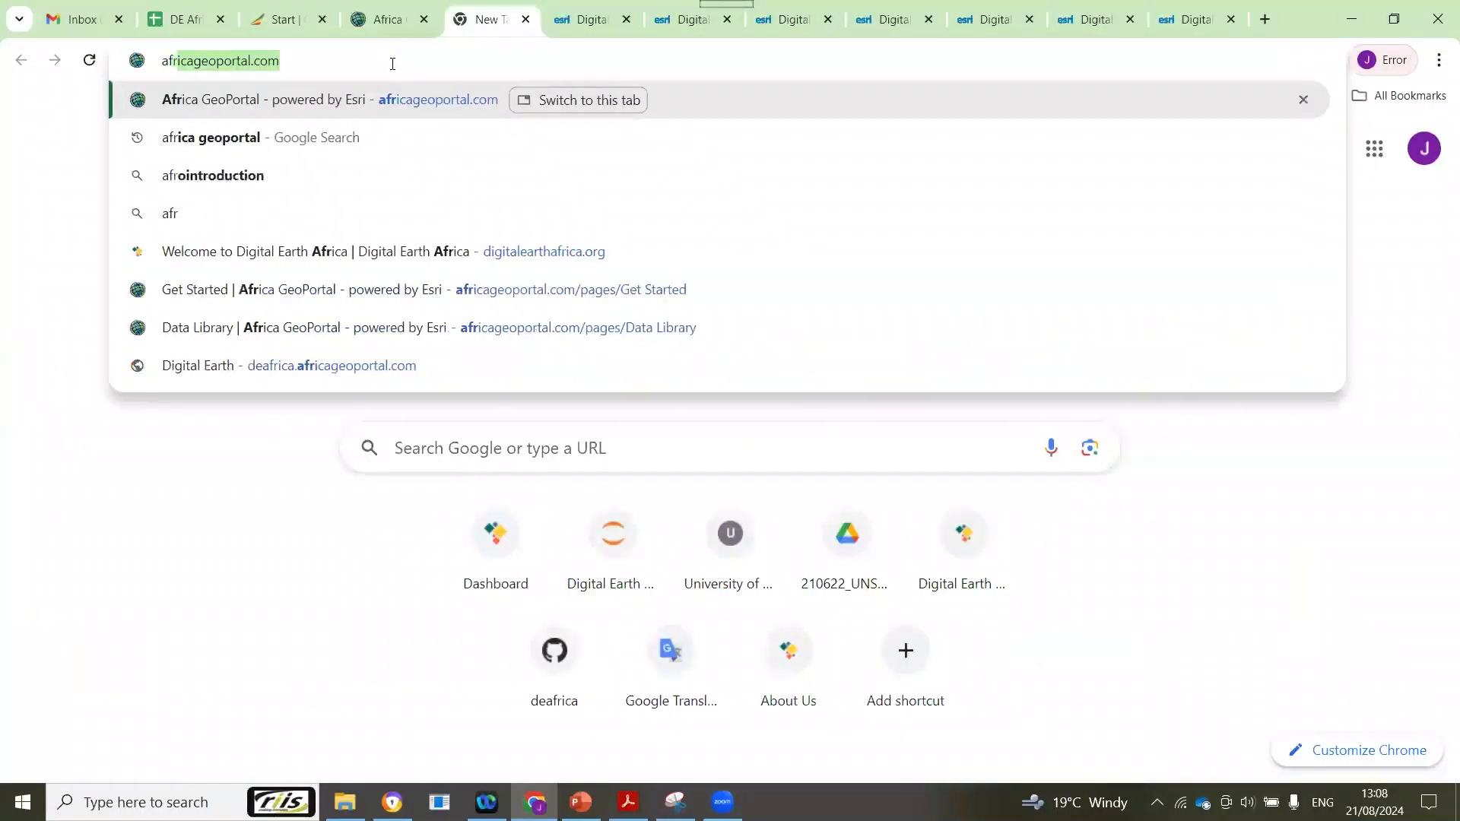
{"action": "key", "text": "Return"}
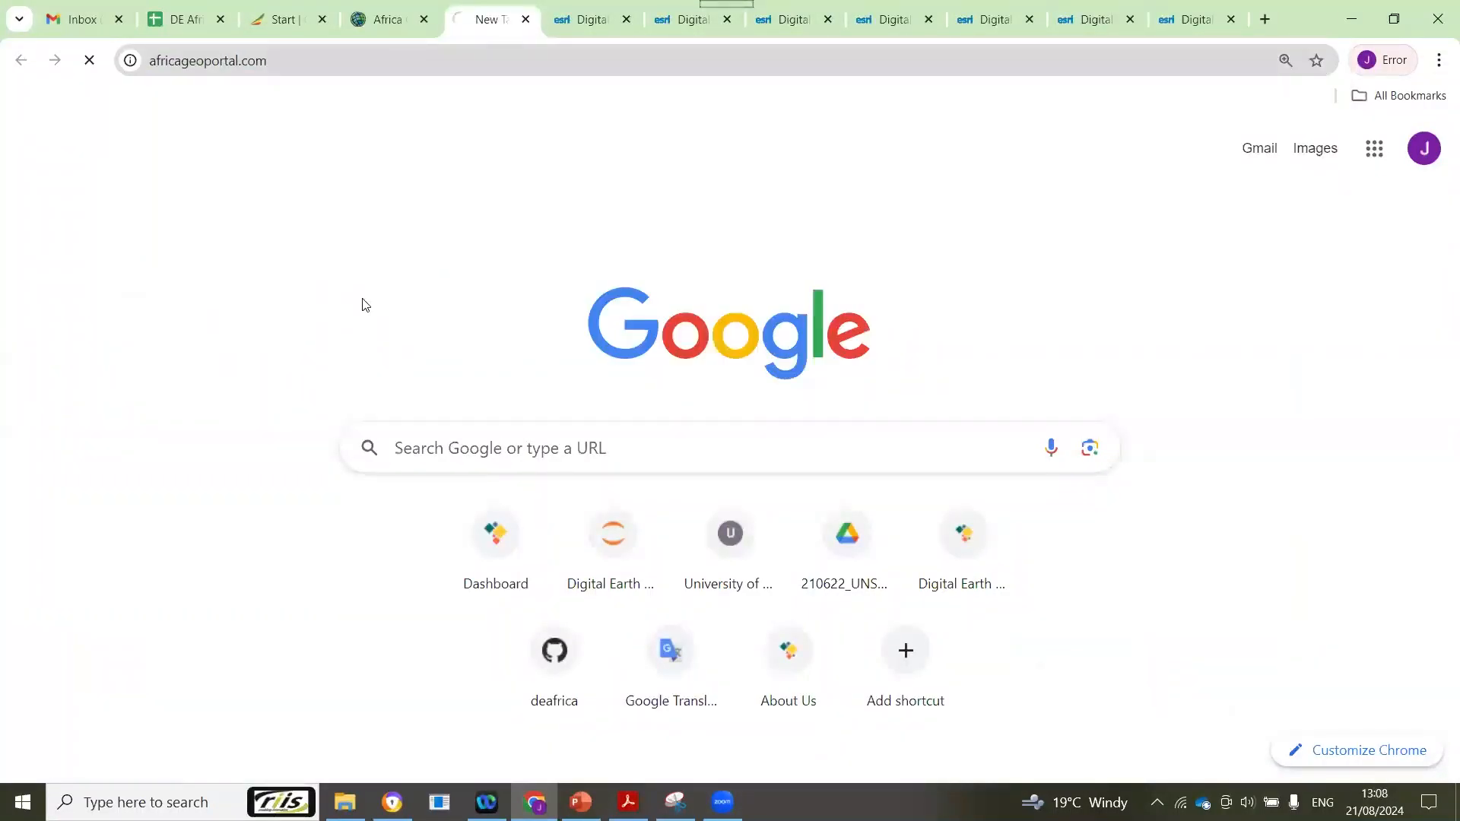
{"action": "left_click", "coordinate": [266, 63]}
{"action": "right_click", "coordinate": [266, 62]}
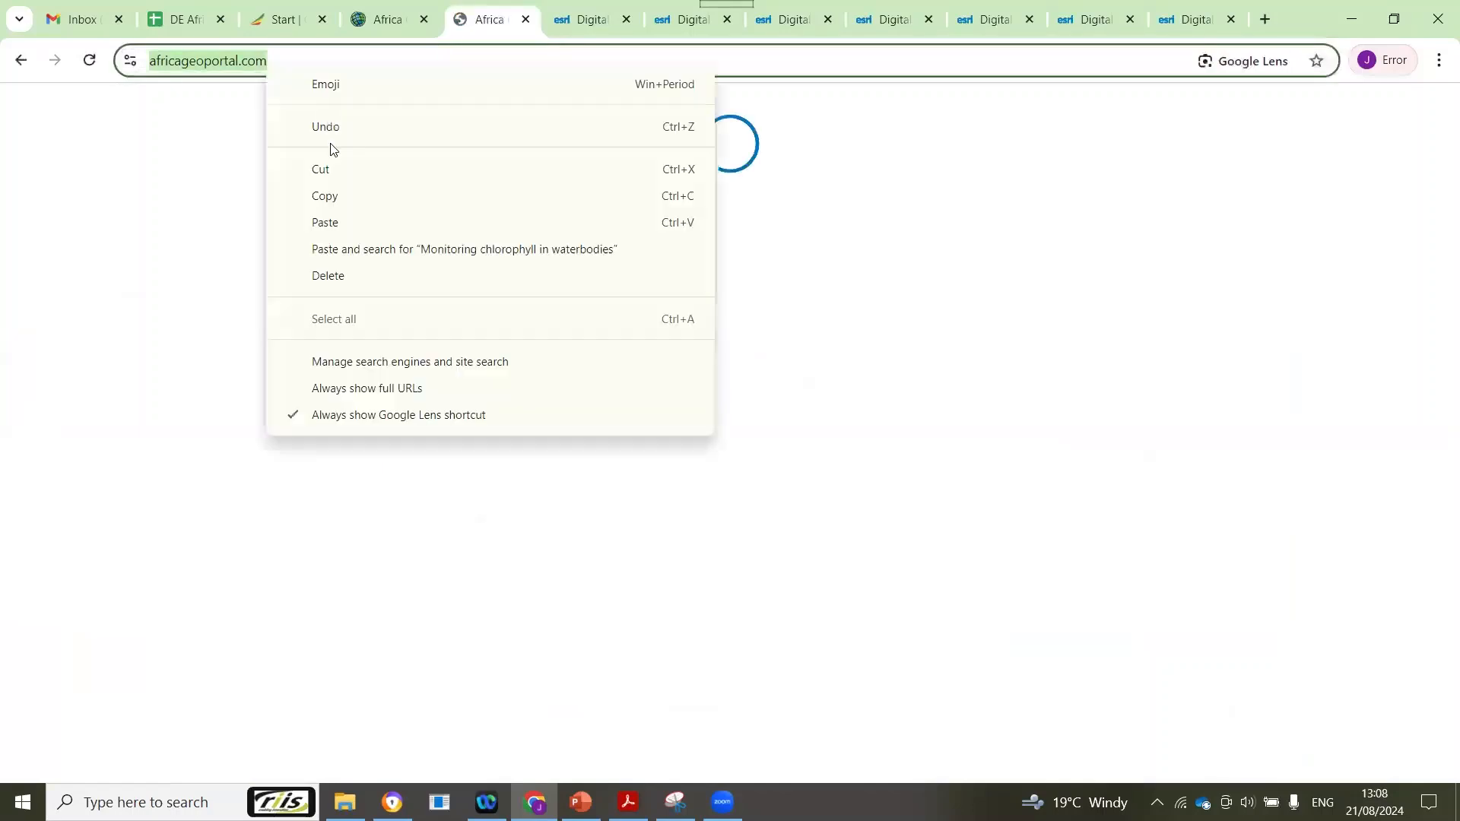
{"action": "left_click", "coordinate": [330, 197]}
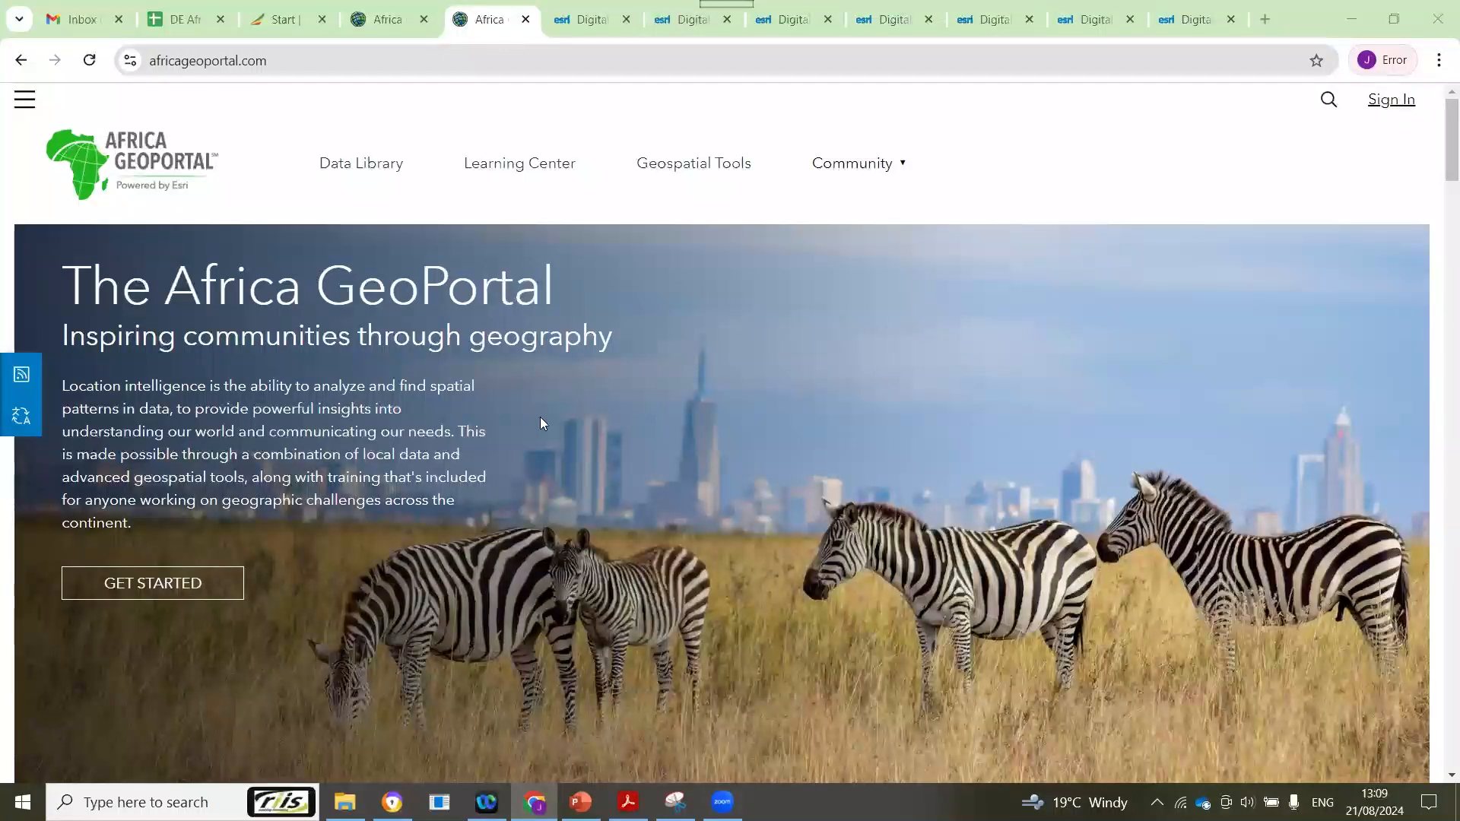
Step: Start the browser's built-in page translation on the Africa GeoPortal home page
{"action": "scroll", "coordinate": [666, 420], "scroll_direction": "down", "scroll_amount": 1}
{"action": "scroll", "coordinate": [585, 392], "scroll_direction": "up", "scroll_amount": 1}
{"action": "scroll", "coordinate": [377, 449], "scroll_direction": "down", "scroll_amount": 5}
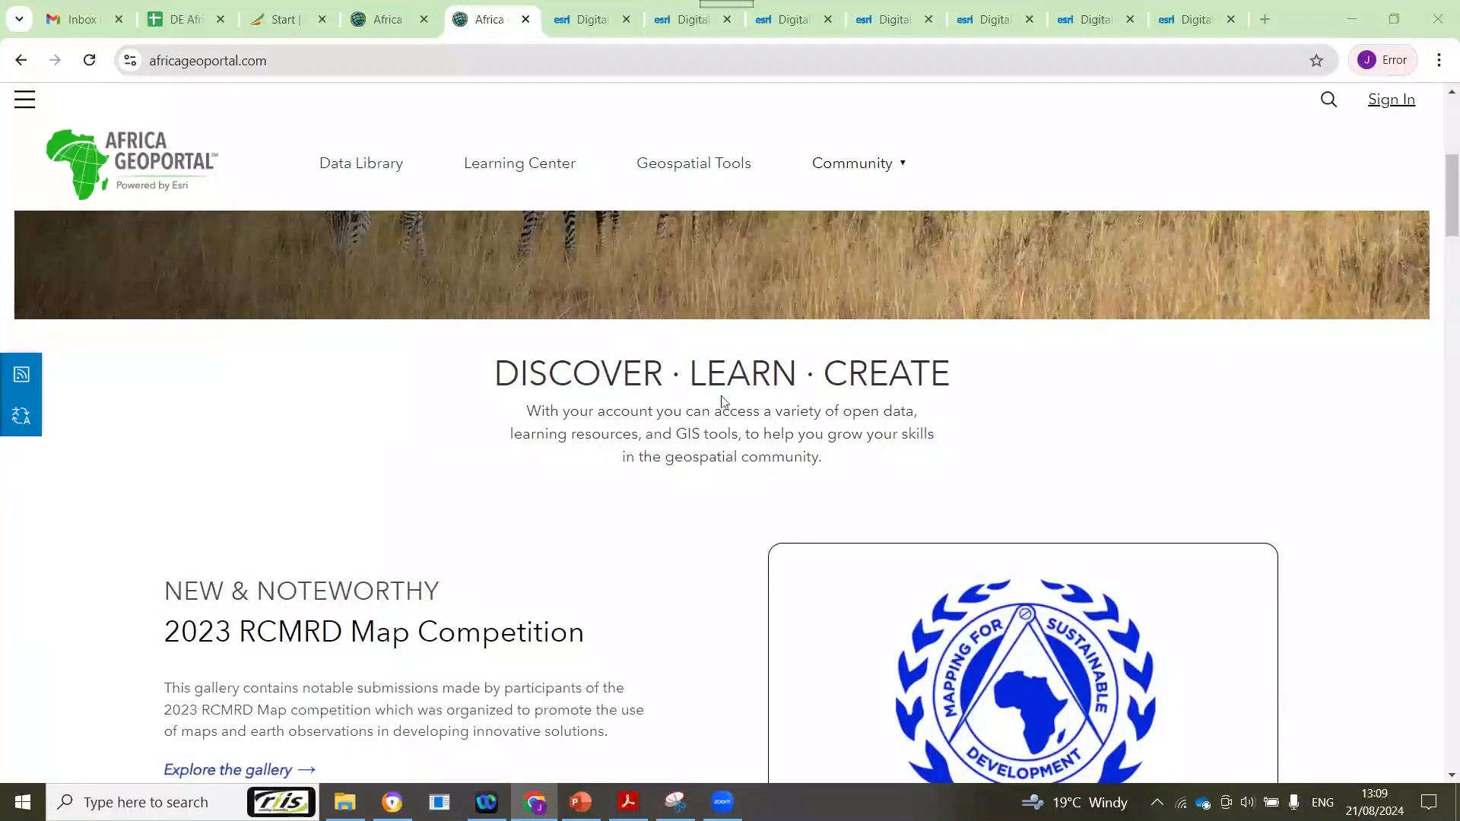
{"action": "right_click", "coordinate": [1018, 427]}
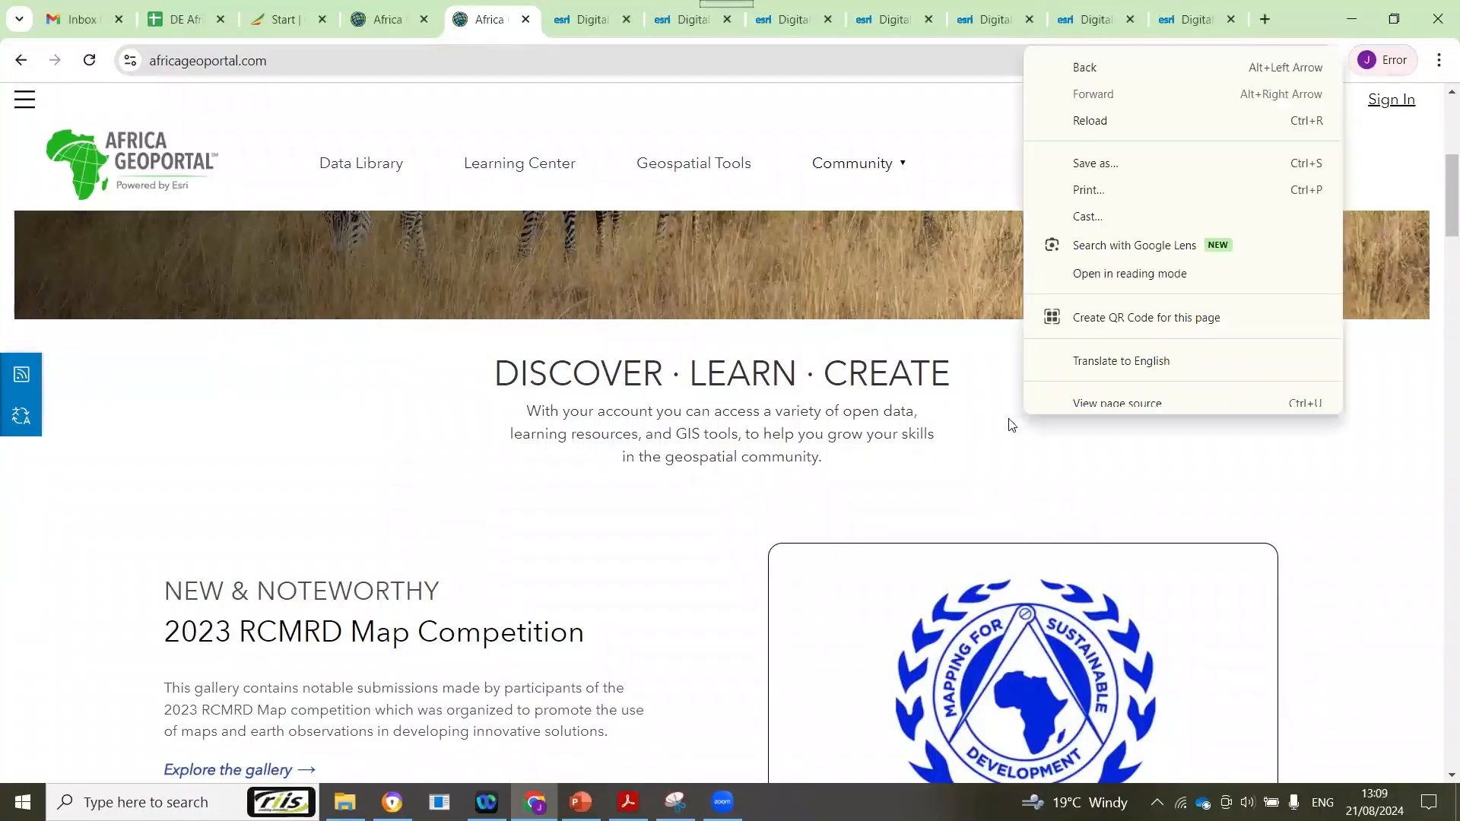
{"action": "left_click", "coordinate": [1191, 453]}
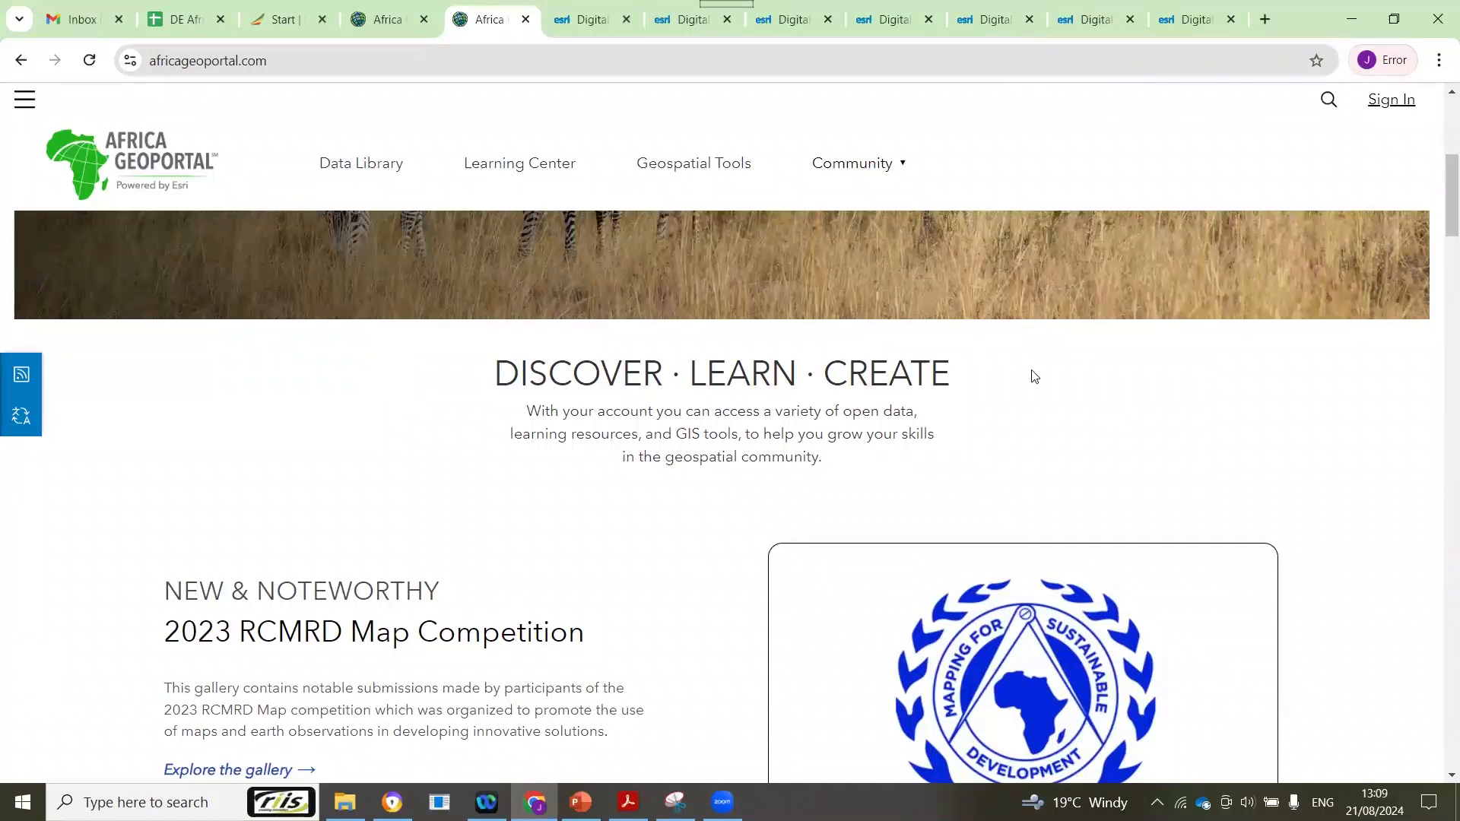
{"action": "right_click", "coordinate": [1007, 368]}
{"action": "left_click", "coordinate": [961, 366]}
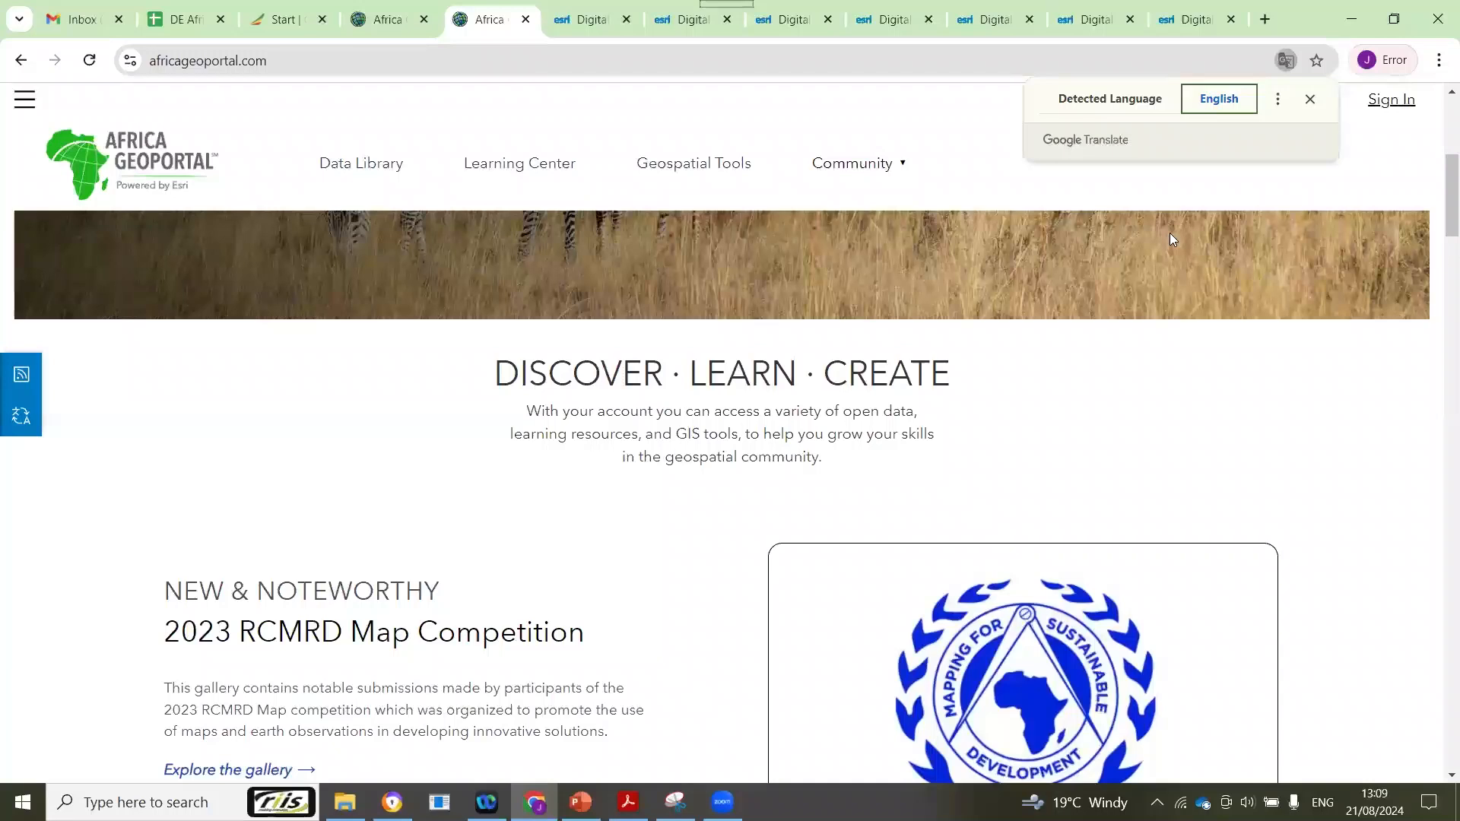
Step: Choose French as the language to translate the page into and apply the translation
{"action": "left_click", "coordinate": [1278, 99]}
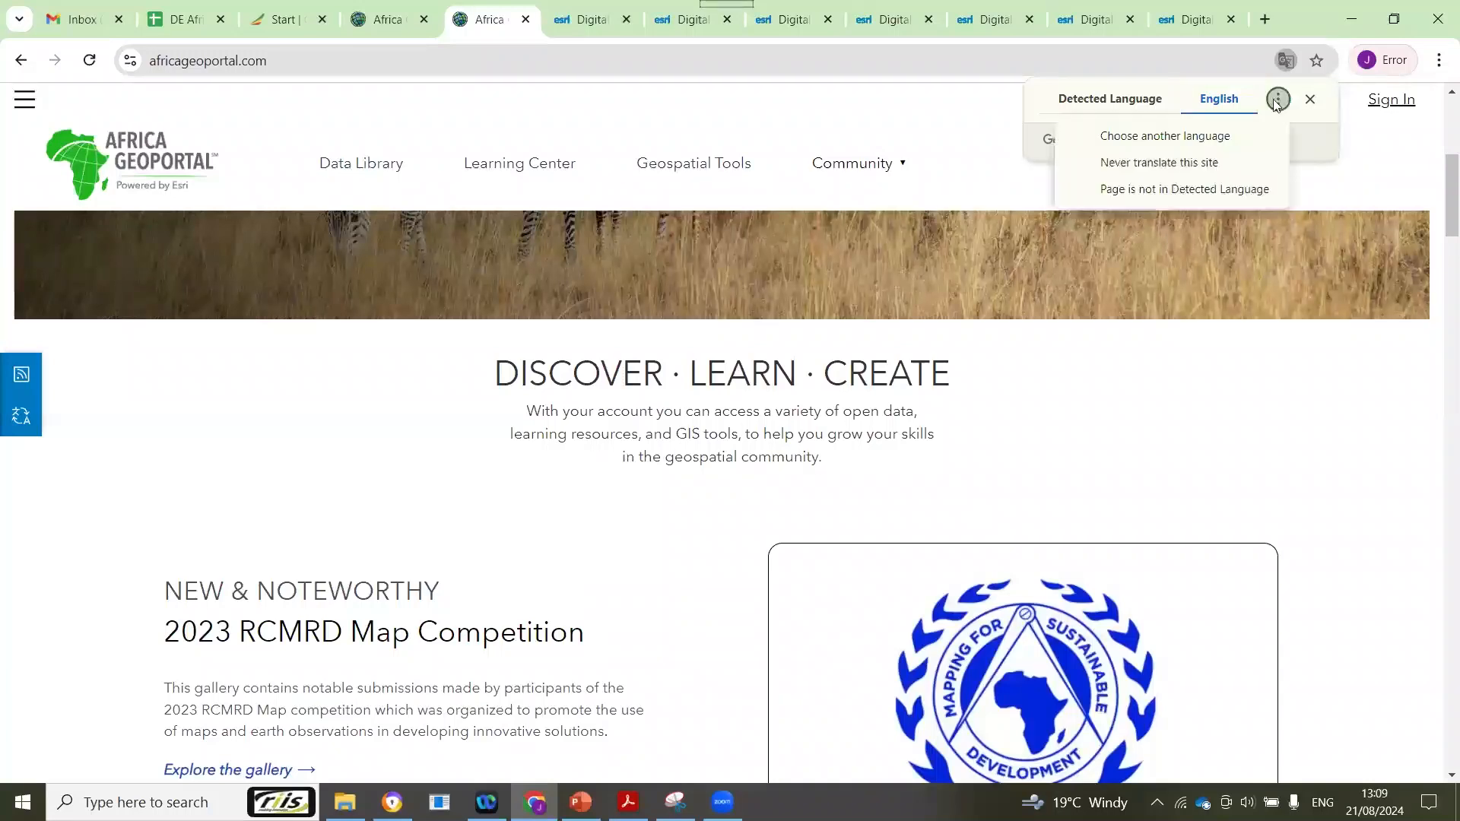
{"action": "left_click", "coordinate": [1216, 135]}
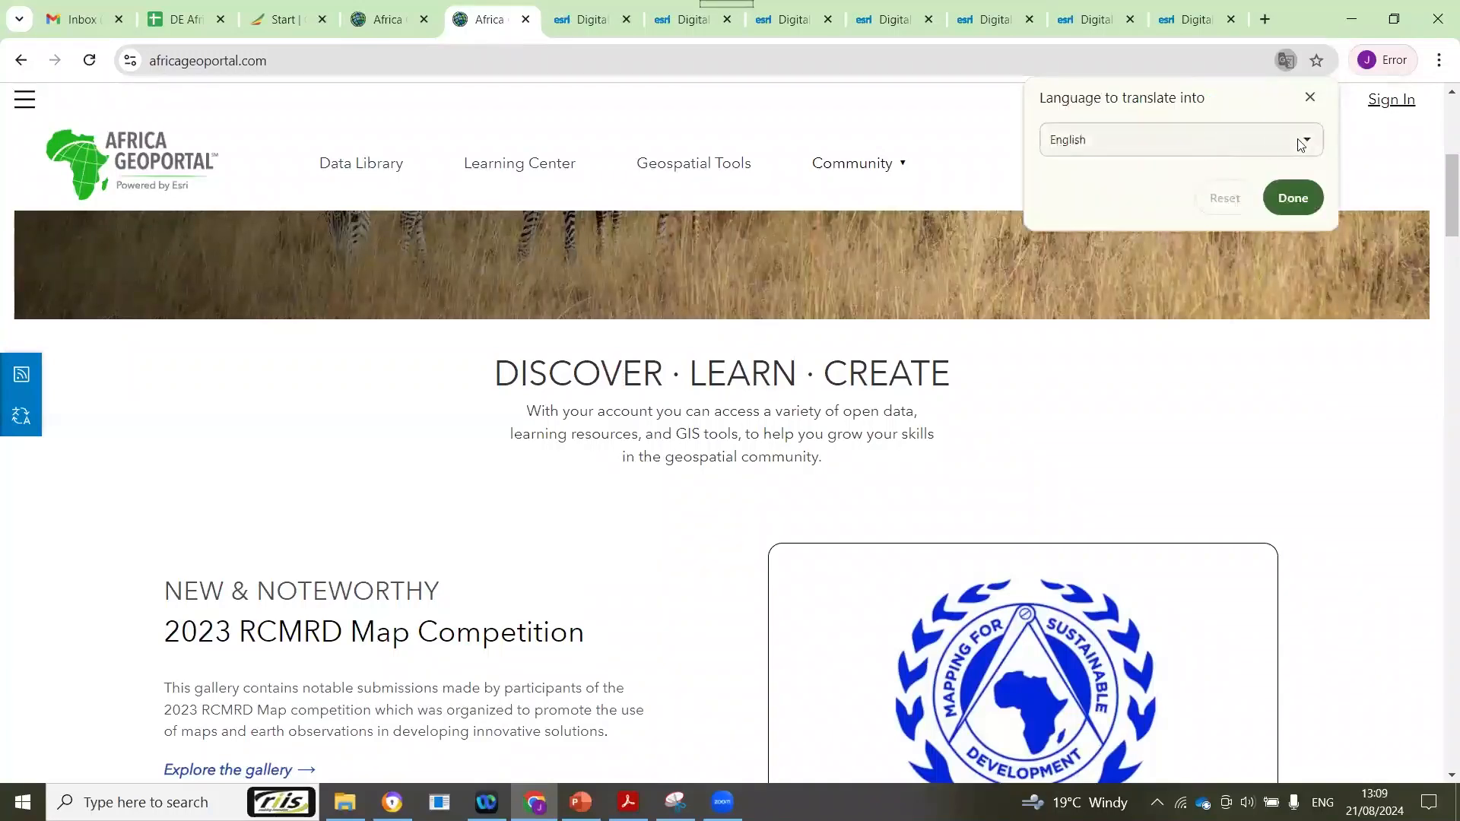
{"action": "left_click", "coordinate": [1301, 144]}
{"action": "scroll", "coordinate": [1129, 525], "scroll_direction": "down", "scroll_amount": 4}
{"action": "scroll", "coordinate": [1130, 527], "scroll_direction": "down", "scroll_amount": 5}
{"action": "scroll", "coordinate": [1138, 537], "scroll_direction": "down", "scroll_amount": 2}
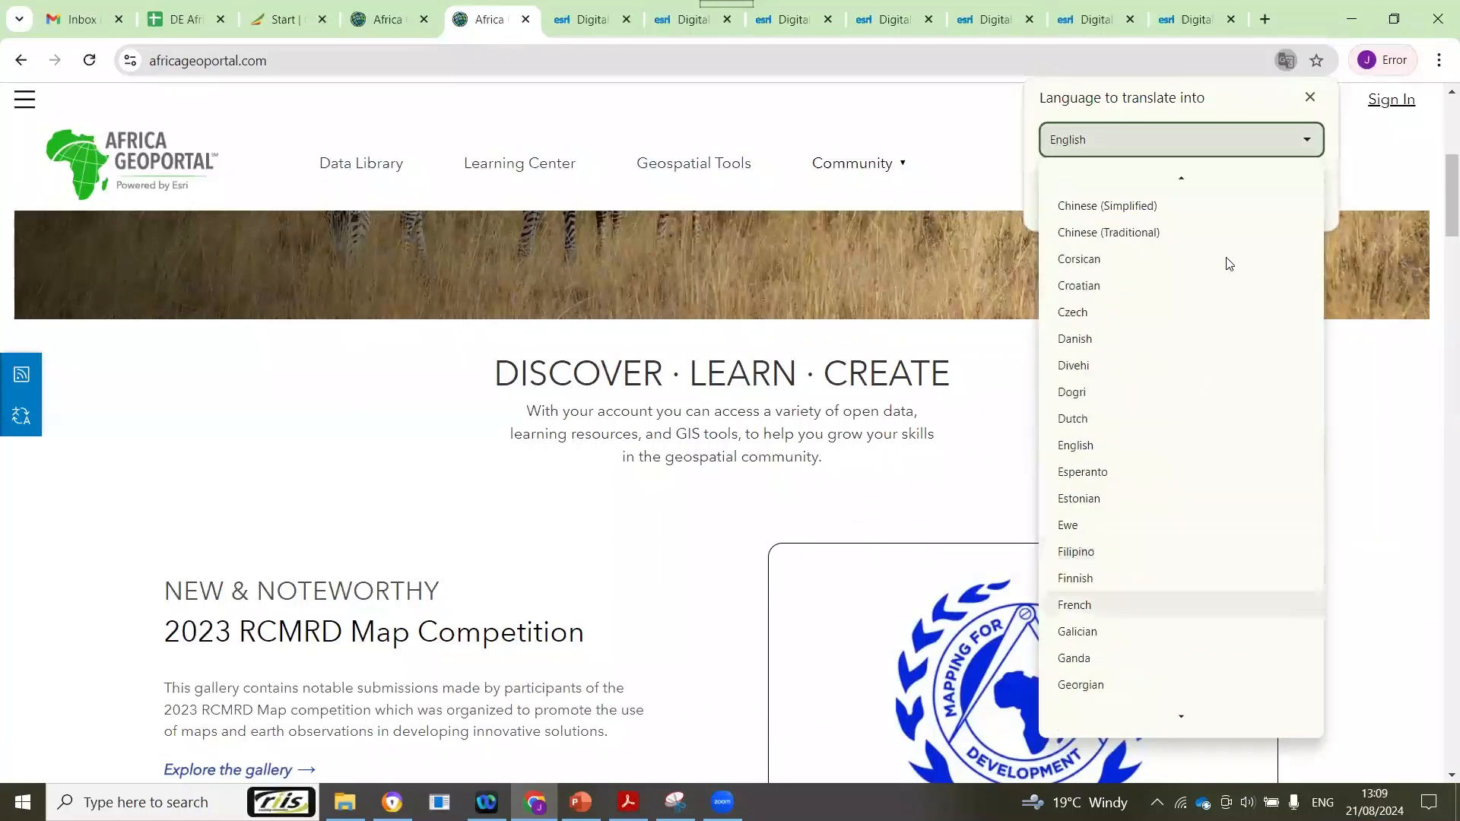
{"action": "key", "text": "Return"}
{"action": "left_click", "coordinate": [1283, 196]}
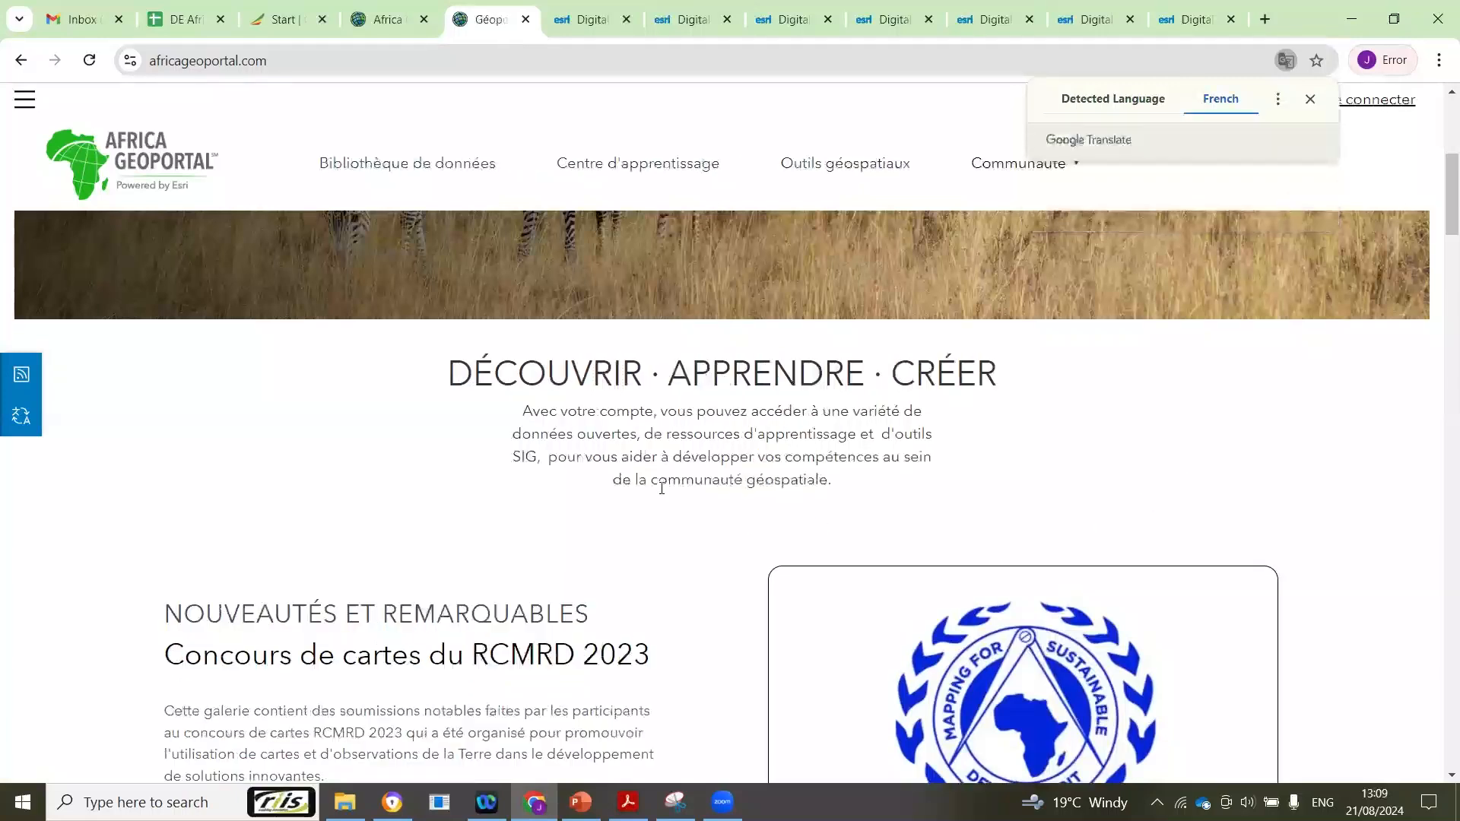
Step: Review the translated home page's sections on the map competition, featured content, recommended training and essential tools
{"action": "scroll", "coordinate": [605, 525], "scroll_direction": "down", "scroll_amount": 3}
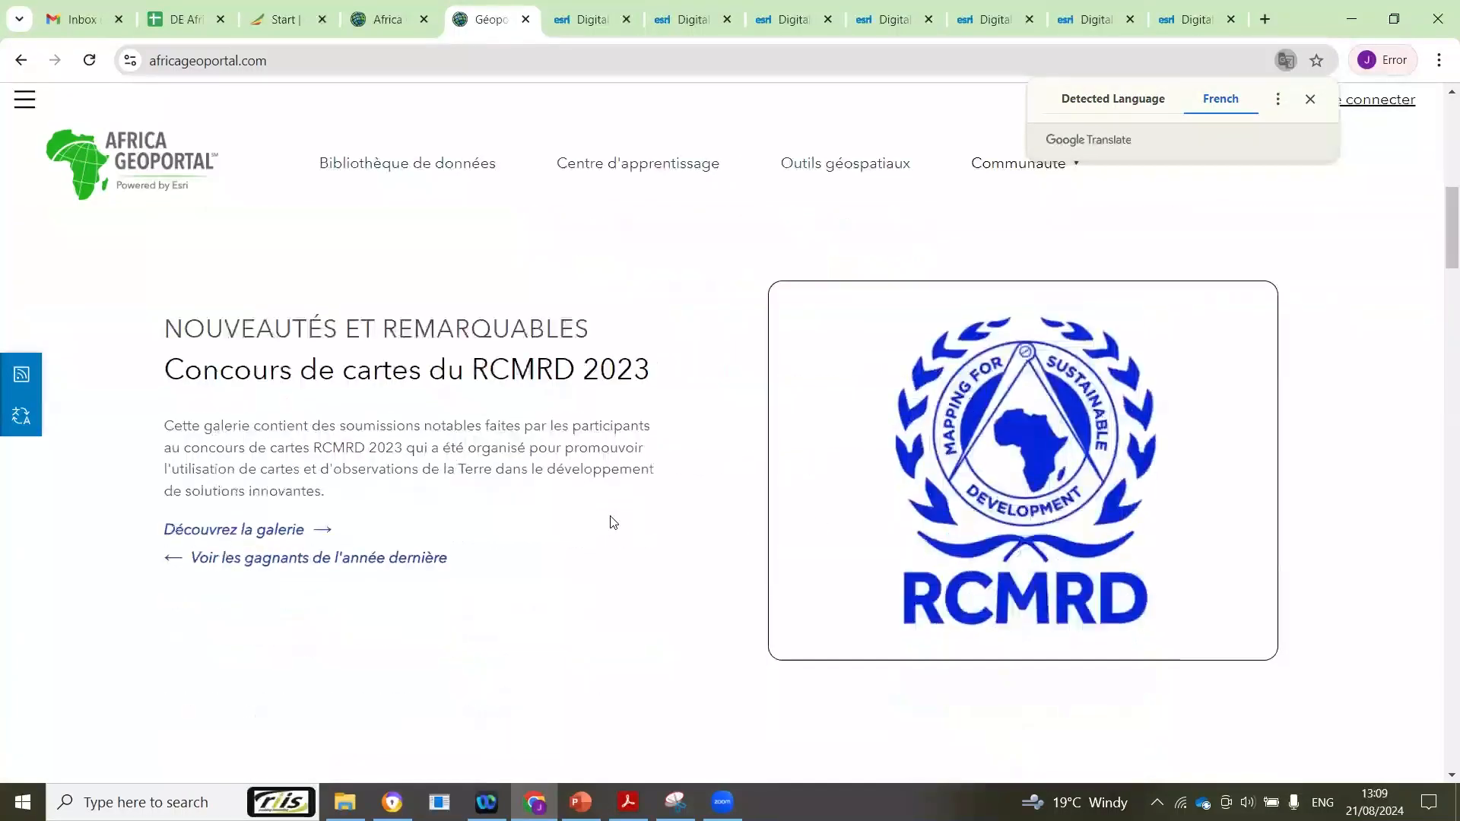
{"action": "scroll", "coordinate": [616, 519], "scroll_direction": "down", "scroll_amount": 1}
{"action": "scroll", "coordinate": [616, 516], "scroll_direction": "down", "scroll_amount": 2}
{"action": "scroll", "coordinate": [615, 516], "scroll_direction": "up", "scroll_amount": 2}
{"action": "scroll", "coordinate": [616, 516], "scroll_direction": "down", "scroll_amount": 3}
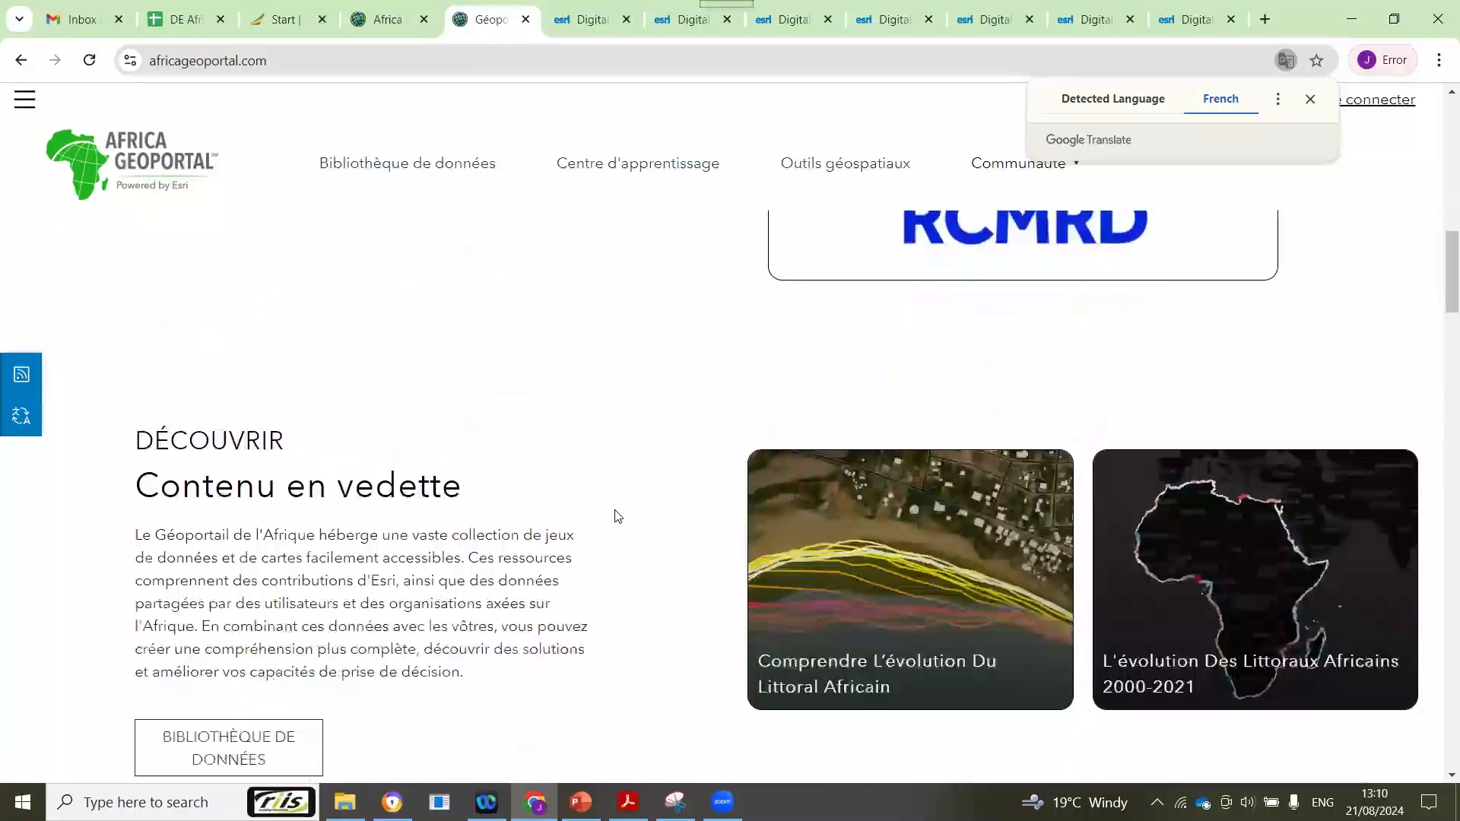
{"action": "scroll", "coordinate": [1248, 570], "scroll_direction": "down", "scroll_amount": 2}
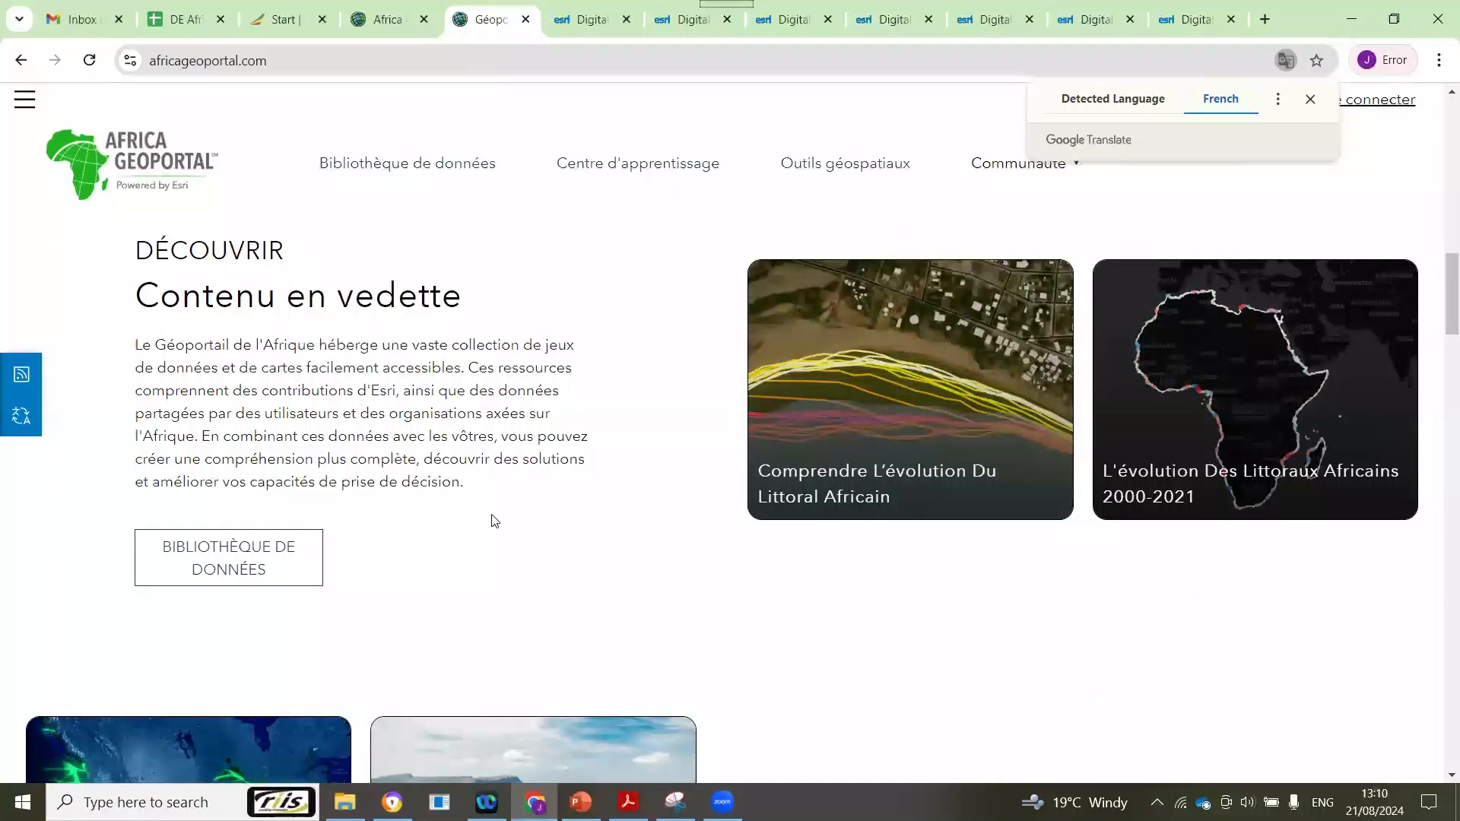
{"action": "scroll", "coordinate": [495, 521], "scroll_direction": "down", "scroll_amount": 4}
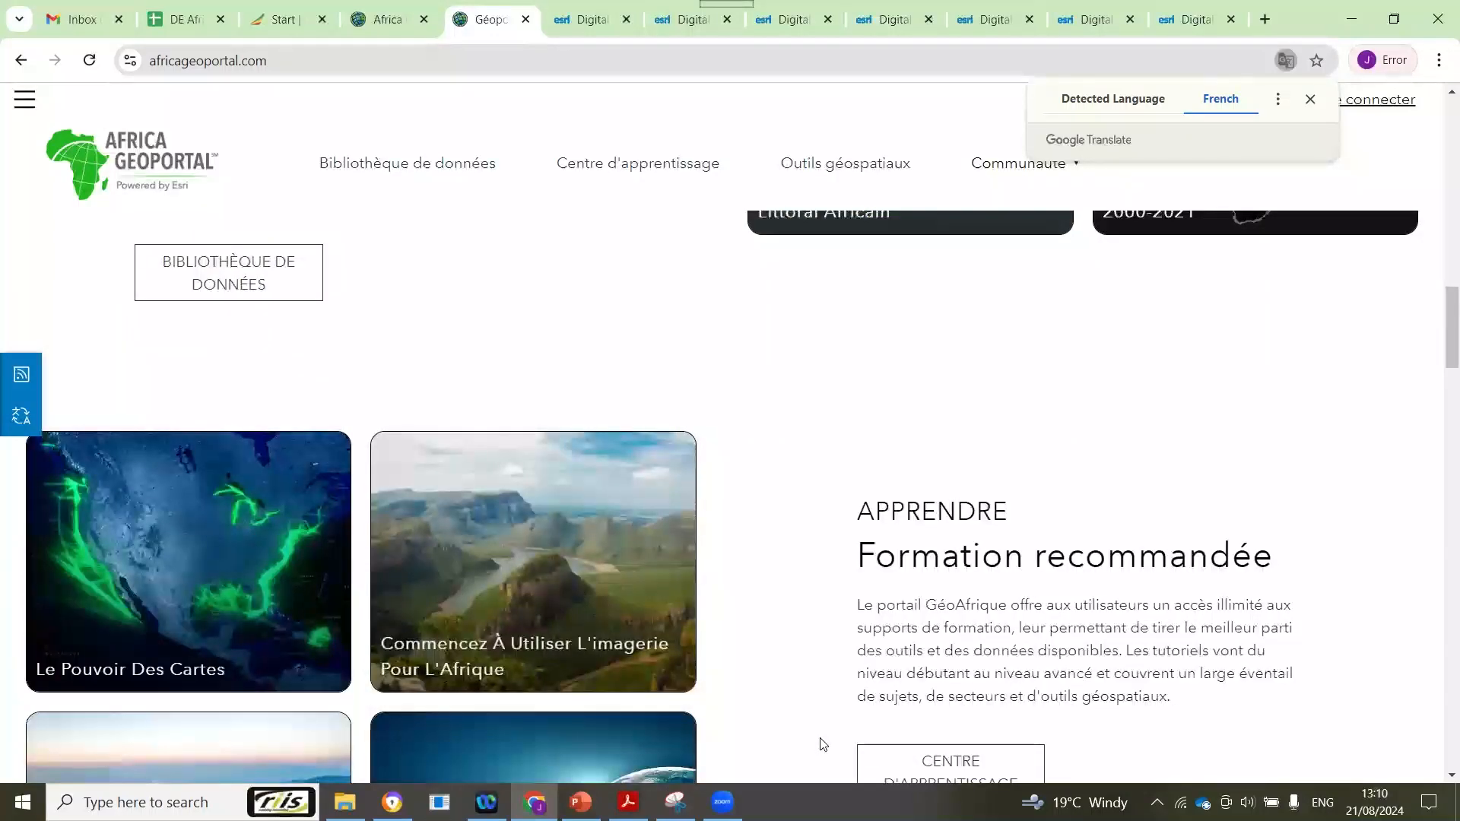
{"action": "scroll", "coordinate": [752, 388], "scroll_direction": "down", "scroll_amount": 2}
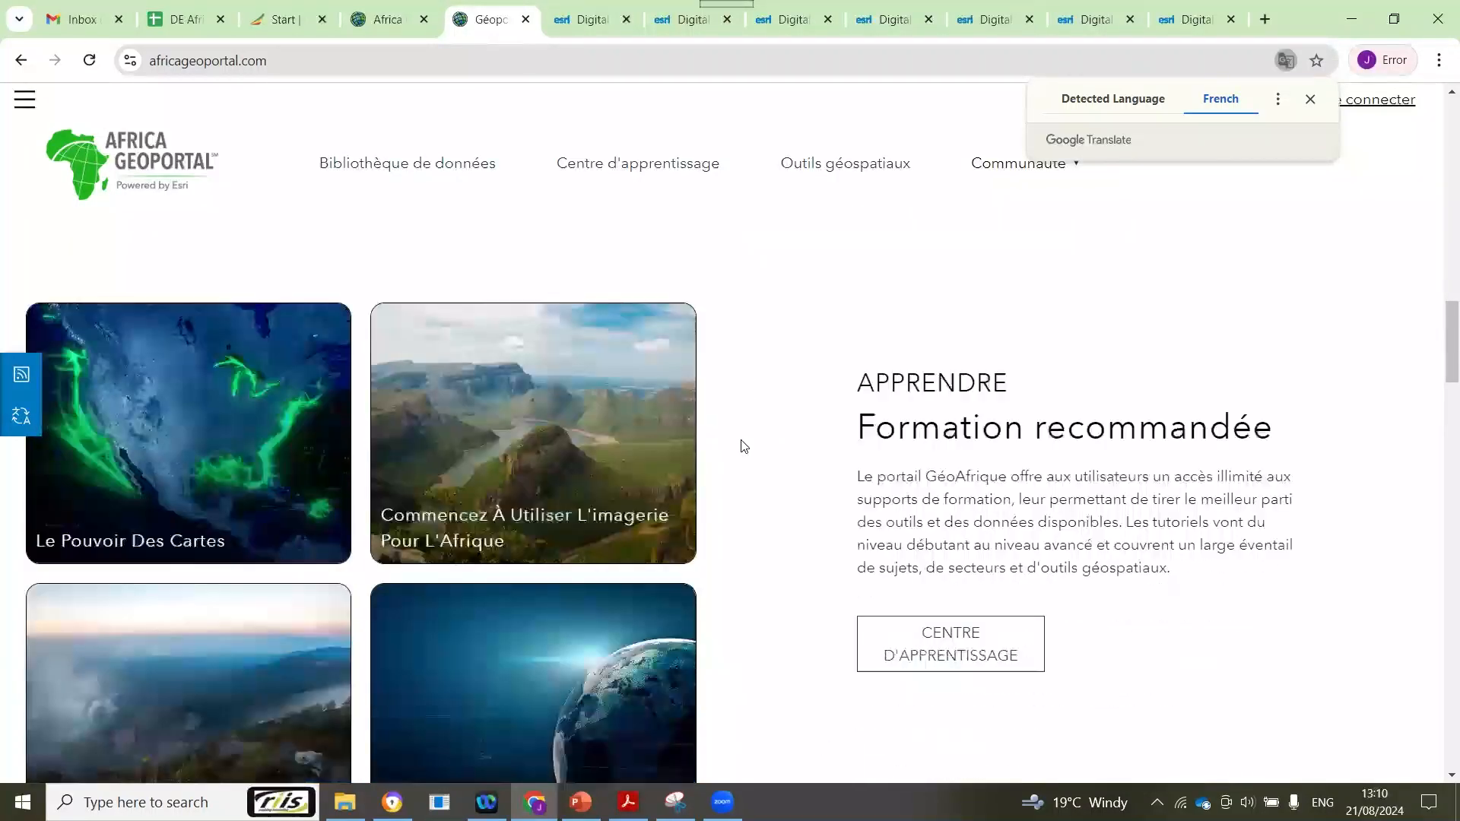
{"action": "scroll", "coordinate": [743, 446], "scroll_direction": "down", "scroll_amount": 6}
{"action": "scroll", "coordinate": [722, 440], "scroll_direction": "down", "scroll_amount": 5}
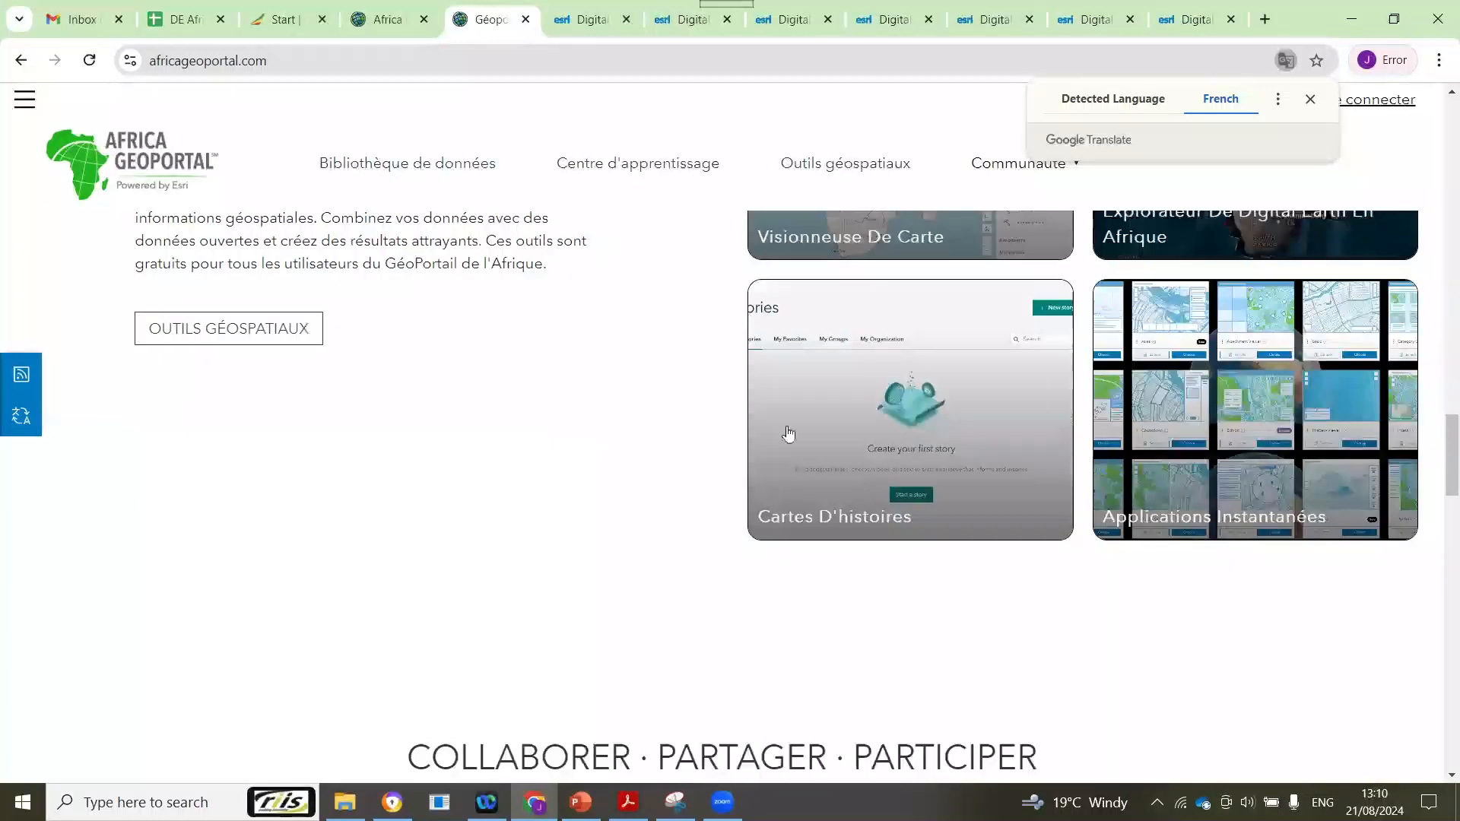
{"action": "scroll", "coordinate": [836, 432], "scroll_direction": "up", "scroll_amount": 4}
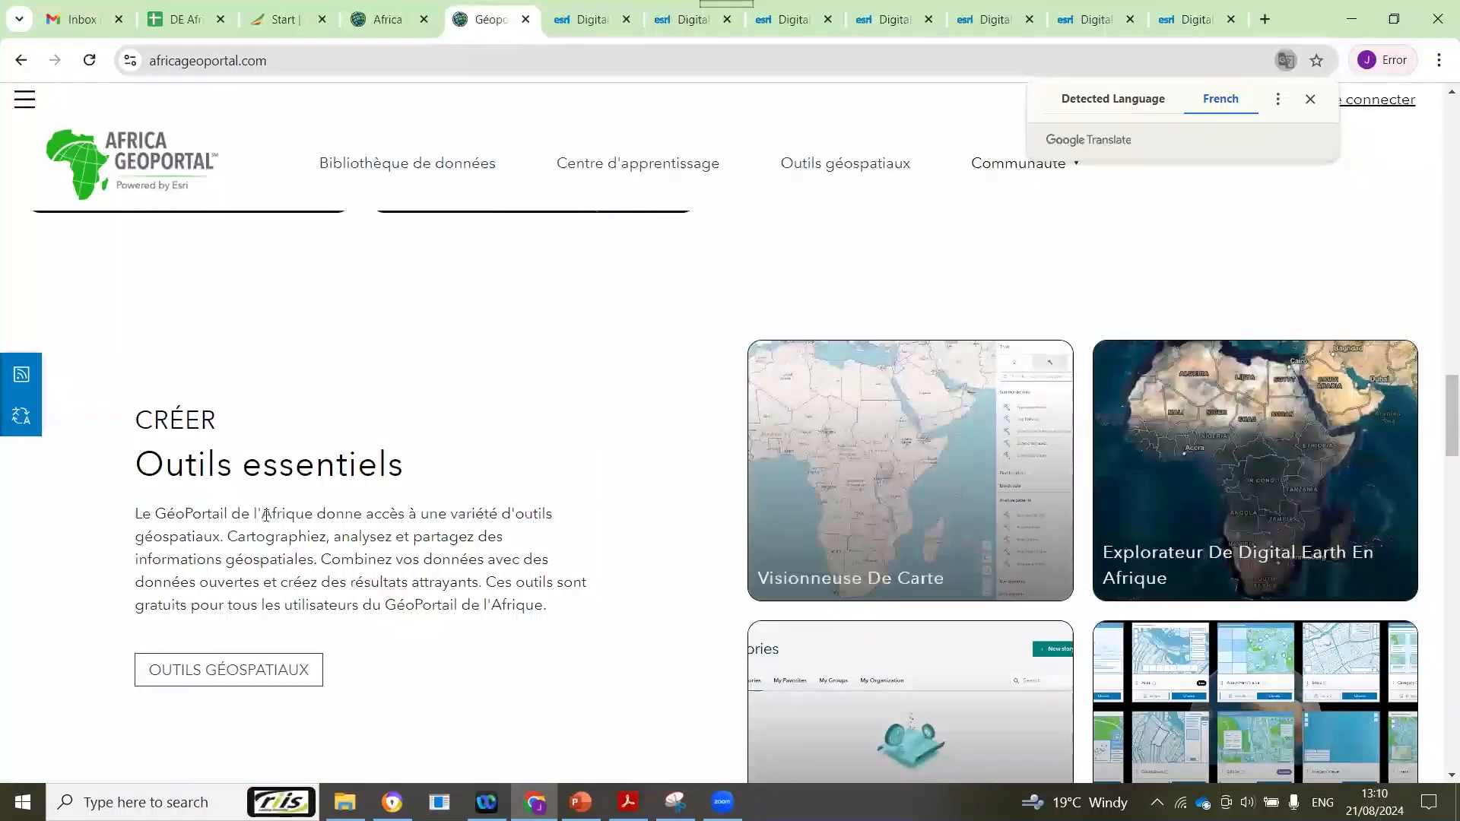
{"action": "scroll", "coordinate": [236, 457], "scroll_direction": "down", "scroll_amount": 3}
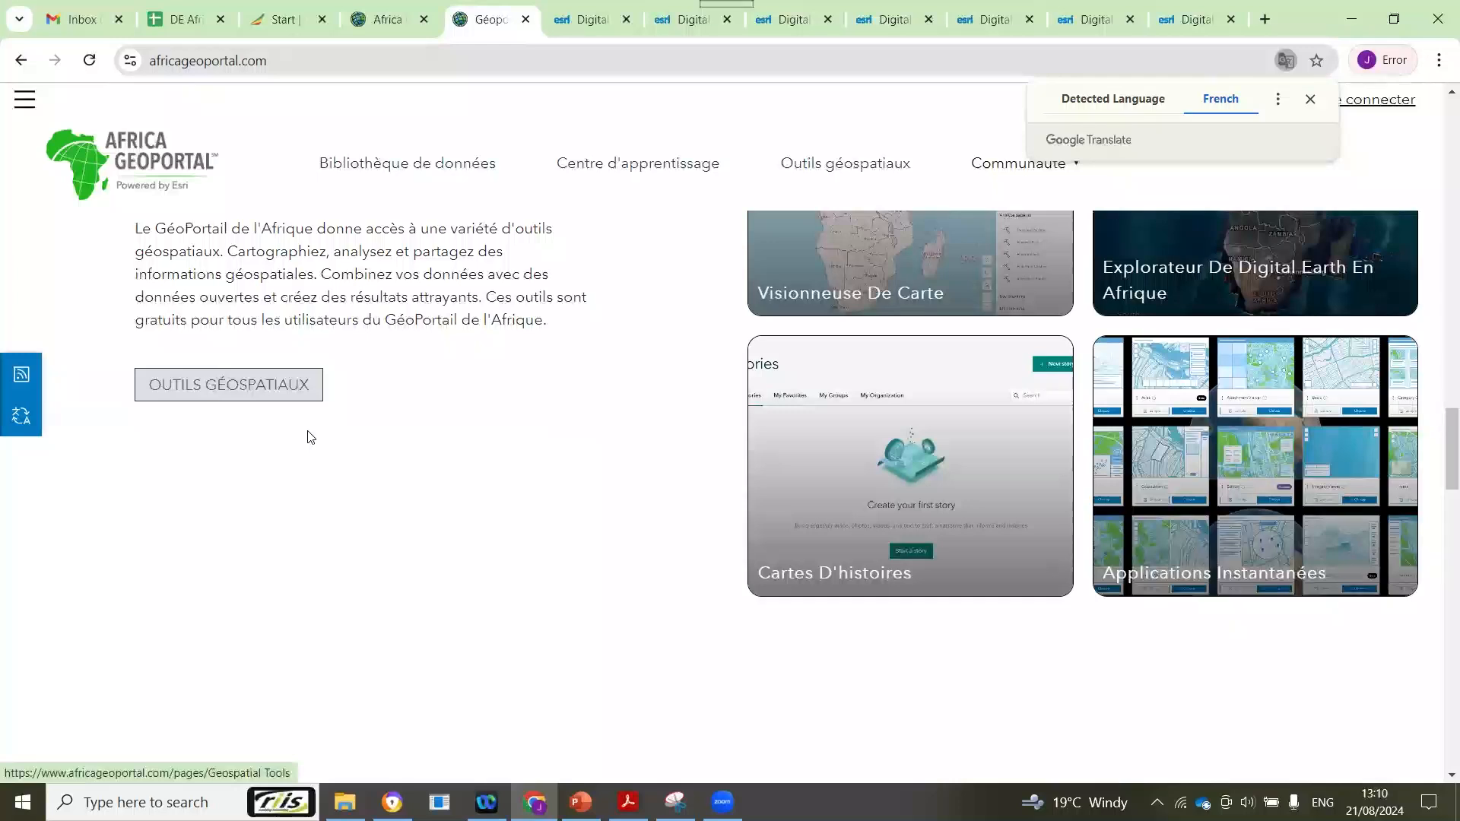
{"action": "scroll", "coordinate": [308, 437], "scroll_direction": "down", "scroll_amount": 1}
{"action": "scroll", "coordinate": [308, 437], "scroll_direction": "down", "scroll_amount": 4}
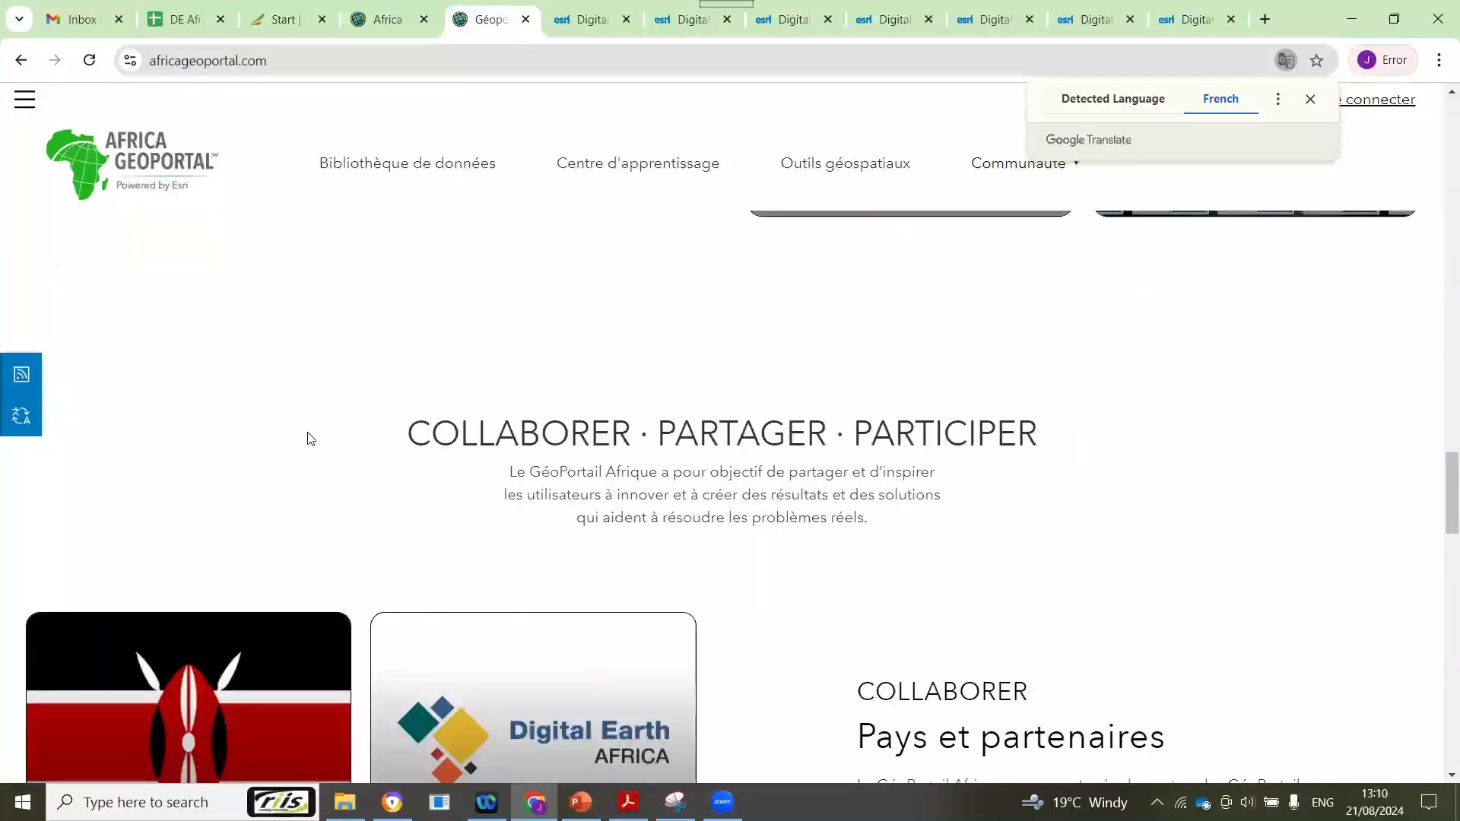
Step: Open the Digital Earth Africa site from the countries and partners section of the home page
{"action": "scroll", "coordinate": [308, 438], "scroll_direction": "down", "scroll_amount": 2}
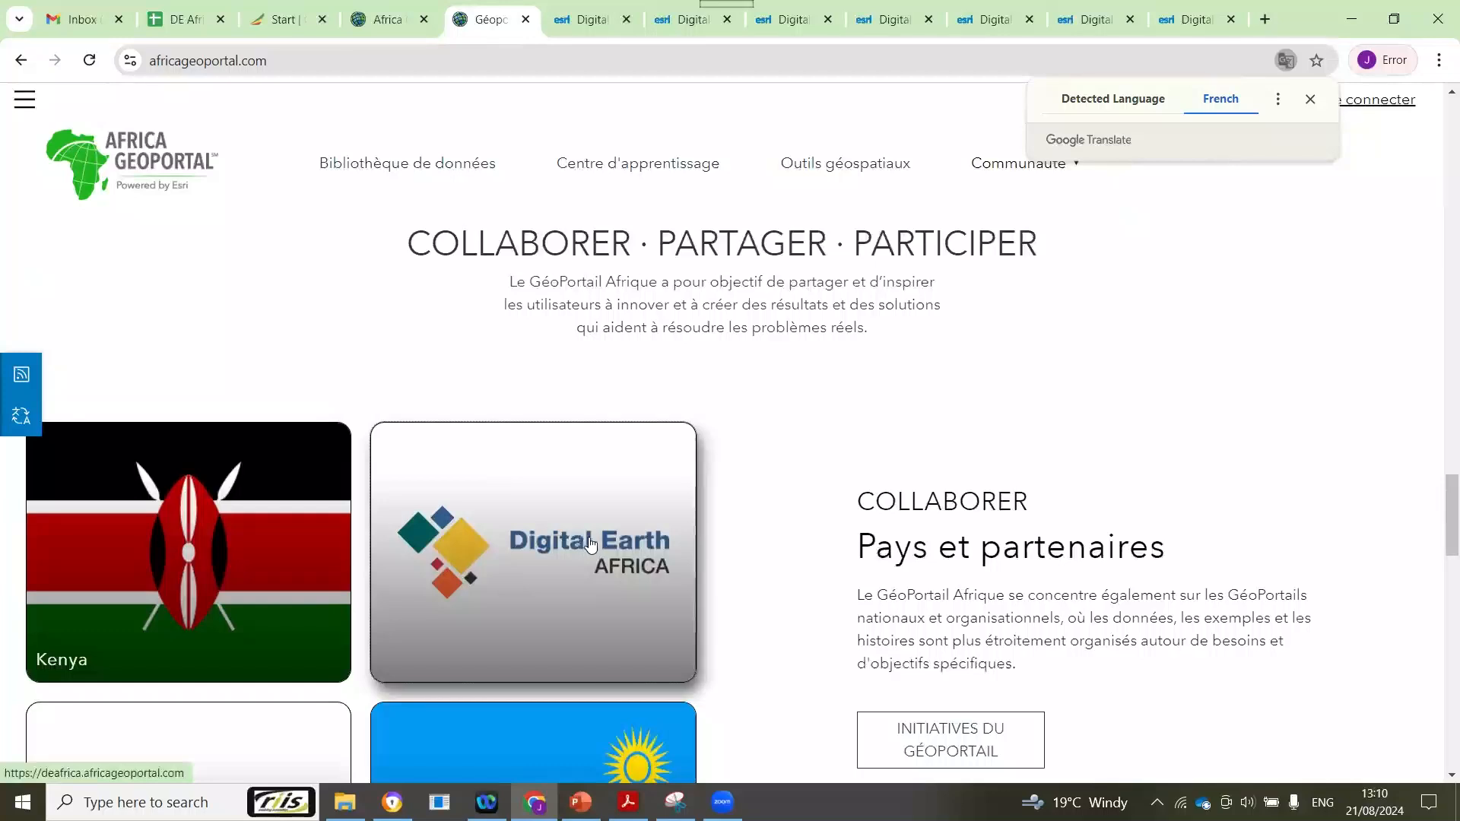
{"action": "scroll", "coordinate": [560, 470], "scroll_direction": "down", "scroll_amount": 1}
{"action": "left_click", "coordinate": [559, 469]}
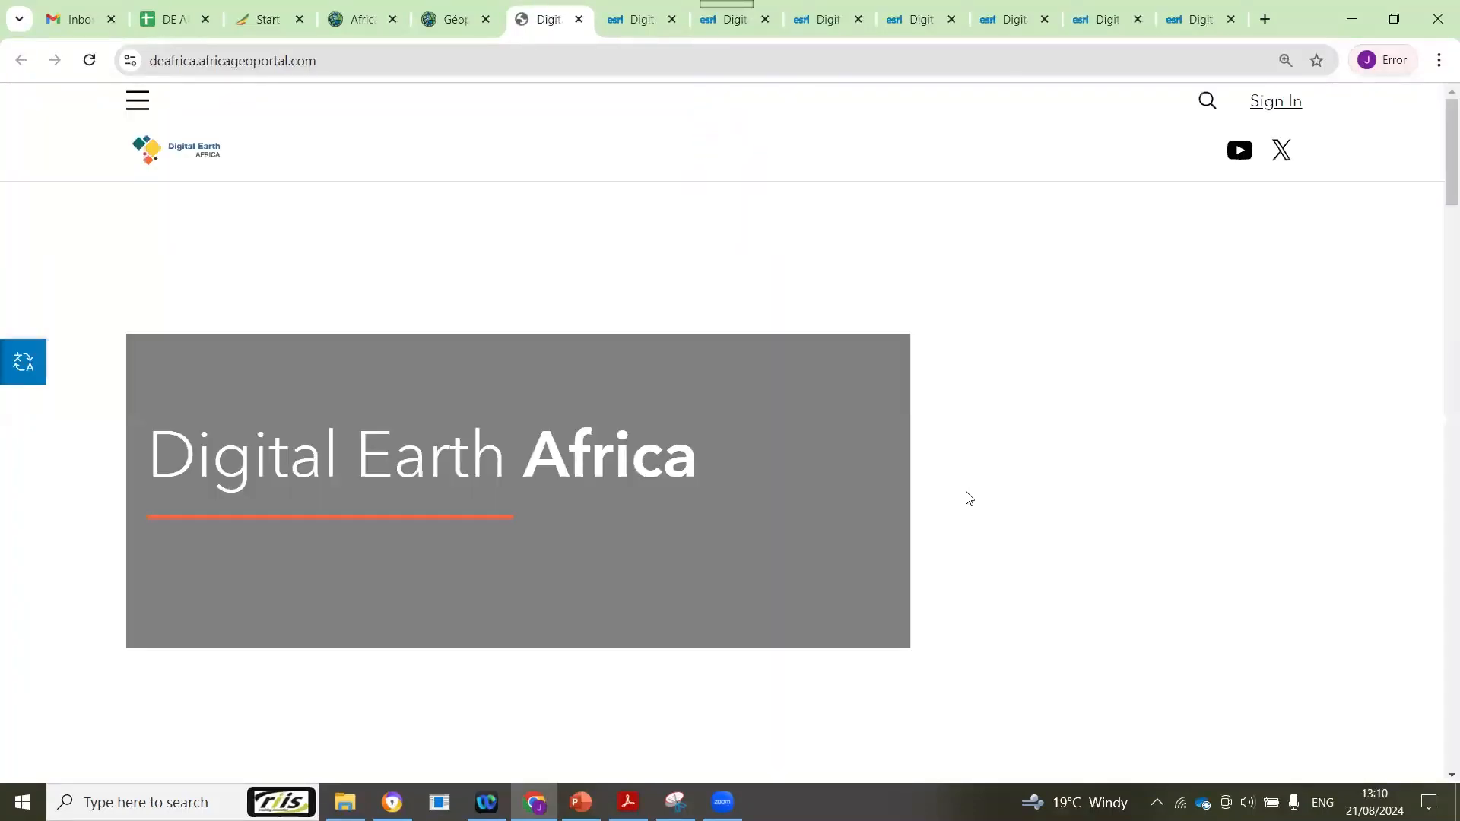
Step: Review the Digital Earth Africa page down to Tutorials and open "Explore satellite imagery for Africa" in a new tab
{"action": "scroll", "coordinate": [825, 475], "scroll_direction": "down", "scroll_amount": 3}
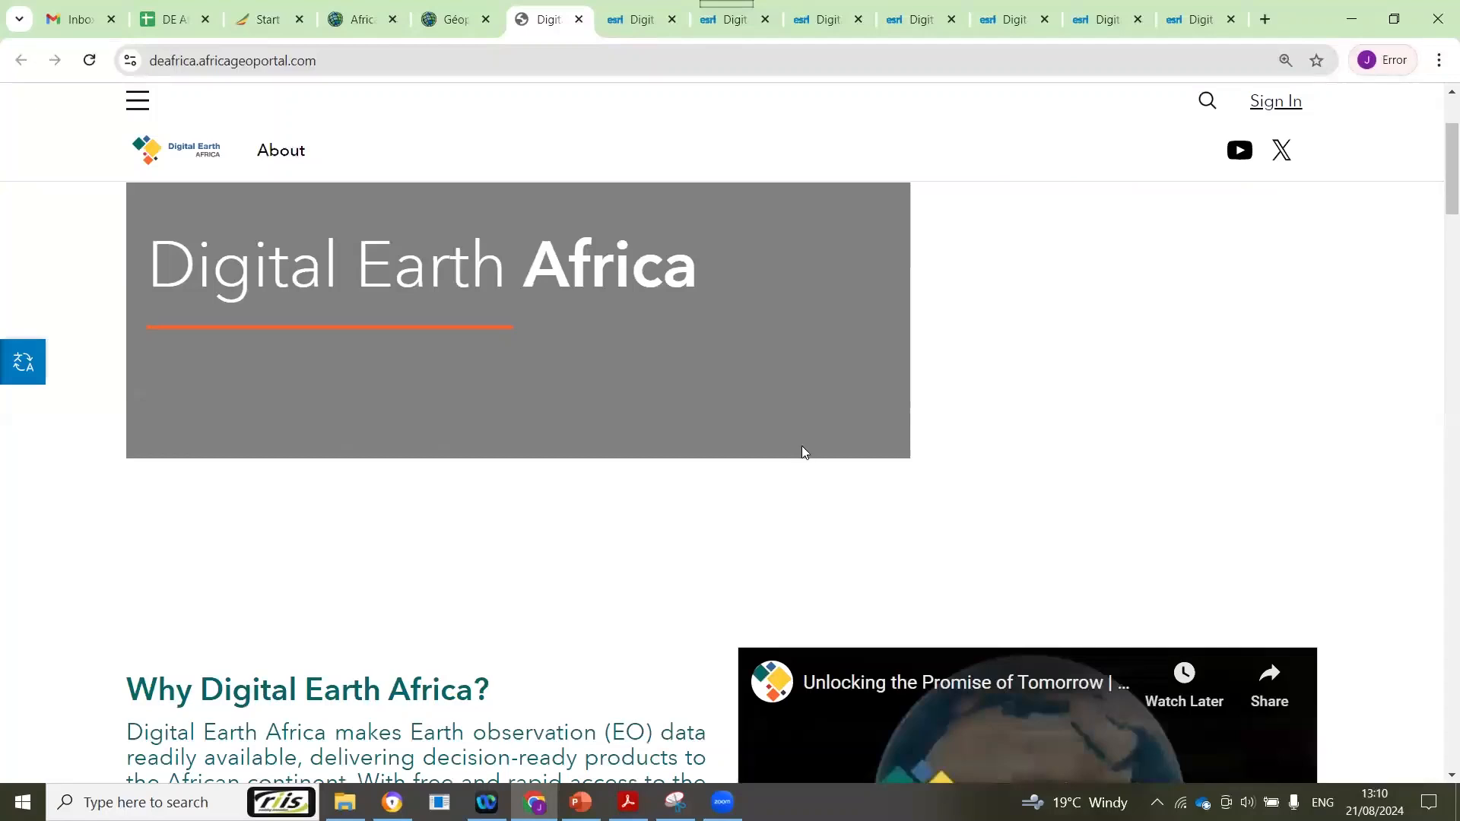
{"action": "scroll", "coordinate": [509, 319], "scroll_direction": "down", "scroll_amount": 2}
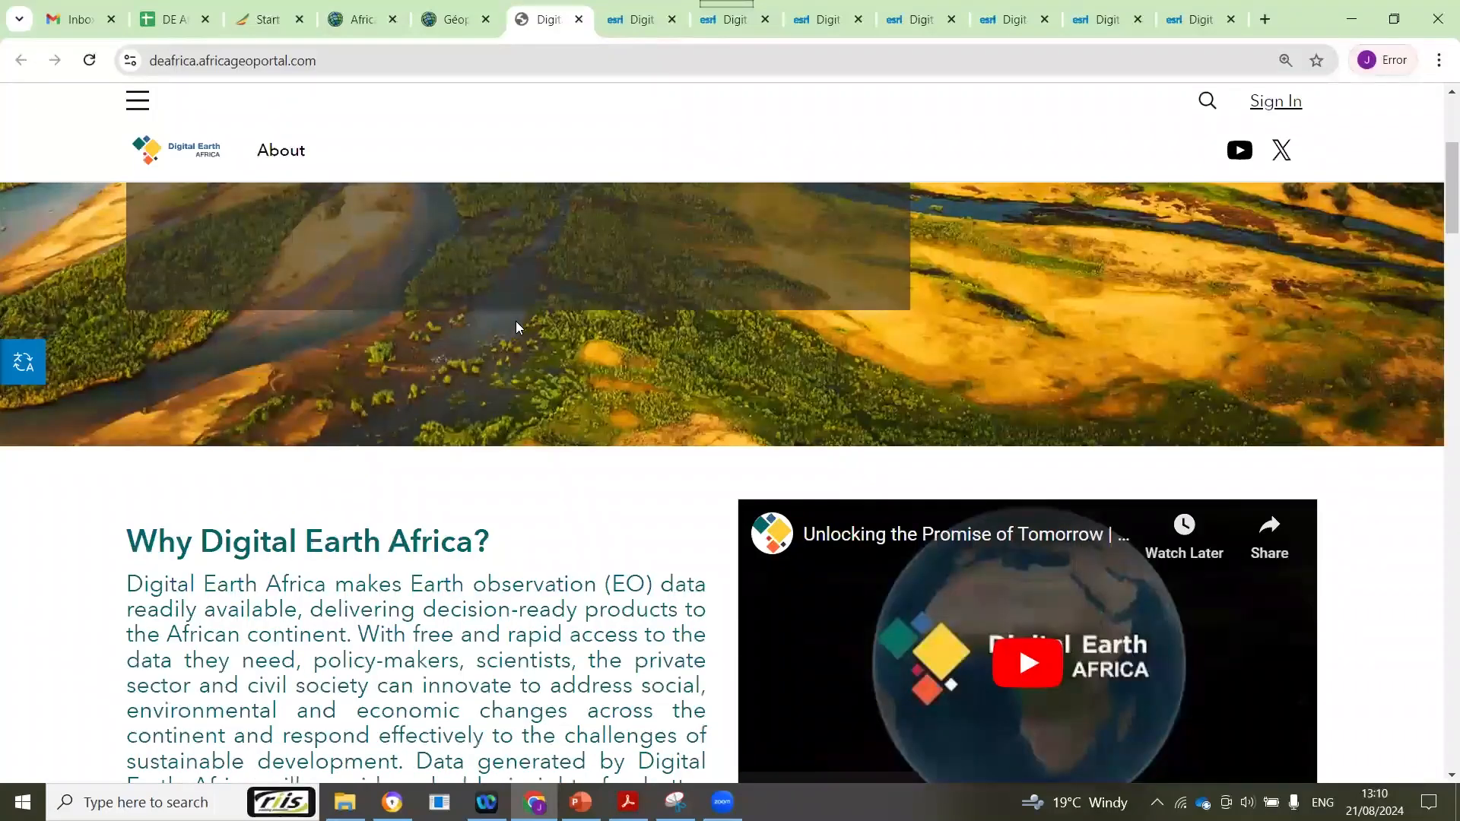
{"action": "scroll", "coordinate": [515, 321], "scroll_direction": "up", "scroll_amount": 5}
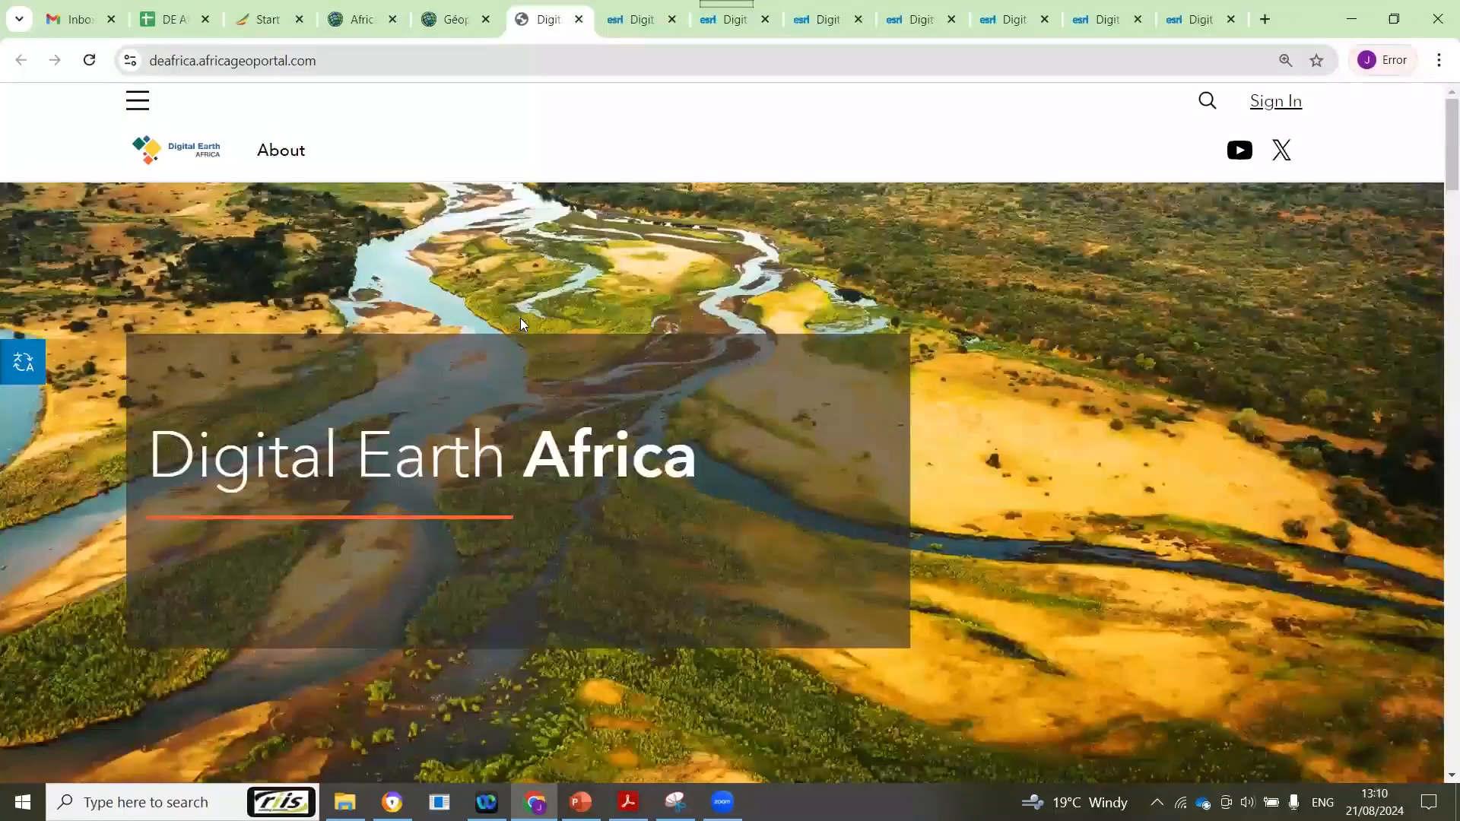
{"action": "scroll", "coordinate": [459, 532], "scroll_direction": "down", "scroll_amount": 2}
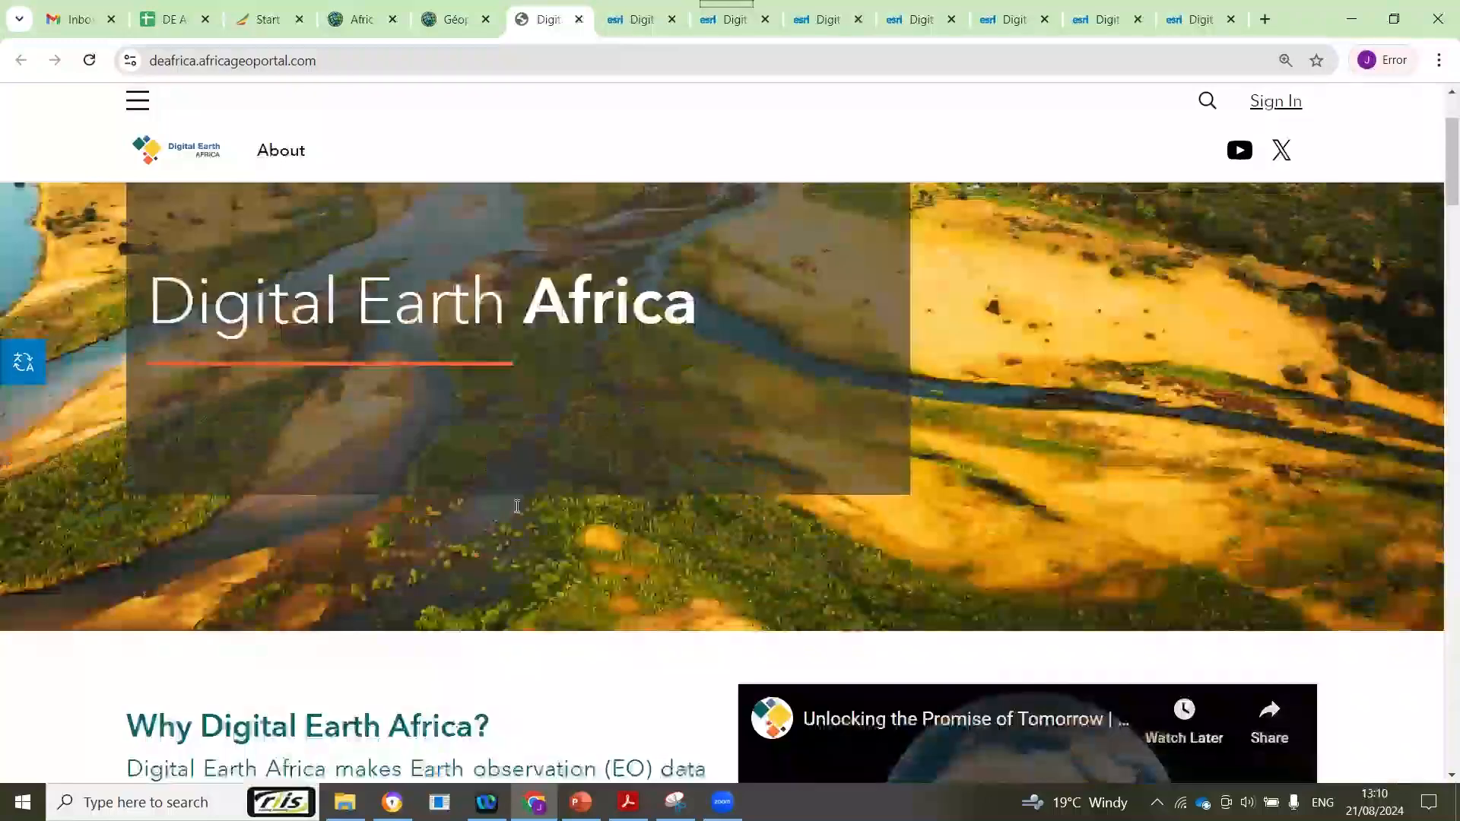
{"action": "scroll", "coordinate": [1085, 509], "scroll_direction": "down", "scroll_amount": 4}
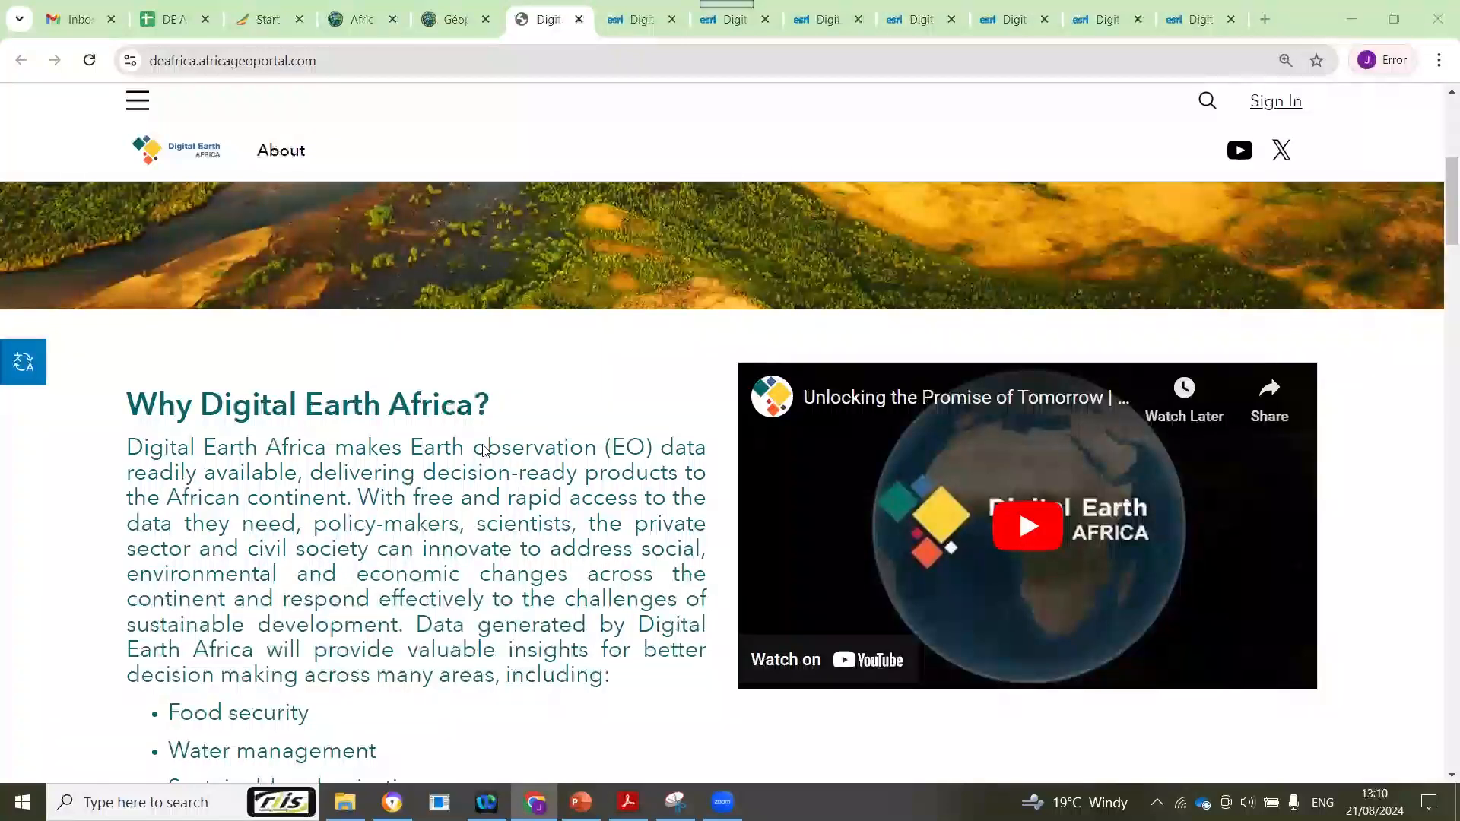
{"action": "scroll", "coordinate": [485, 445], "scroll_direction": "down", "scroll_amount": 10}
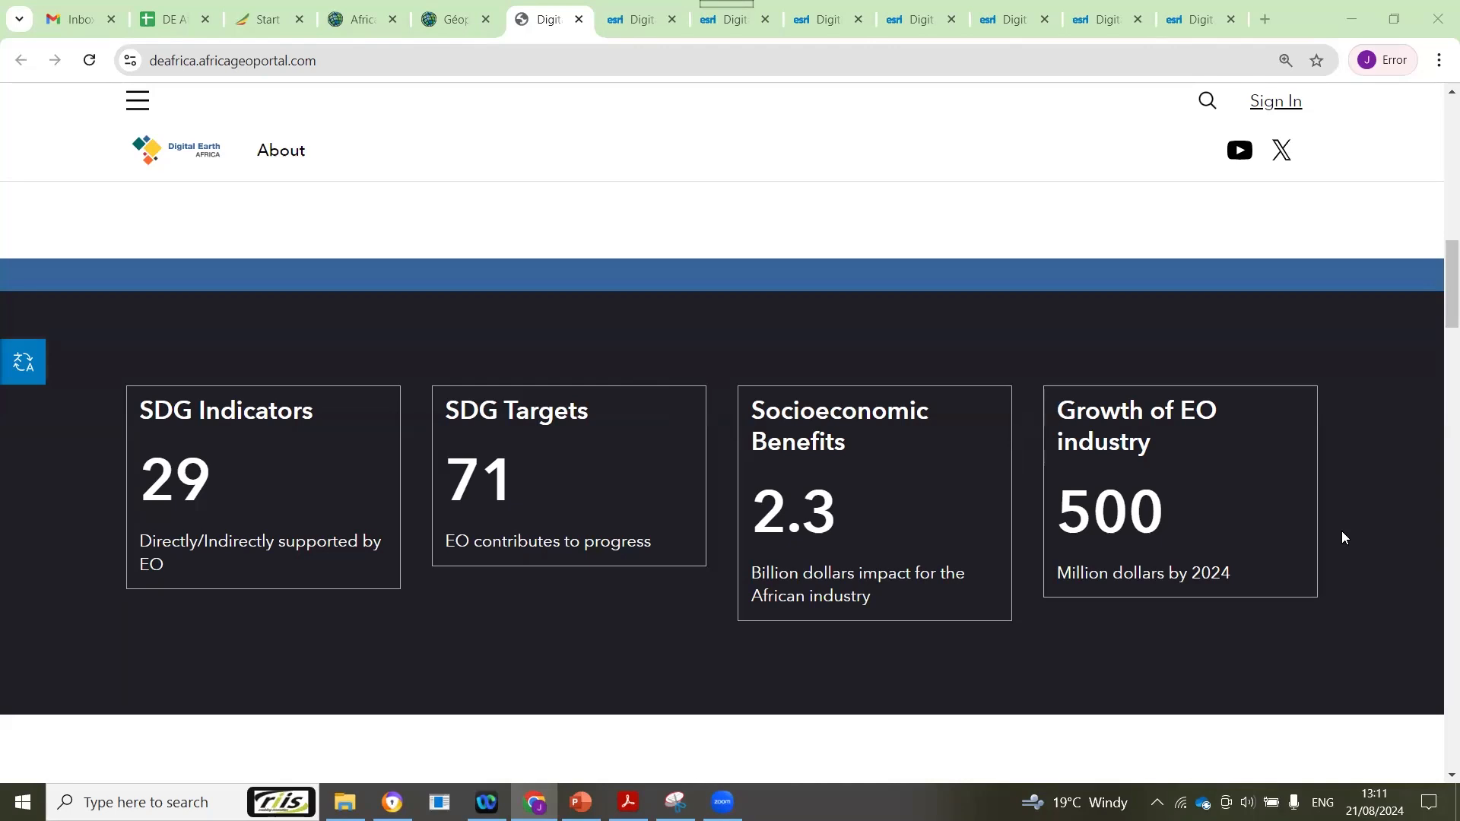
{"action": "scroll", "coordinate": [1342, 537], "scroll_direction": "down", "scroll_amount": 5}
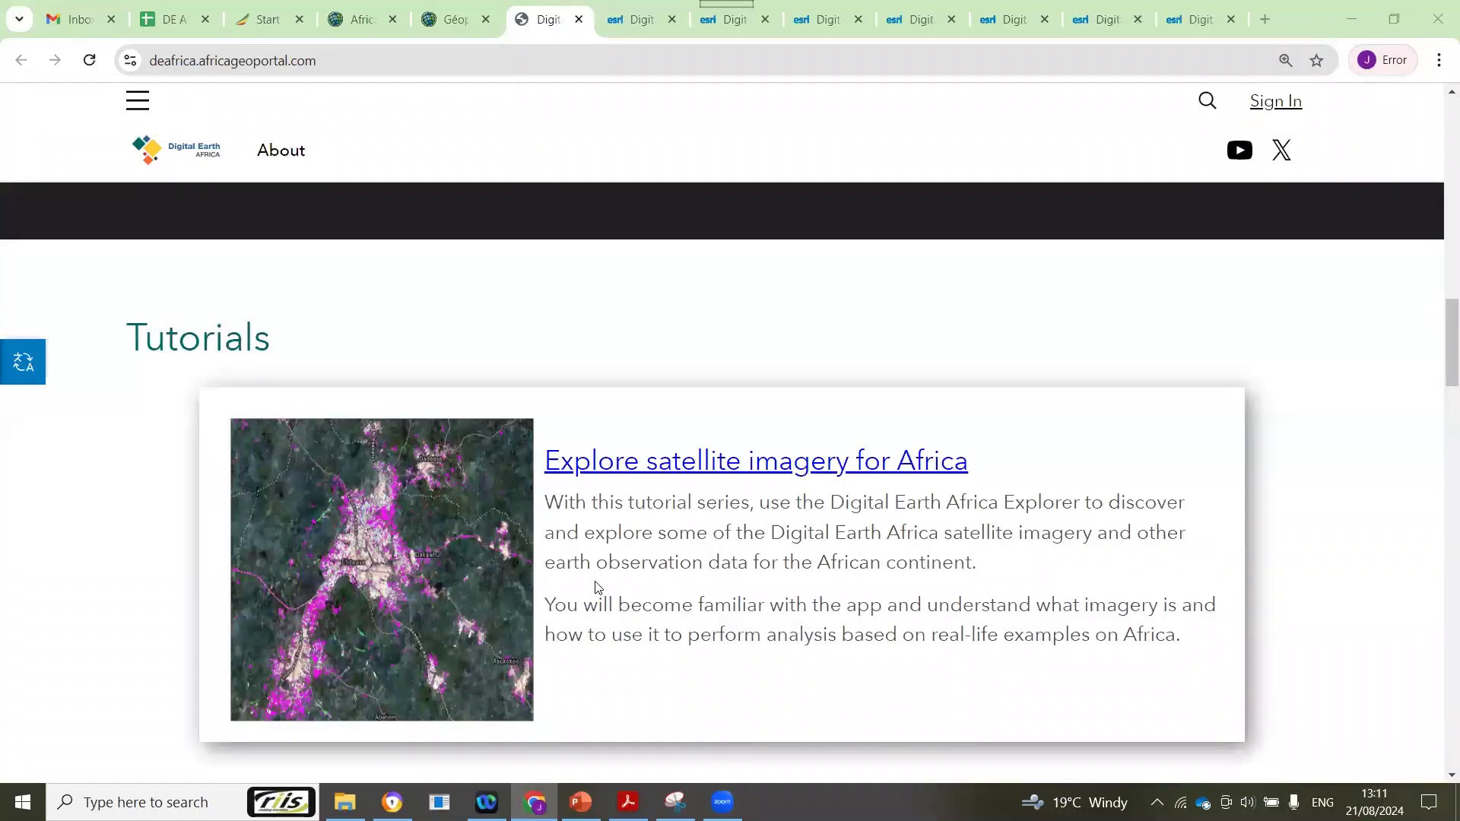
{"action": "right_click", "coordinate": [749, 472]}
{"action": "left_click", "coordinate": [819, 487]}
Step: Look over the Ready-to-Use Apps section with the Digital Earth Africa Executive Explorer and Digital Earth Africa Explorer descriptions
{"action": "scroll", "coordinate": [681, 592], "scroll_direction": "down", "scroll_amount": 5}
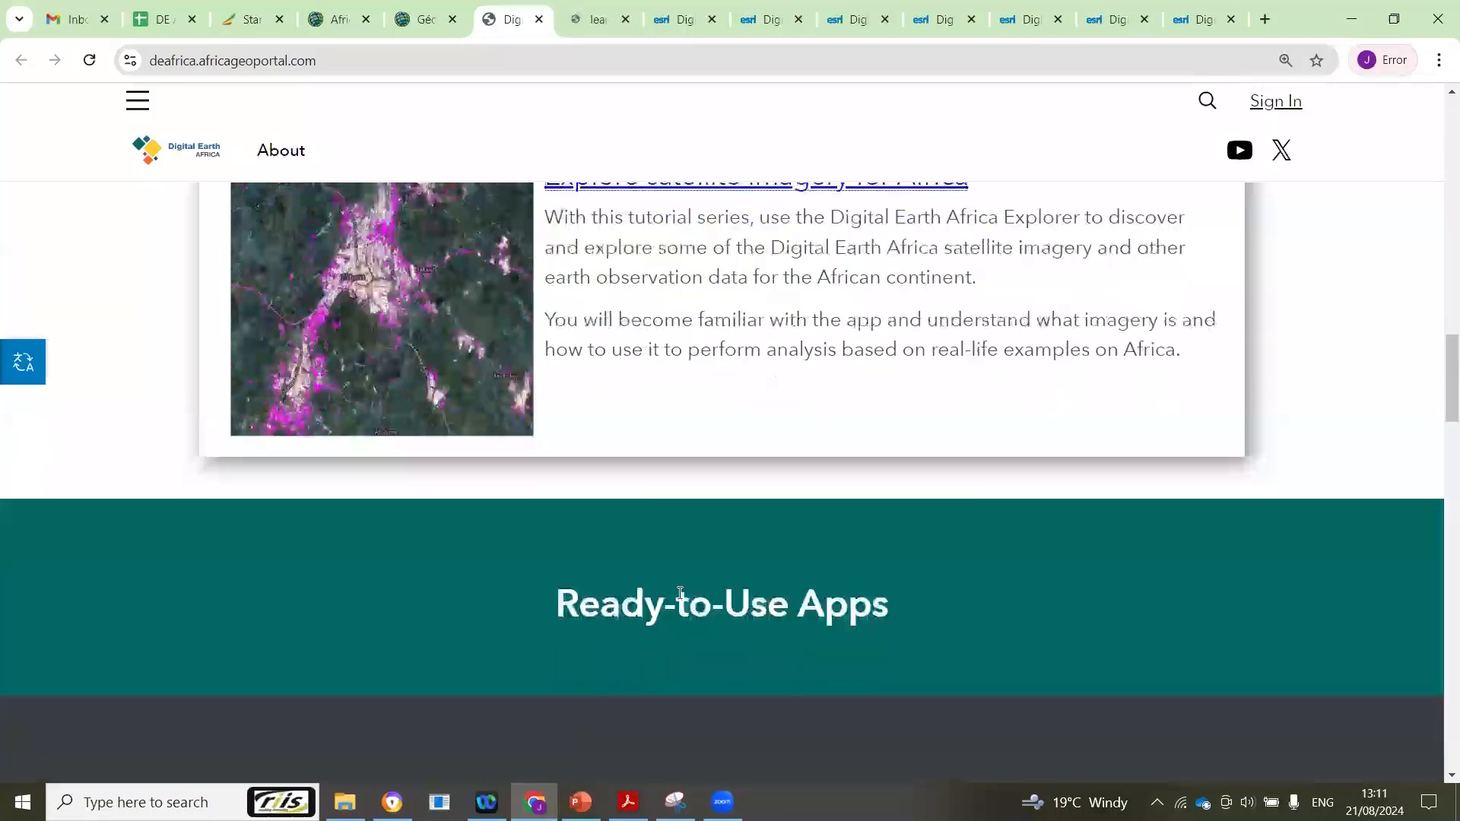
{"action": "scroll", "coordinate": [692, 581], "scroll_direction": "down", "scroll_amount": 10}
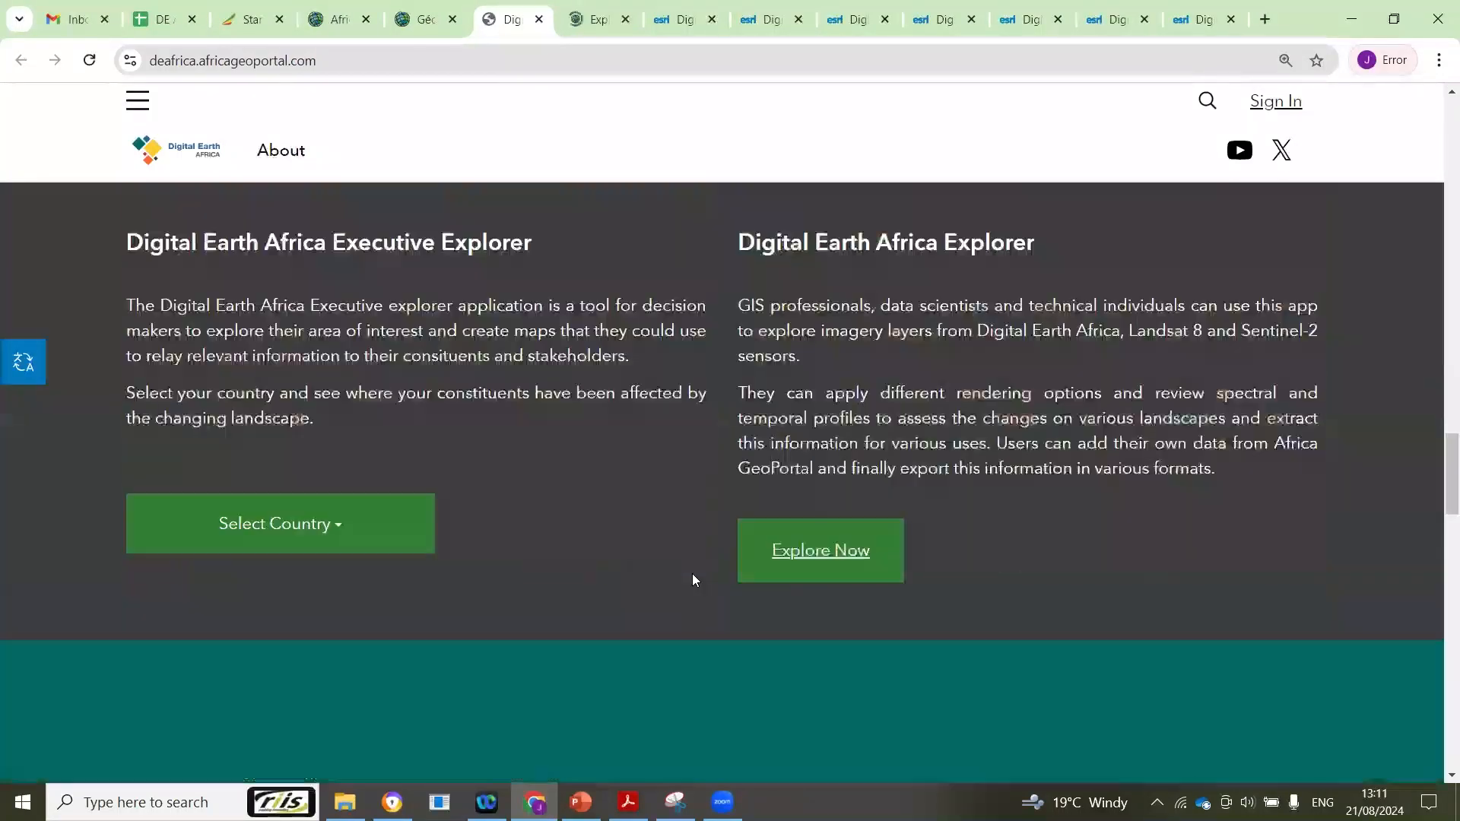
{"action": "scroll", "coordinate": [692, 578], "scroll_direction": "up", "scroll_amount": 7}
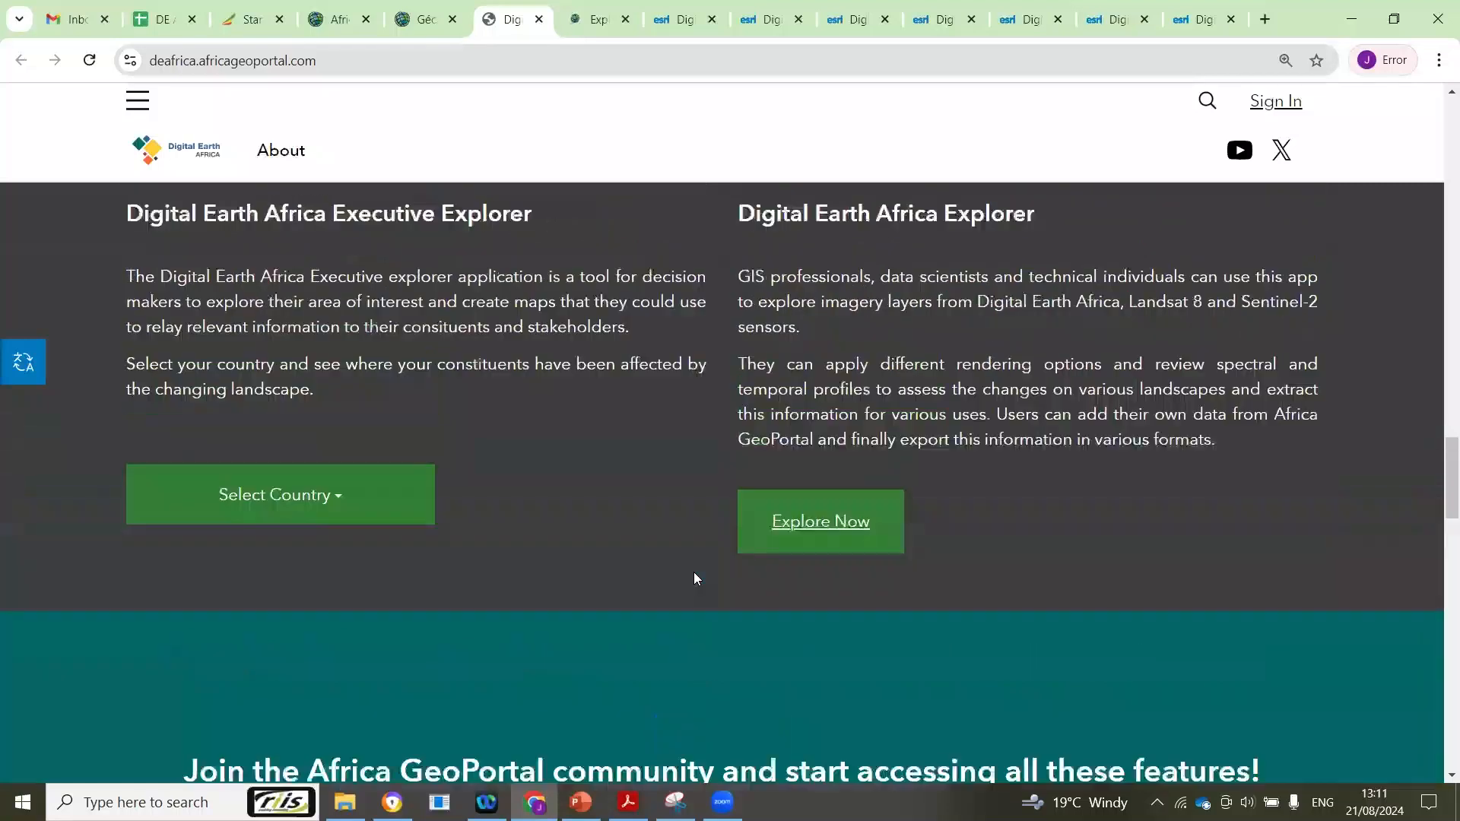
Step: Review the tutorials on the "Explore satellite imagery for Africa" page and open "Get started with imagery for Africa"
{"action": "left_click", "coordinate": [587, 21]}
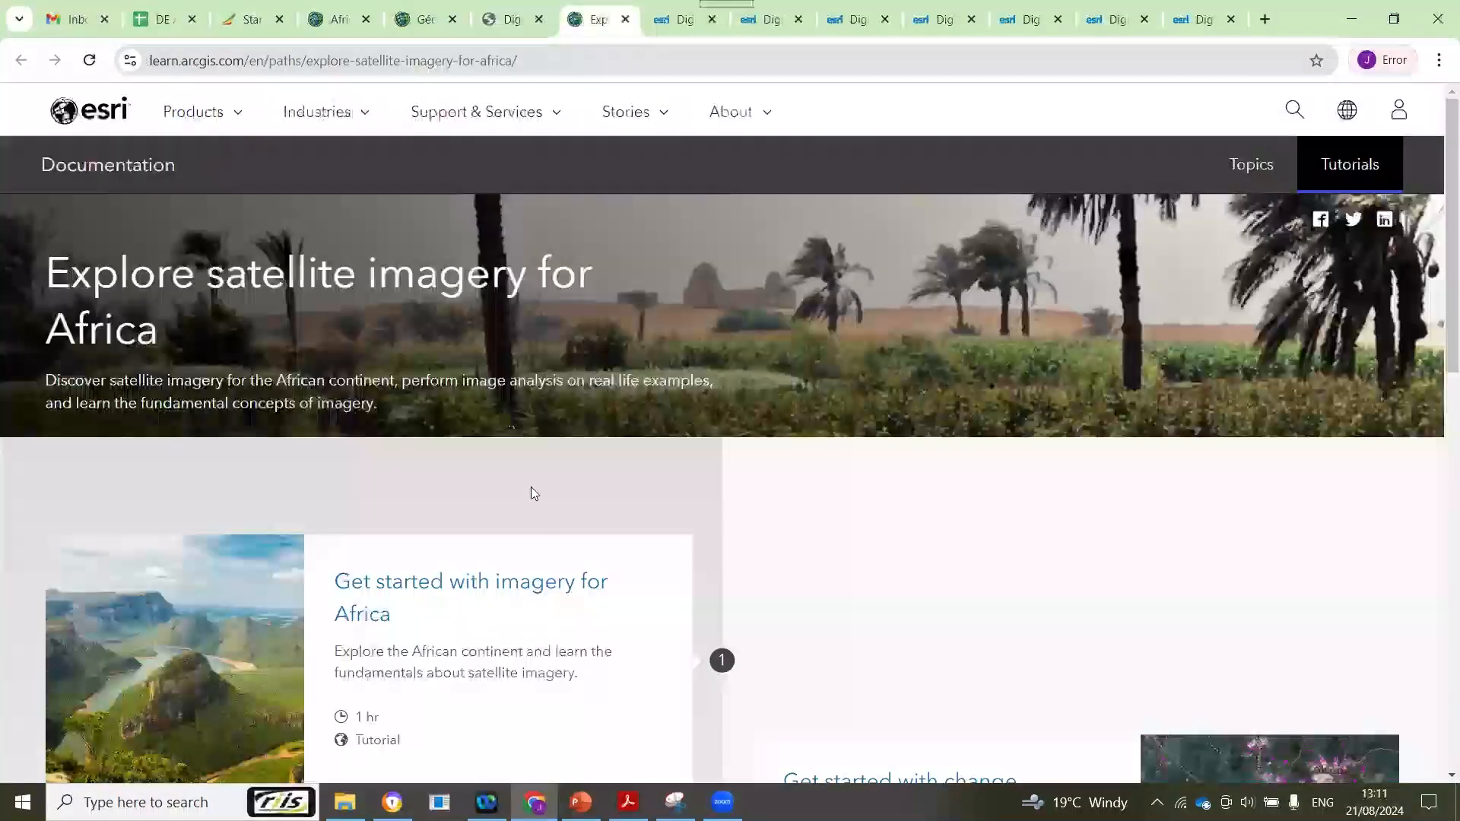
{"action": "scroll", "coordinate": [352, 450], "scroll_direction": "down", "scroll_amount": 3}
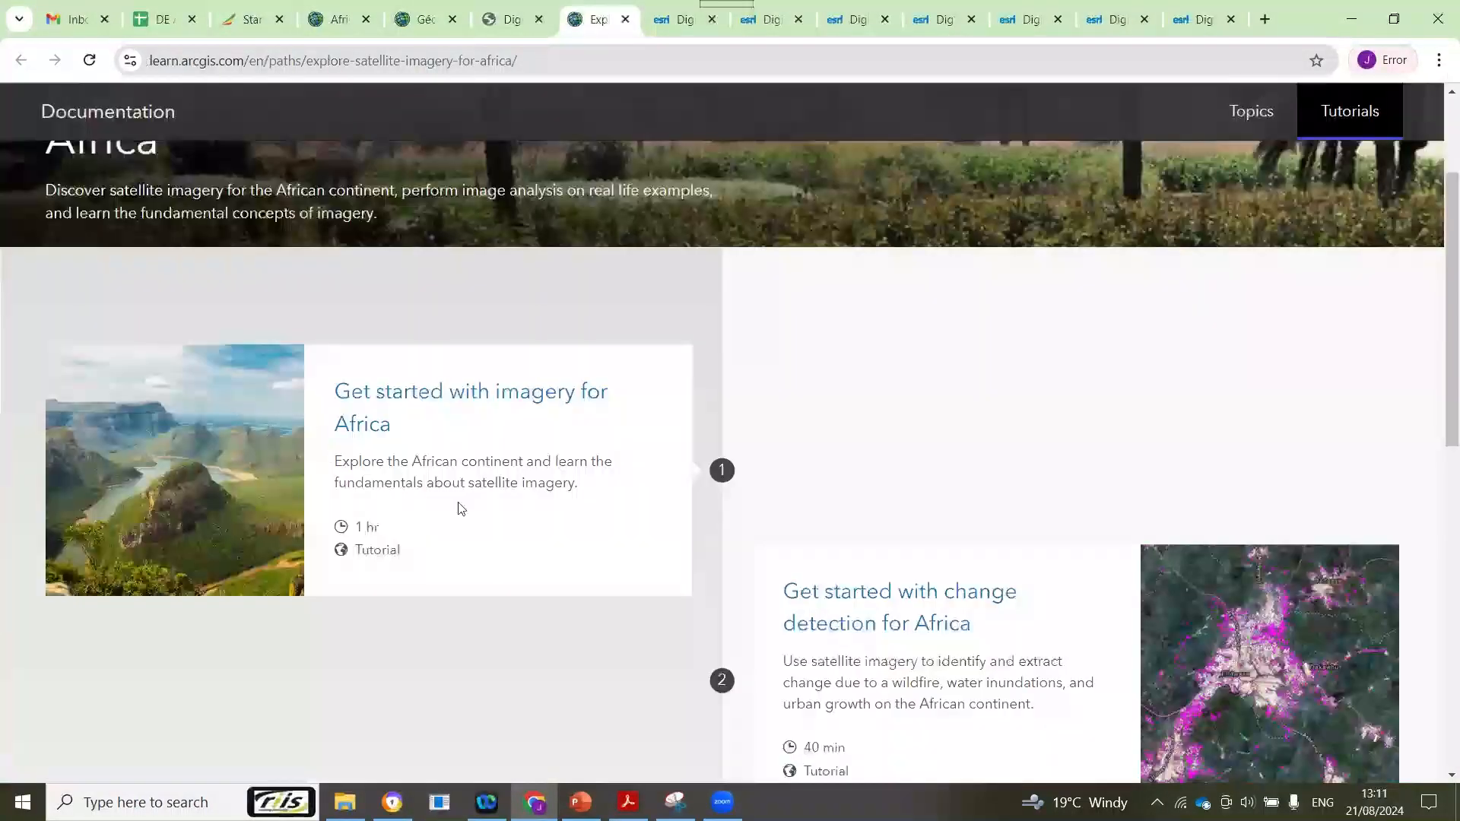
{"action": "scroll", "coordinate": [549, 570], "scroll_direction": "down", "scroll_amount": 1}
{"action": "scroll", "coordinate": [549, 575], "scroll_direction": "down", "scroll_amount": 3}
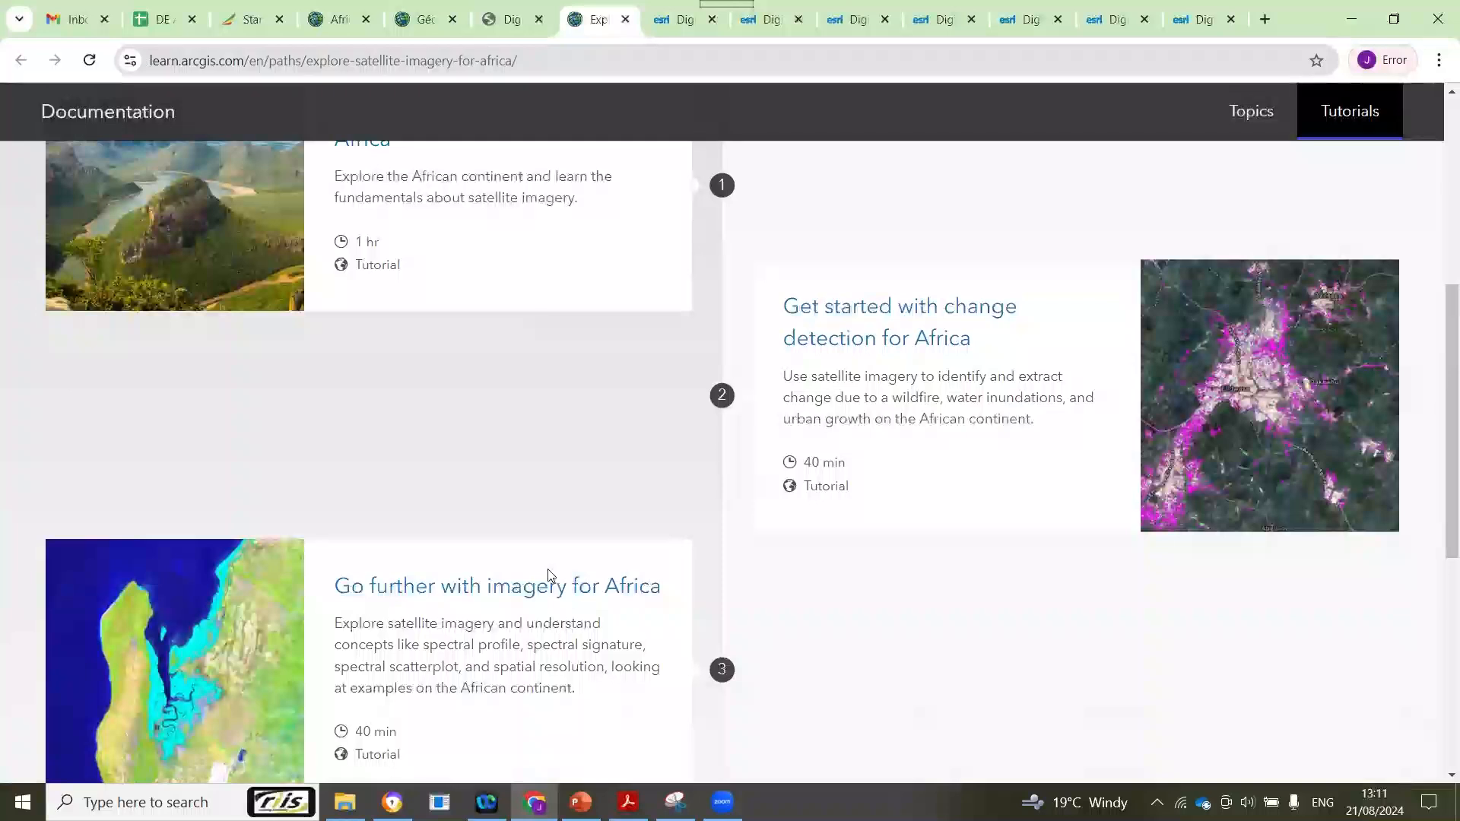
{"action": "scroll", "coordinate": [537, 440], "scroll_direction": "down", "scroll_amount": 5}
{"action": "scroll", "coordinate": [516, 412], "scroll_direction": "up", "scroll_amount": 4}
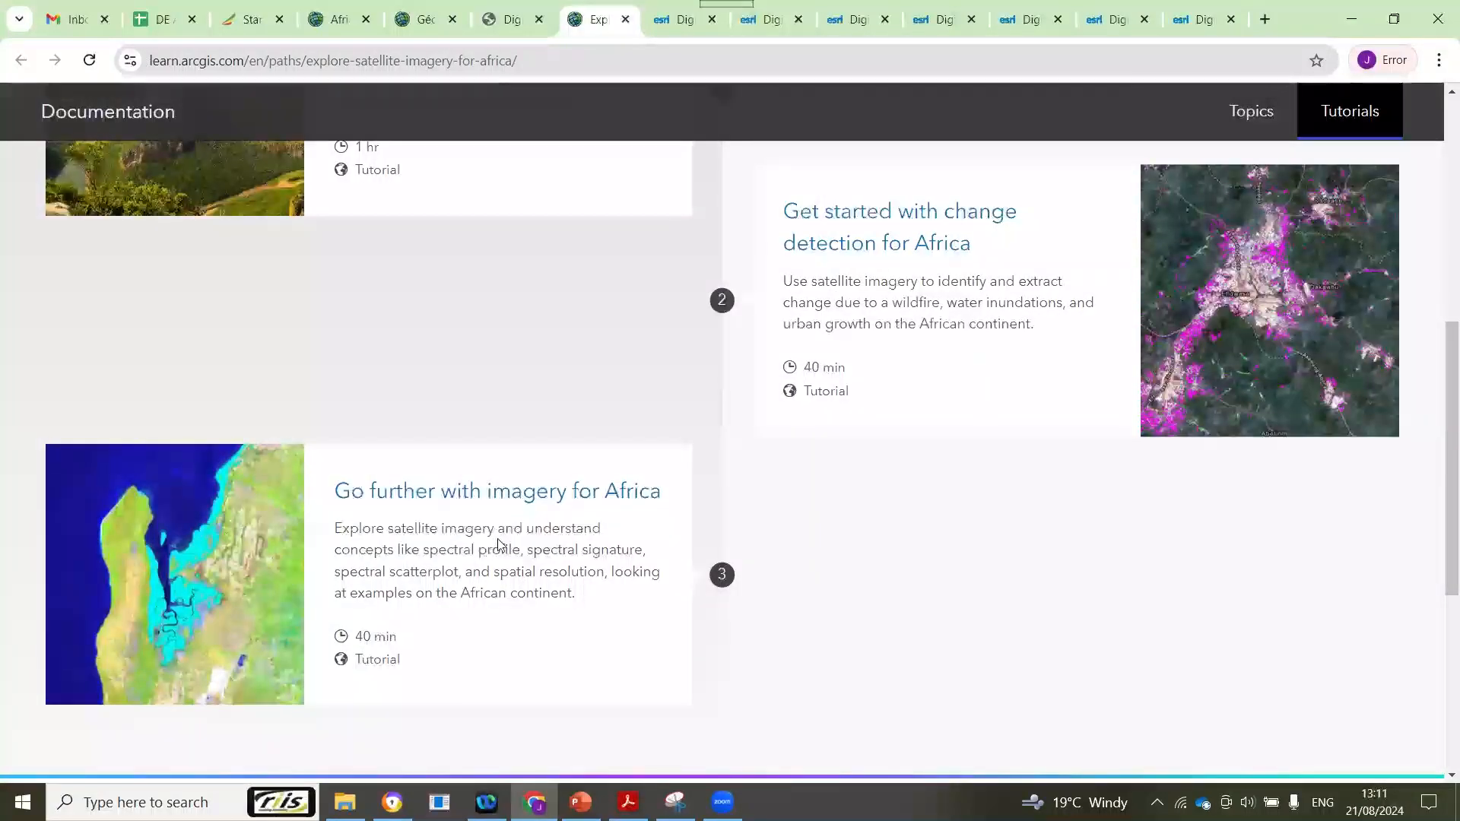
{"action": "scroll", "coordinate": [499, 528], "scroll_direction": "up", "scroll_amount": 3}
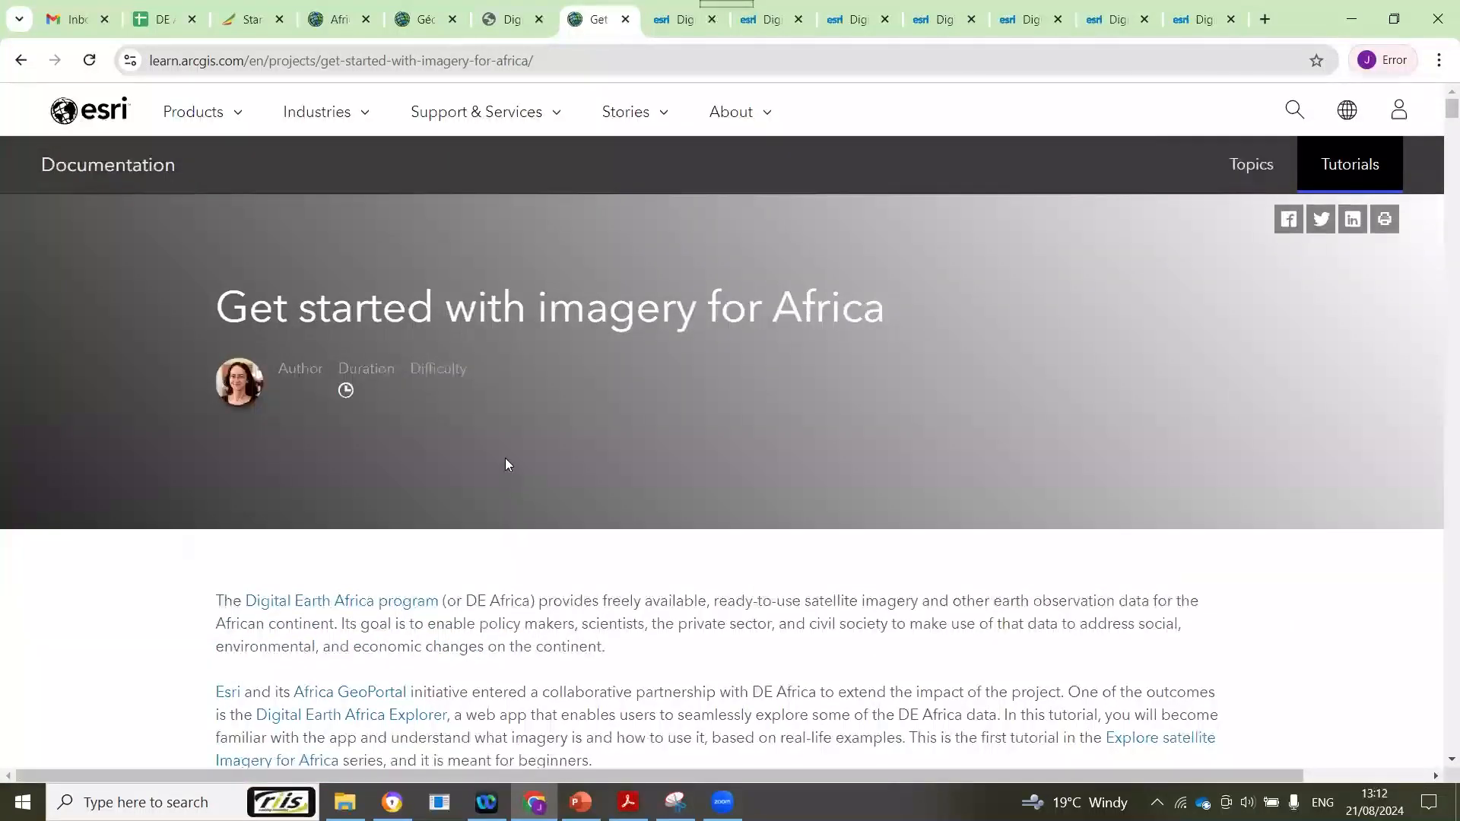
Step: Skim the opening steps of the "Get started with imagery for Africa" tutorial and copy the page's web address
{"action": "scroll", "coordinate": [499, 446], "scroll_direction": "down", "scroll_amount": 15}
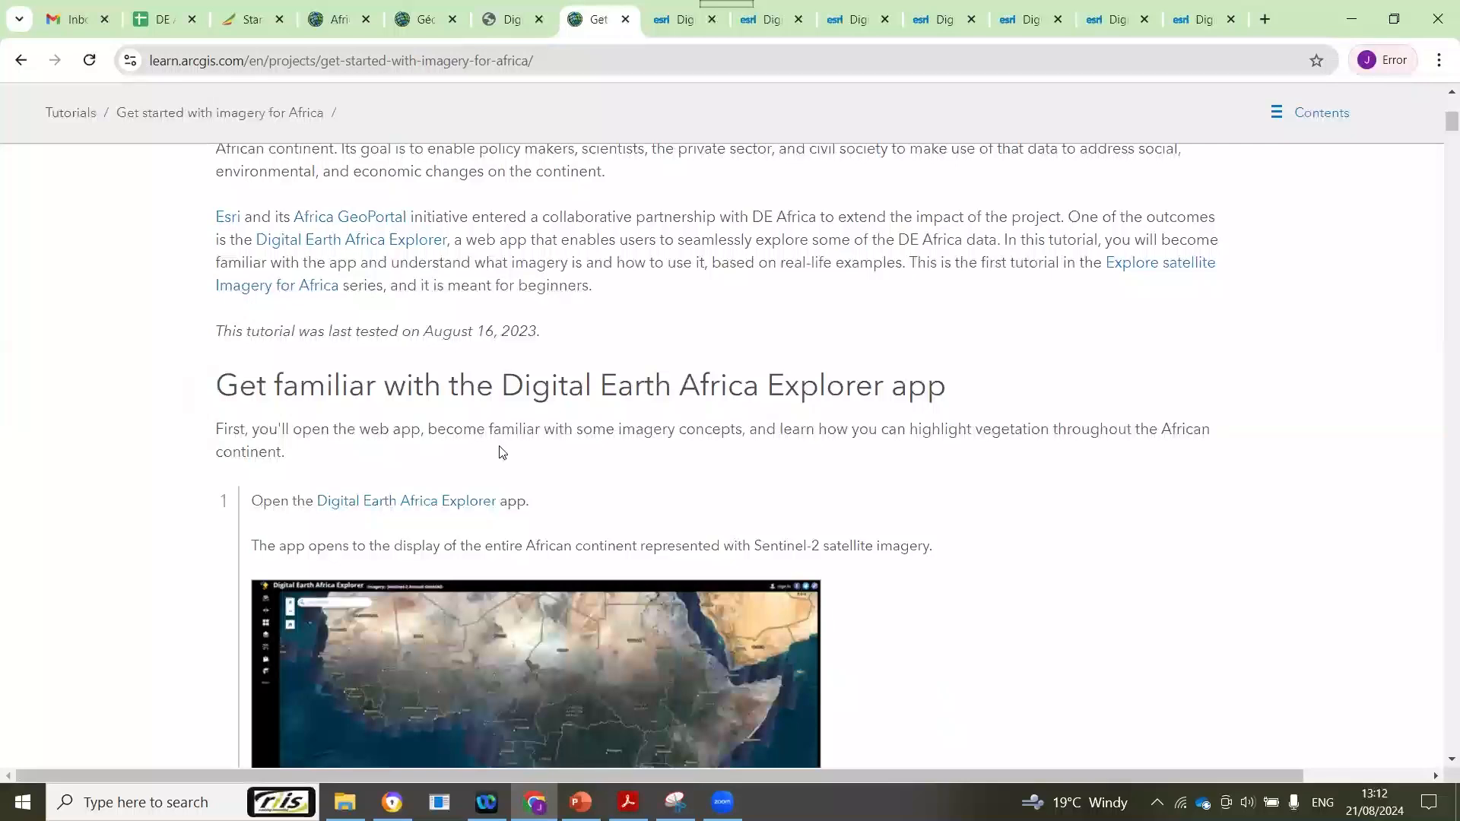
{"action": "scroll", "coordinate": [500, 469], "scroll_direction": "down", "scroll_amount": 10}
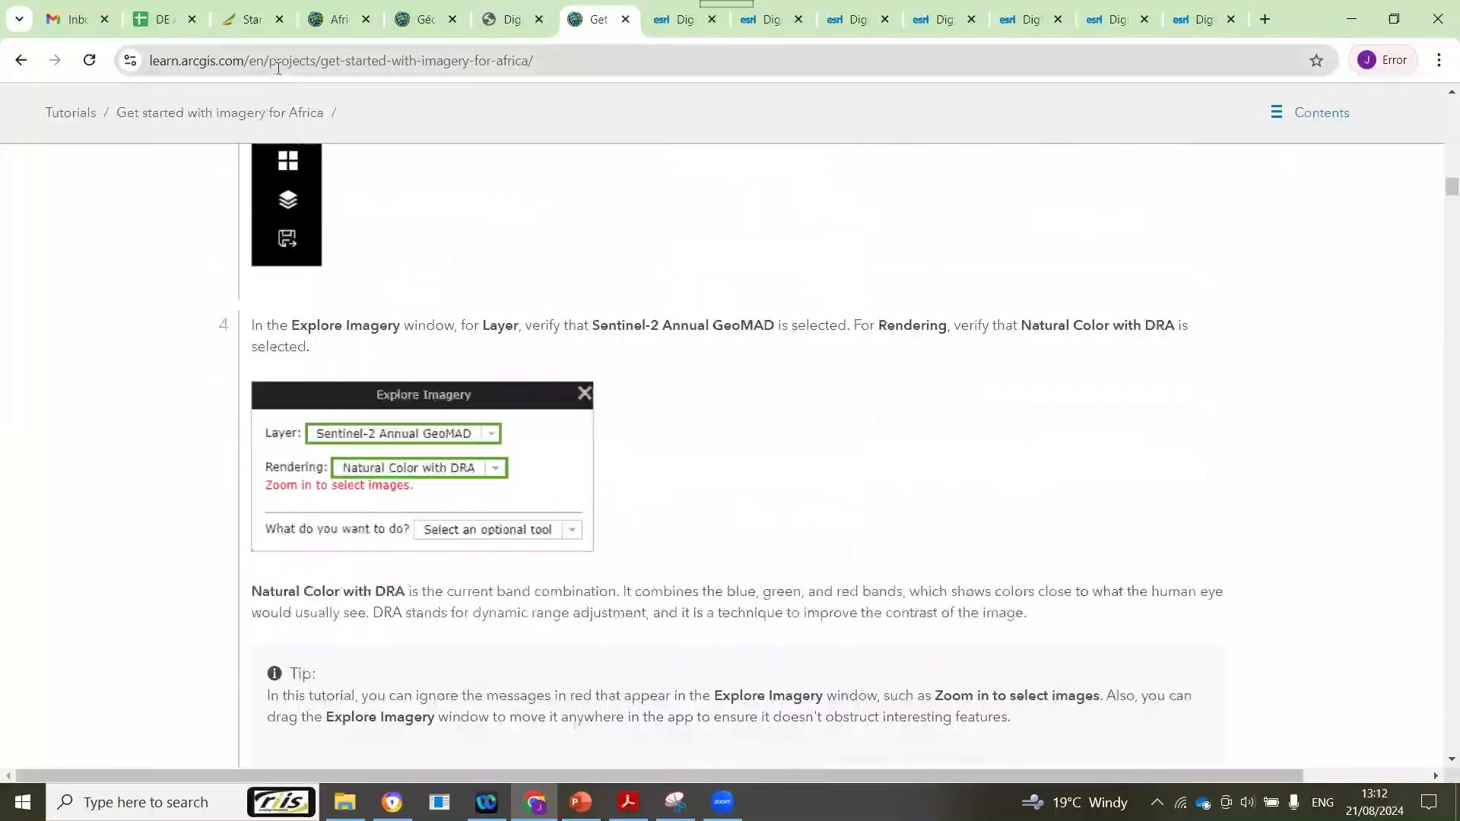
{"action": "left_click", "coordinate": [278, 67]}
{"action": "right_click", "coordinate": [280, 70]}
{"action": "left_click", "coordinate": [332, 199]}
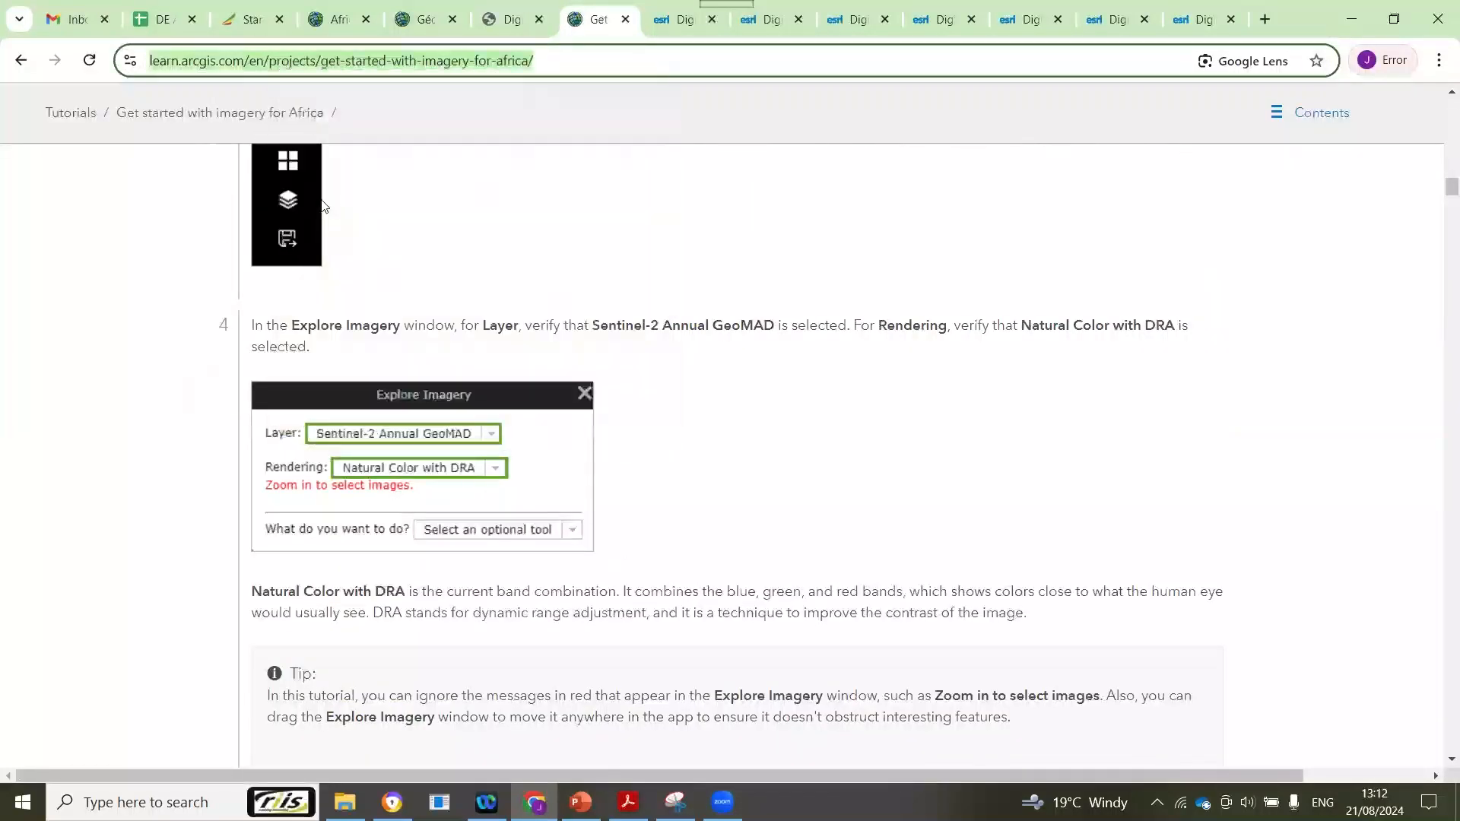
{"action": "left_click", "coordinate": [961, 725]}
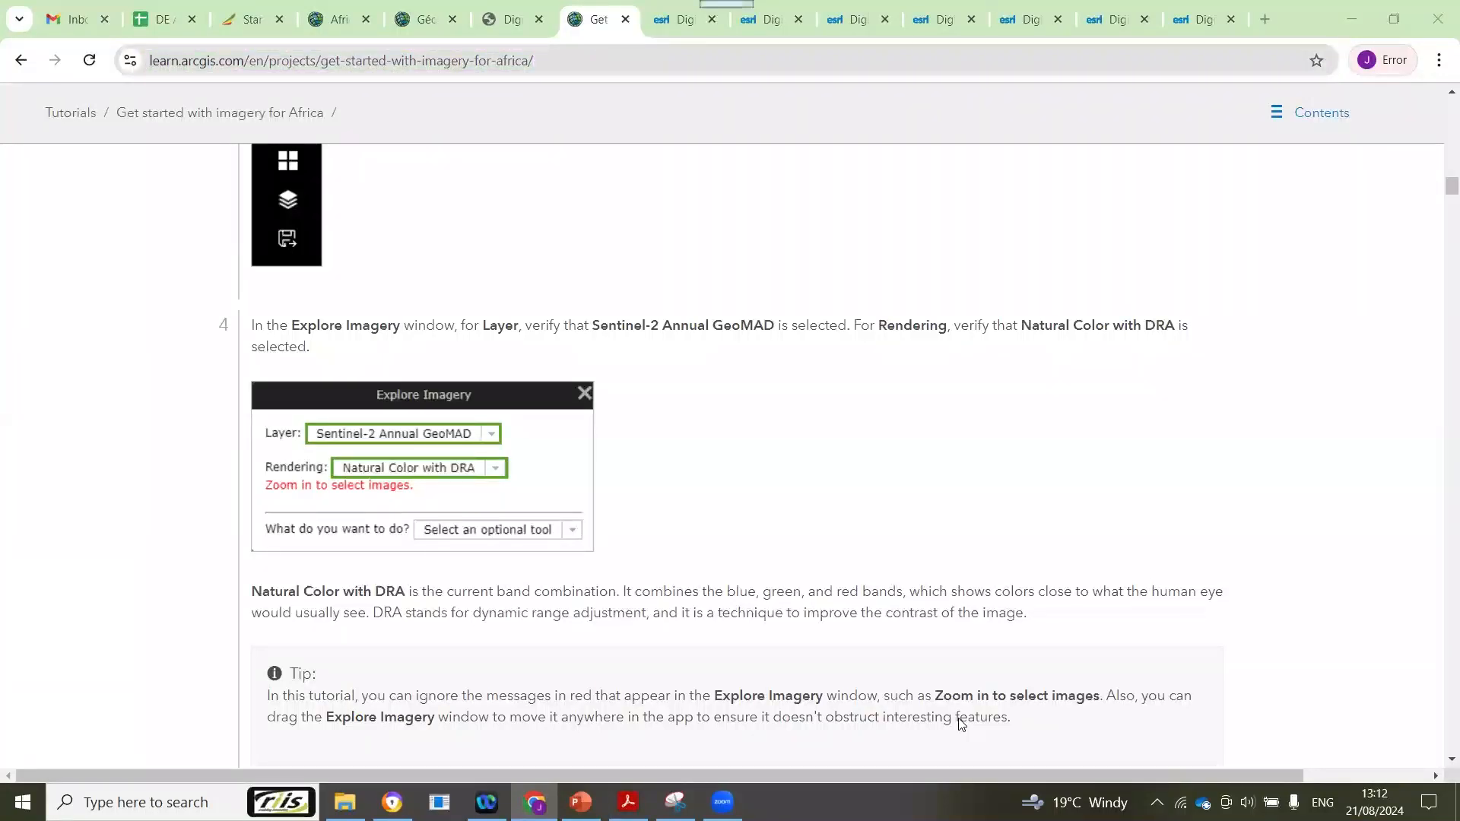
Step: Return to the Digital Earth Africa page and launch the Digital Earth Africa Explorer from its ready-to-use apps
{"action": "left_click", "coordinate": [495, 19]}
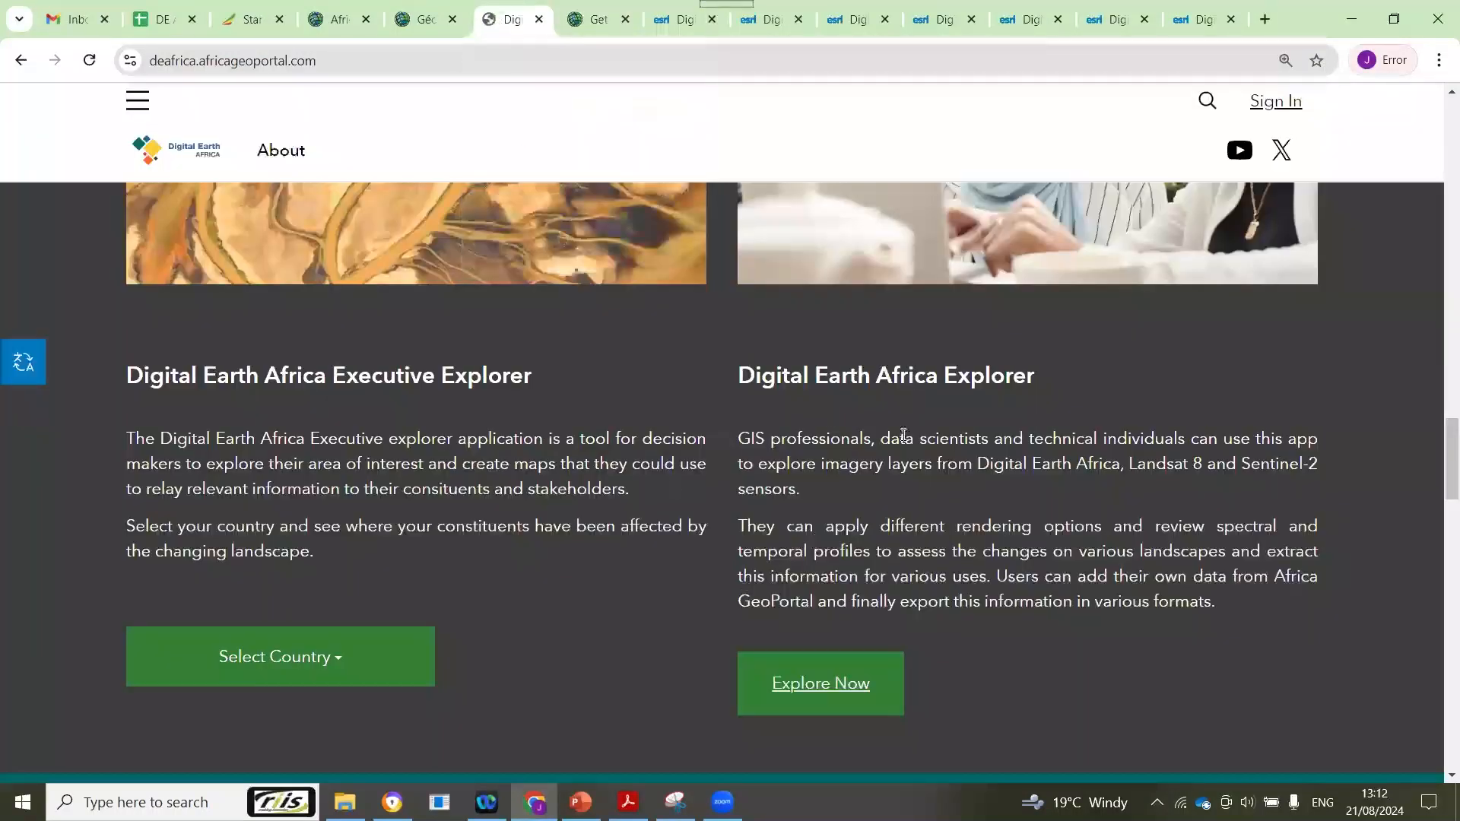
{"action": "scroll", "coordinate": [882, 549], "scroll_direction": "down", "scroll_amount": 1}
{"action": "scroll", "coordinate": [890, 540], "scroll_direction": "down", "scroll_amount": 2}
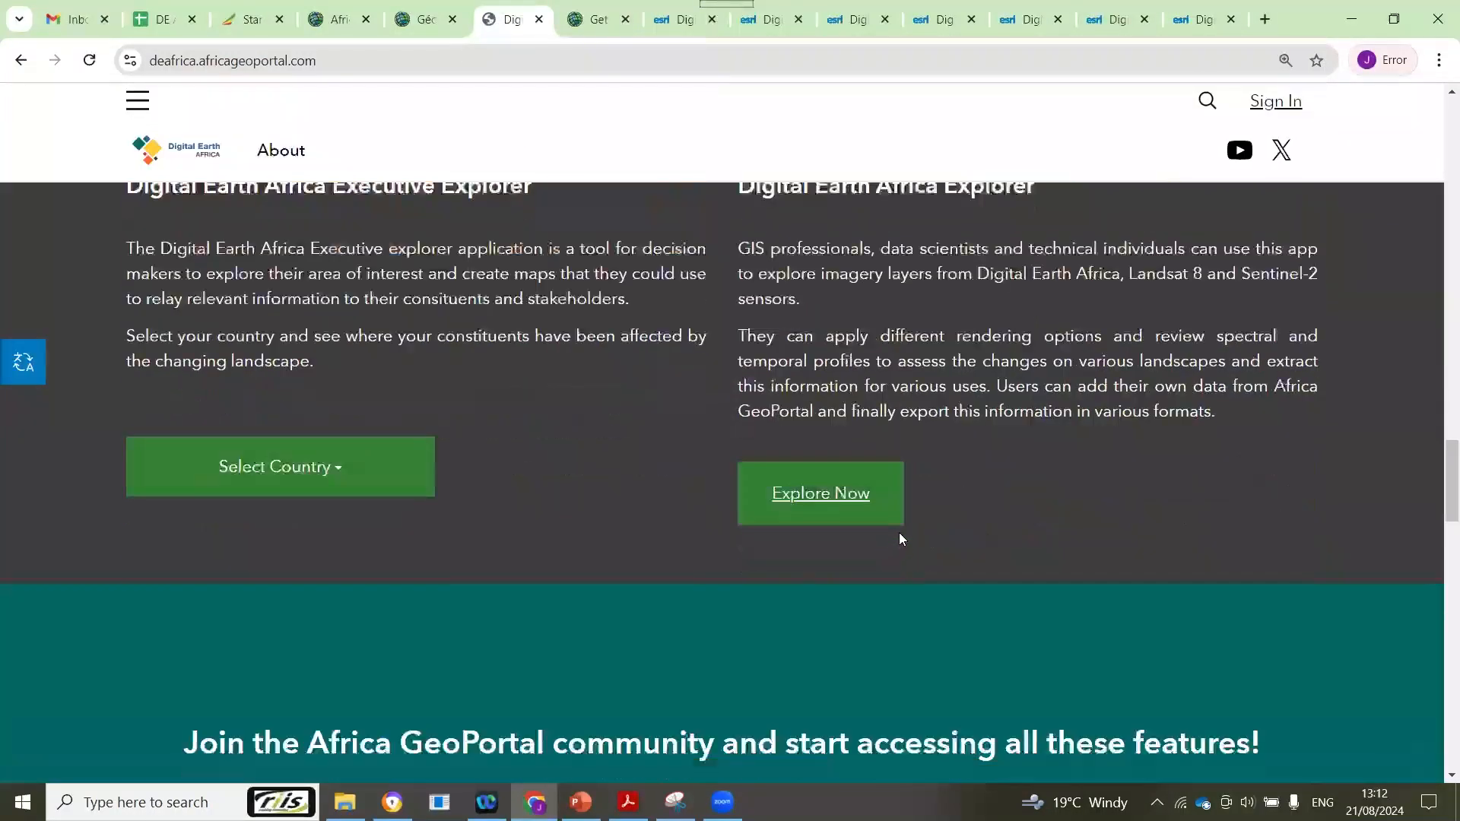
{"action": "scroll", "coordinate": [850, 318], "scroll_direction": "up", "scroll_amount": 1}
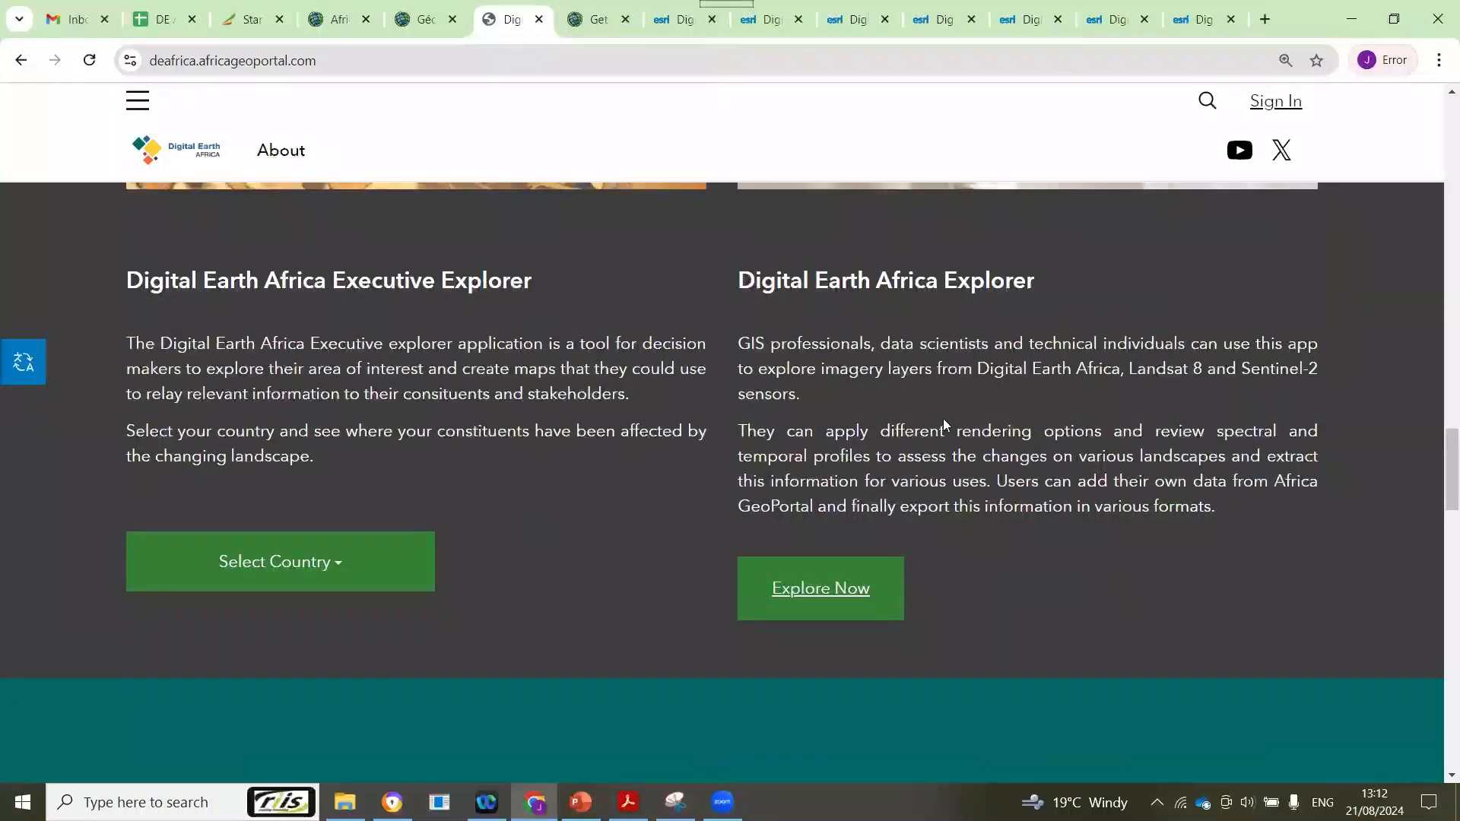
{"action": "left_click", "coordinate": [855, 586]}
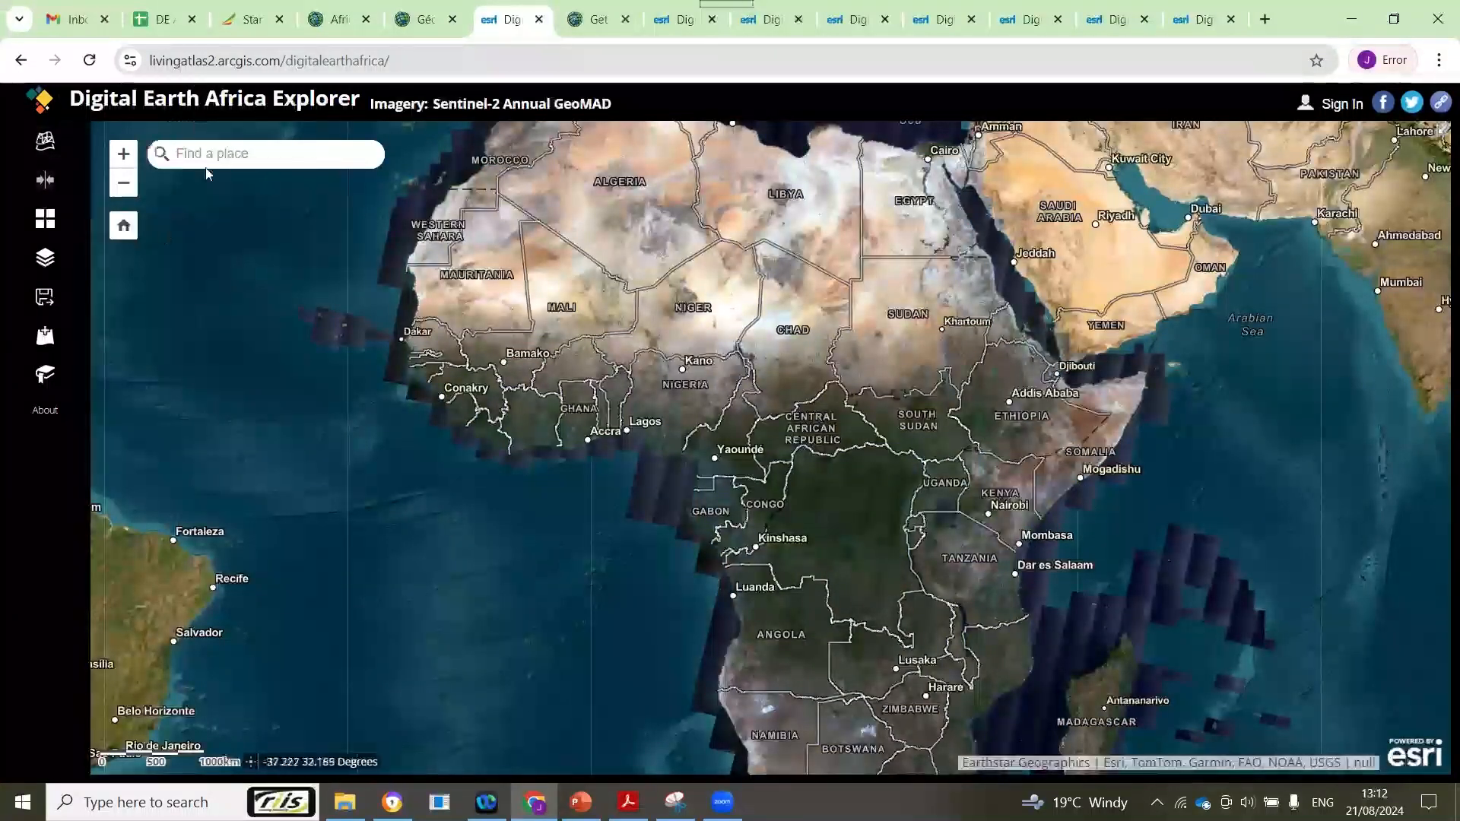
Step: Set the Explore Imagery layer to None so that only the basemap is displayed
{"action": "left_click", "coordinate": [46, 143]}
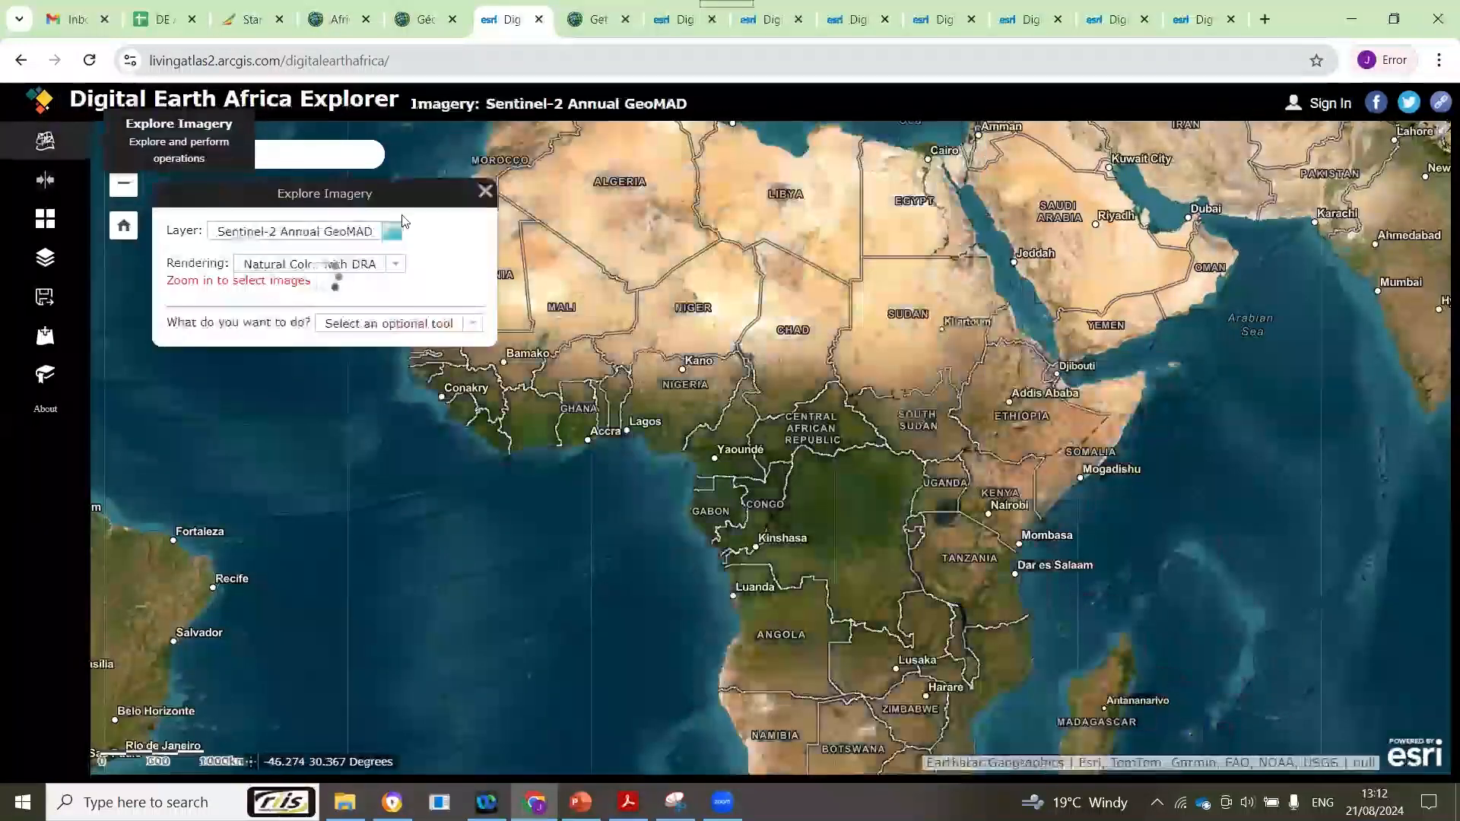
{"action": "left_click", "coordinate": [262, 231]}
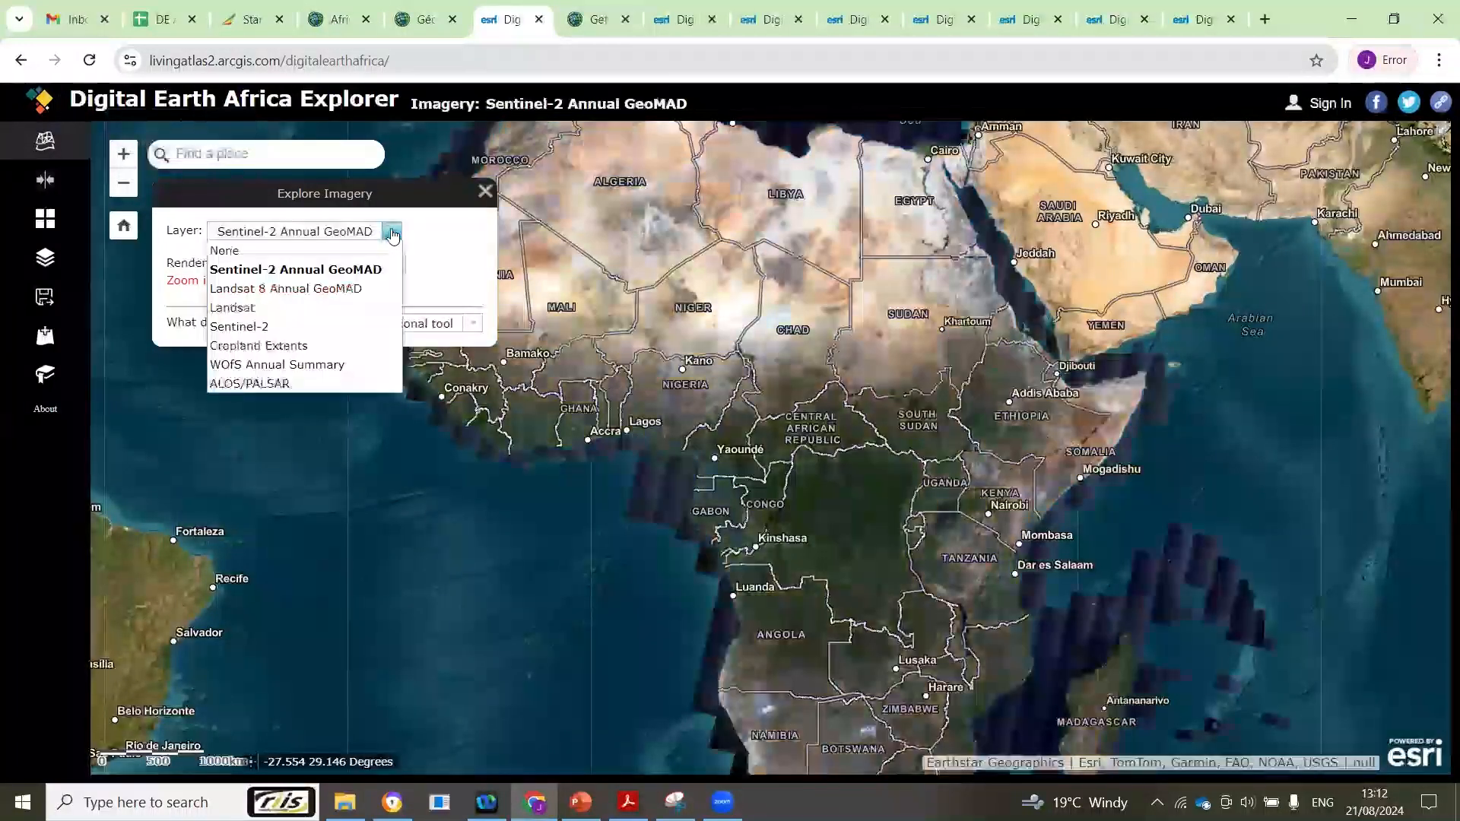
{"action": "left_click", "coordinate": [261, 252]}
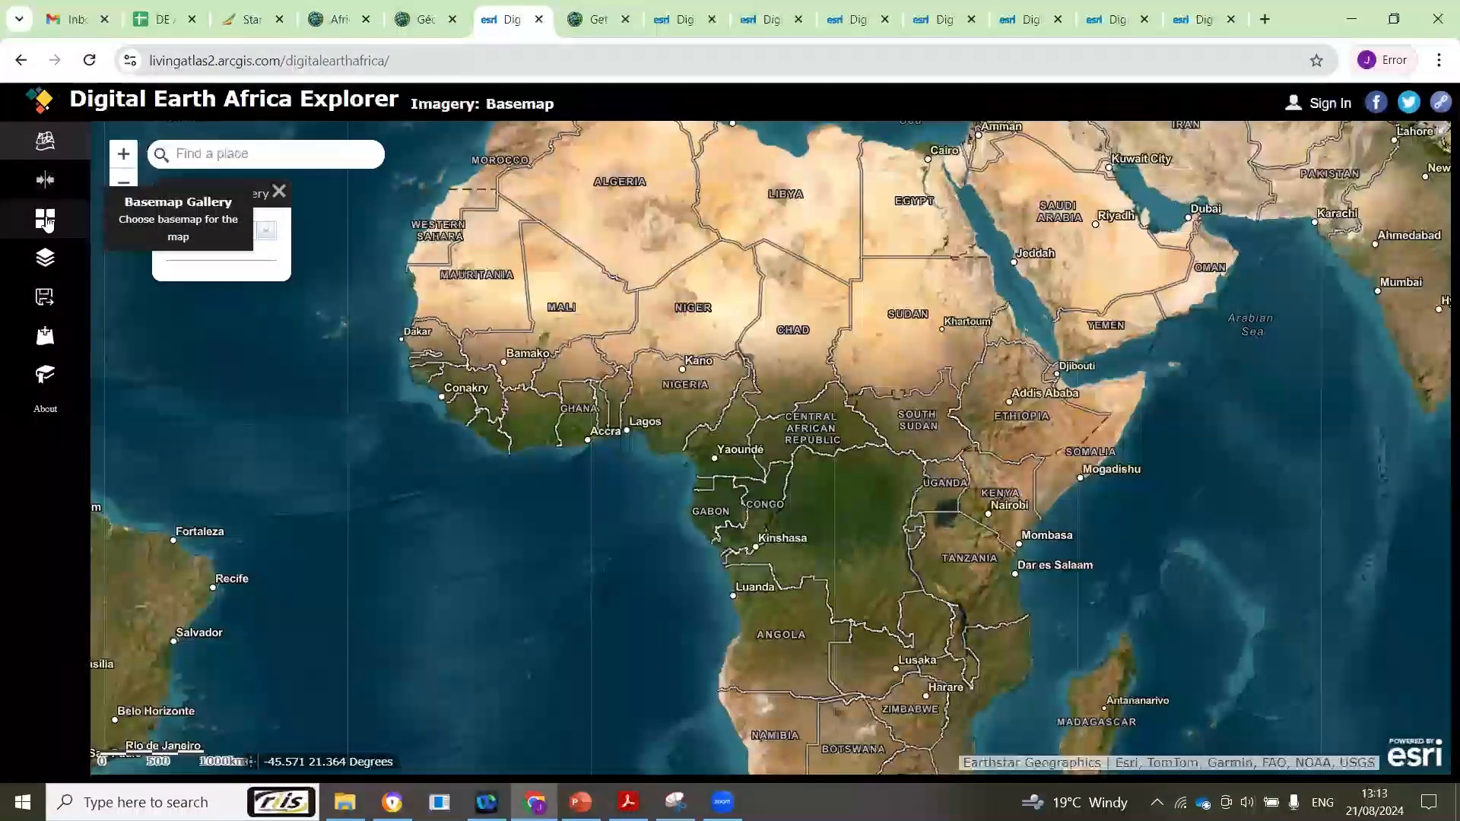
Step: Inspect the Explorer's basemap gallery, layer list, option to add ArcGIS Online data and share link, closing each one
{"action": "left_click", "coordinate": [45, 220]}
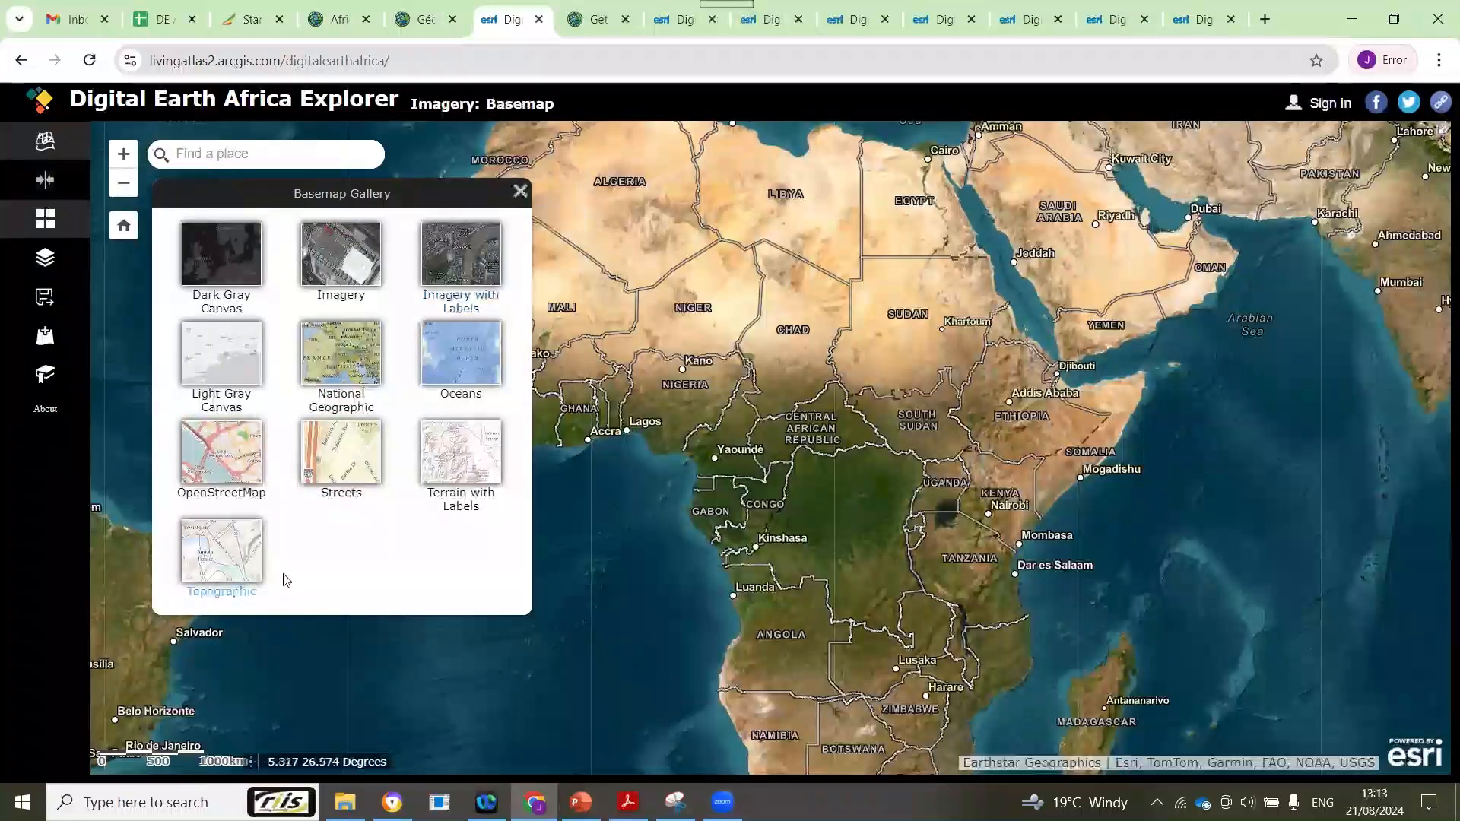
{"action": "left_click", "coordinate": [522, 193]}
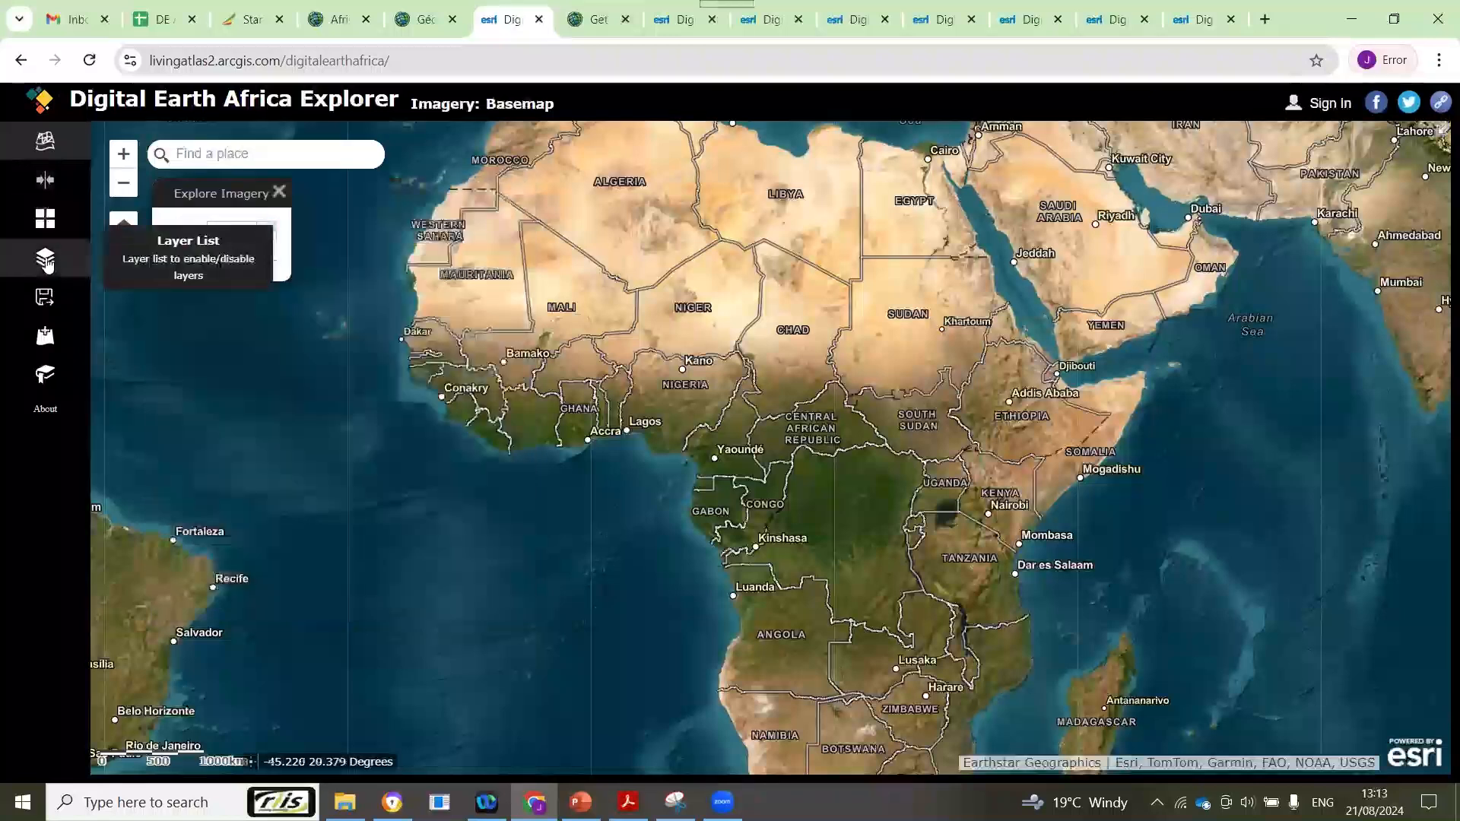
{"action": "left_click", "coordinate": [47, 262]}
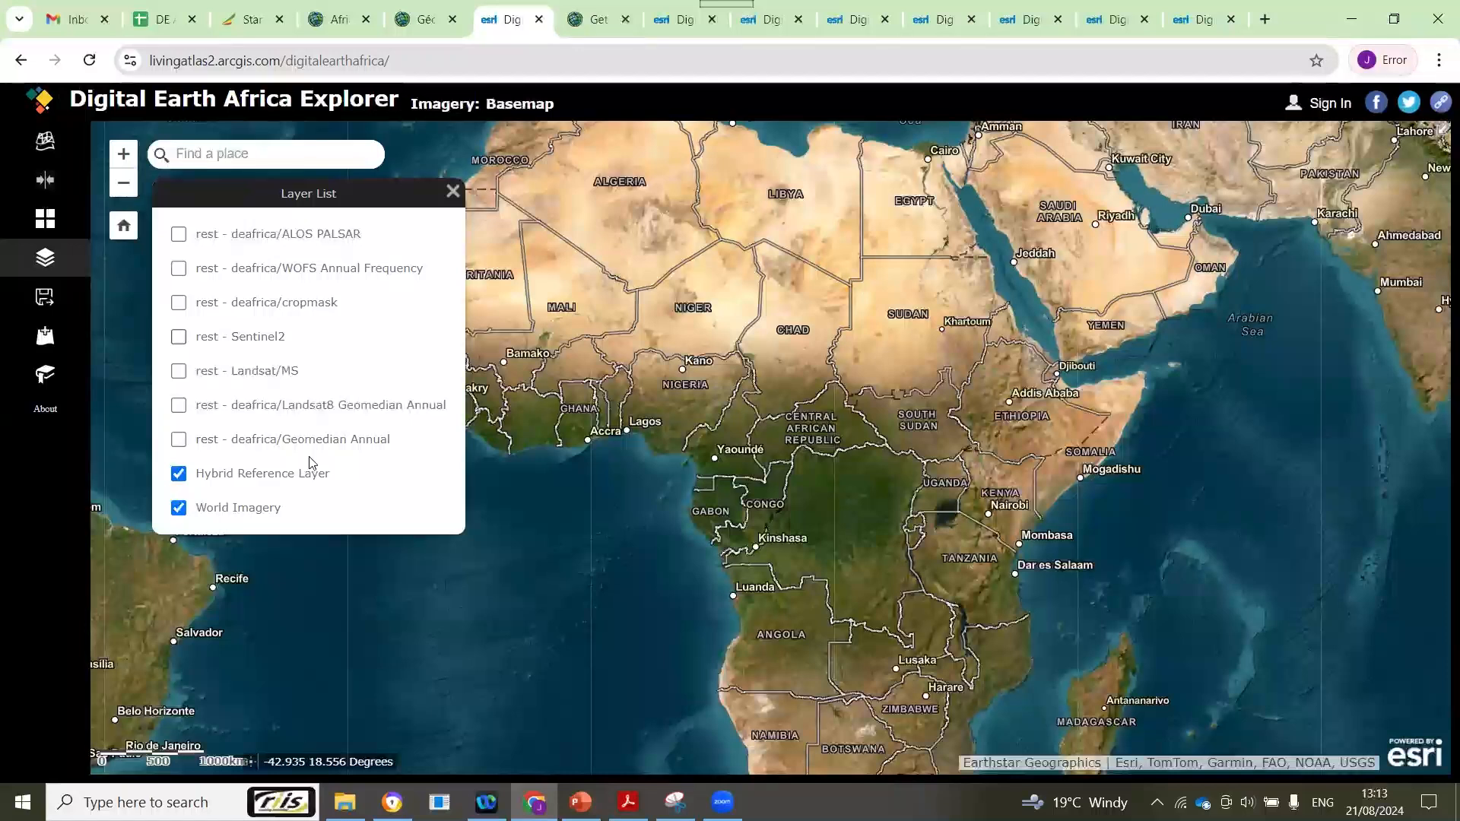
{"action": "left_click", "coordinate": [45, 346]}
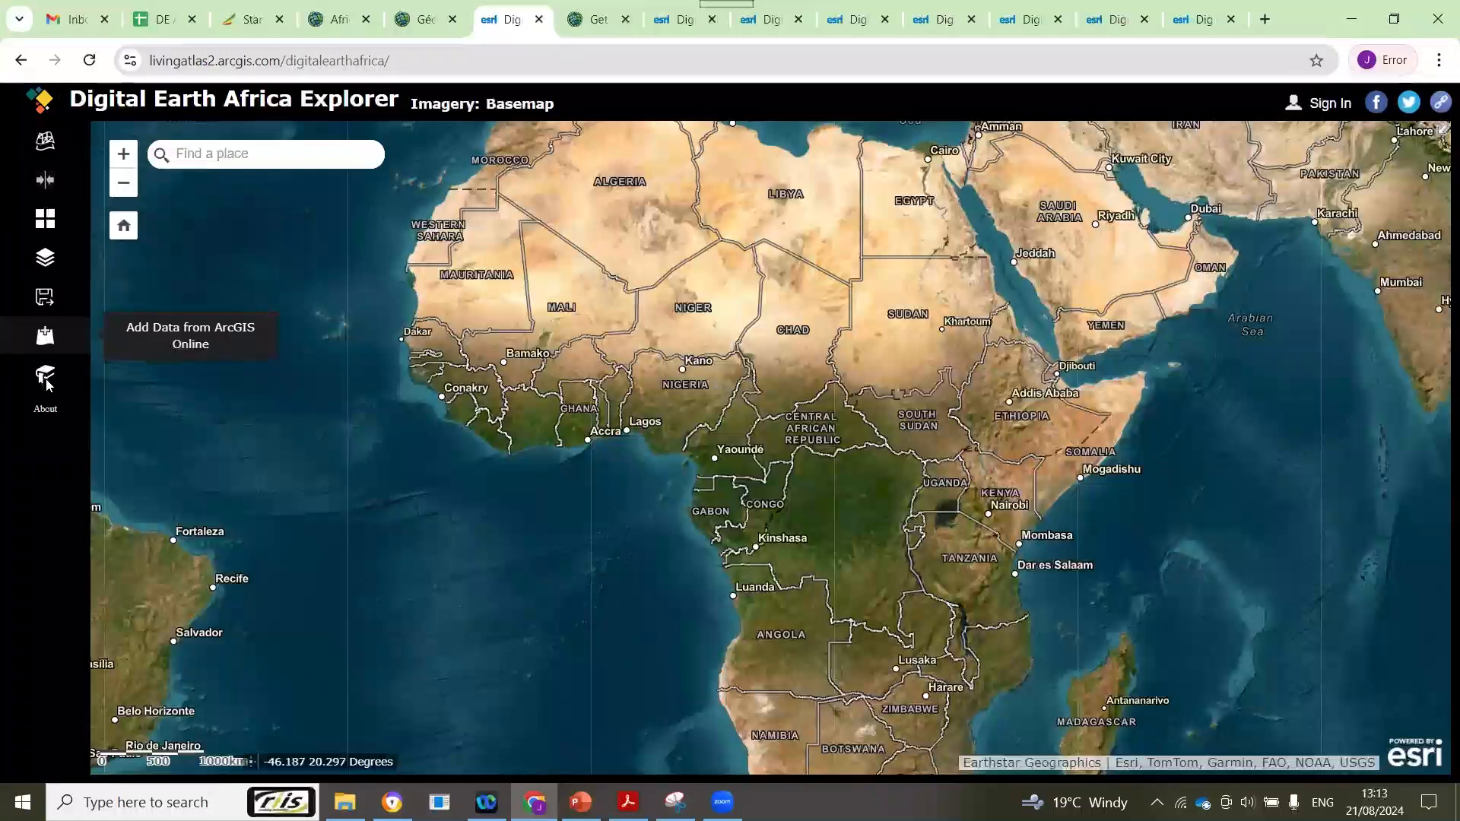
{"action": "left_click", "coordinate": [1439, 108]}
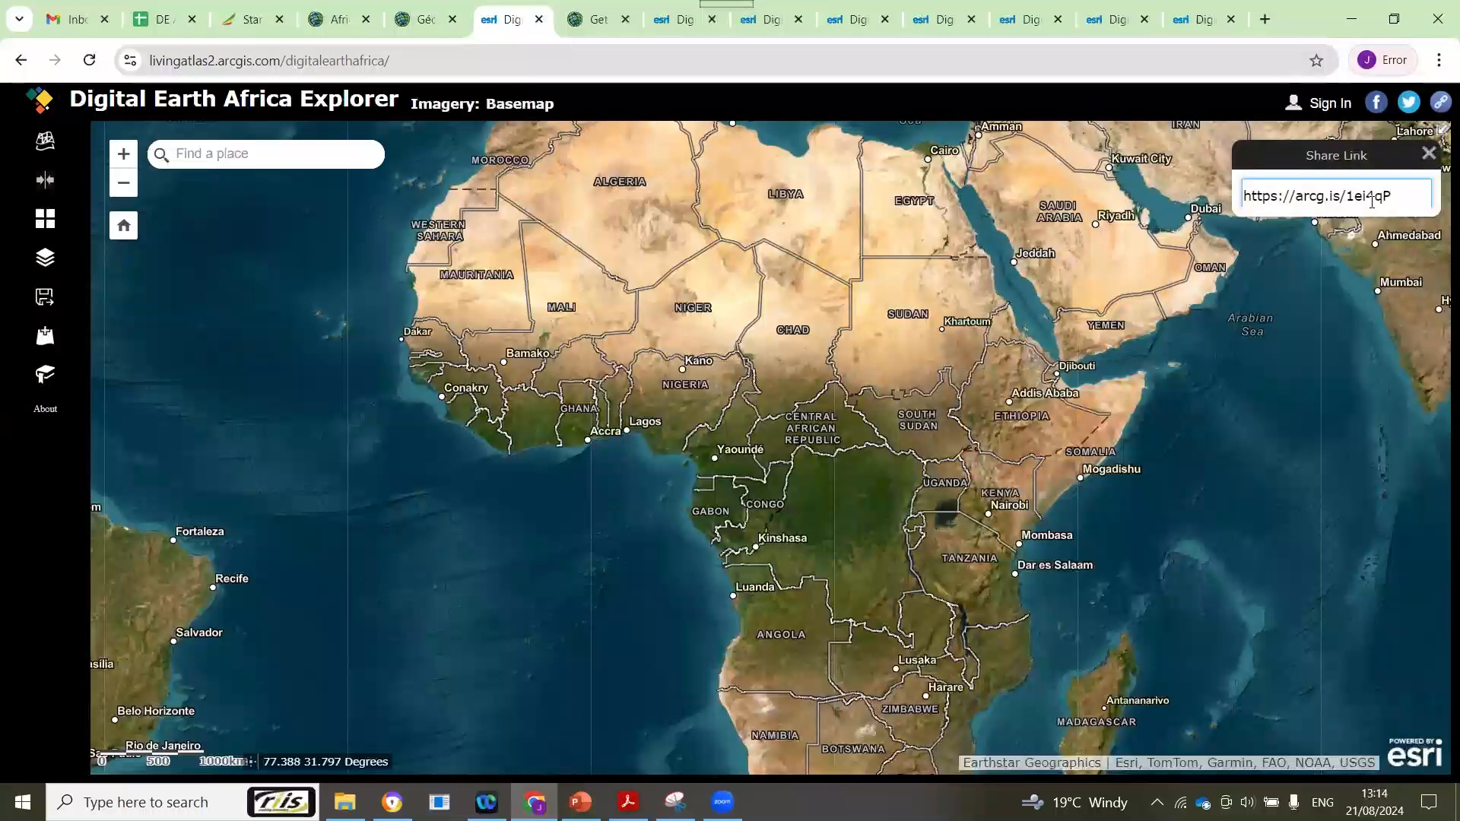
{"action": "left_click", "coordinate": [1429, 153]}
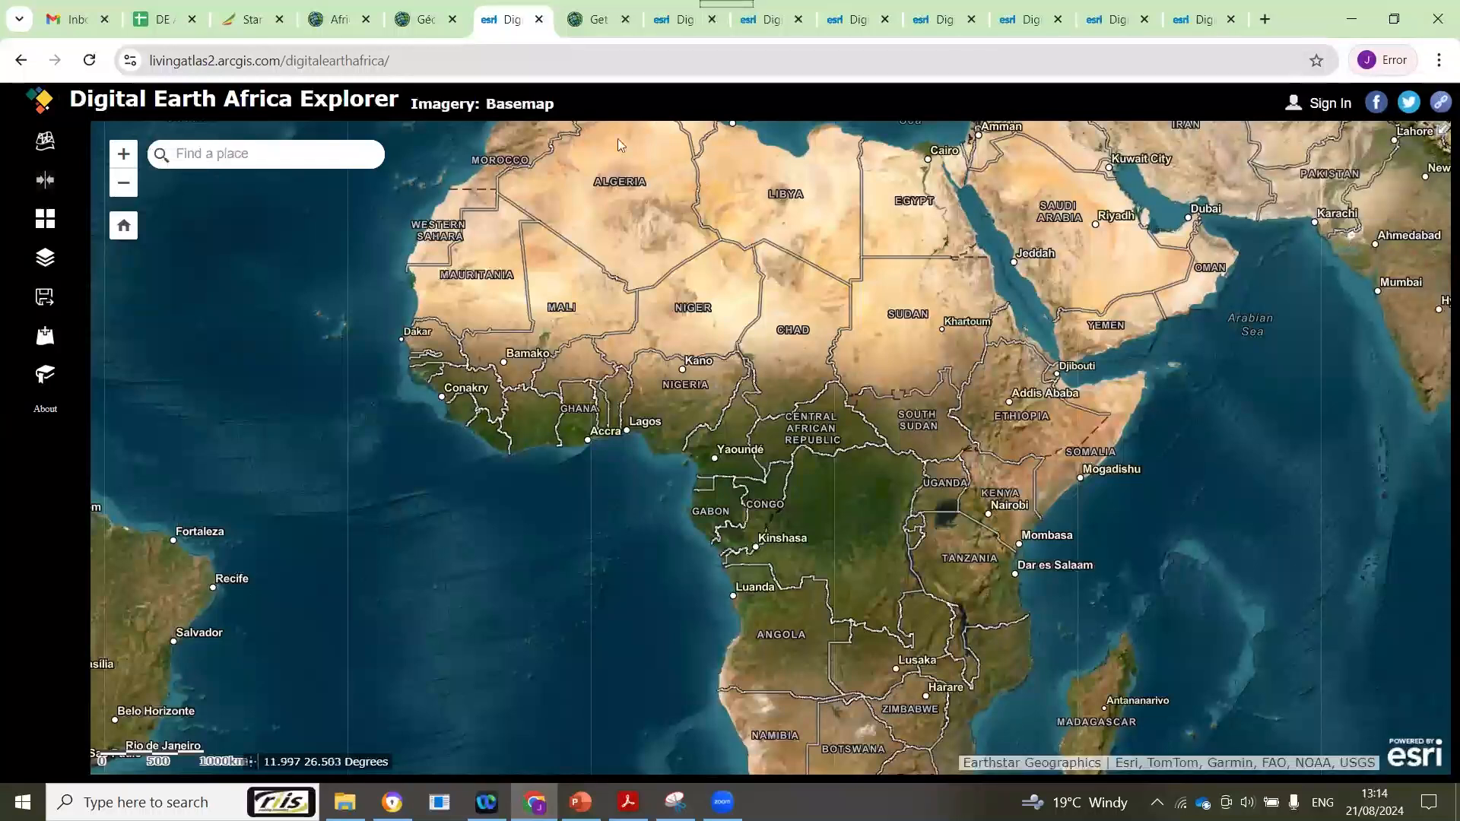
Step: Set the Explore Imagery layer to Sentinel-2 Annual GeoMAD
{"action": "left_click", "coordinate": [46, 146]}
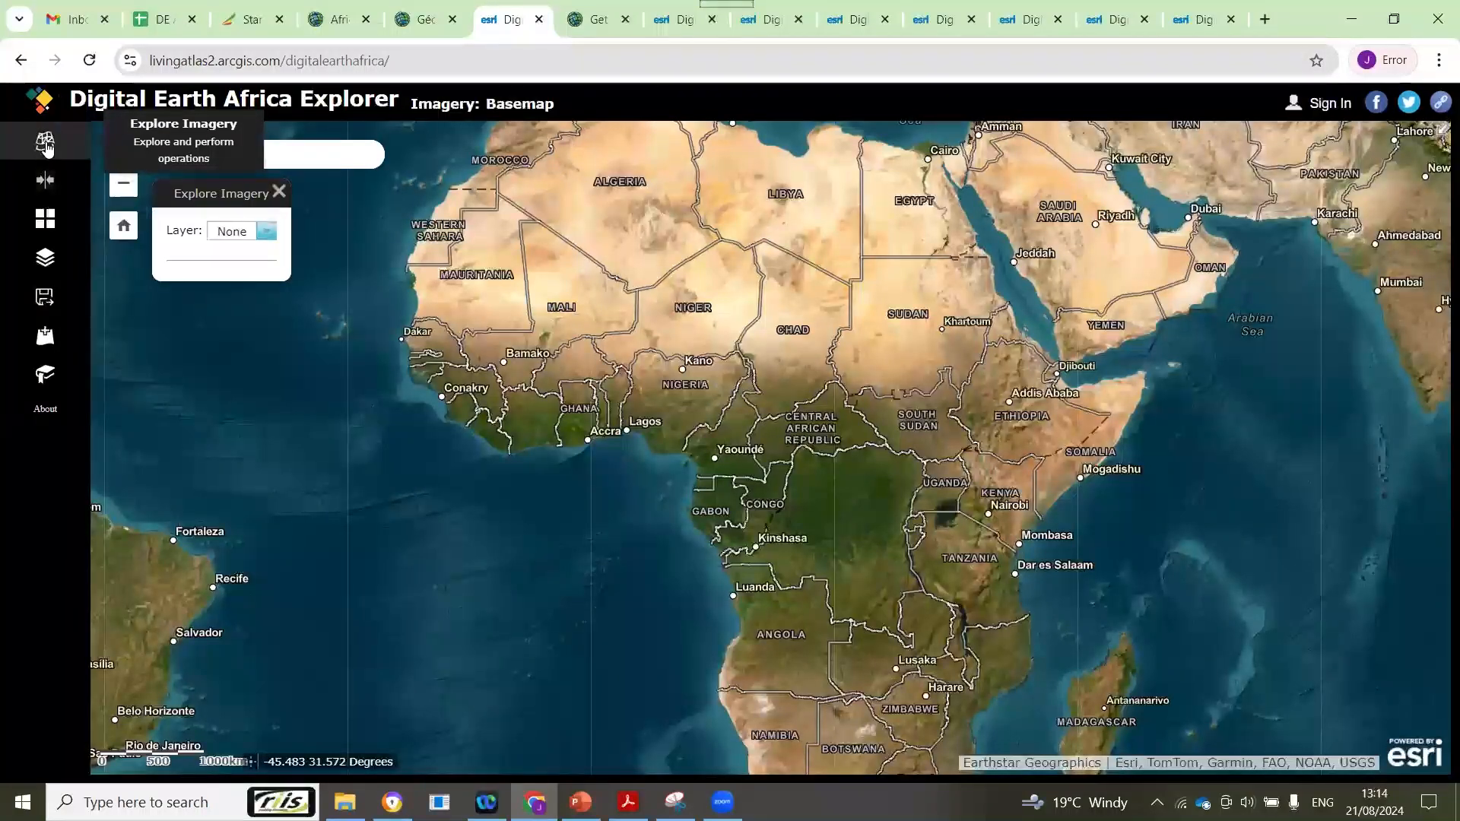
{"action": "left_click", "coordinate": [266, 237]}
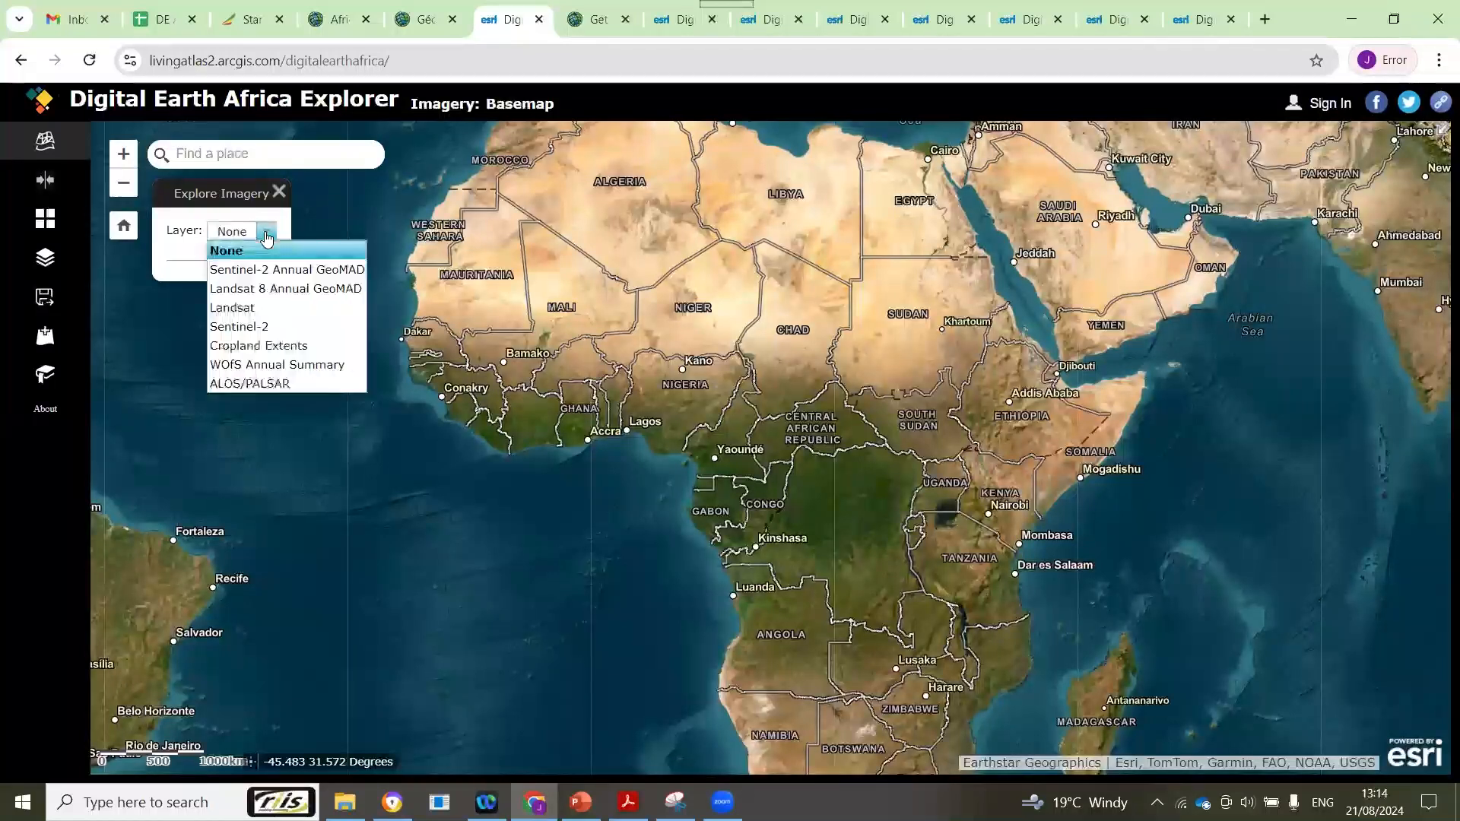
{"action": "left_click", "coordinate": [283, 271]}
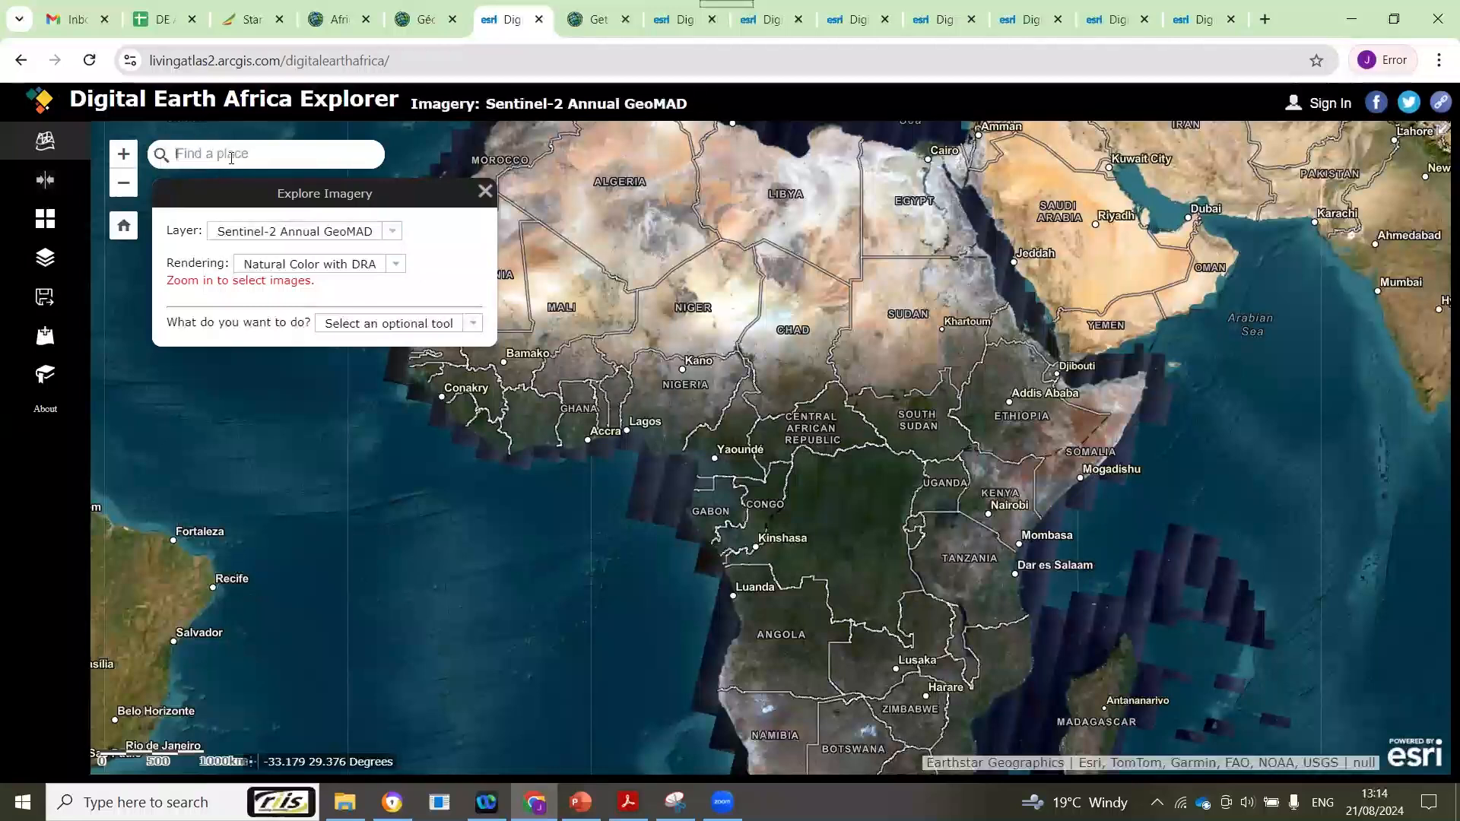
Step: Search for "Dchang", go to Dchang, Ouest, CMR, and move the imagery window and search result out of the way
{"action": "type", "text": "D"}
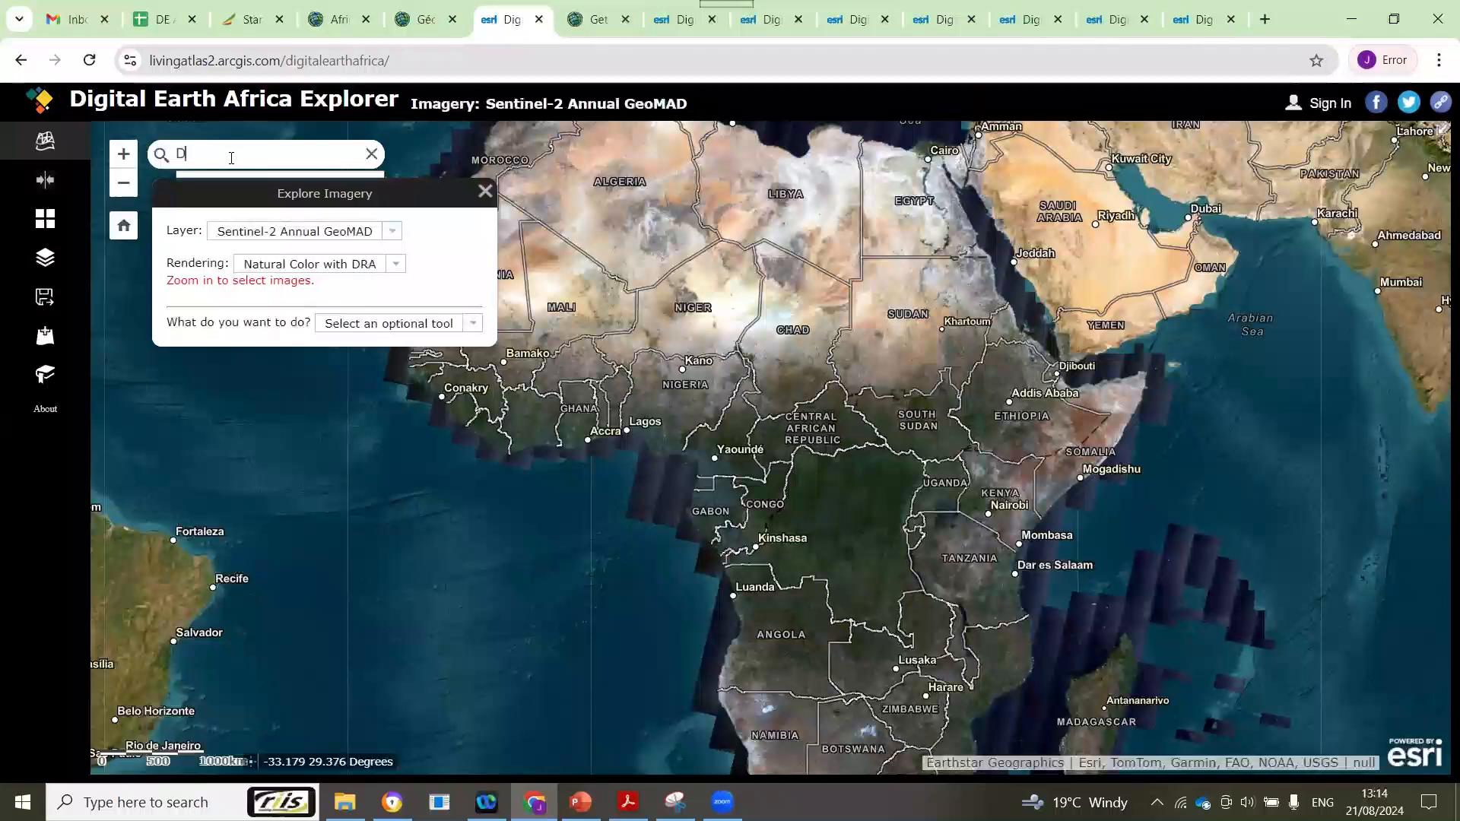
{"action": "type", "text": "chang"}
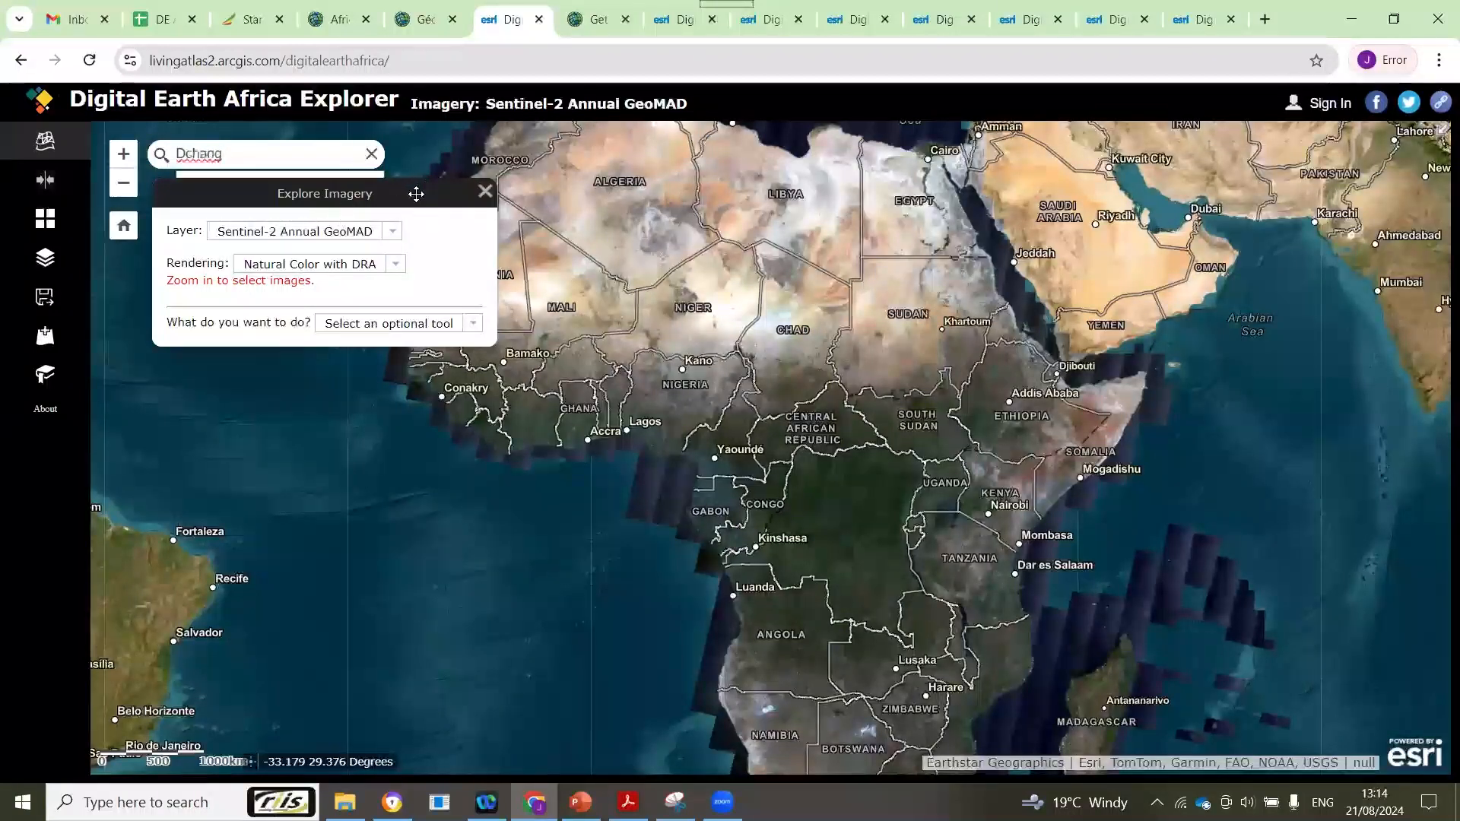
{"action": "left_click_drag", "start_coordinate": [415, 194], "coordinate": [780, 143]}
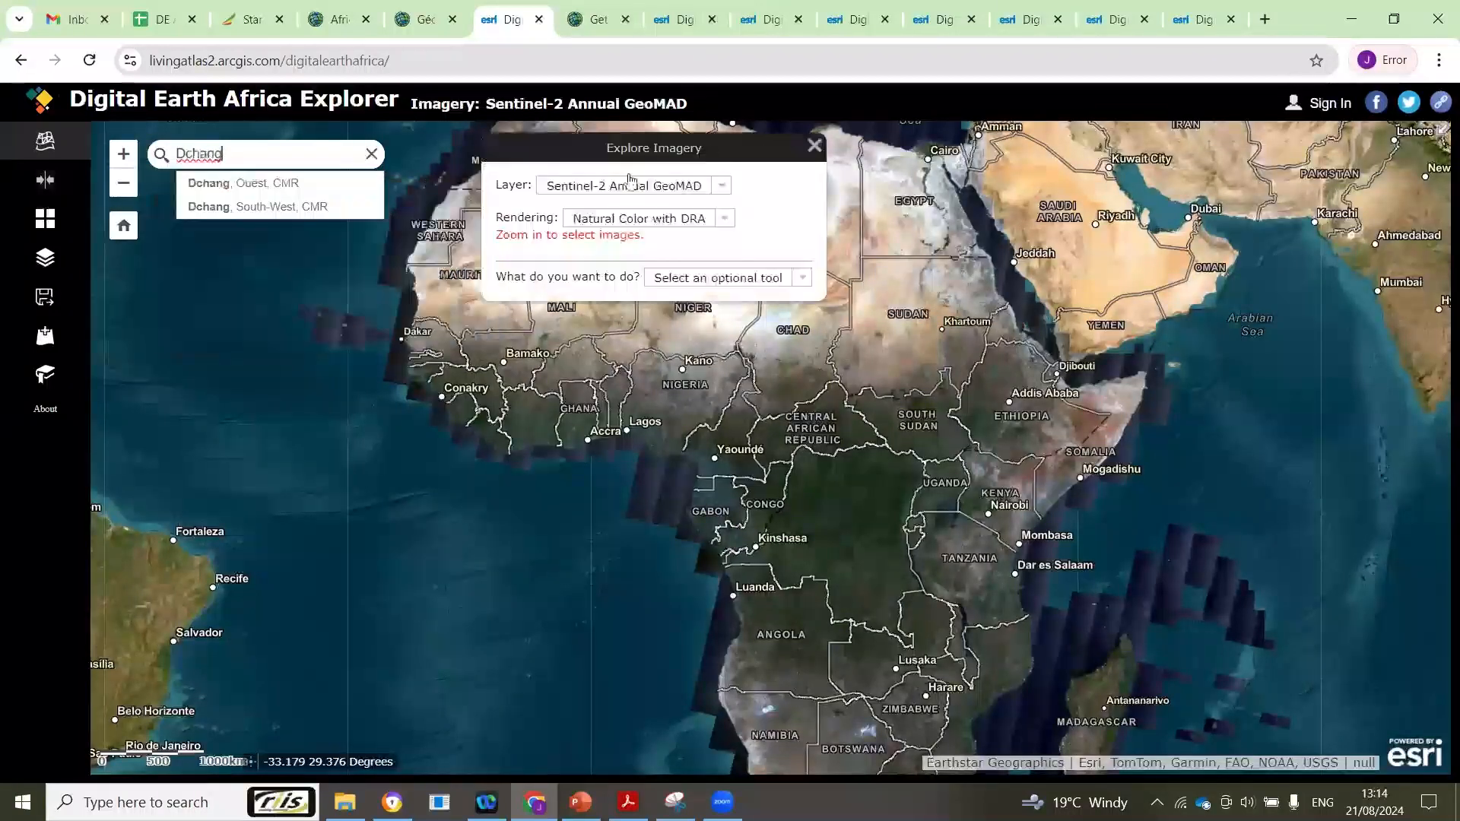
{"action": "left_click", "coordinate": [280, 184]}
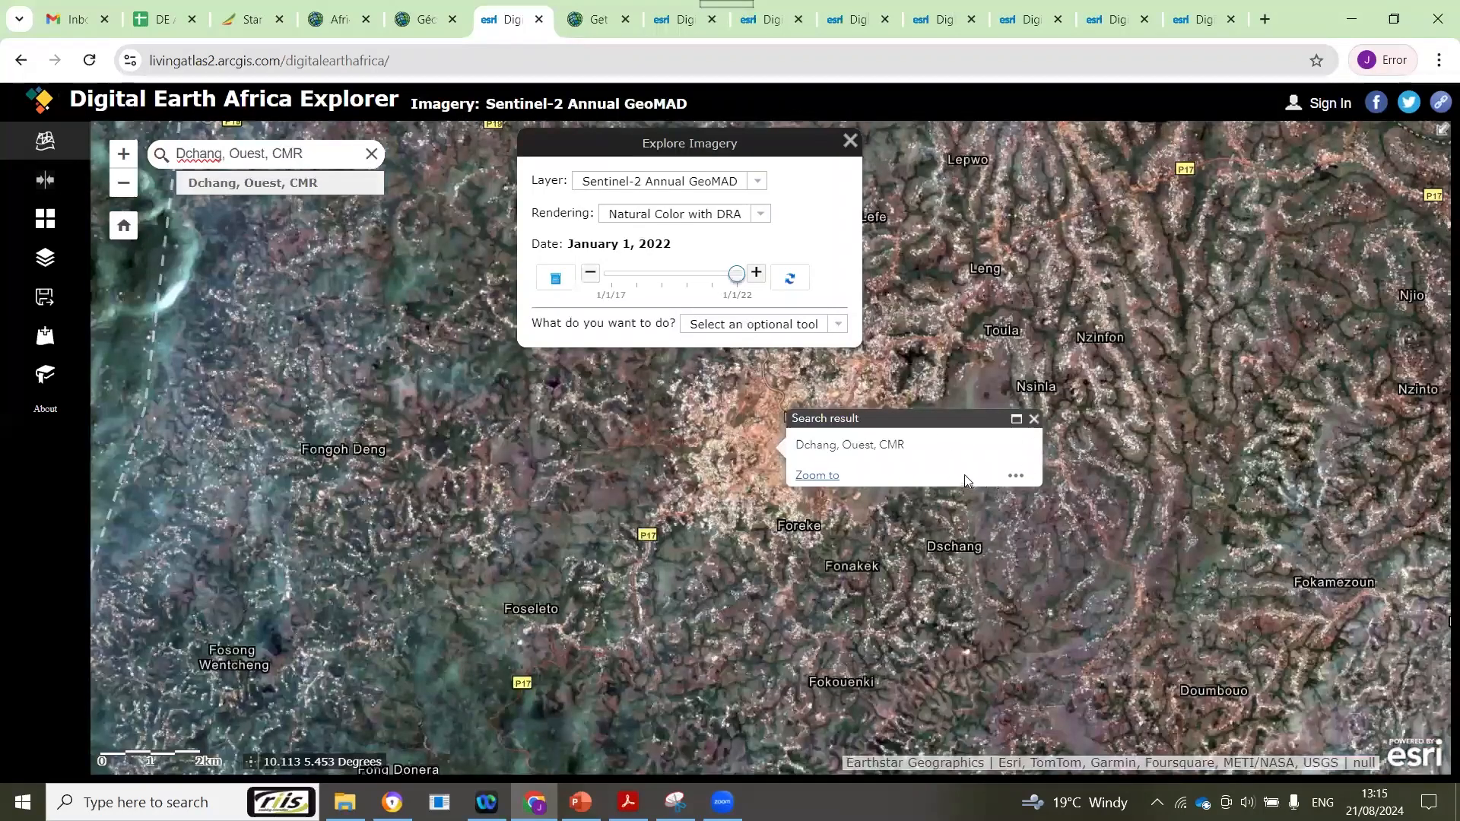
{"action": "left_click_drag", "start_coordinate": [882, 524], "coordinate": [959, 446]}
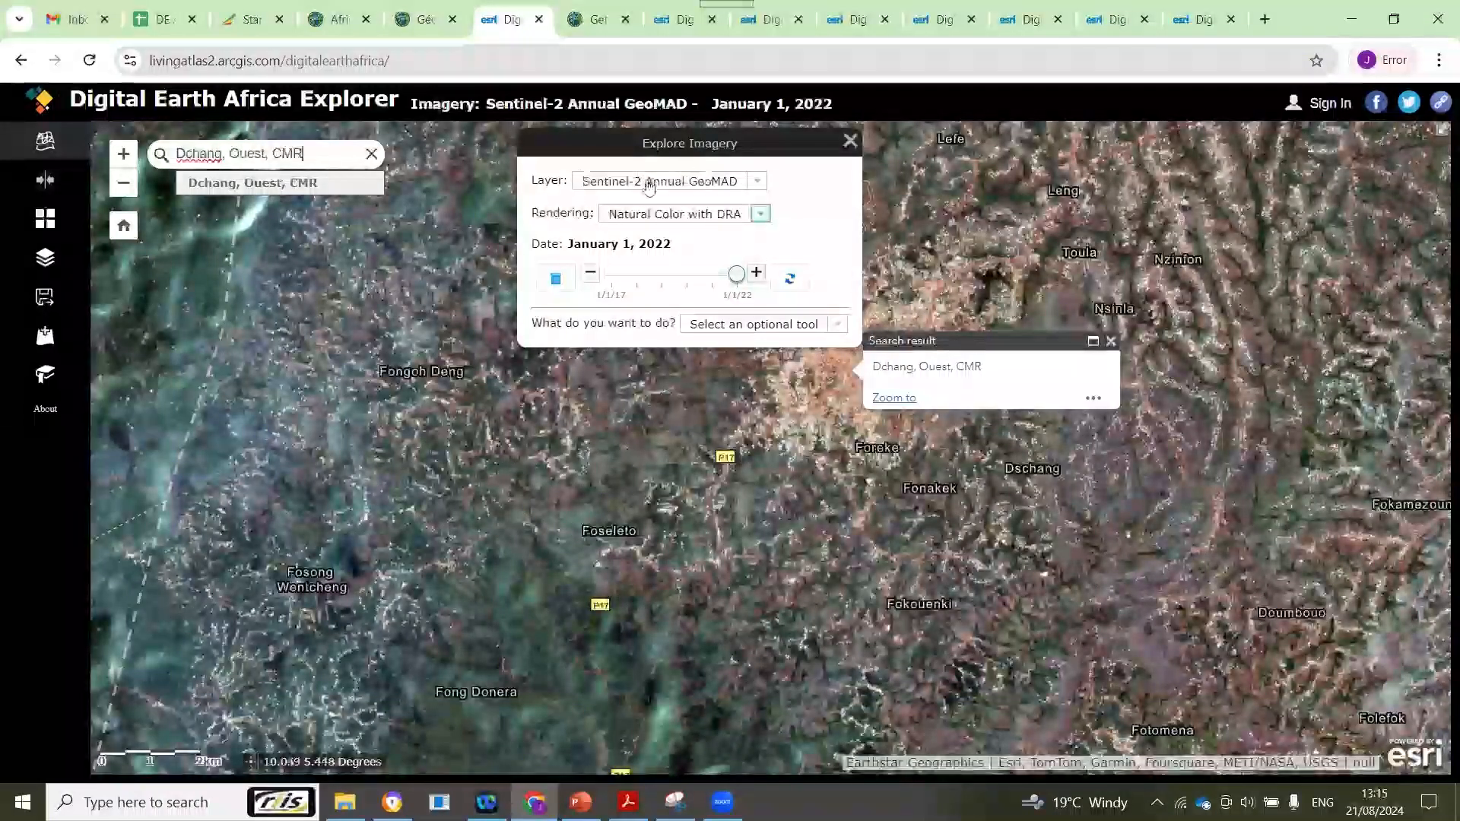
{"action": "left_click", "coordinate": [1111, 342]}
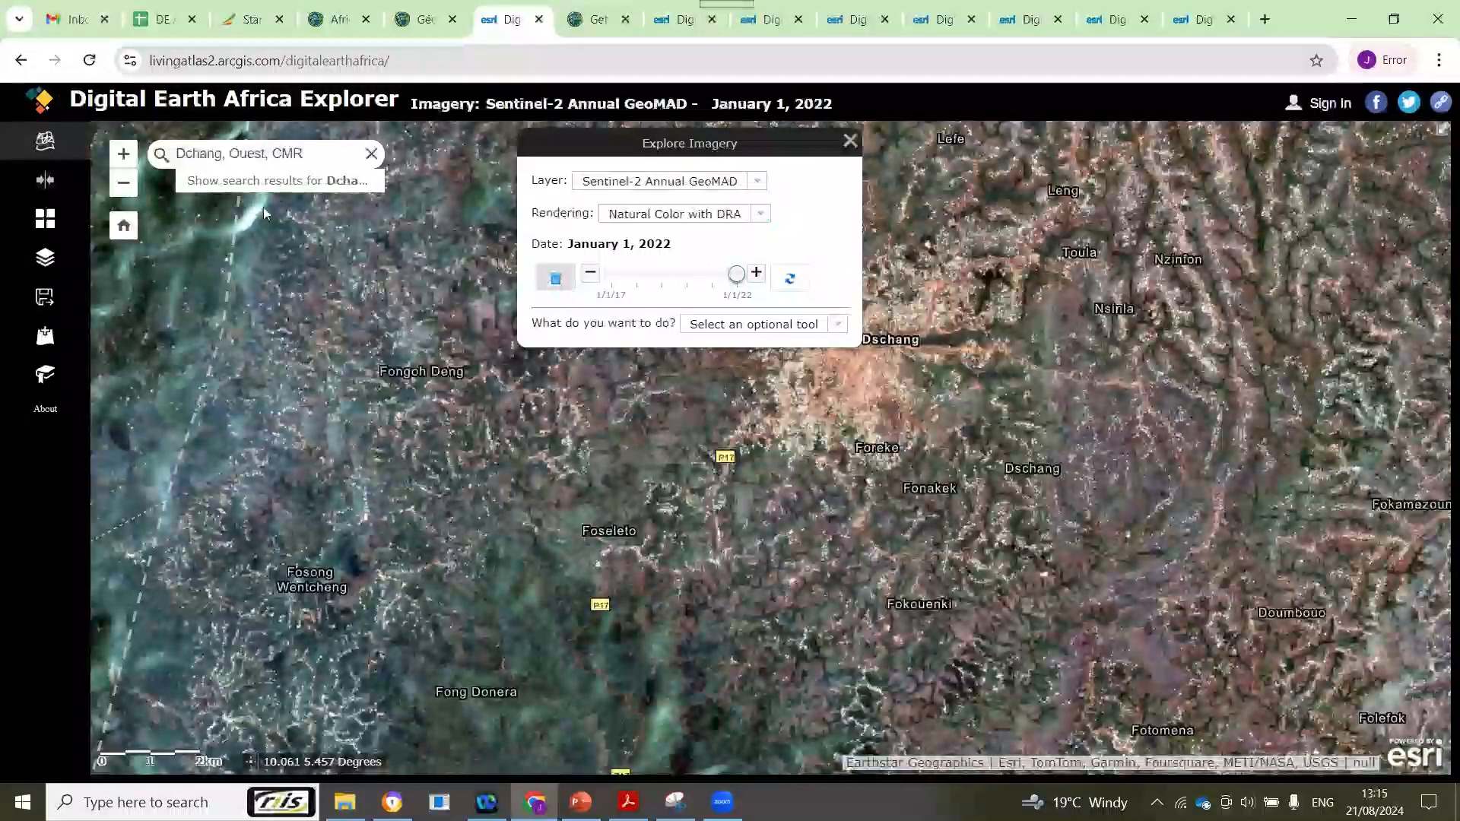
Step: Start an imagery comparison and set the left Sentinel-2 Annual GeoMAD image to January 1, 2017
{"action": "left_click", "coordinate": [43, 182]}
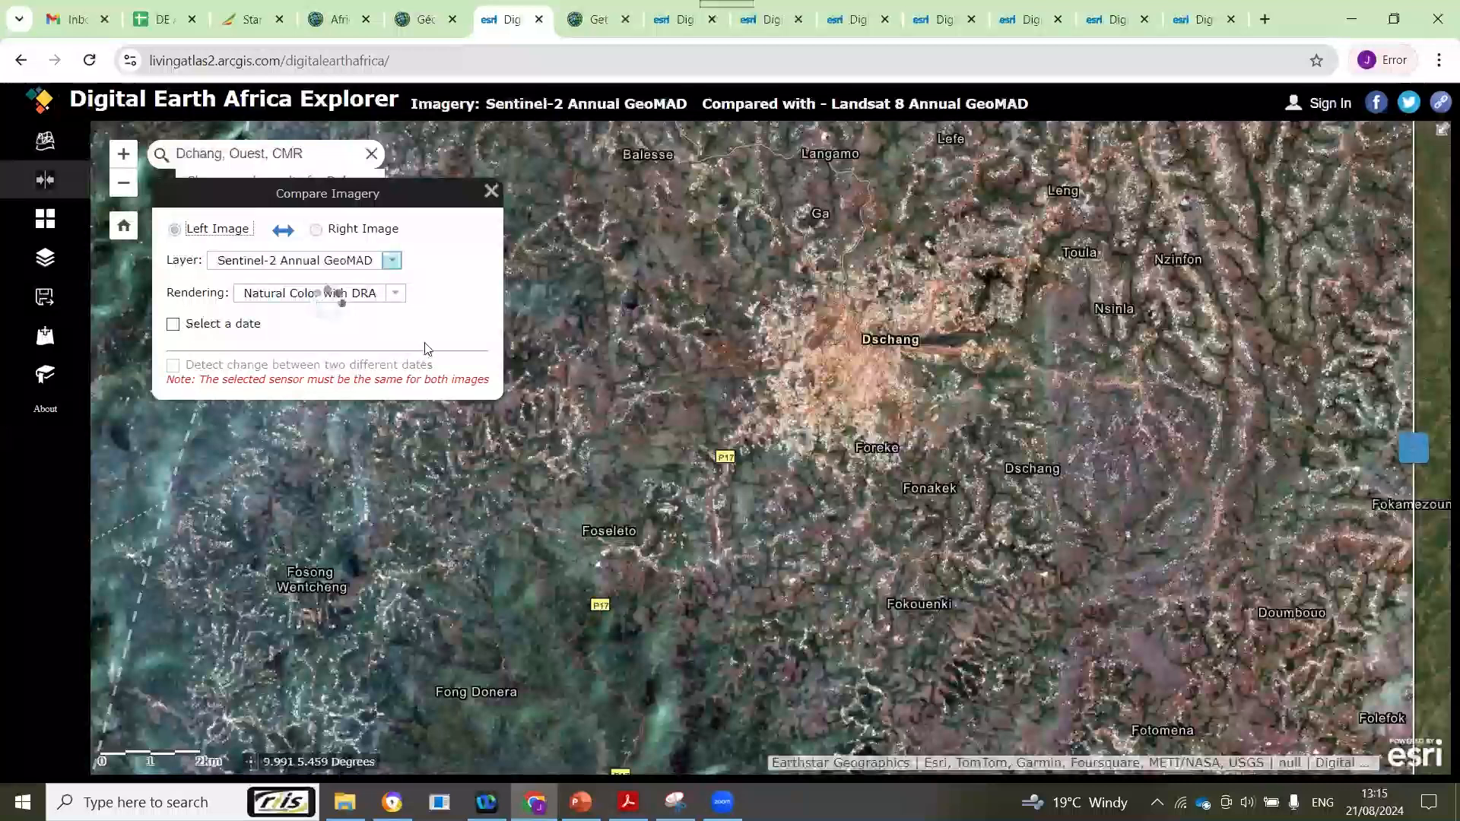
{"action": "left_click", "coordinate": [173, 325]}
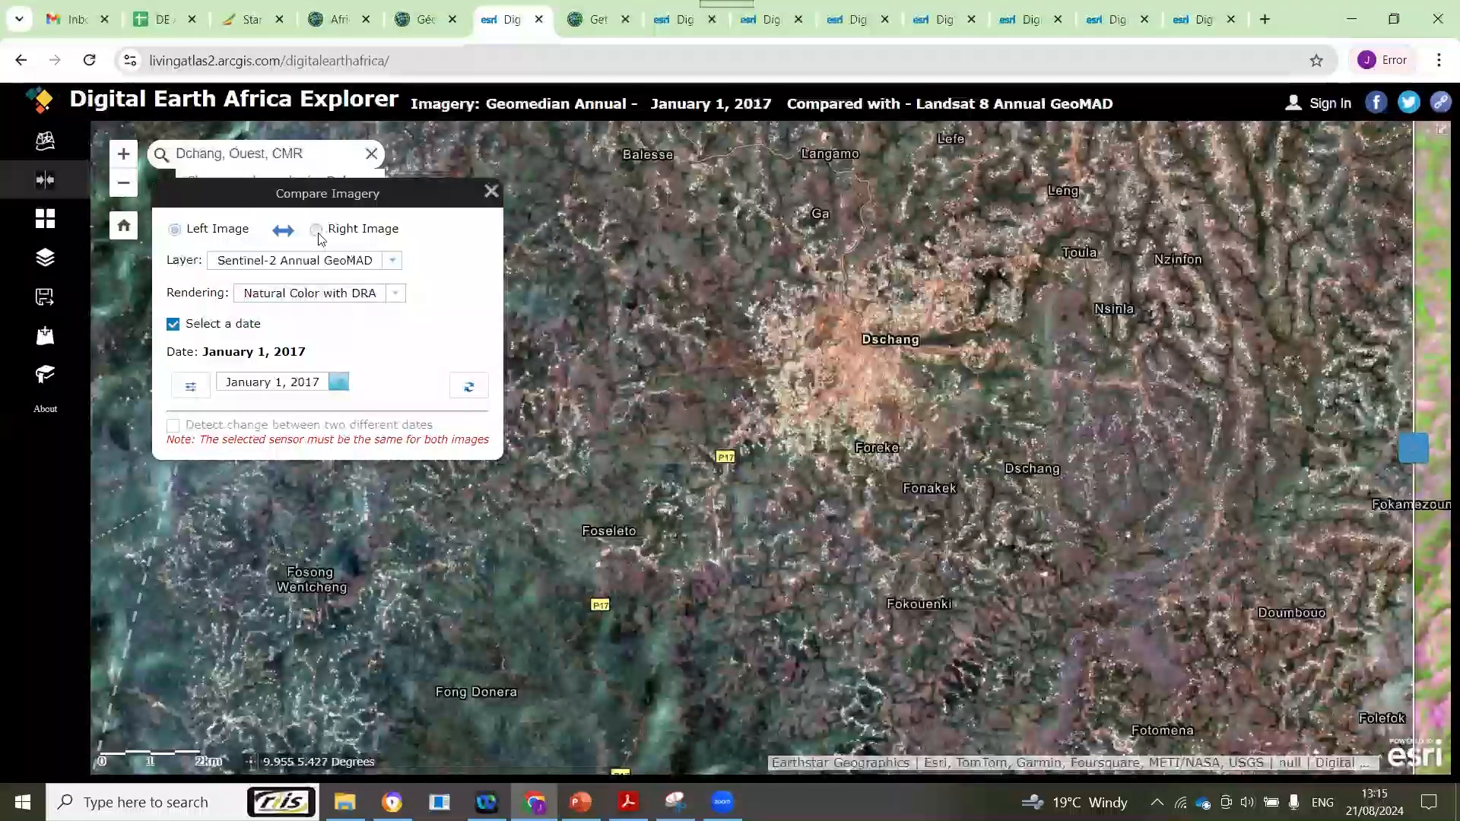
Step: Render the right Landsat 8 Annual GeoMAD image in Natural Color with DRA and date it January 1, 2022
{"action": "left_click", "coordinate": [326, 234]}
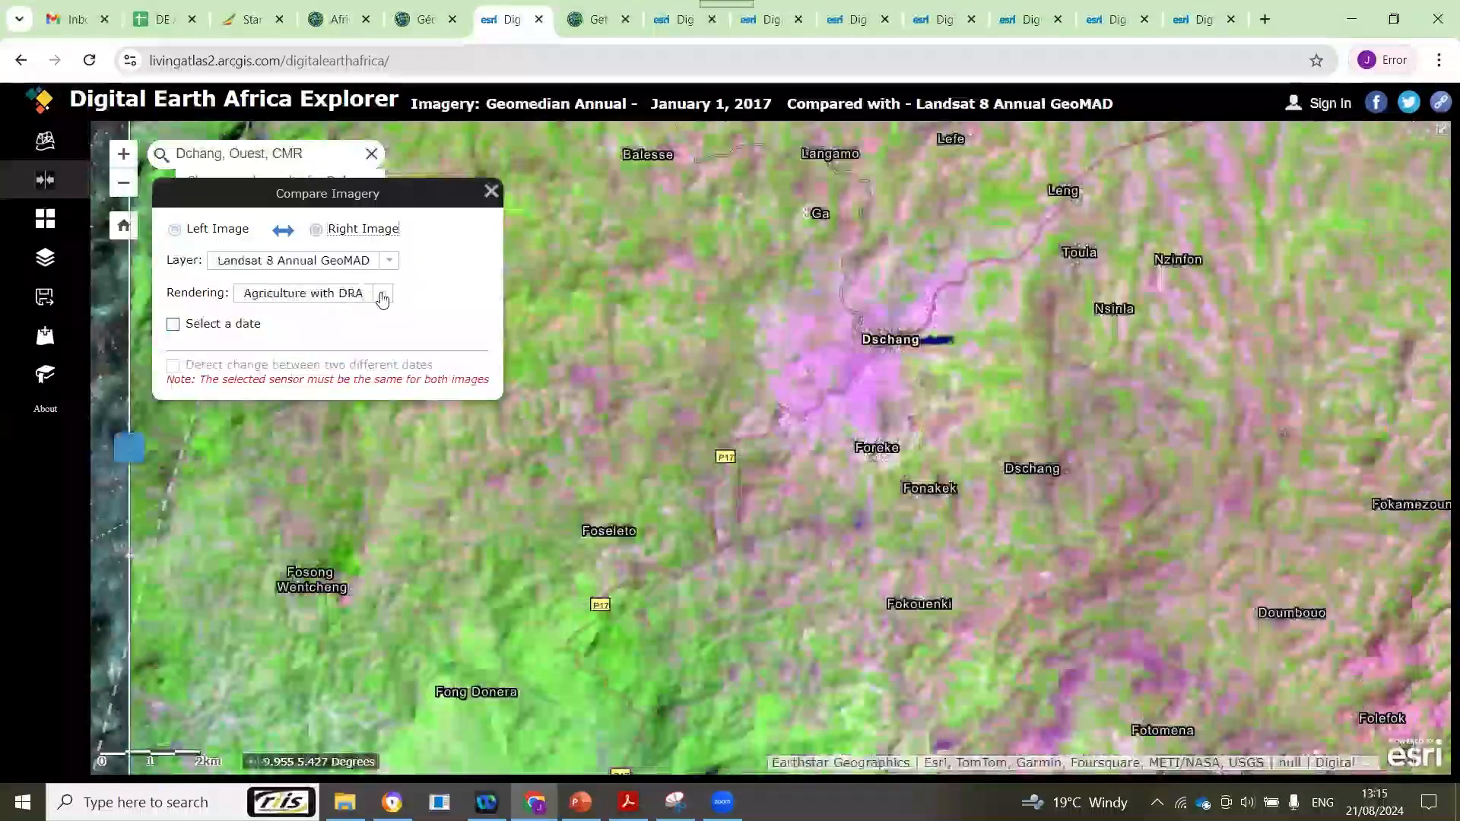
{"action": "left_click", "coordinate": [385, 295]}
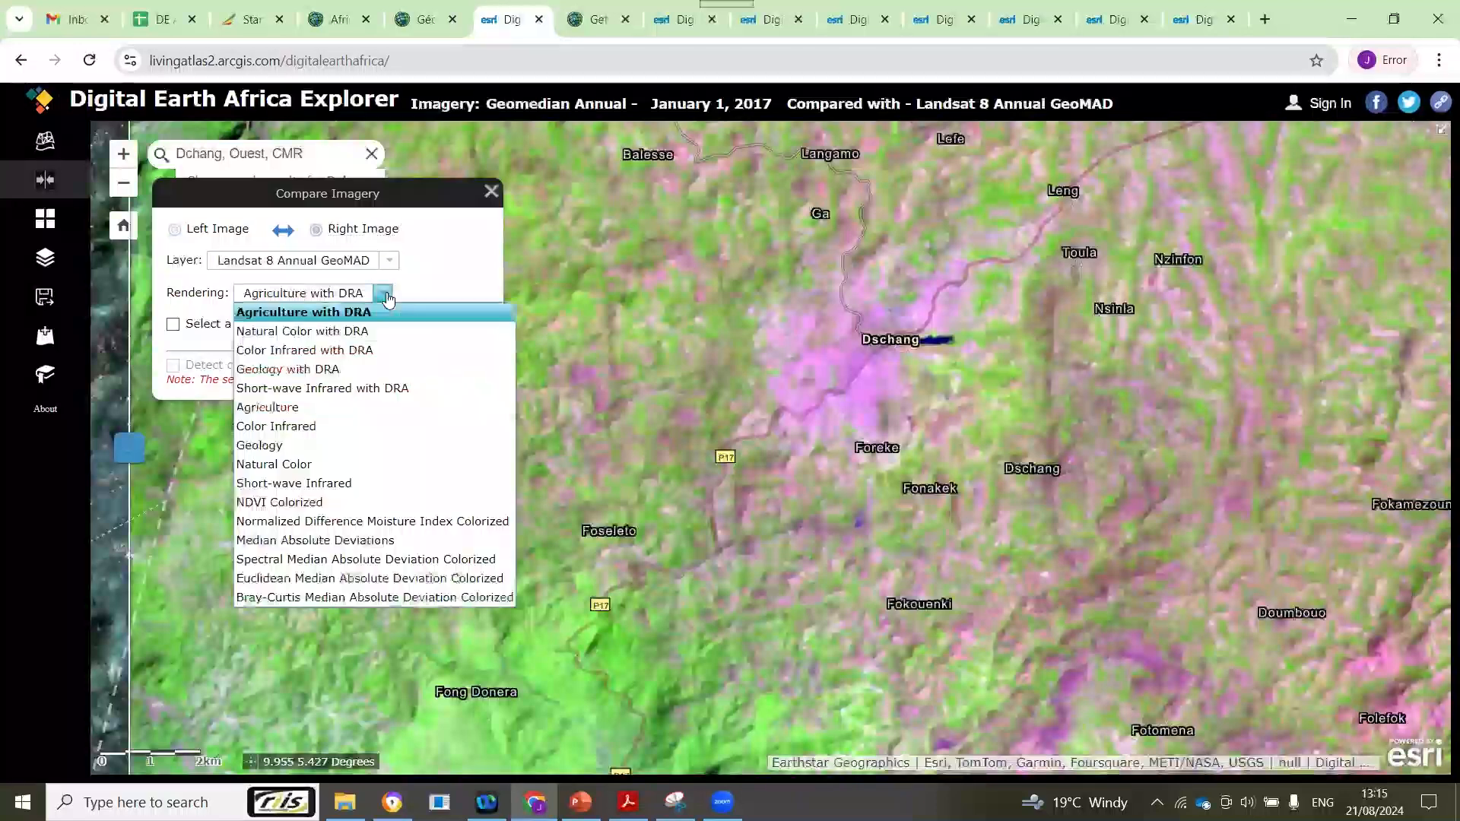
{"action": "left_click", "coordinate": [325, 332]}
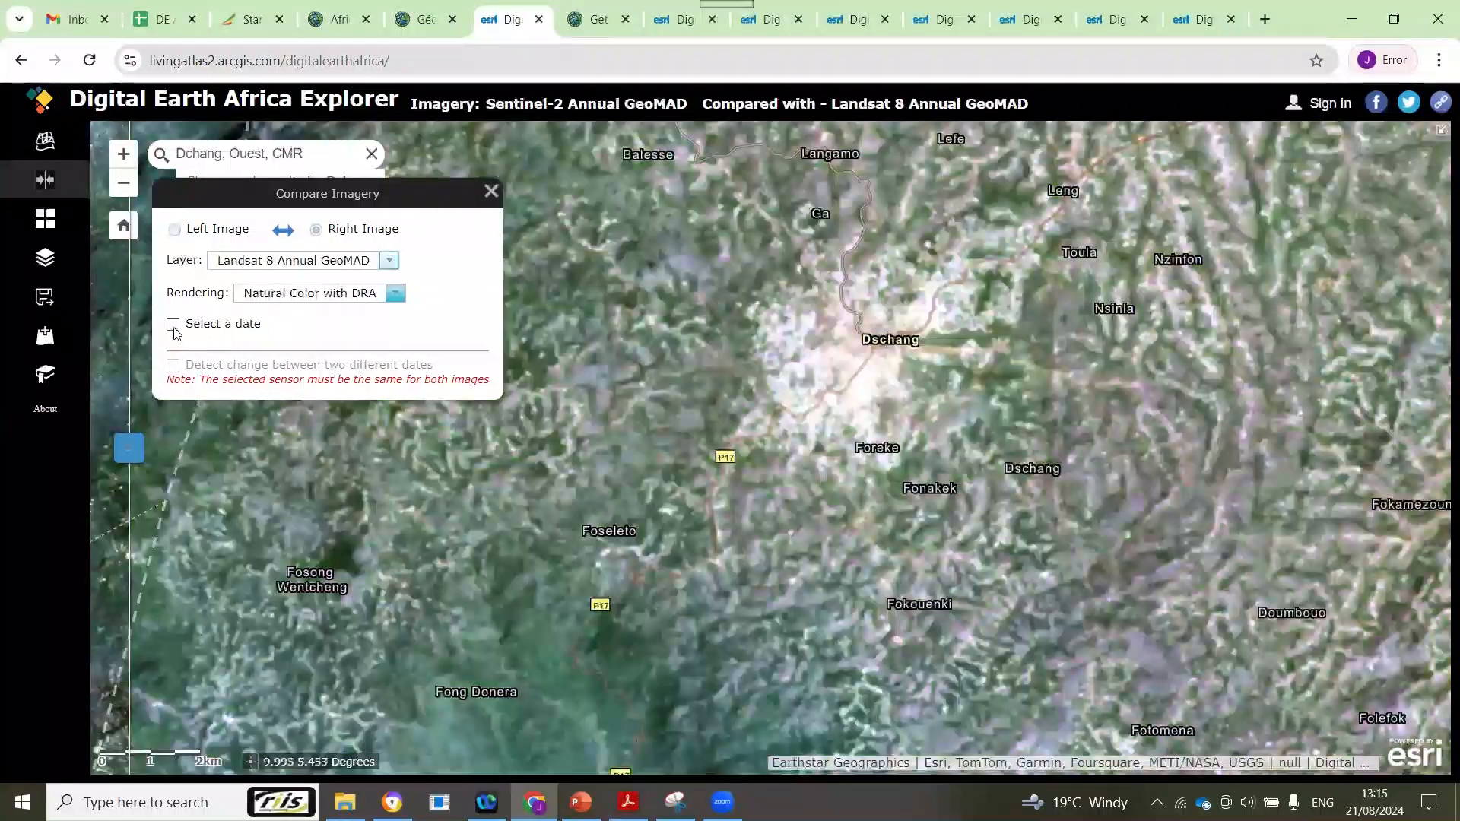
{"action": "left_click", "coordinate": [173, 325]}
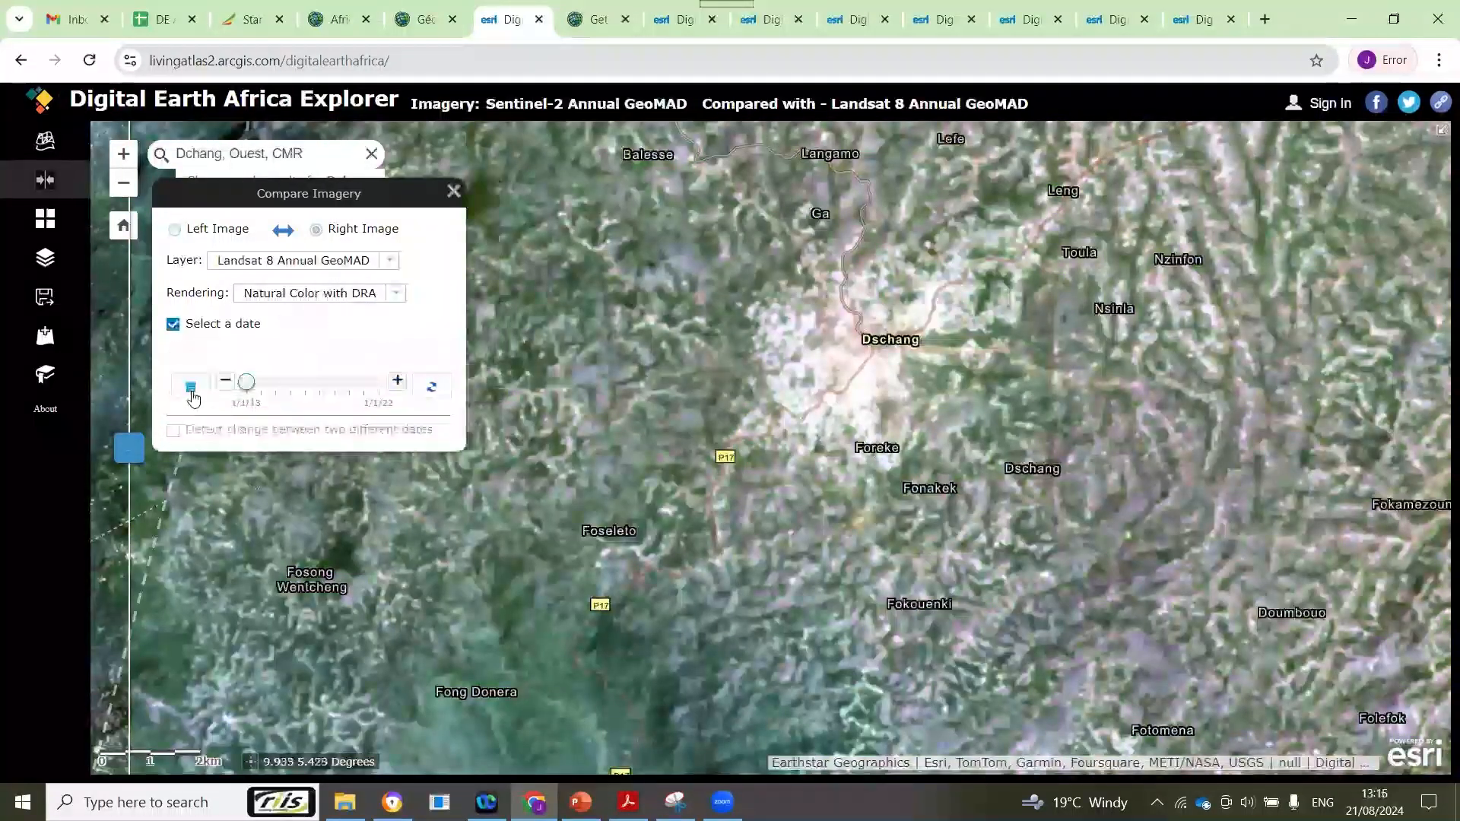
{"action": "left_click", "coordinate": [185, 384]}
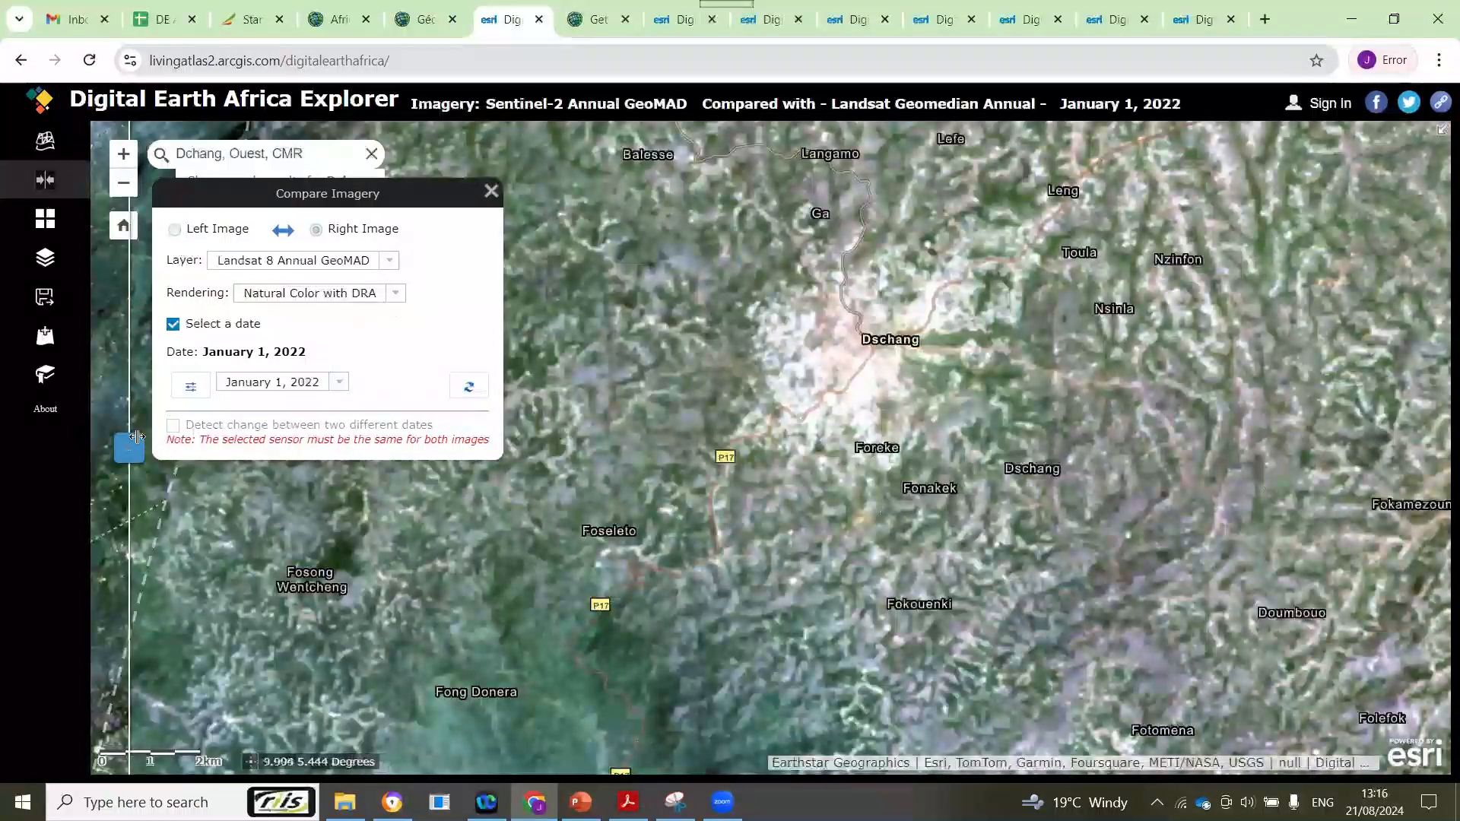
Step: Swipe across the Dschang area to compare the Sentinel-2 image with the Landsat 8 image
{"action": "left_click_drag", "start_coordinate": [1112, 431], "coordinate": [1295, 435]}
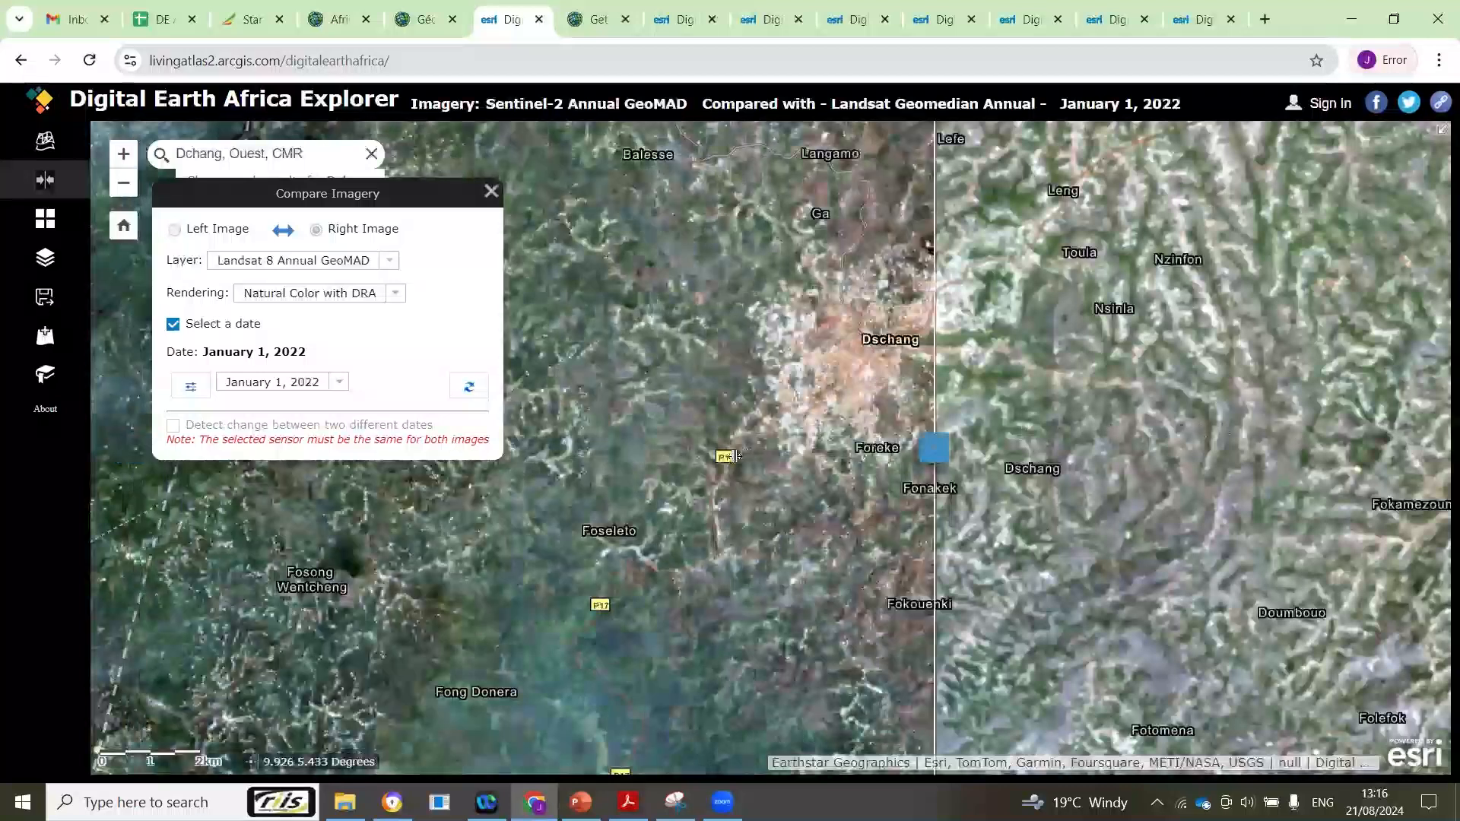
{"action": "left_click_drag", "start_coordinate": [736, 454], "coordinate": [919, 441]}
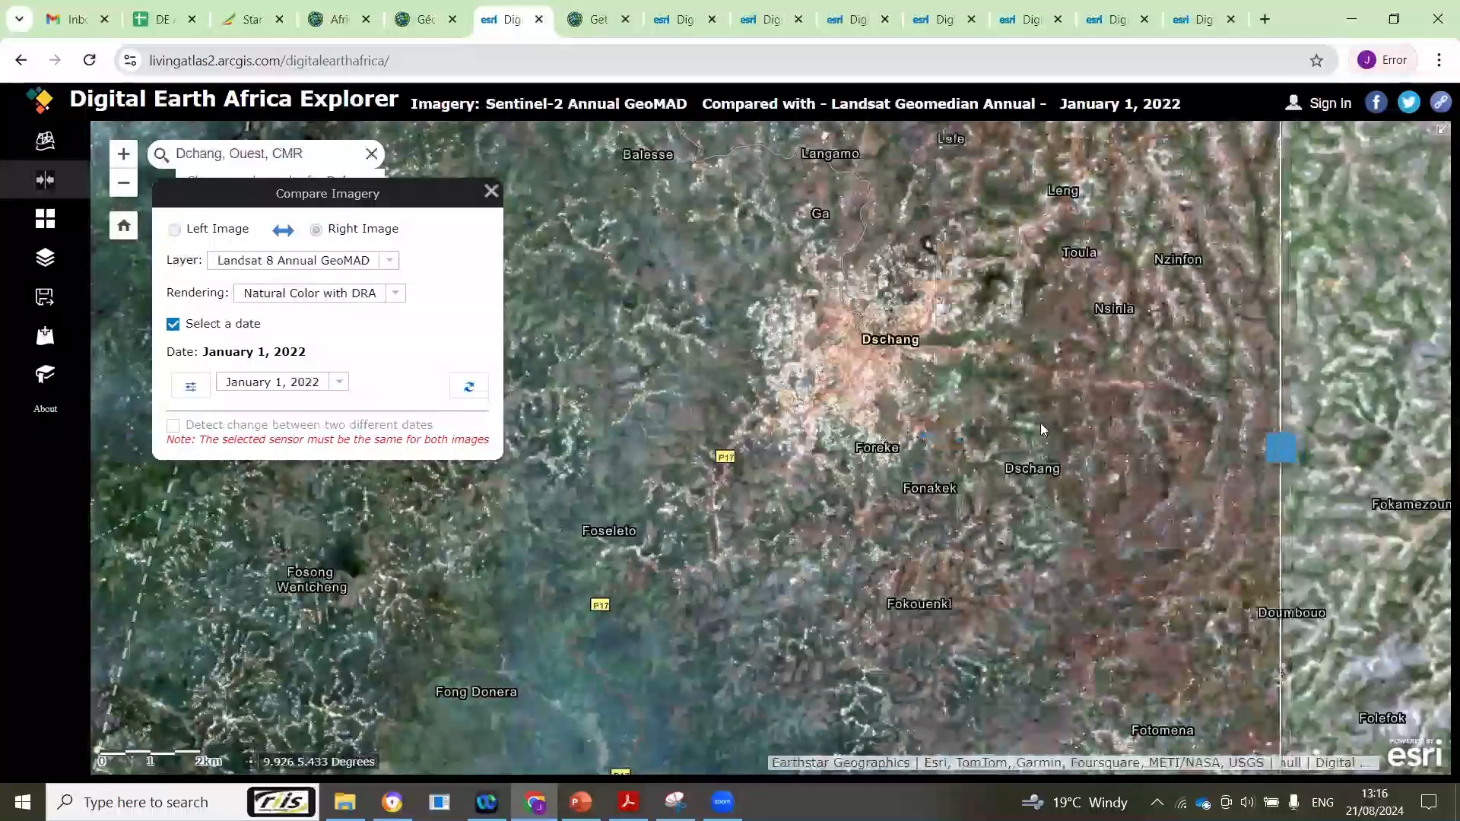
{"action": "left_click_drag", "start_coordinate": [1285, 437], "coordinate": [1033, 447]}
Step: Change the right image to Sentinel-2 Annual GeoMAD dated January 1, 2022
{"action": "left_click", "coordinate": [387, 262]}
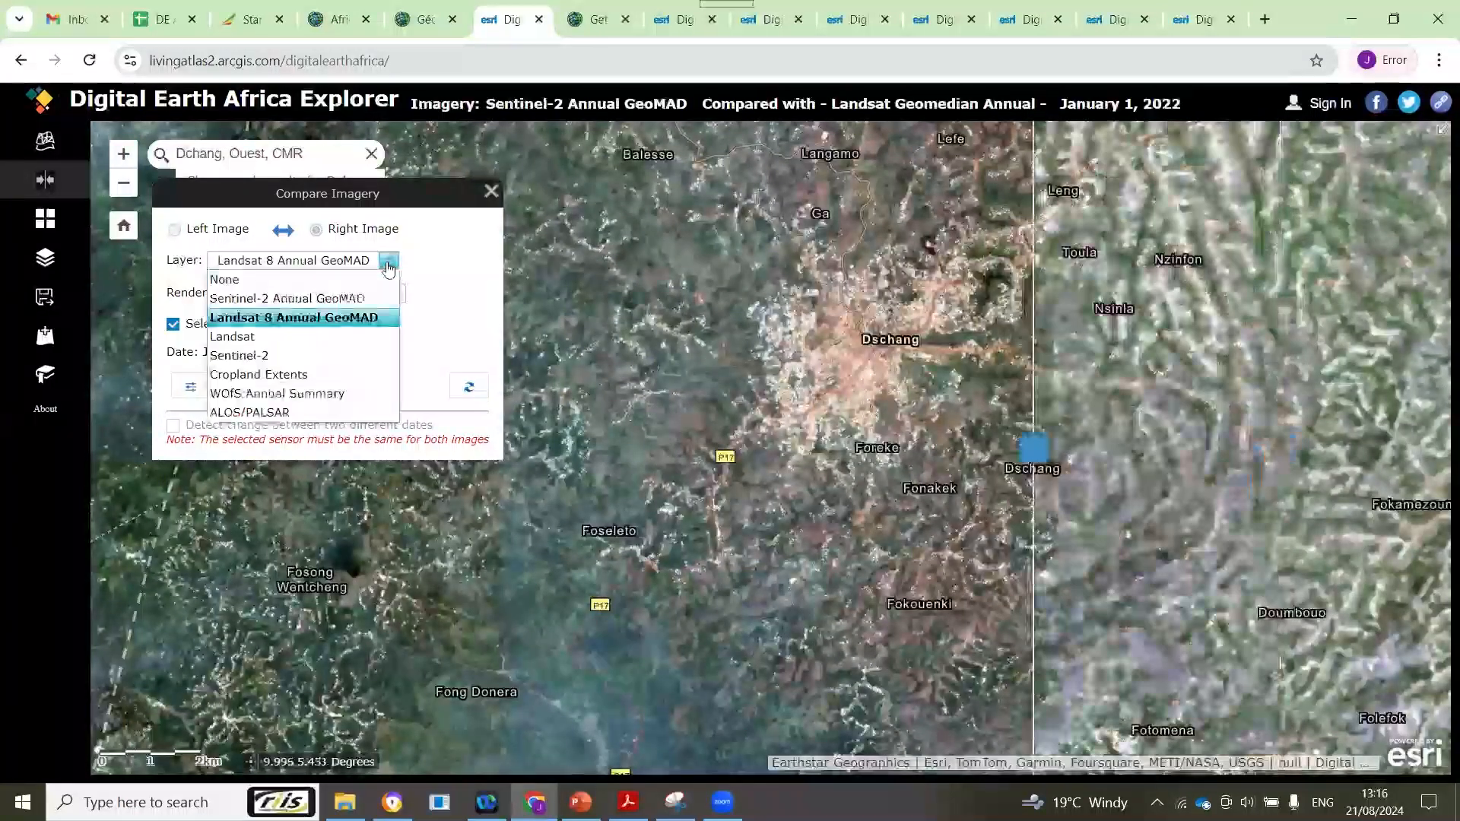
{"action": "left_click", "coordinate": [293, 296]}
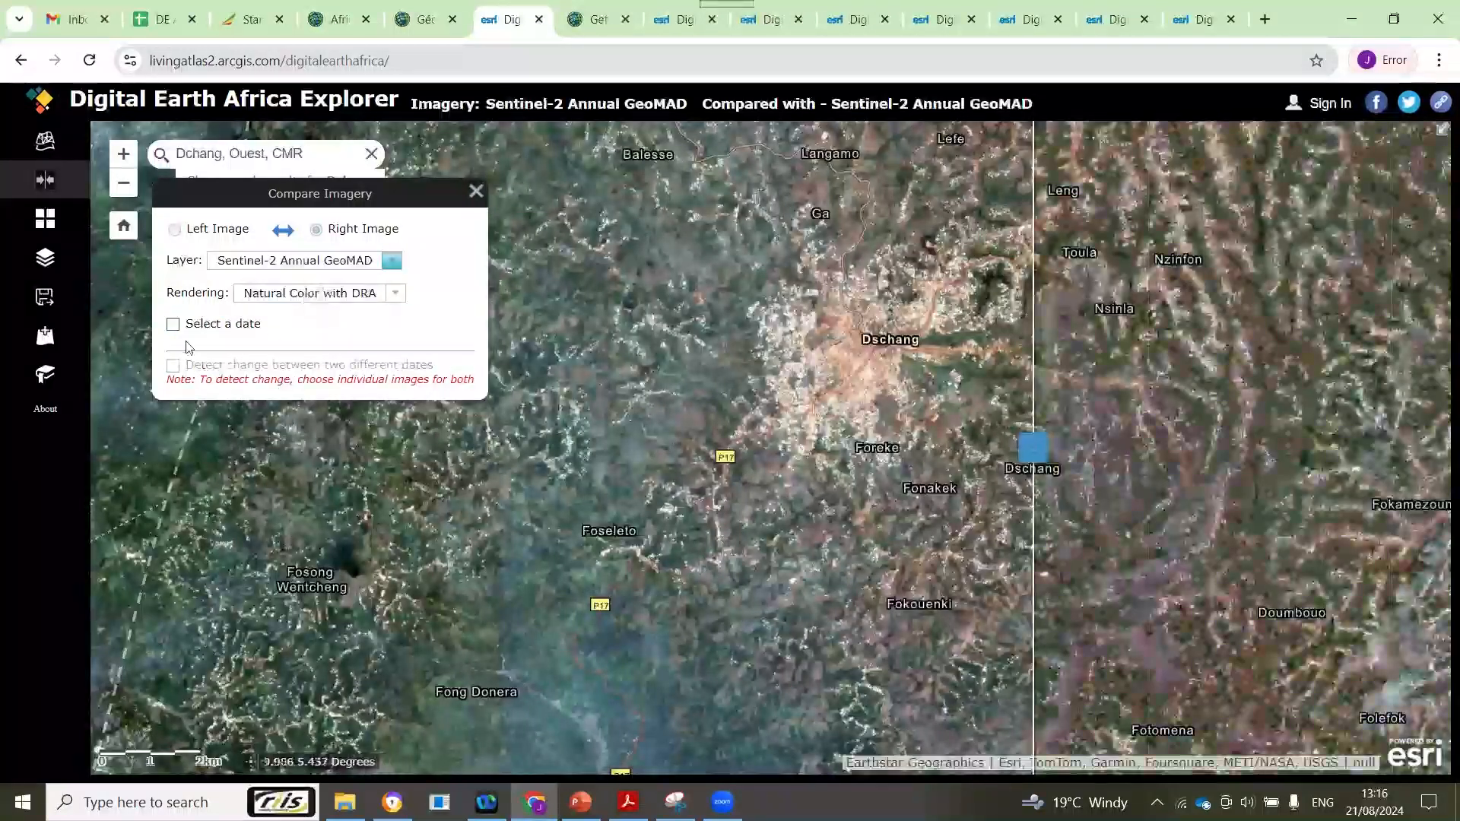
{"action": "left_click", "coordinate": [174, 323]}
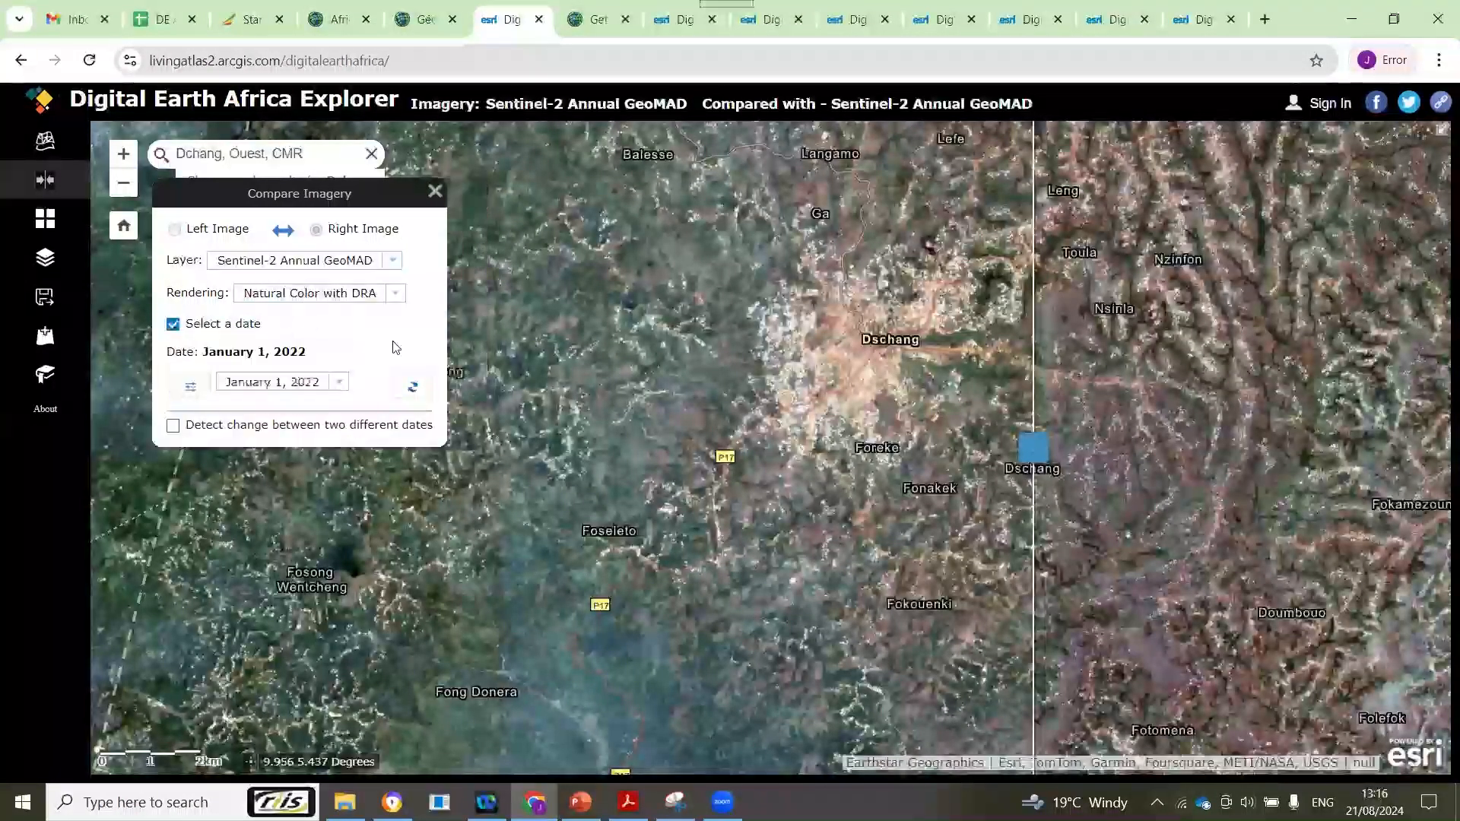
Step: Check the left image's settings and swipe across Dschang to compare the 2017 and 2022 Sentinel-2 natural-color images
{"action": "left_click", "coordinate": [177, 230]}
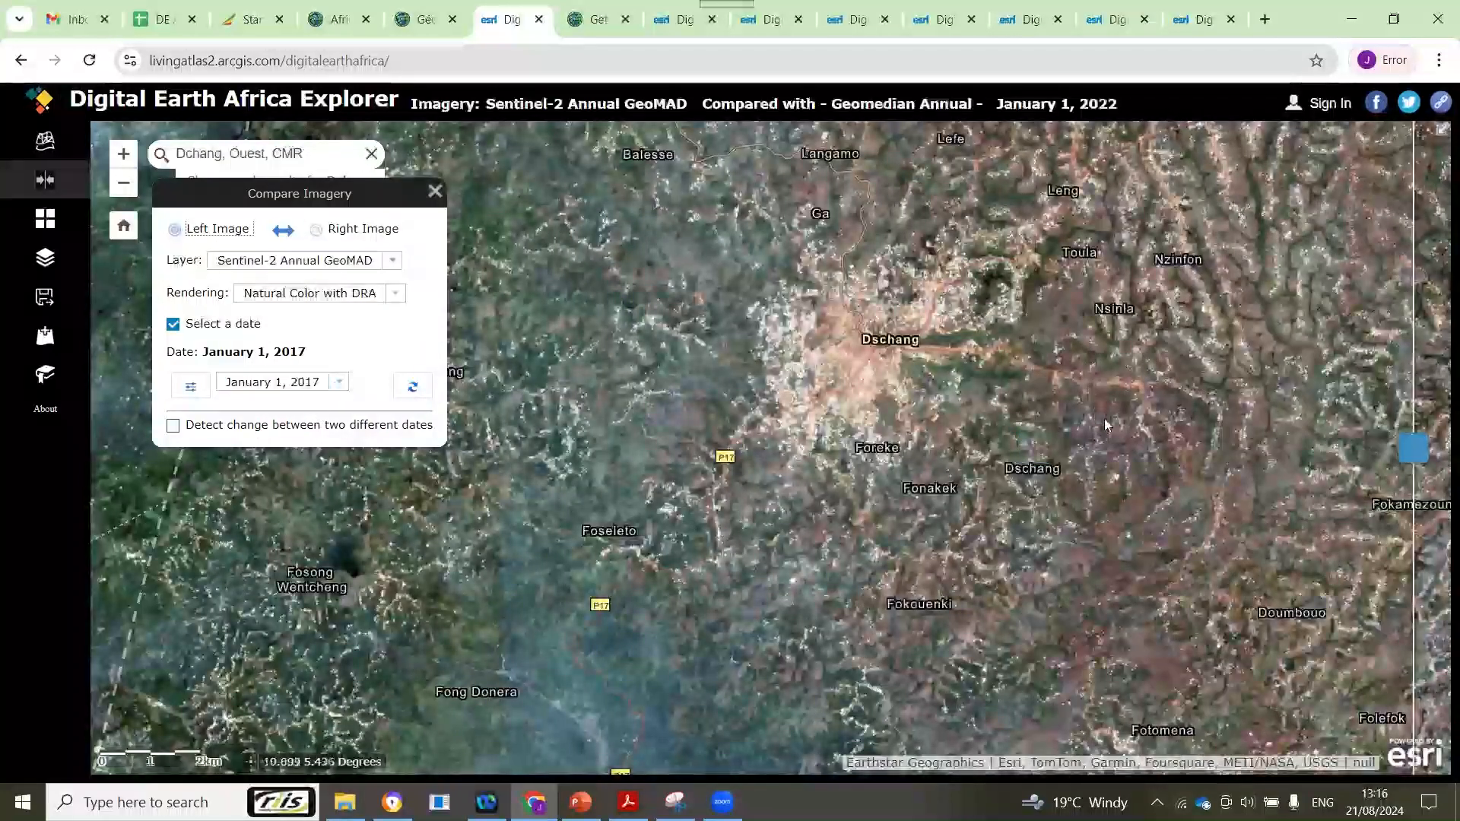
{"action": "left_click_drag", "start_coordinate": [949, 444], "coordinate": [1303, 431]}
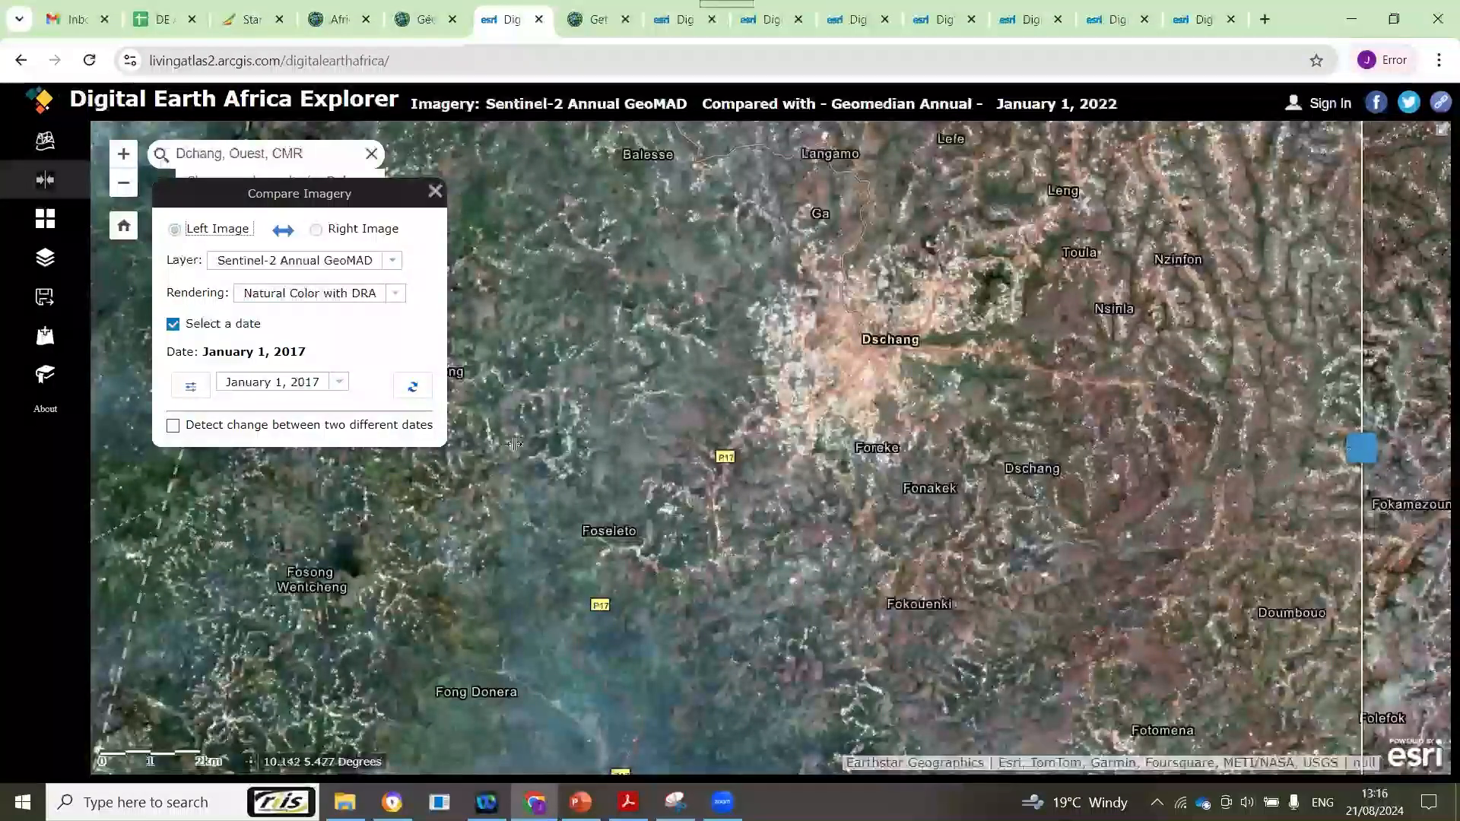
{"action": "left_click_drag", "start_coordinate": [519, 444], "coordinate": [763, 433]}
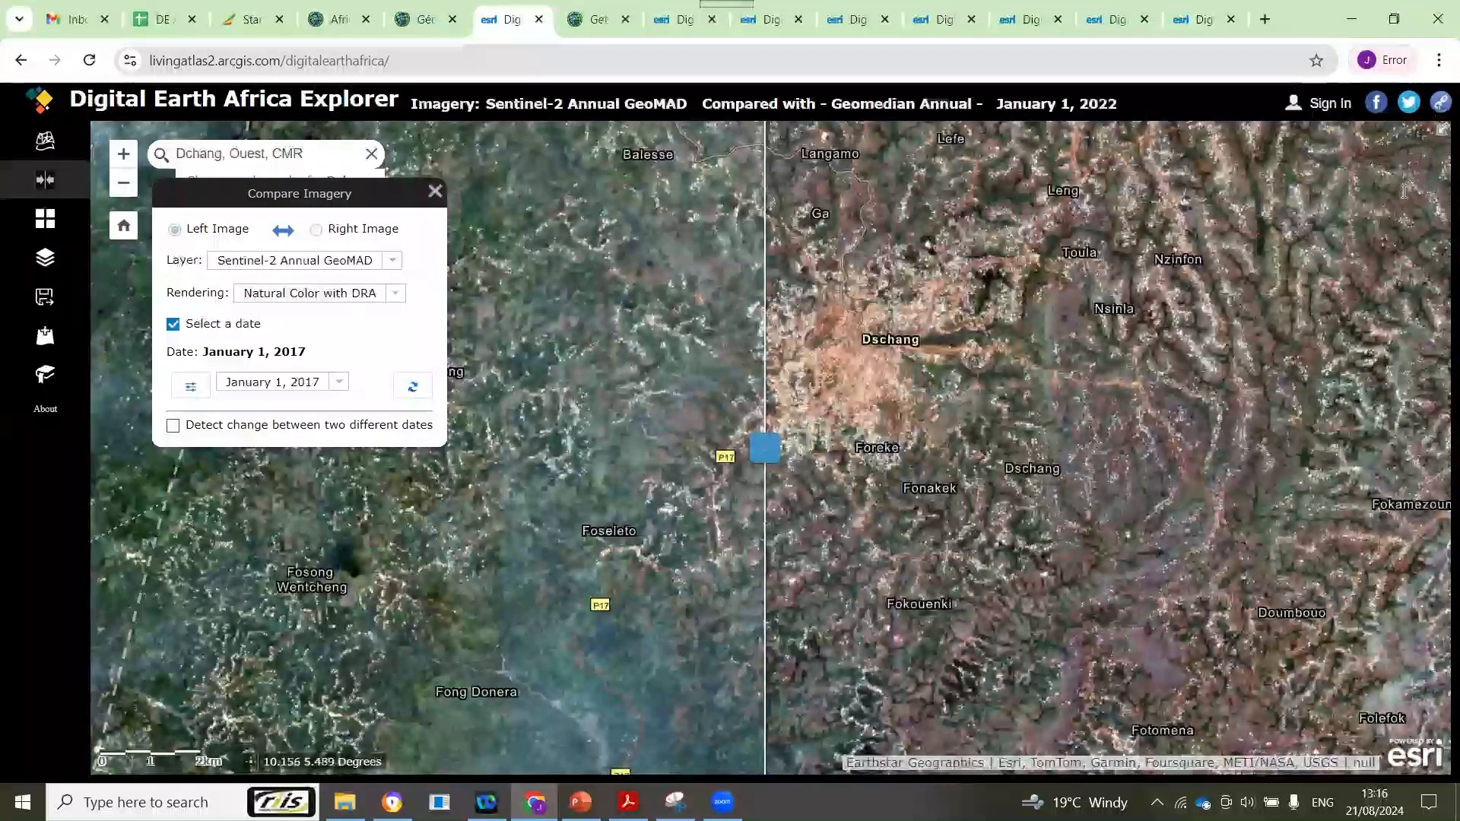
Step: Generate a share link for the current comparison, copy it and close the link window
{"action": "left_click", "coordinate": [1440, 102]}
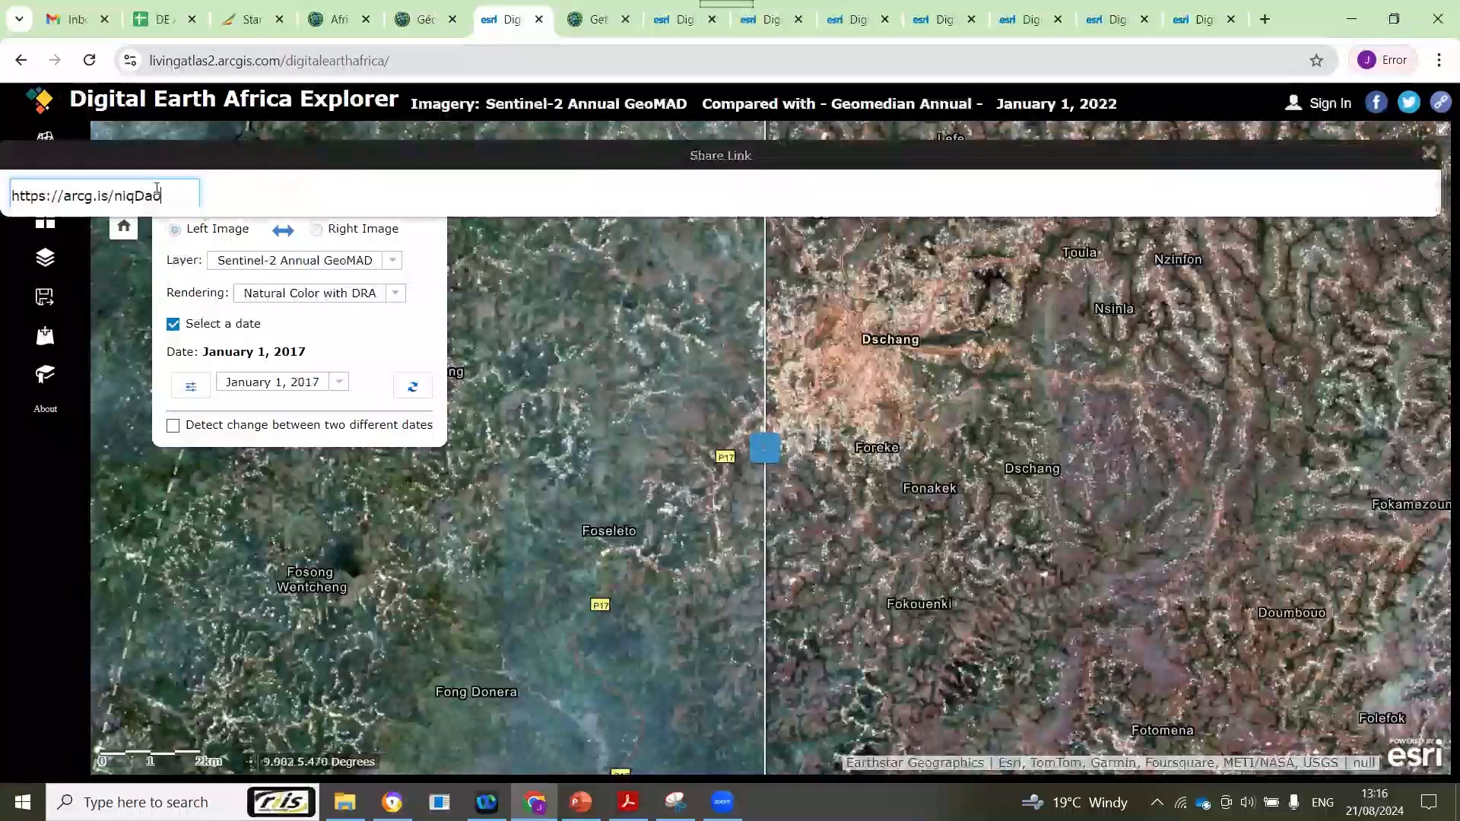
{"action": "left_click_drag", "start_coordinate": [156, 190], "coordinate": [4, 201]}
{"action": "right_click", "coordinate": [57, 199]}
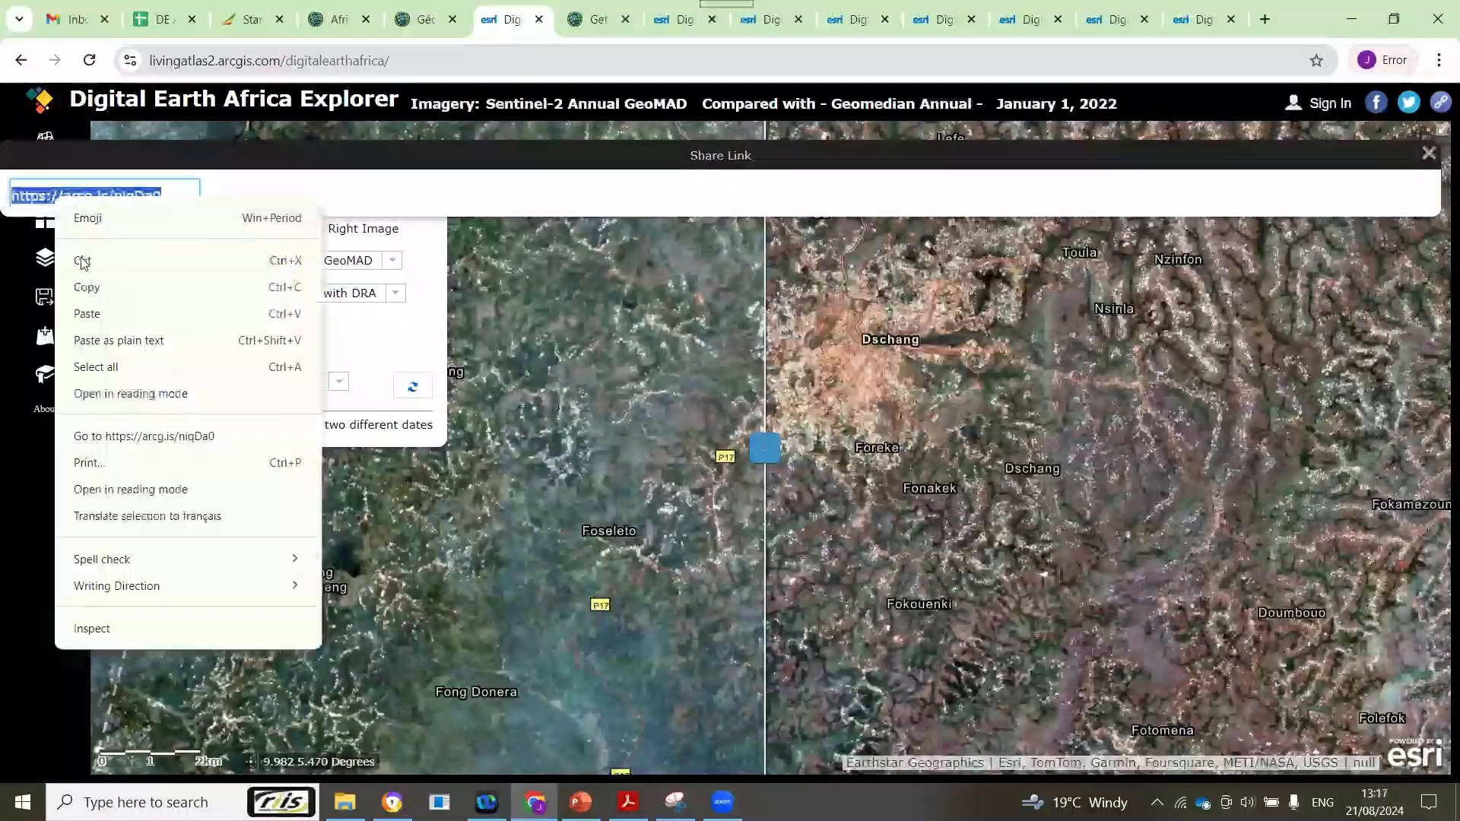
{"action": "left_click", "coordinate": [83, 287]}
{"action": "left_click", "coordinate": [1429, 153]}
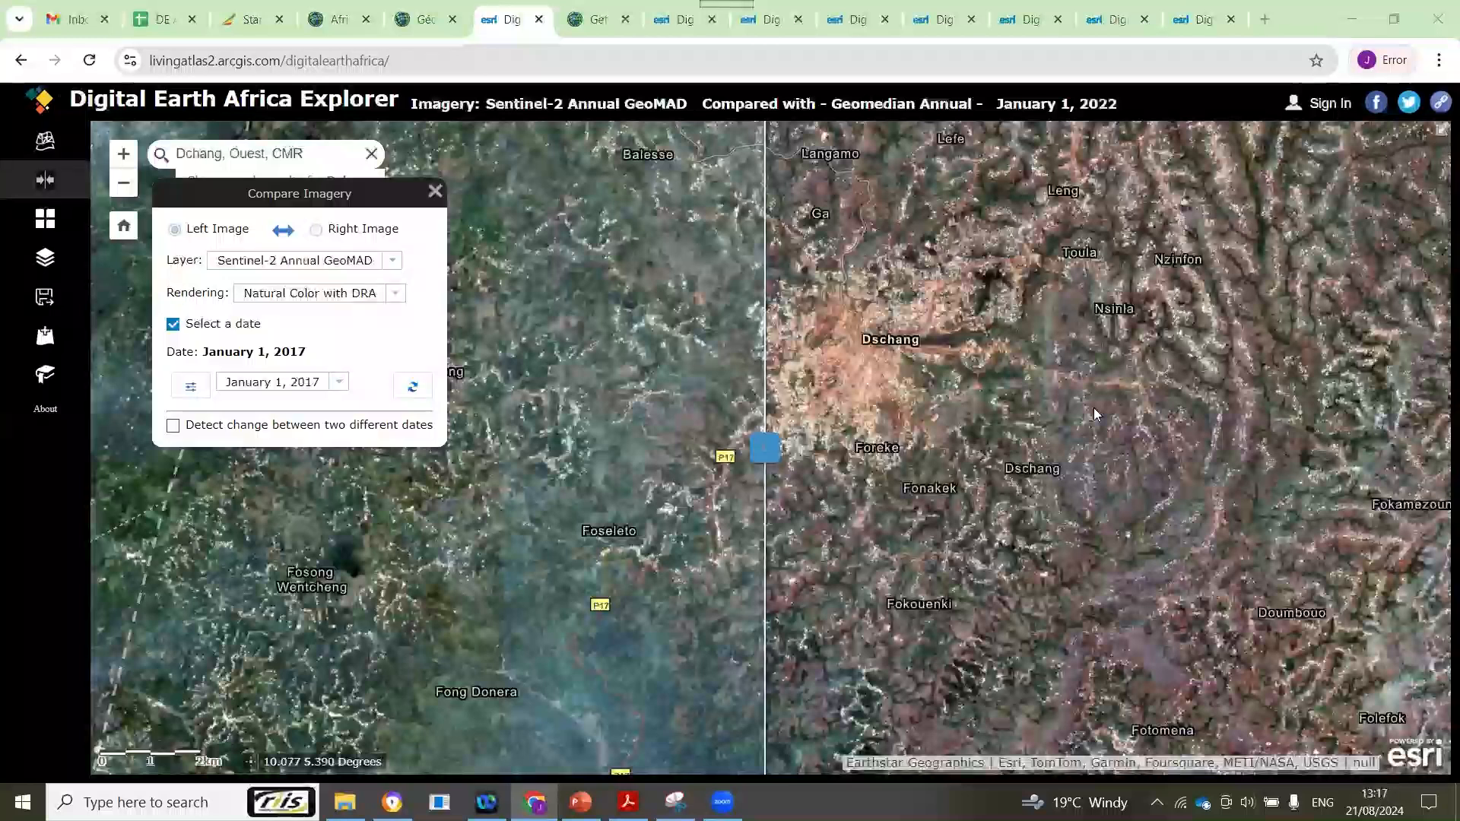
Step: Set the rendering of both the left and right images to Vegetation Index (NDVI)
{"action": "left_click", "coordinate": [396, 295]}
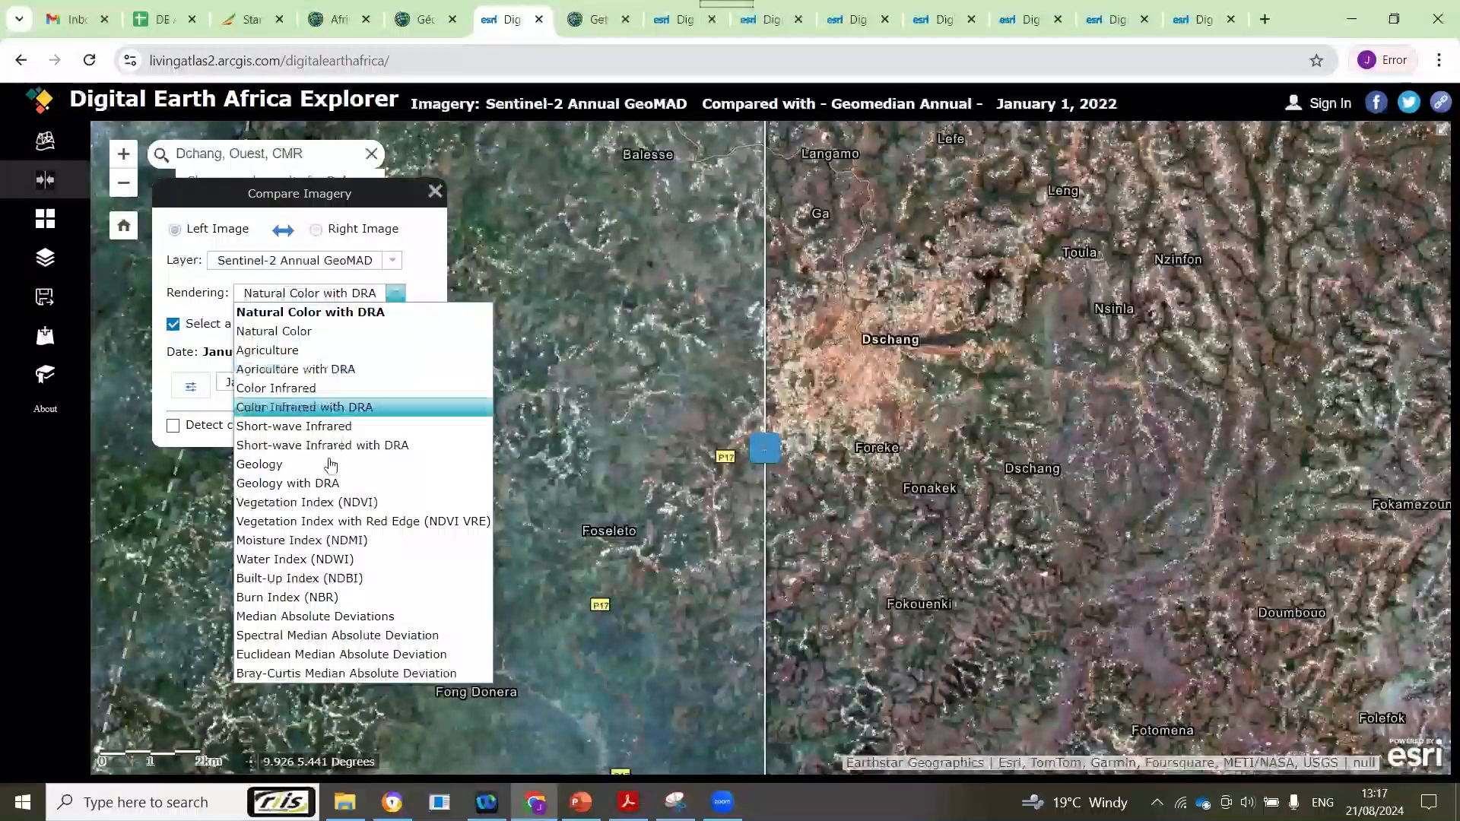
{"action": "left_click", "coordinate": [335, 503]}
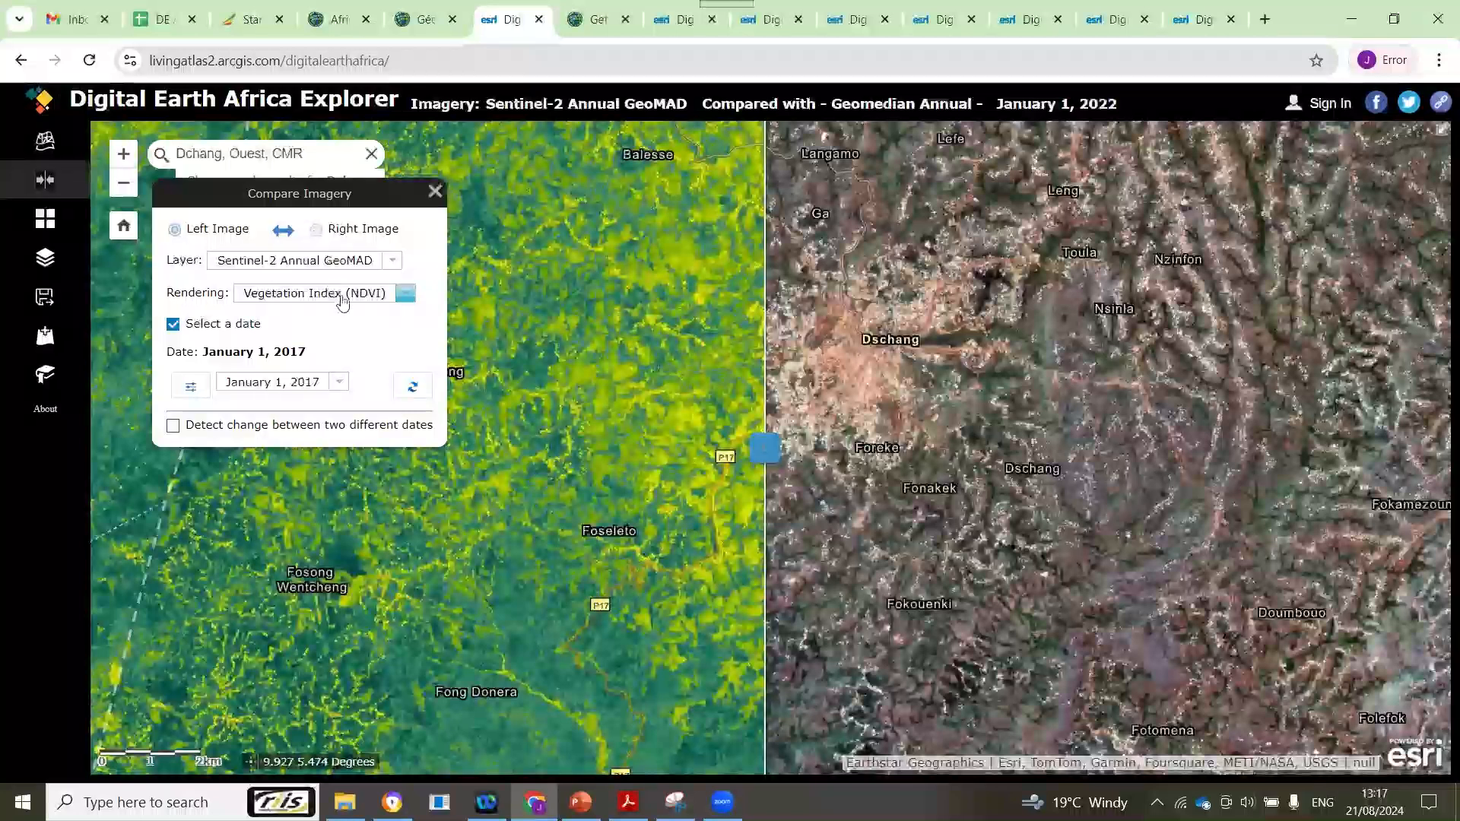
{"action": "left_click", "coordinate": [383, 296]}
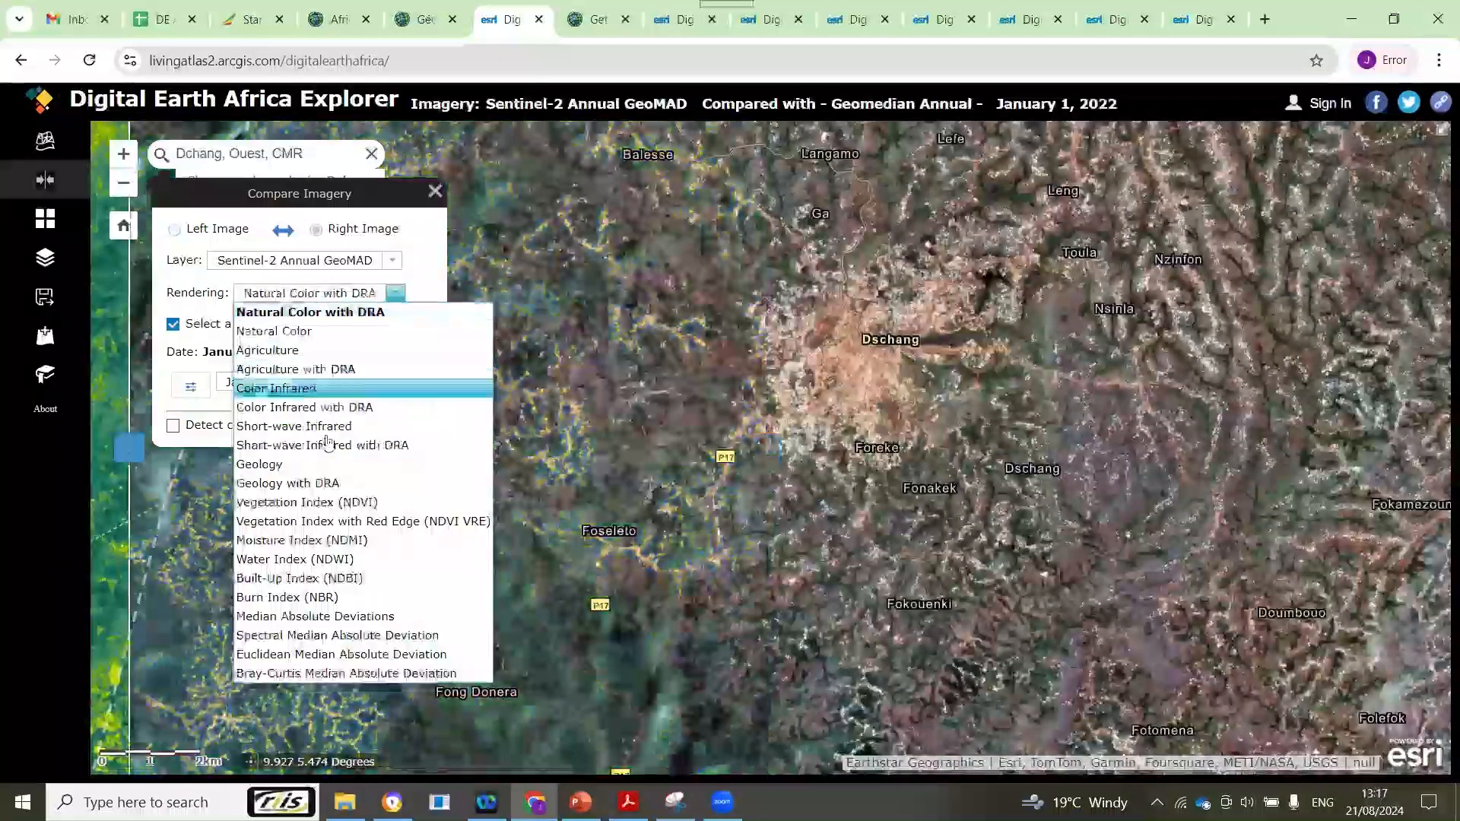
{"action": "left_click", "coordinate": [337, 503]}
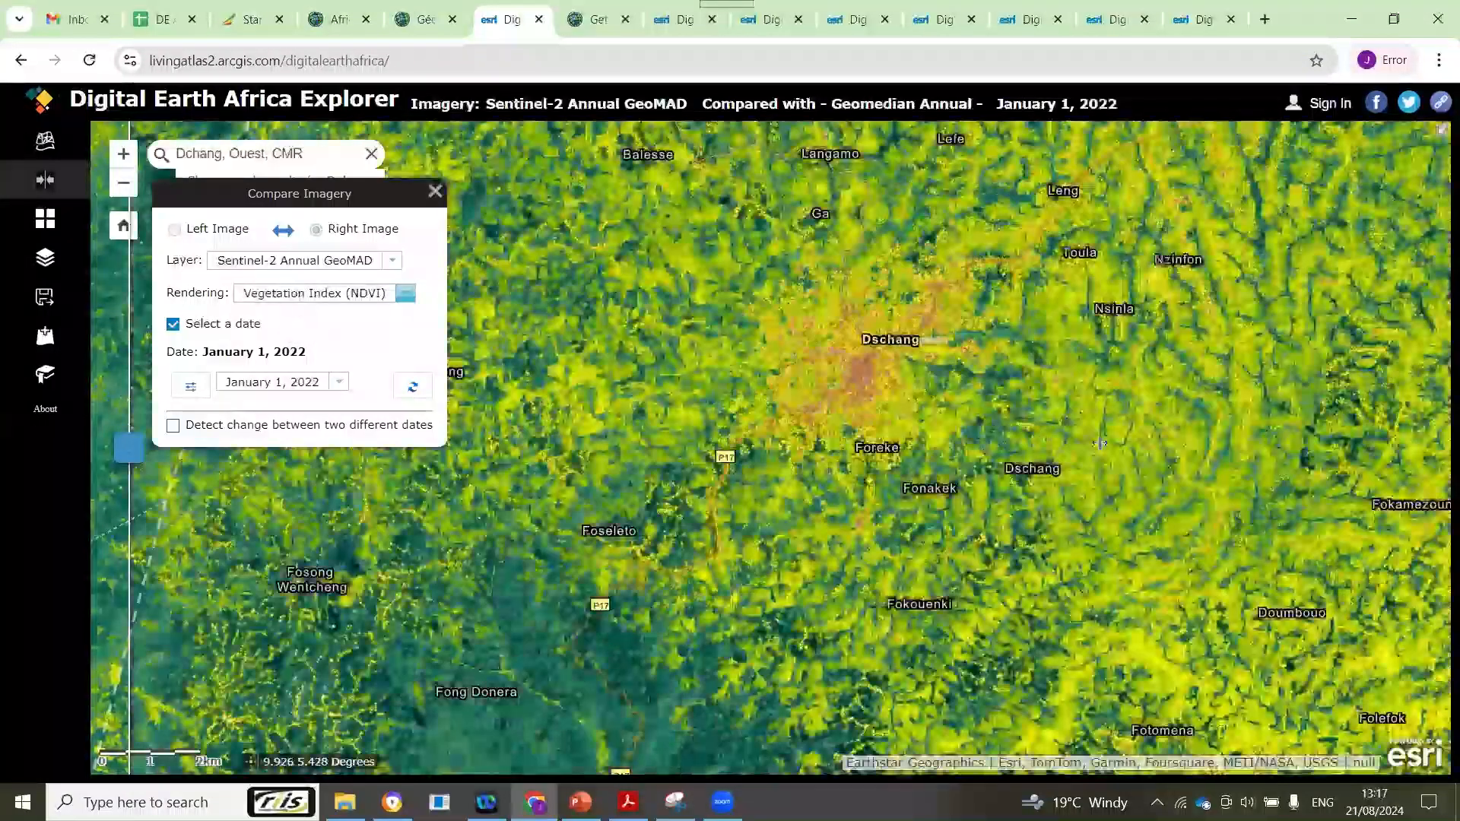
Step: Swipe back and forth across Dschang to compare the vegetation index of 2017 and 2022
{"action": "left_click_drag", "start_coordinate": [136, 446], "coordinate": [1013, 449]}
{"action": "left_click_drag", "start_coordinate": [1386, 489], "coordinate": [1426, 493]}
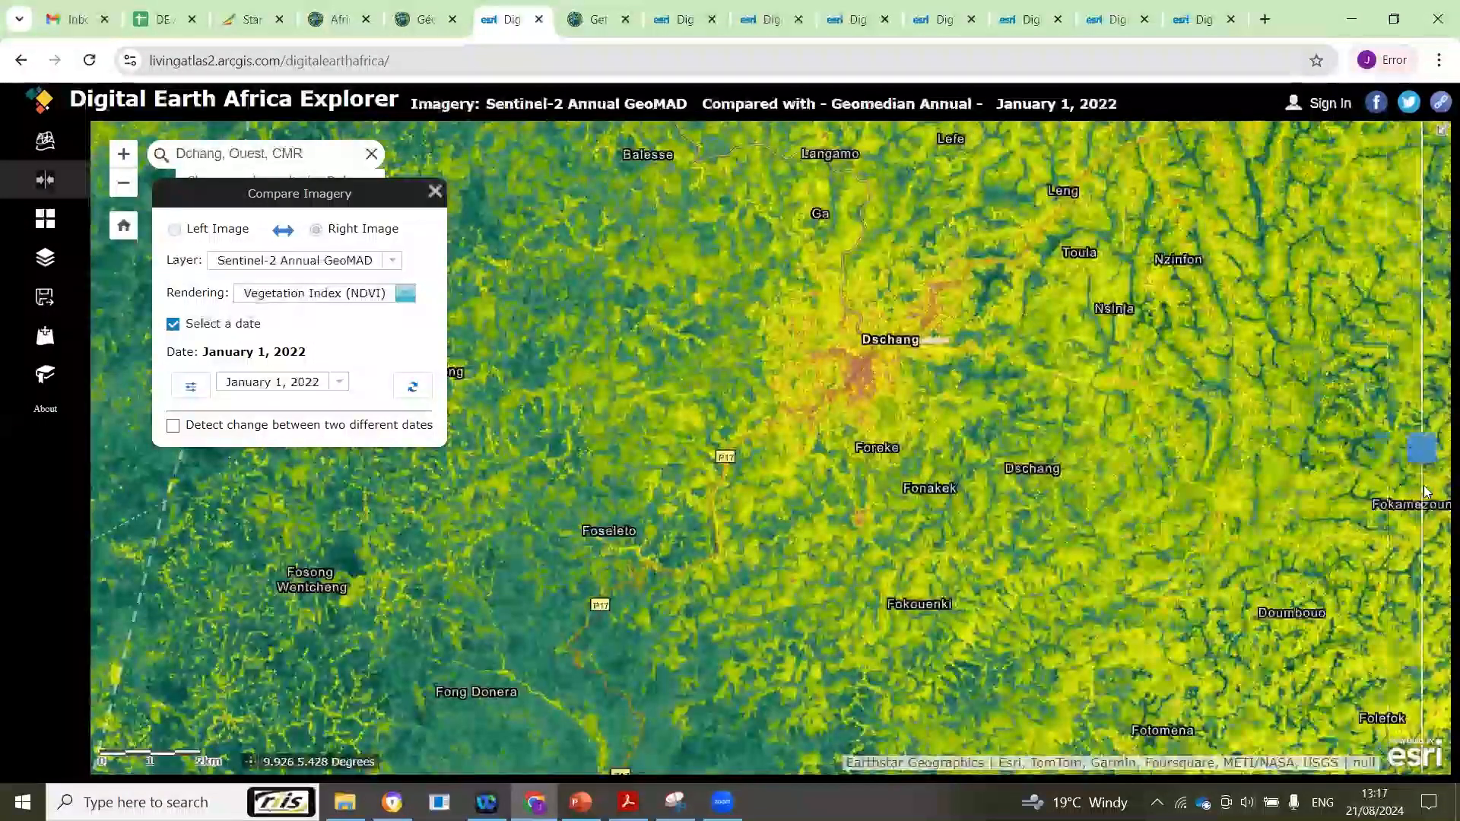
{"action": "left_click_drag", "start_coordinate": [1157, 483], "coordinate": [1066, 357]}
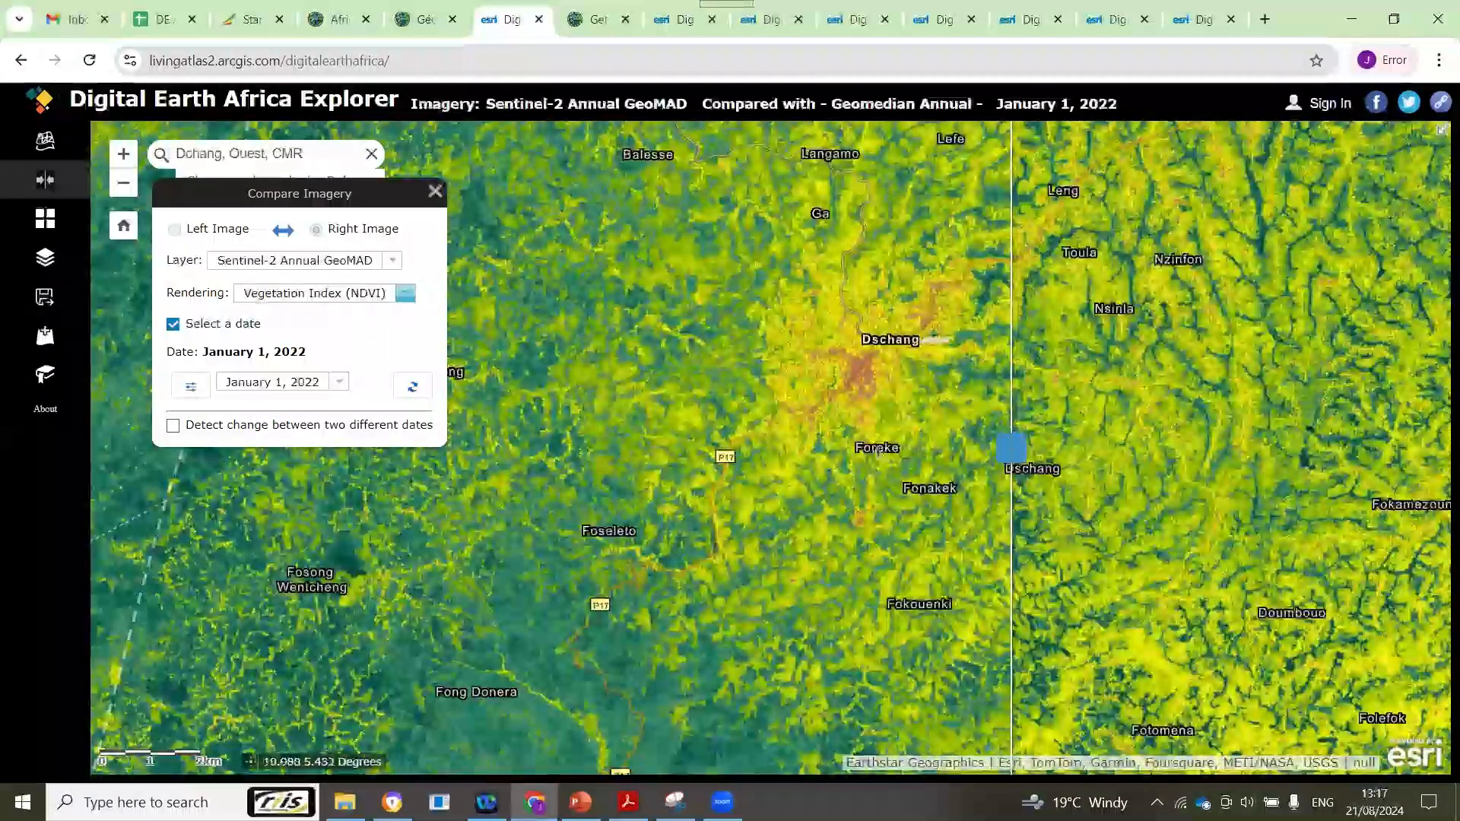
{"action": "left_click_drag", "start_coordinate": [1011, 457], "coordinate": [855, 448]}
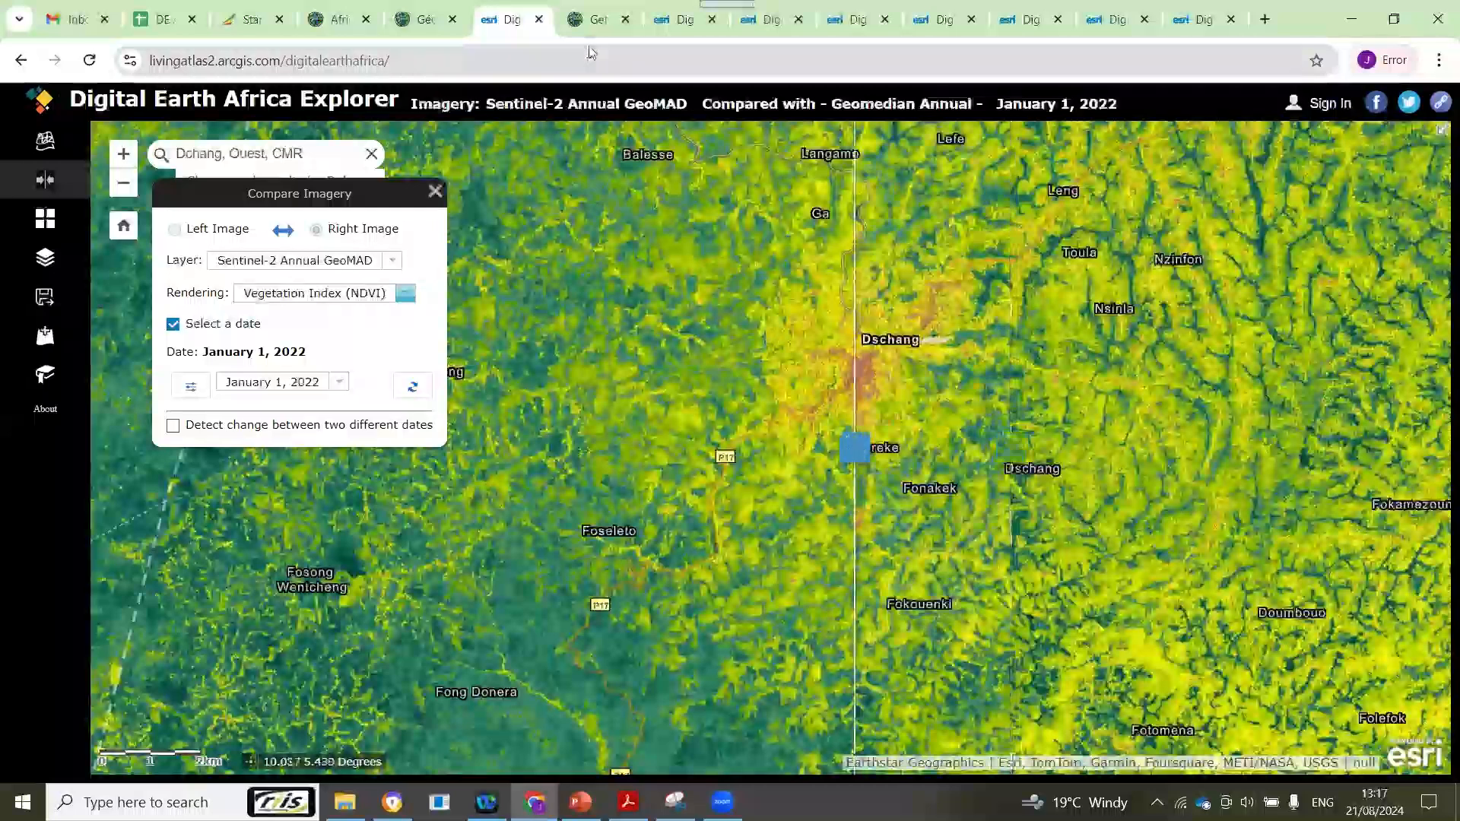
Step: Switch to the prepared Built-Up Index (NDBI) comparison of Dschang and swipe between its left and right images
{"action": "left_click", "coordinate": [665, 28]}
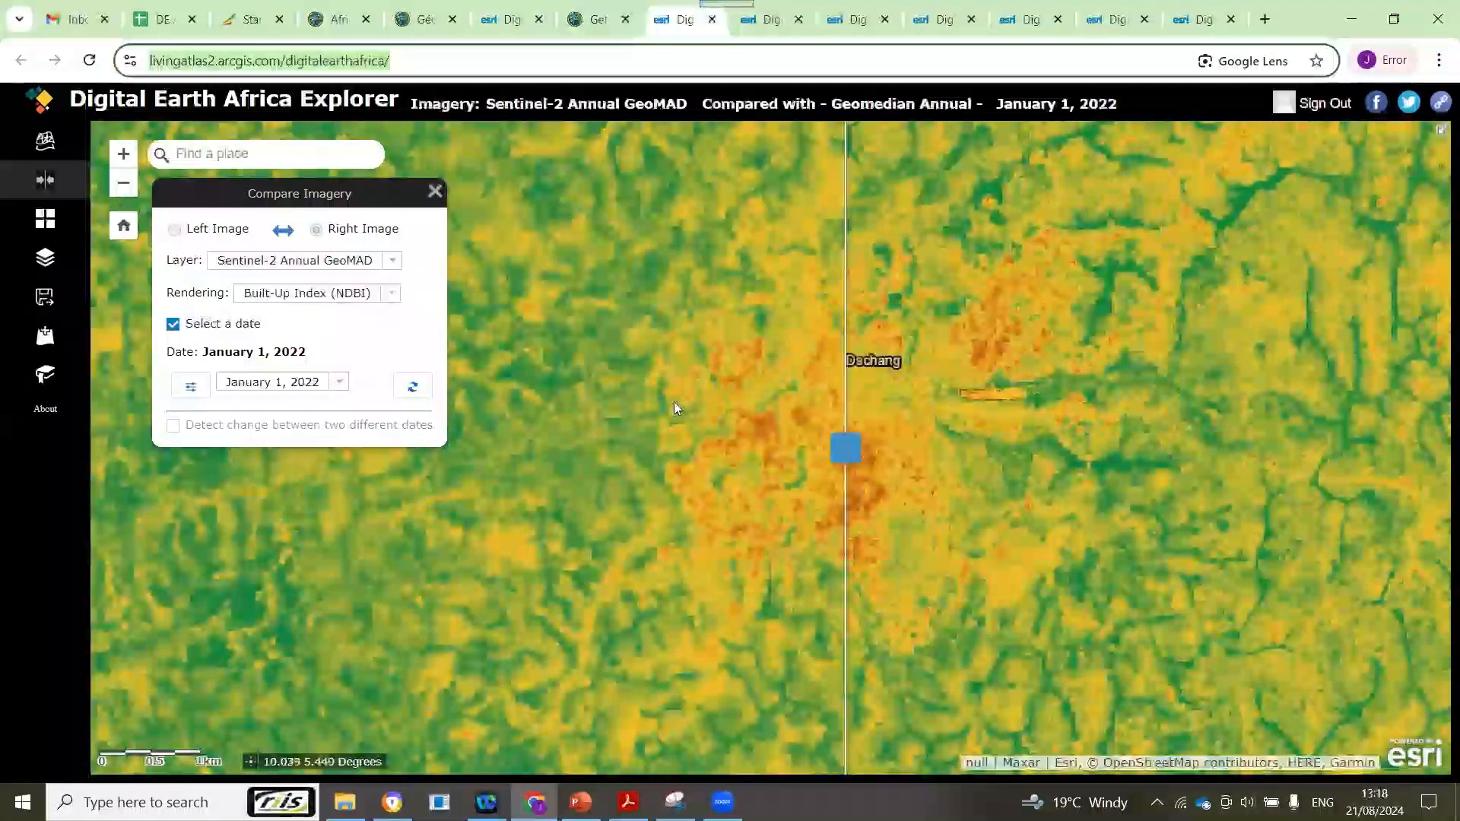
{"action": "left_click_drag", "start_coordinate": [846, 453], "coordinate": [975, 403]}
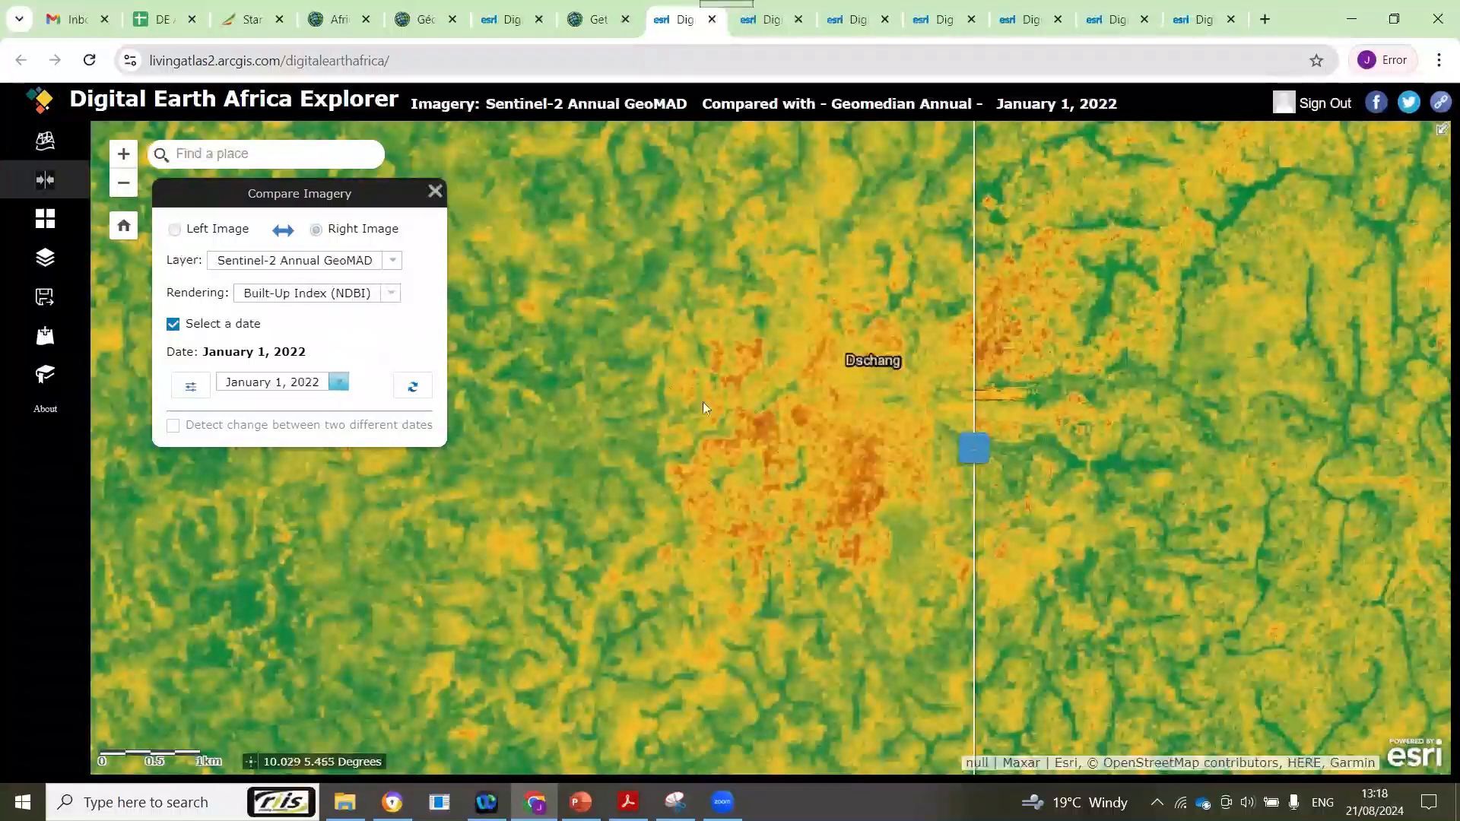
{"action": "left_click_drag", "start_coordinate": [974, 449], "coordinate": [1186, 380]}
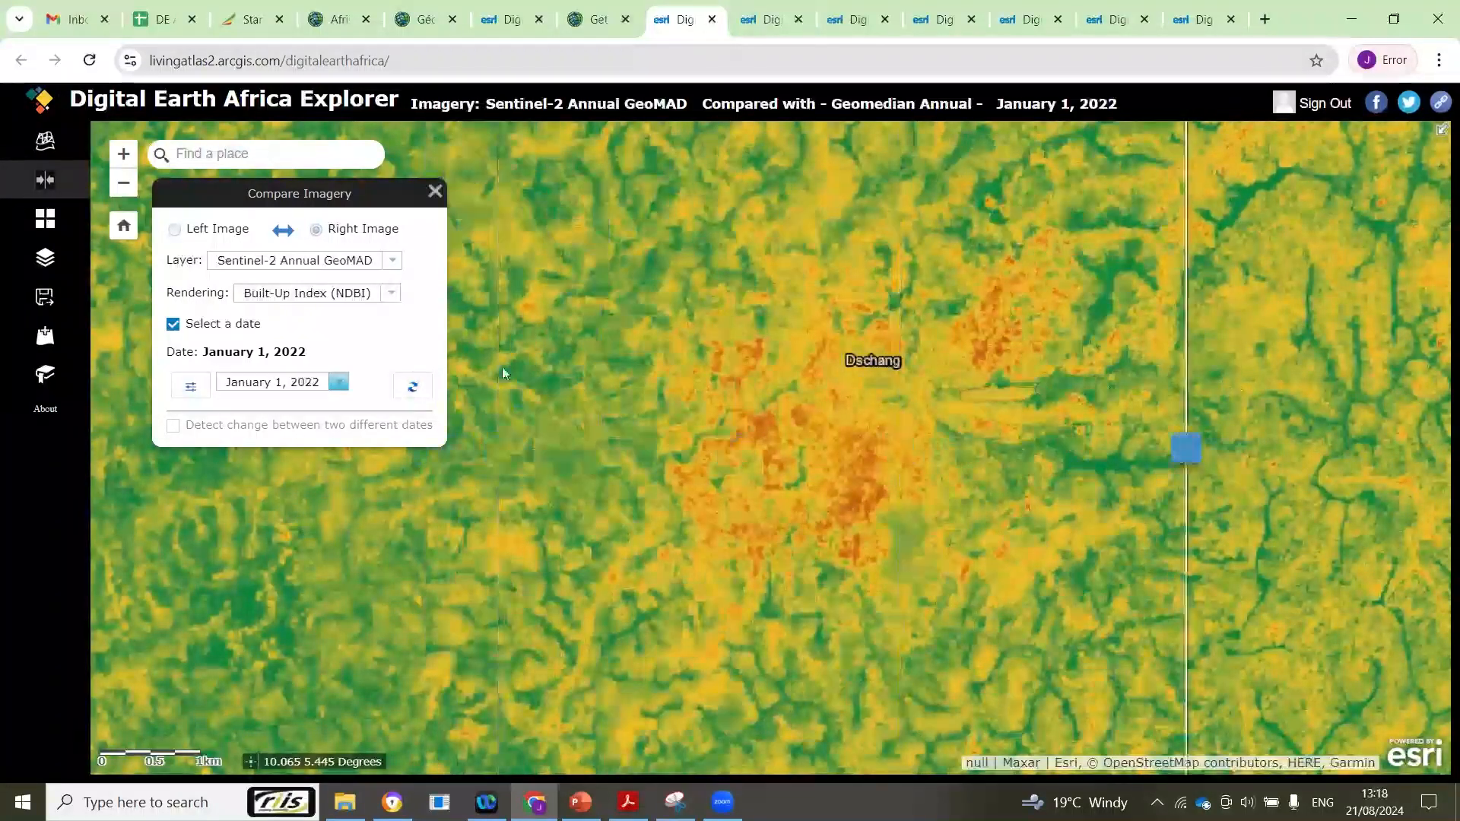
{"action": "left_click_drag", "start_coordinate": [502, 373], "coordinate": [300, 374]}
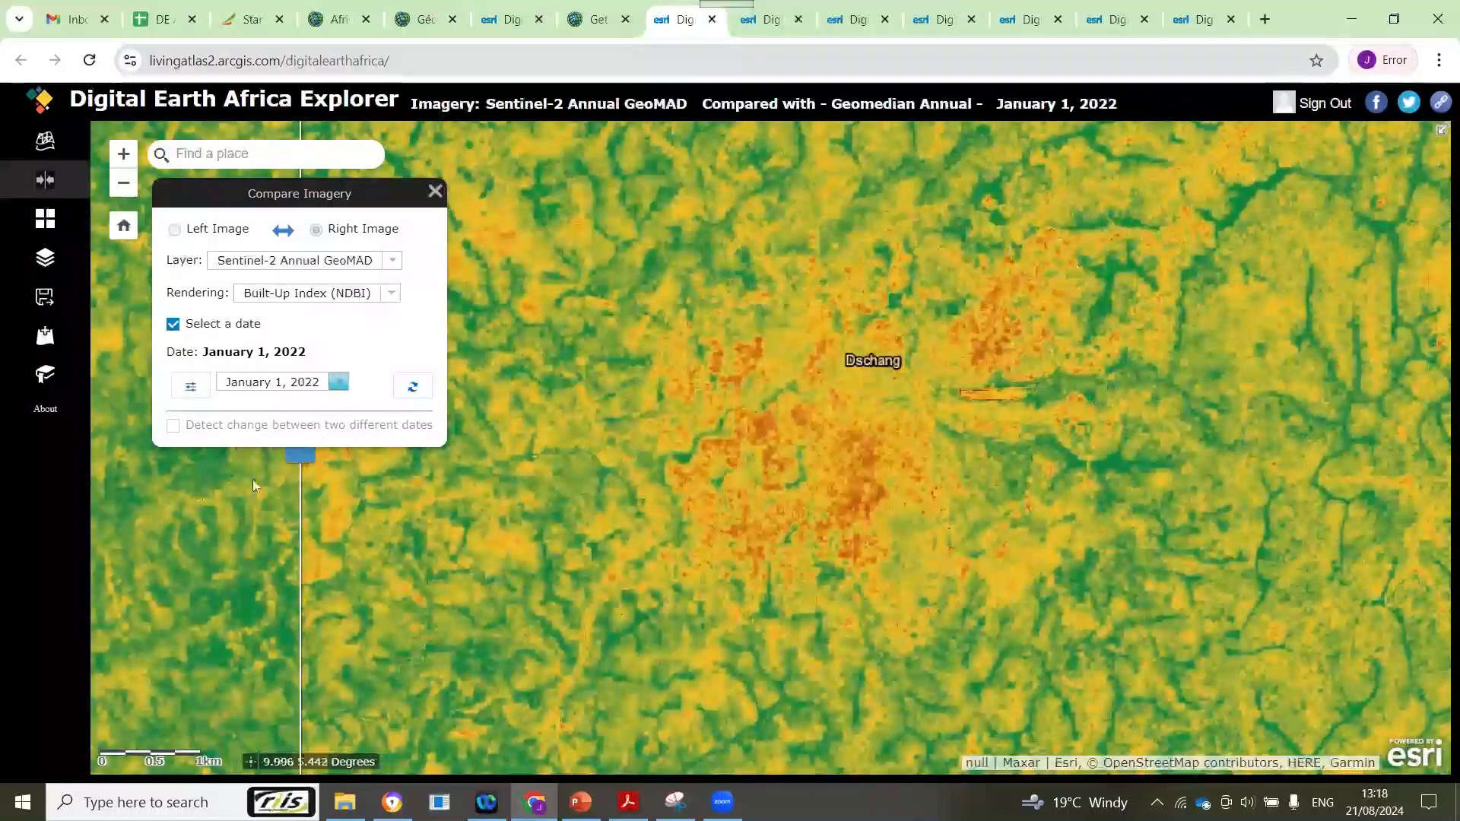
{"action": "left_click_drag", "start_coordinate": [301, 454], "coordinate": [831, 443]}
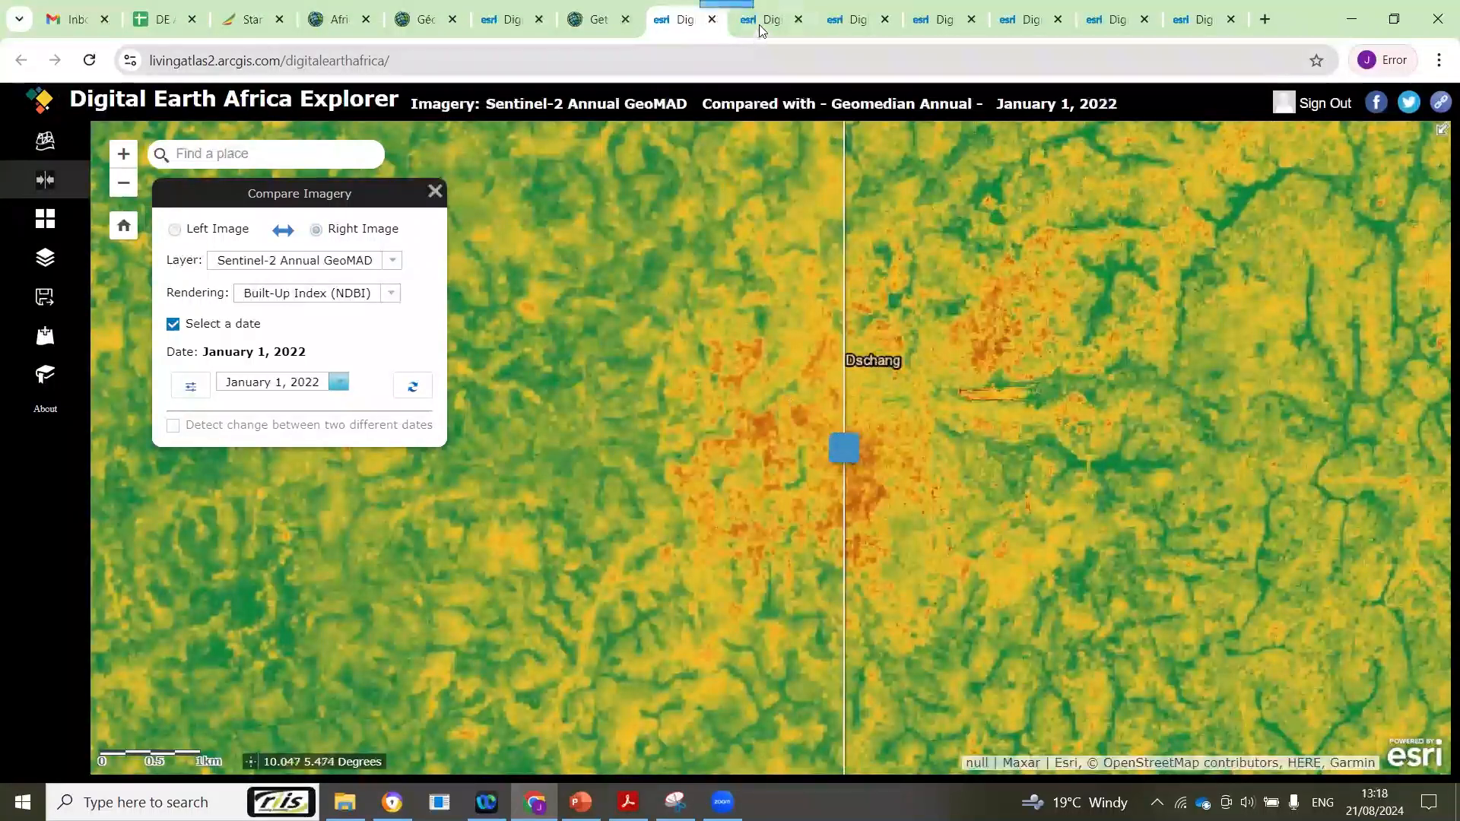
Step: Switch to the prepared Built-Up Index (NDBI) comparison of Rufisque and swipe between its left and right images across the wider area
{"action": "key", "text": "ctrl+Tab"}
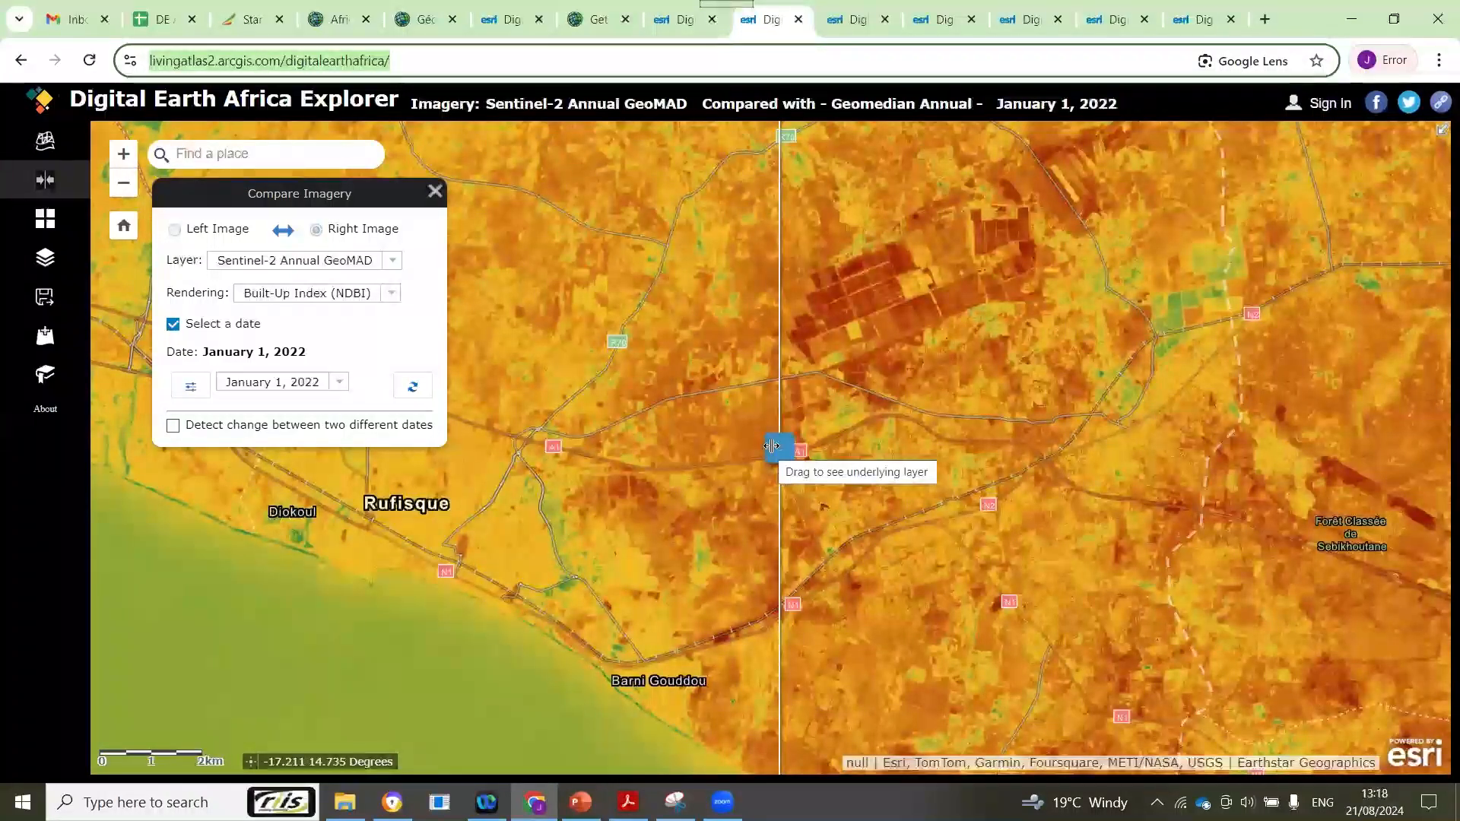
{"action": "mouse_move", "coordinate": [779, 448]}
{"action": "left_mouse_down"}
{"action": "mouse_move", "coordinate": [531, 448]}
{"action": "mouse_move", "coordinate": [775, 447]}
{"action": "left_mouse_up"}
{"action": "scroll", "coordinate": [660, 444], "scroll_direction": "down", "scroll_amount": 1}
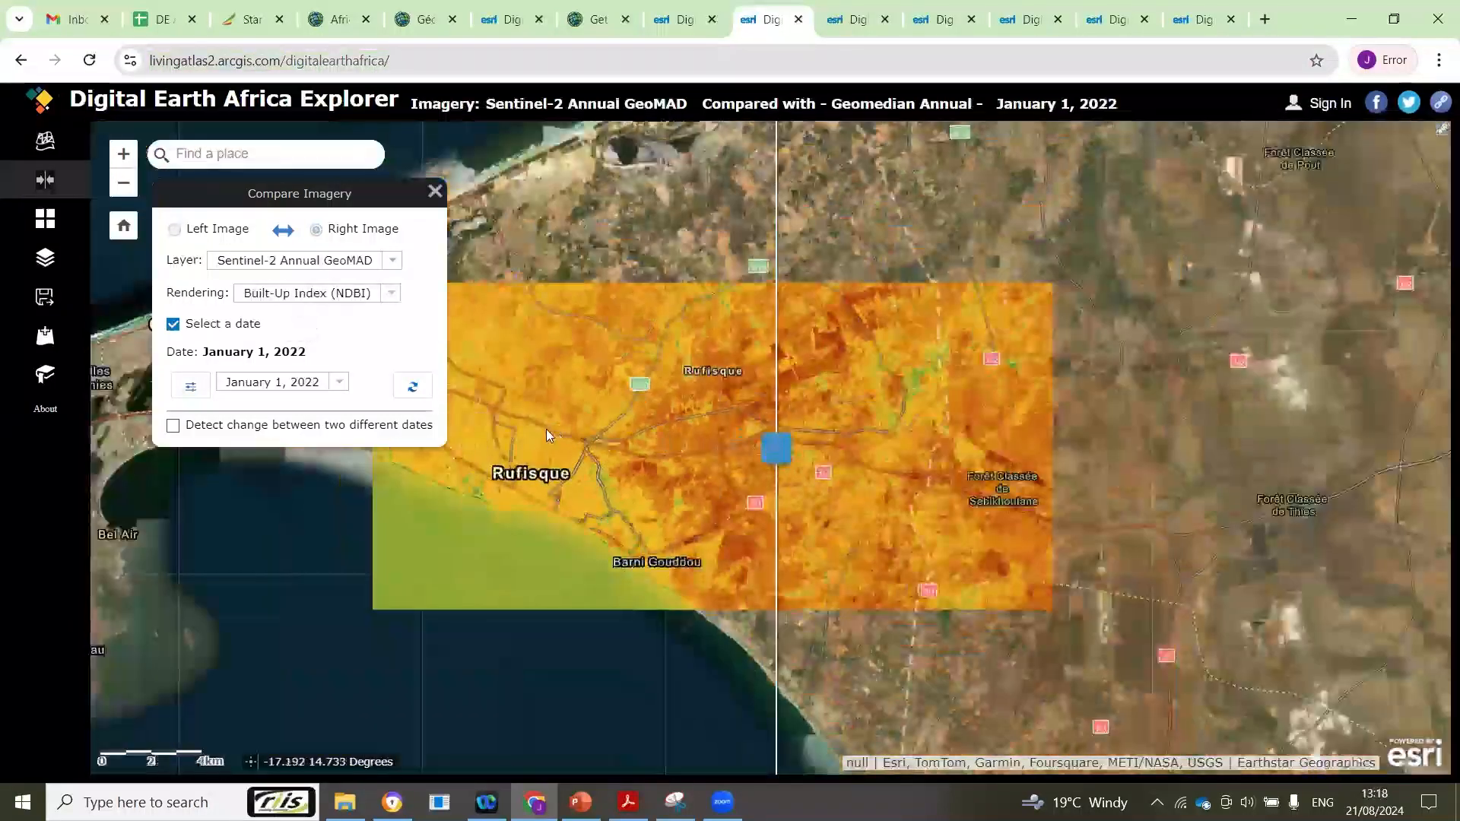
{"action": "left_click_drag", "start_coordinate": [775, 448], "coordinate": [849, 448]}
{"action": "left_click_drag", "start_coordinate": [938, 393], "coordinate": [778, 325]}
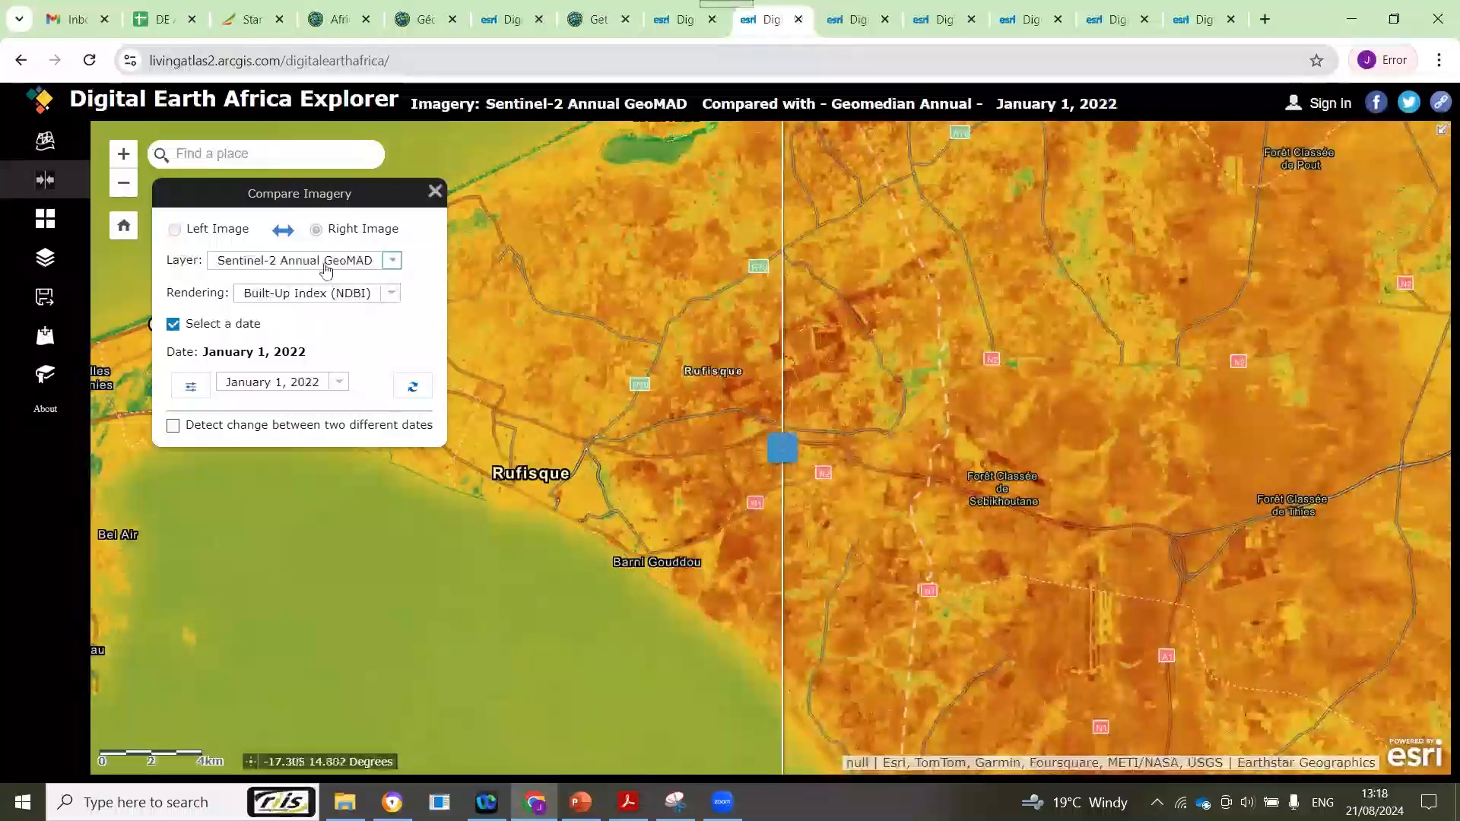
{"action": "left_click_drag", "start_coordinate": [783, 447], "coordinate": [928, 359]}
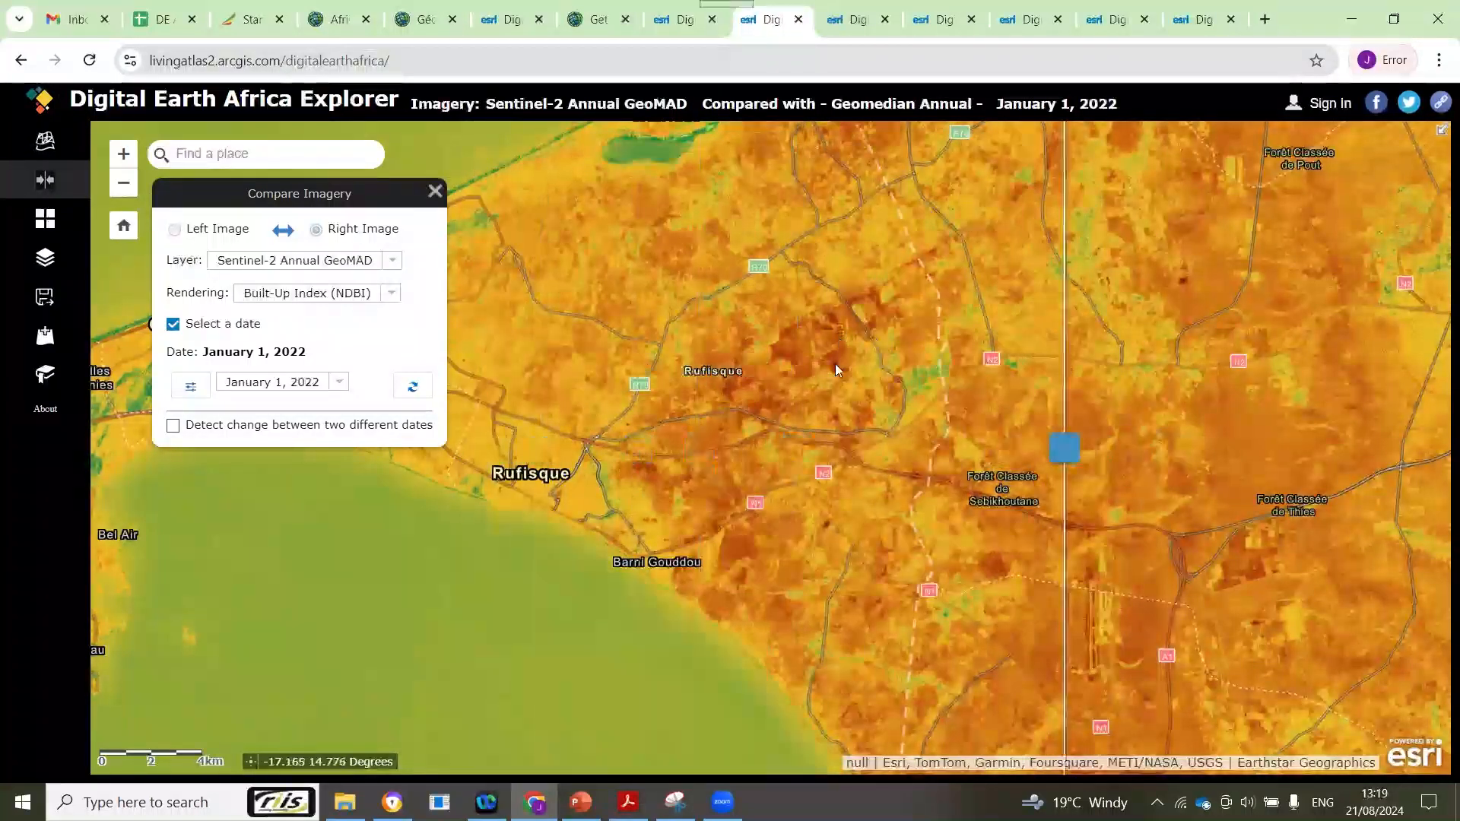
Step: Examine the large fields inland of Rufisque up close, swiping back and forth to compare the built-up index of 2017 and 2022
{"action": "scroll", "coordinate": [834, 370], "scroll_direction": "up", "scroll_amount": 2}
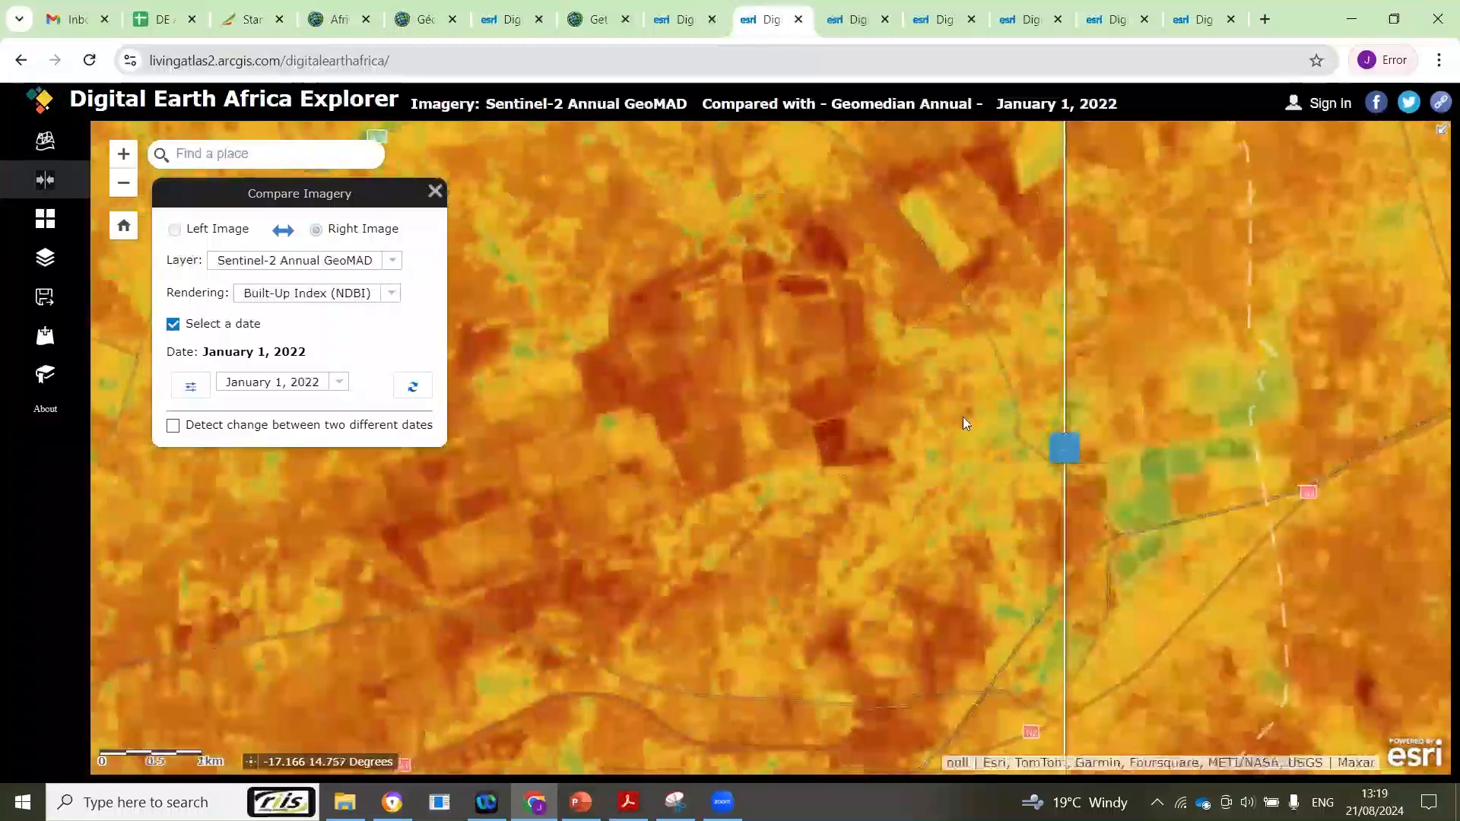
{"action": "left_click_drag", "start_coordinate": [962, 417], "coordinate": [1030, 193]}
{"action": "left_click_drag", "start_coordinate": [639, 447], "coordinate": [1154, 447]}
{"action": "left_click_drag", "start_coordinate": [322, 442], "coordinate": [823, 376]}
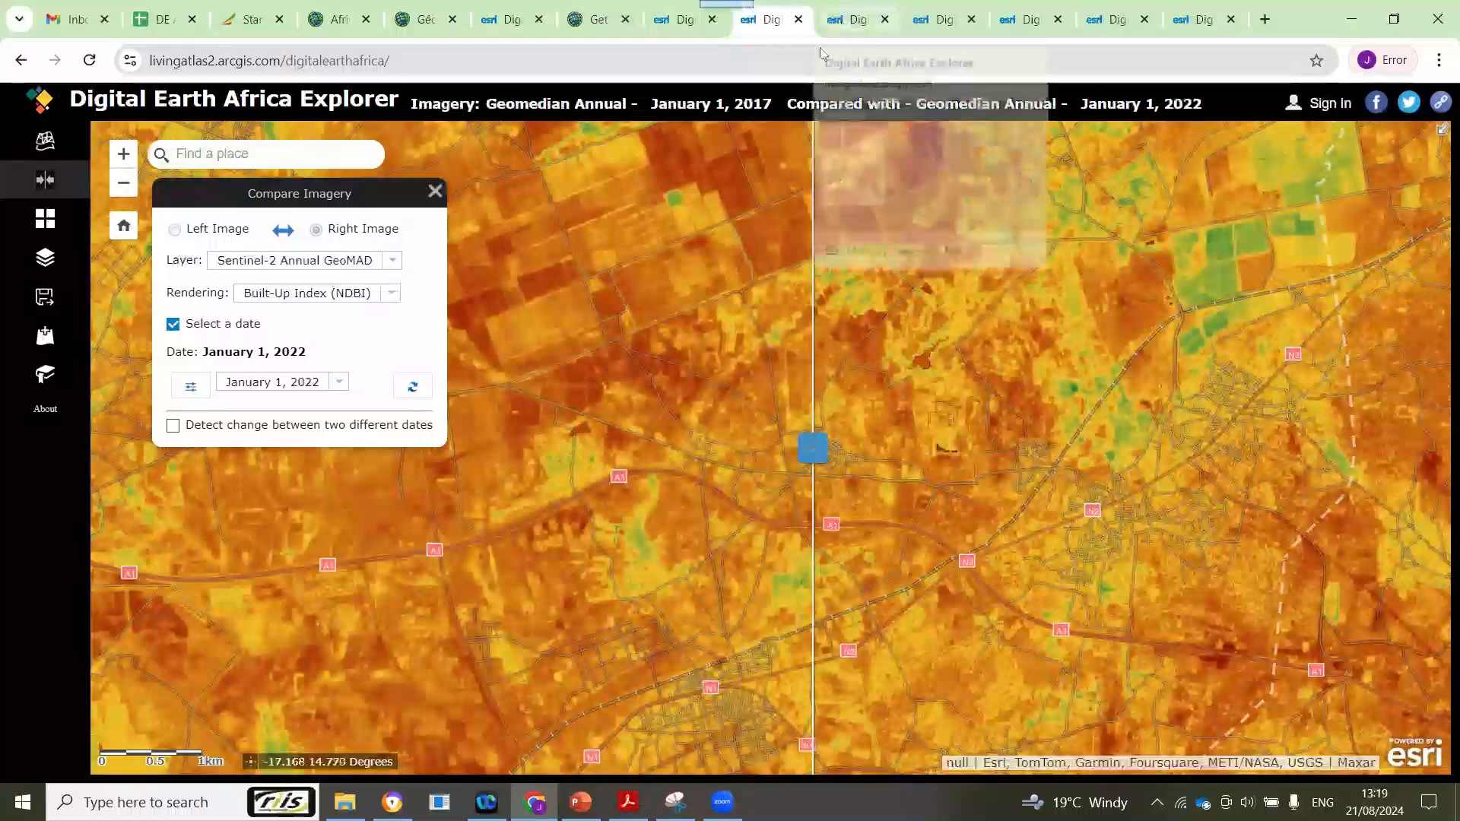
Step: Switch to the prepared WOfS Annual Frequency comparison, turn off polygon drawing and frame Lake Rweru
{"action": "left_click", "coordinate": [848, 19]}
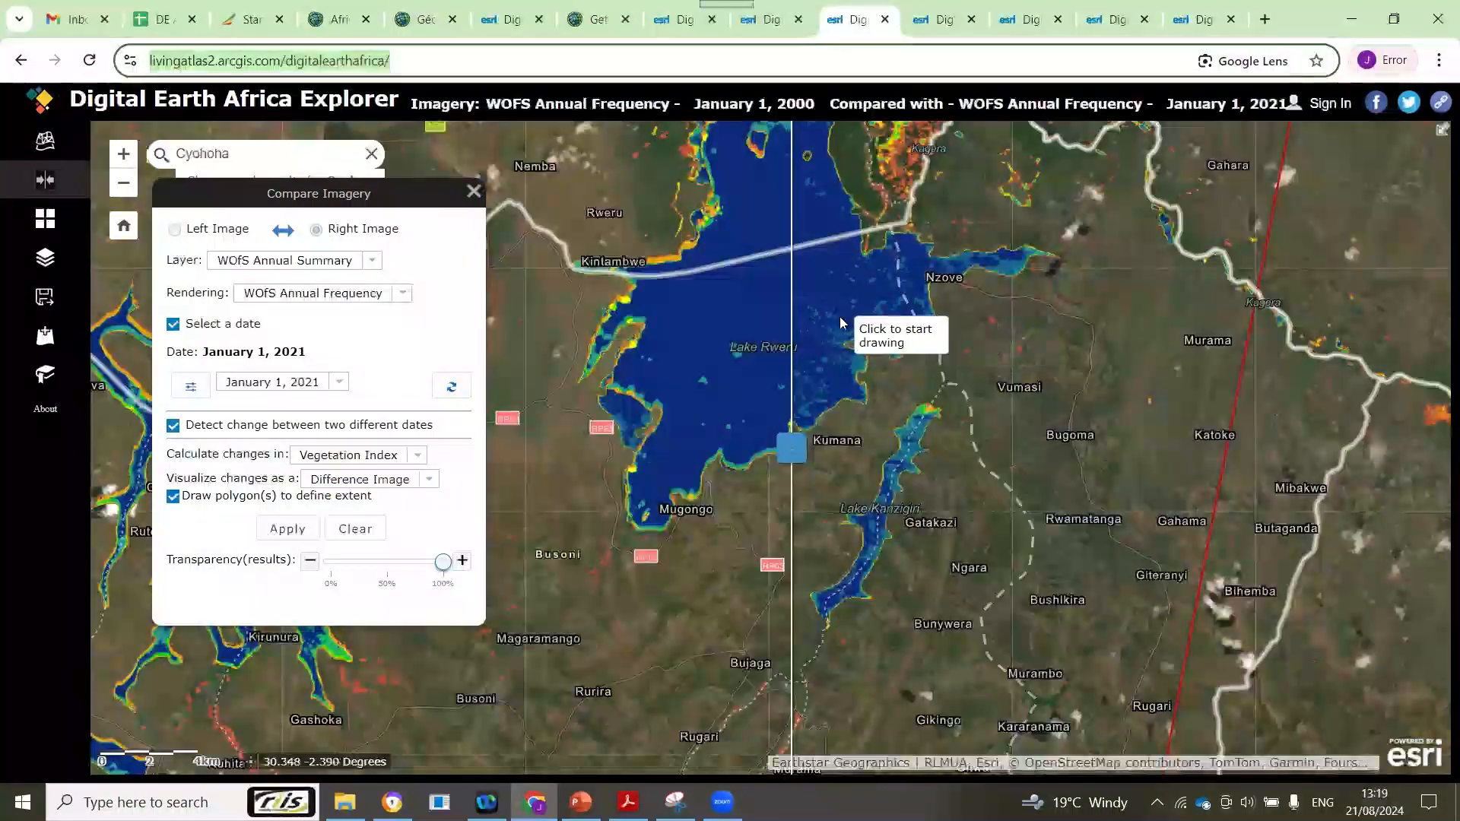
{"action": "scroll", "coordinate": [840, 322], "scroll_direction": "down", "scroll_amount": 1}
{"action": "scroll", "coordinate": [832, 326], "scroll_direction": "down", "scroll_amount": 1}
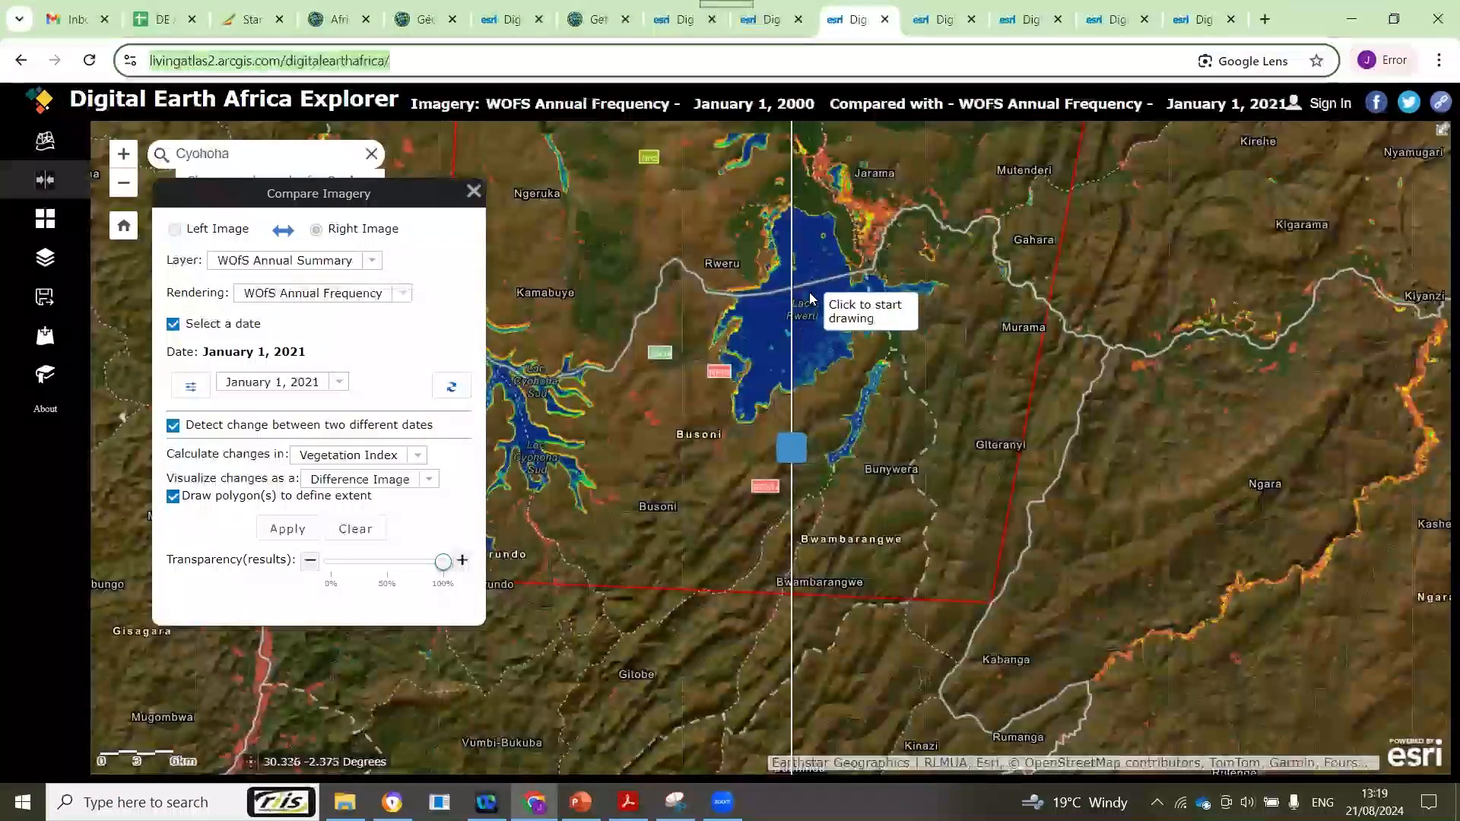
{"action": "left_click", "coordinate": [170, 498]}
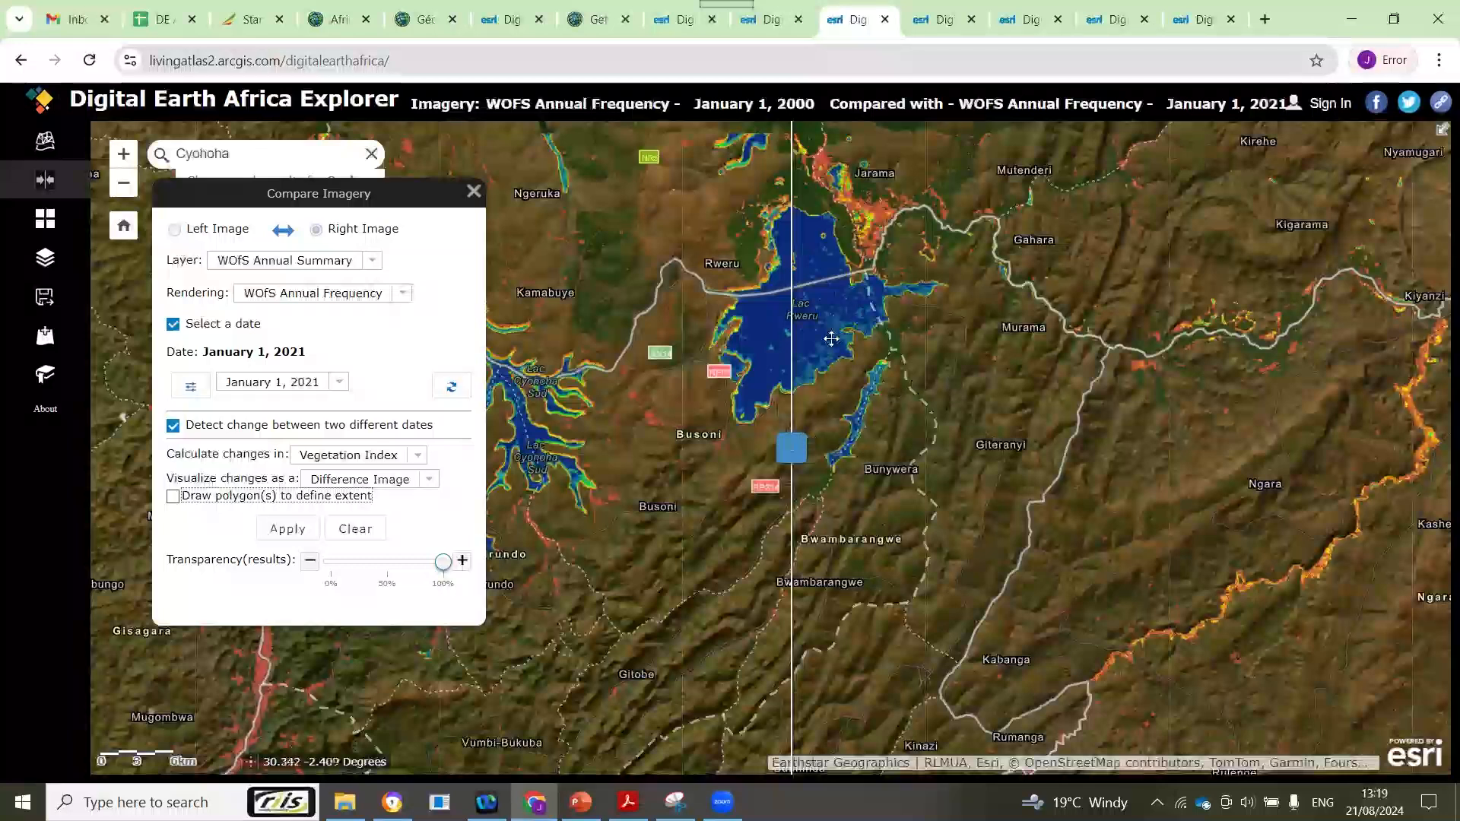
{"action": "left_click_drag", "start_coordinate": [831, 338], "coordinate": [847, 419]}
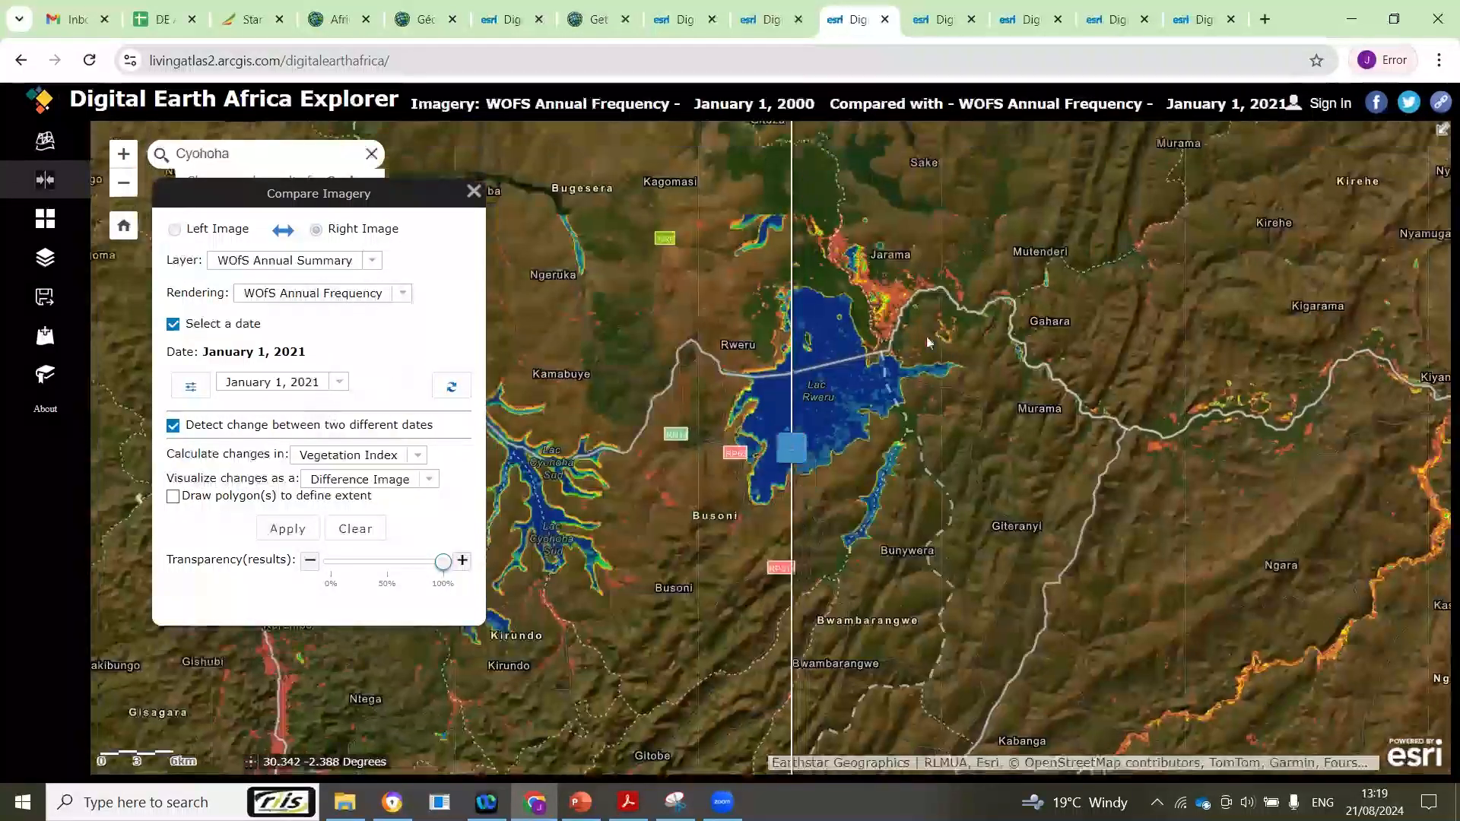
{"action": "scroll", "coordinate": [847, 364], "scroll_direction": "up", "scroll_amount": 1}
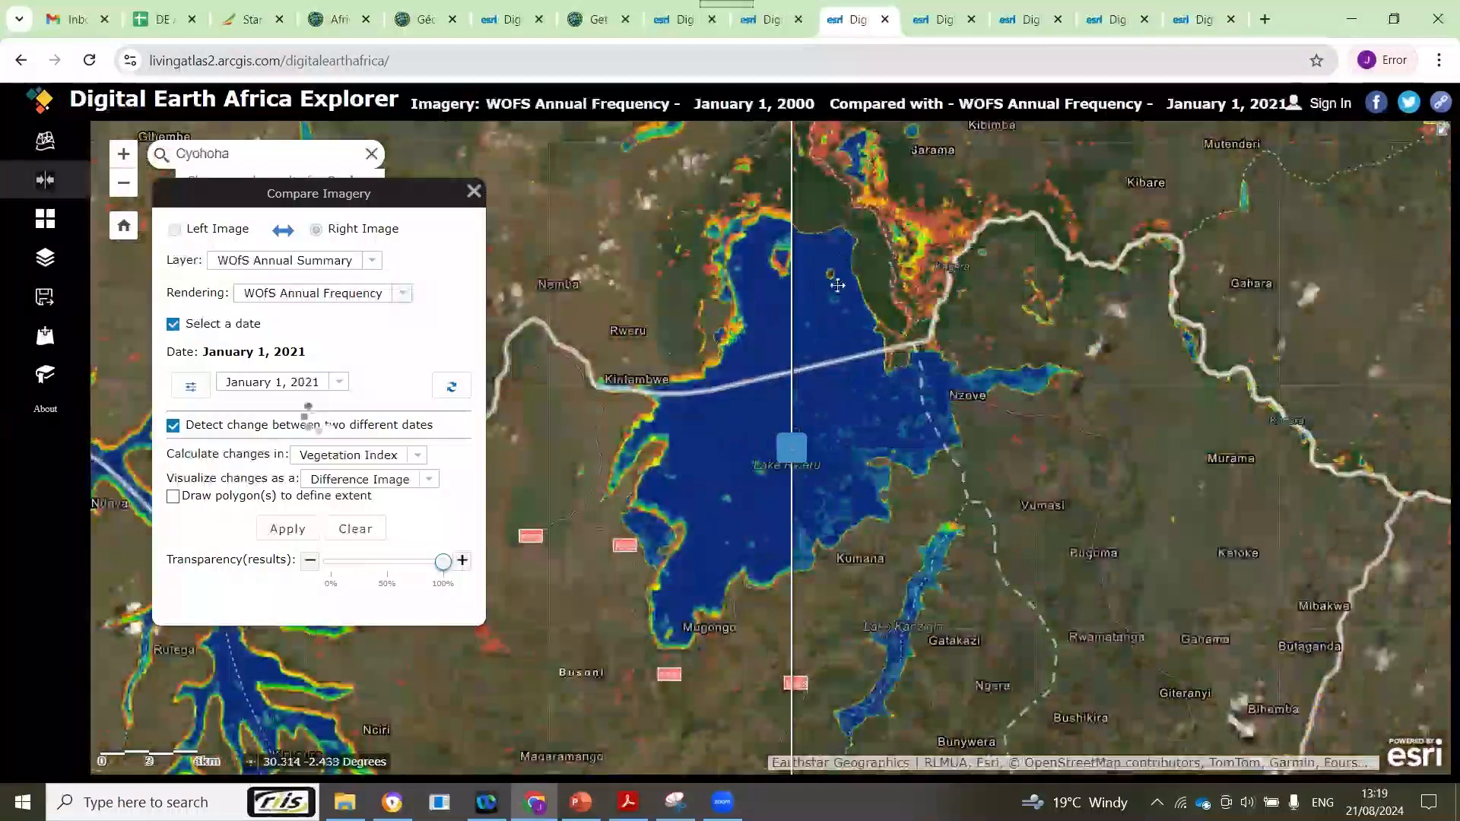
{"action": "left_click_drag", "start_coordinate": [837, 285], "coordinate": [836, 365]}
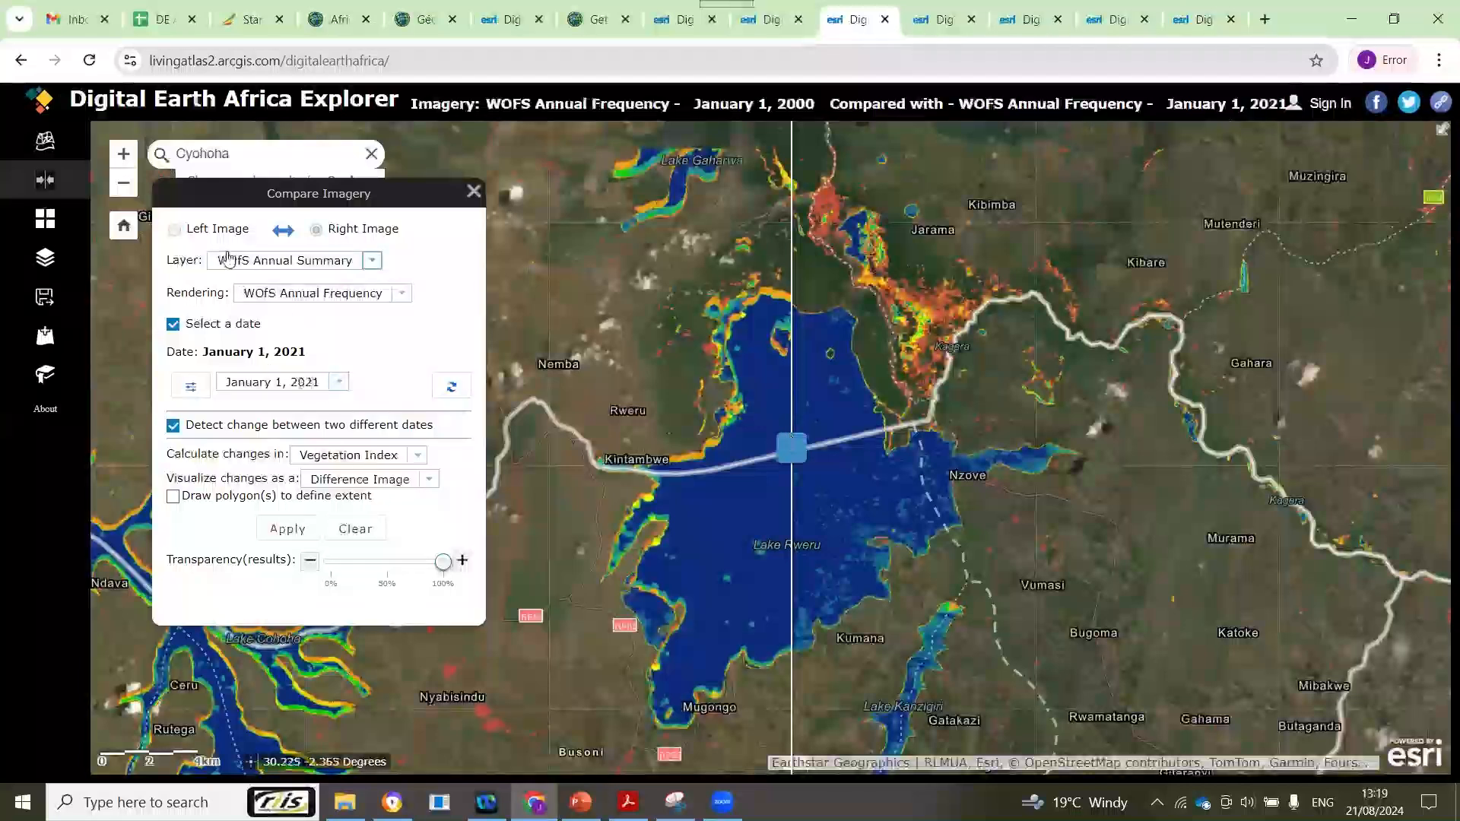
Step: Check the left and right image dates and swipe across Lake Rweru to compare water frequency in 2000 and 2021
{"action": "left_click", "coordinate": [175, 230]}
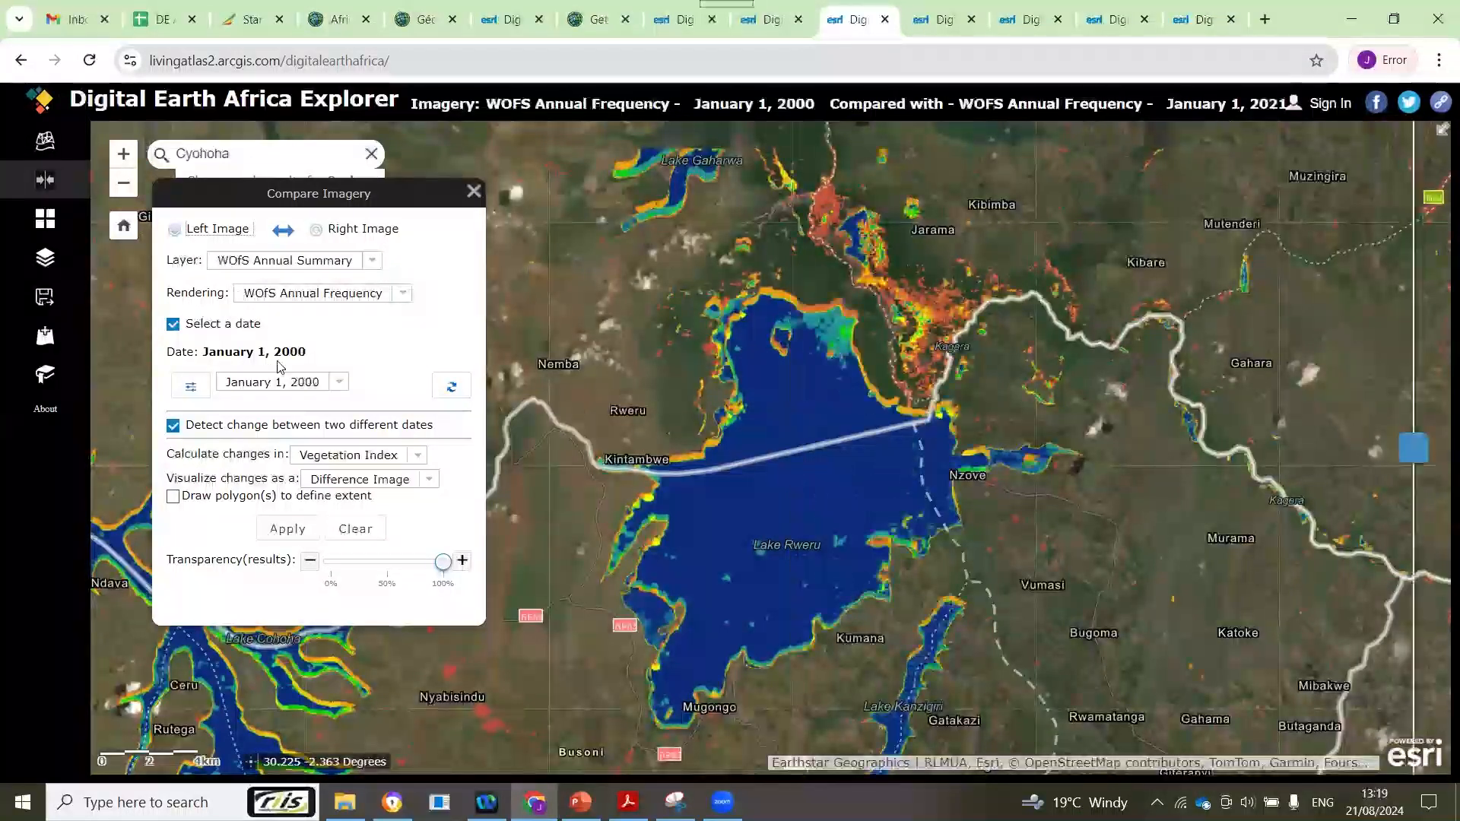
{"action": "left_click", "coordinate": [317, 230]}
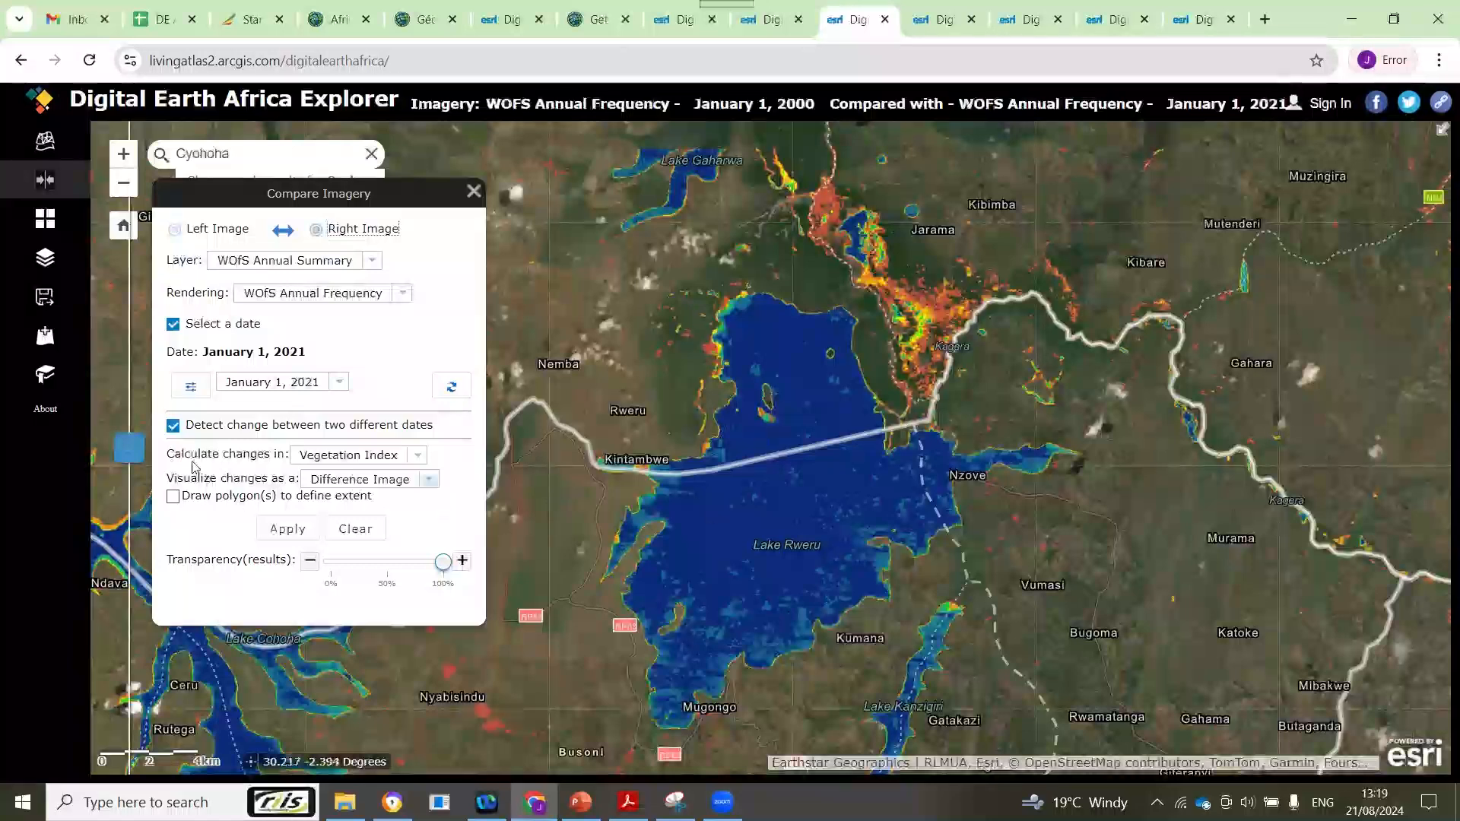
{"action": "left_click_drag", "start_coordinate": [129, 453], "coordinate": [1075, 449]}
{"action": "left_click_drag", "start_coordinate": [614, 439], "coordinate": [1297, 447]}
{"action": "left_click_drag", "start_coordinate": [1147, 437], "coordinate": [808, 422]}
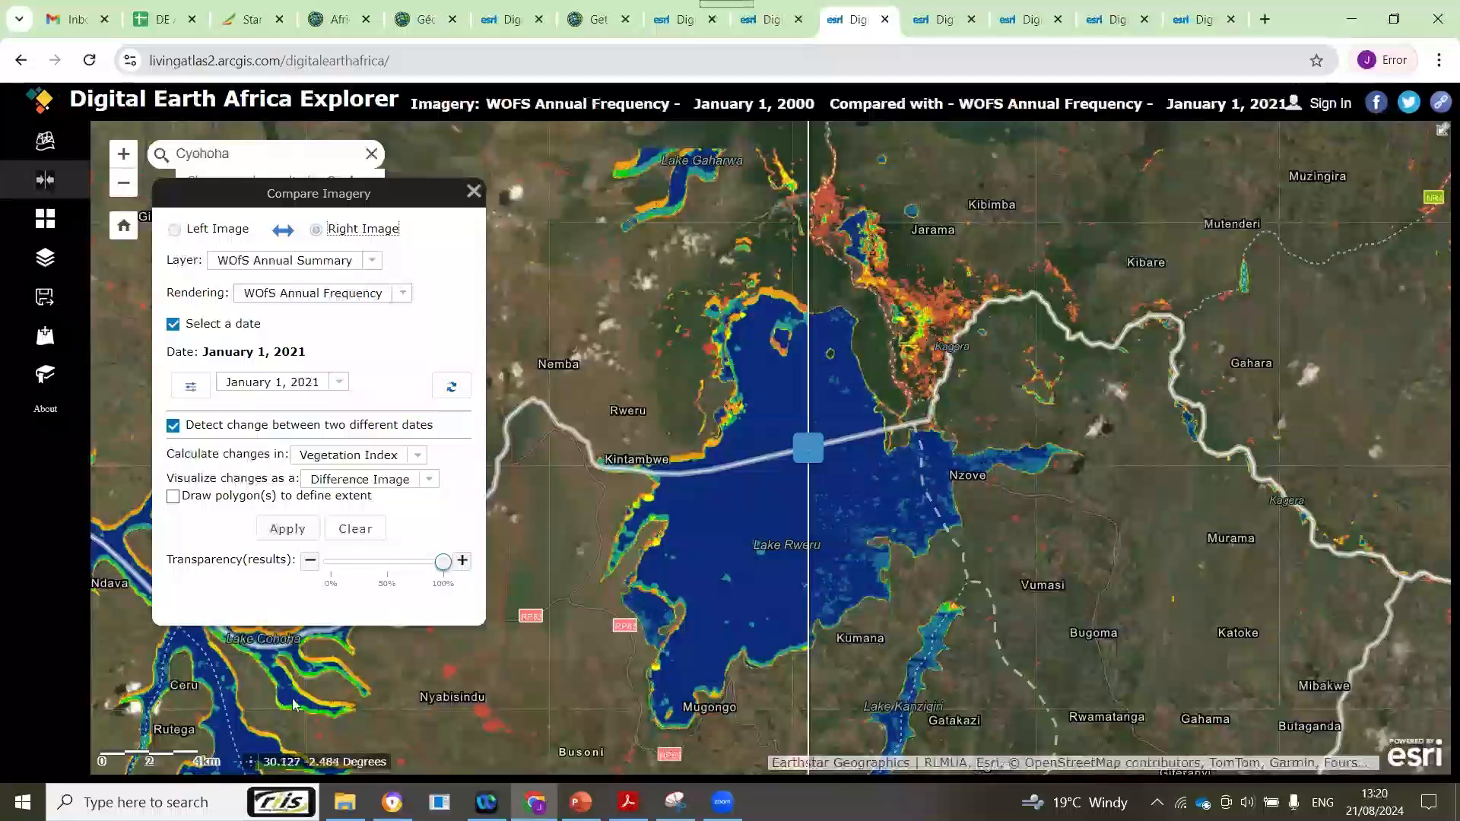
Step: Draw a four-cornered polygon around Lake Rweru as the extent and apply change detection as a Vegetation Index difference image
{"action": "mouse_move", "coordinate": [690, 397]}
{"action": "left_mouse_down"}
{"action": "mouse_move", "coordinate": [694, 426]}
{"action": "mouse_move", "coordinate": [709, 390]}
{"action": "left_mouse_up"}
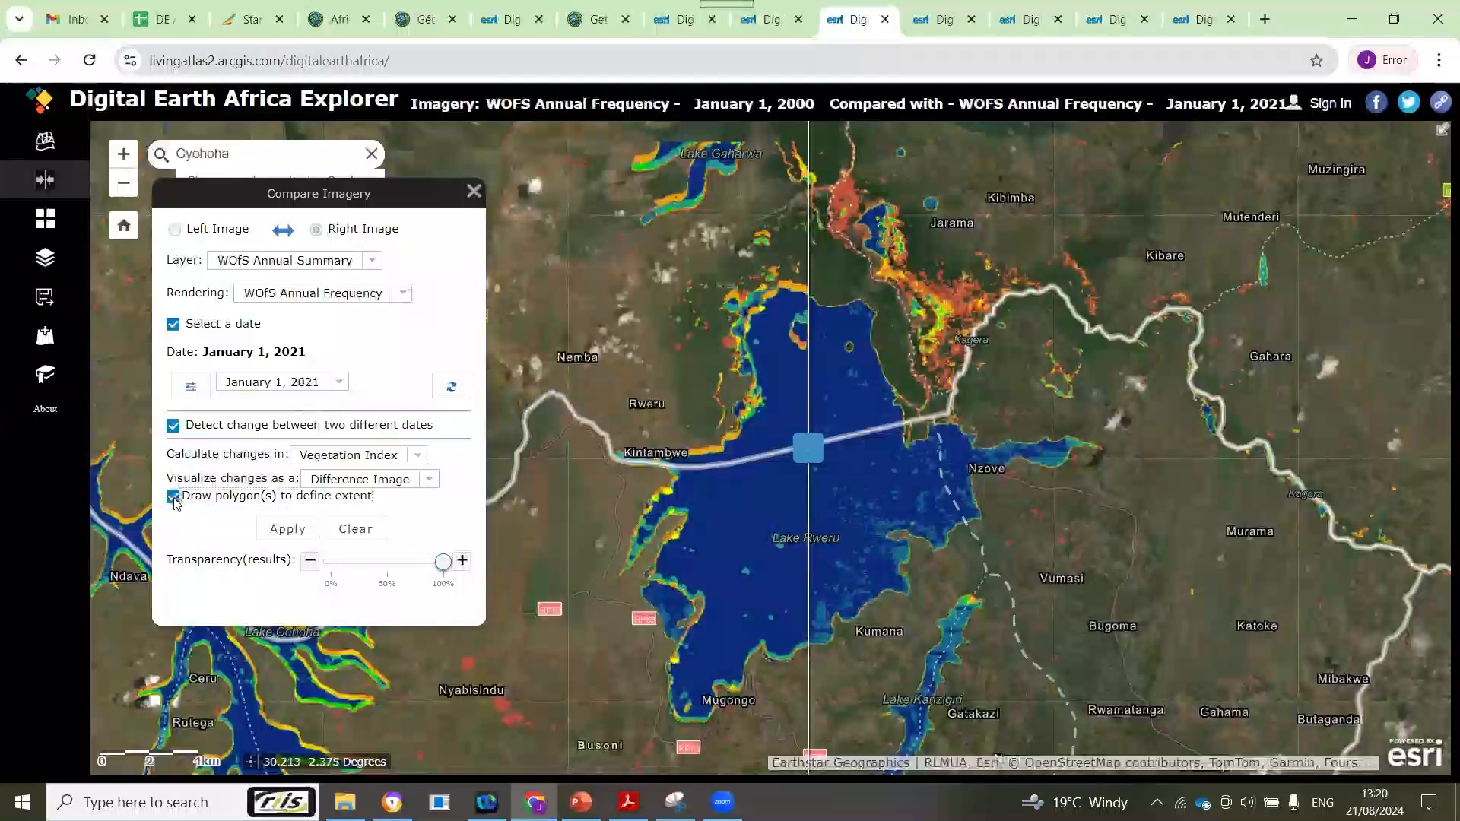
{"action": "left_click", "coordinate": [596, 142]}
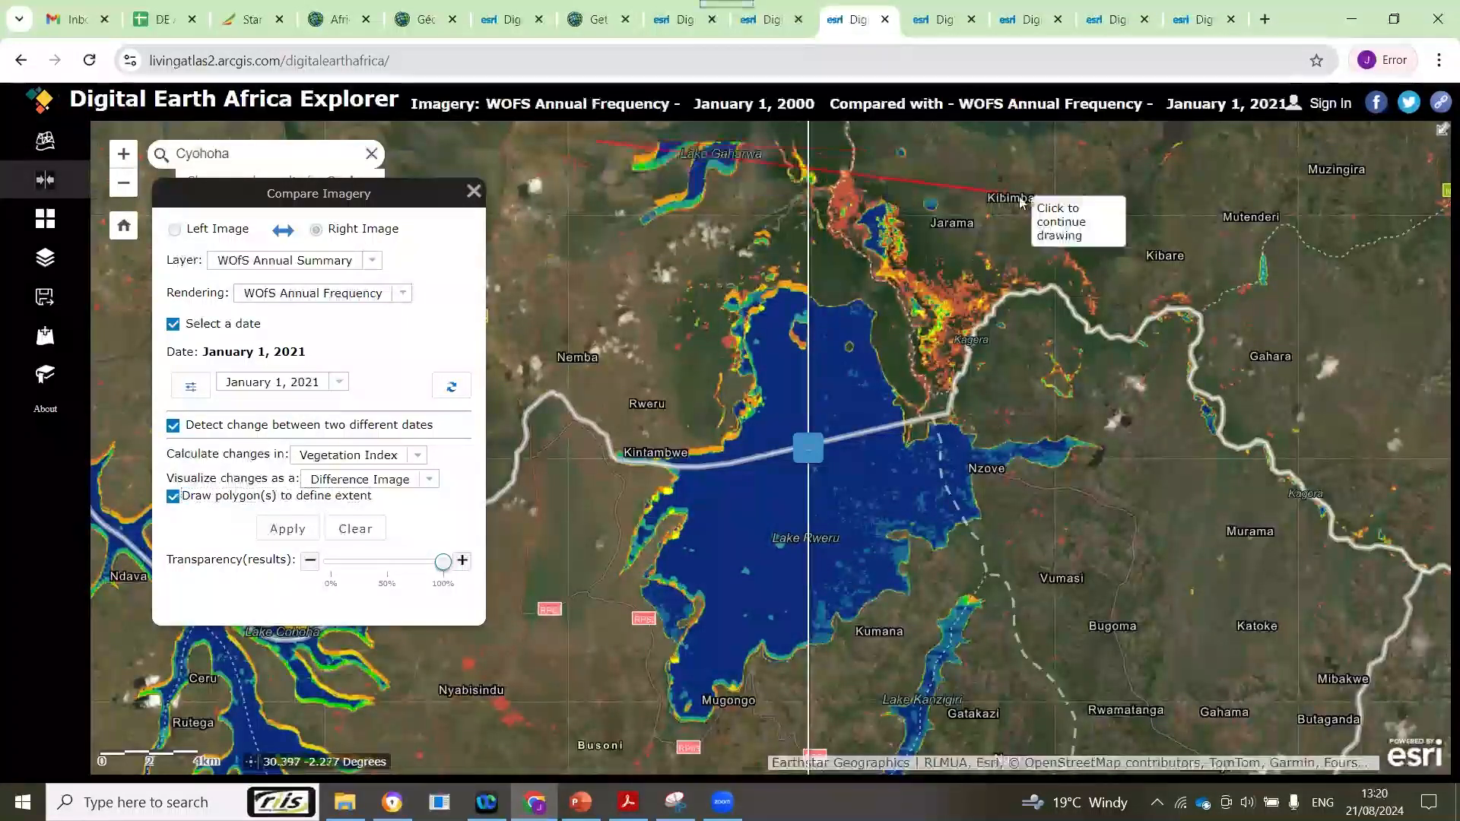
{"action": "left_click", "coordinate": [1102, 140]}
{"action": "double_click", "coordinate": [1083, 667]}
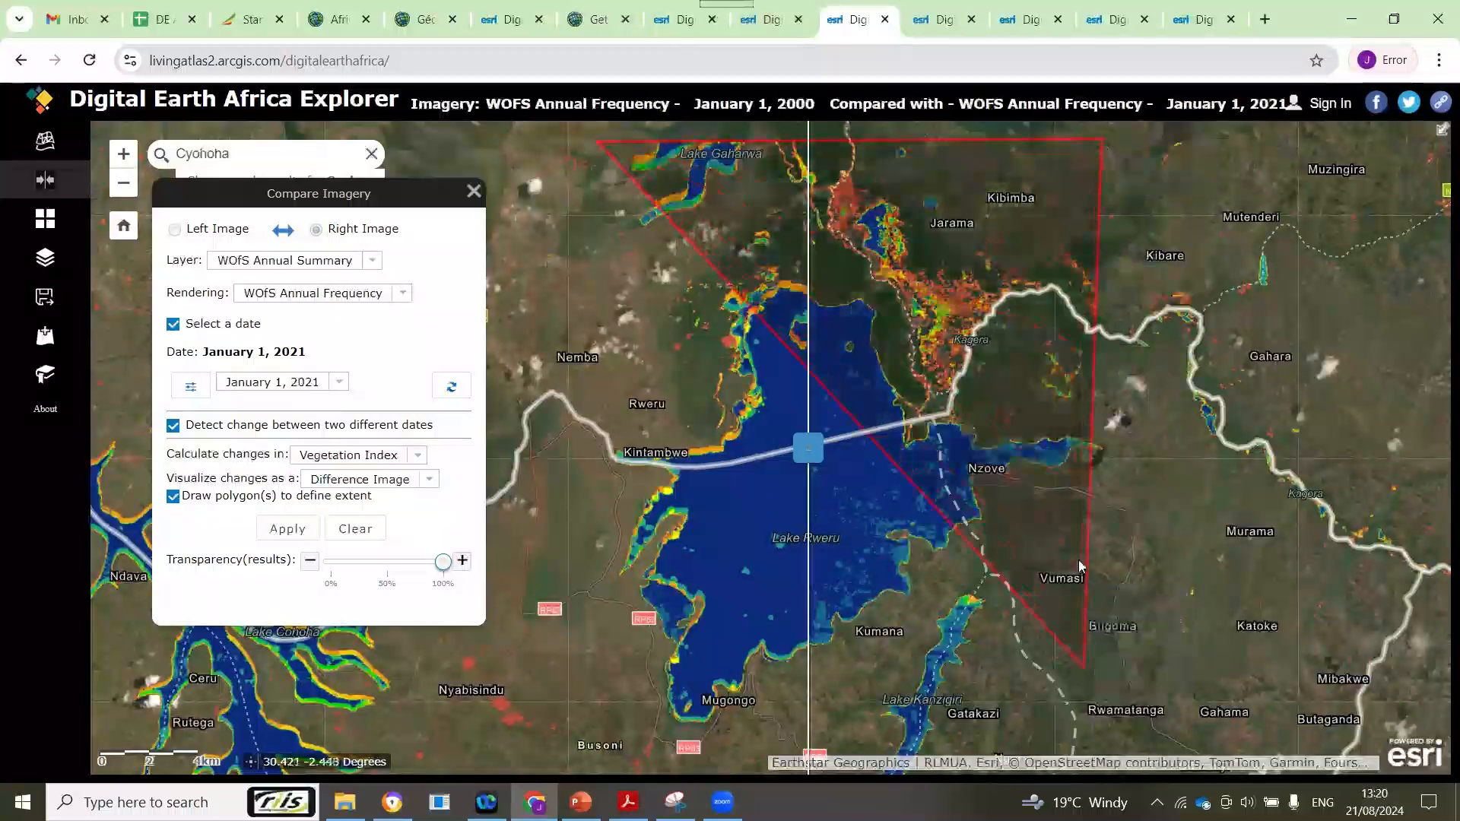
{"action": "left_click", "coordinate": [1077, 736]}
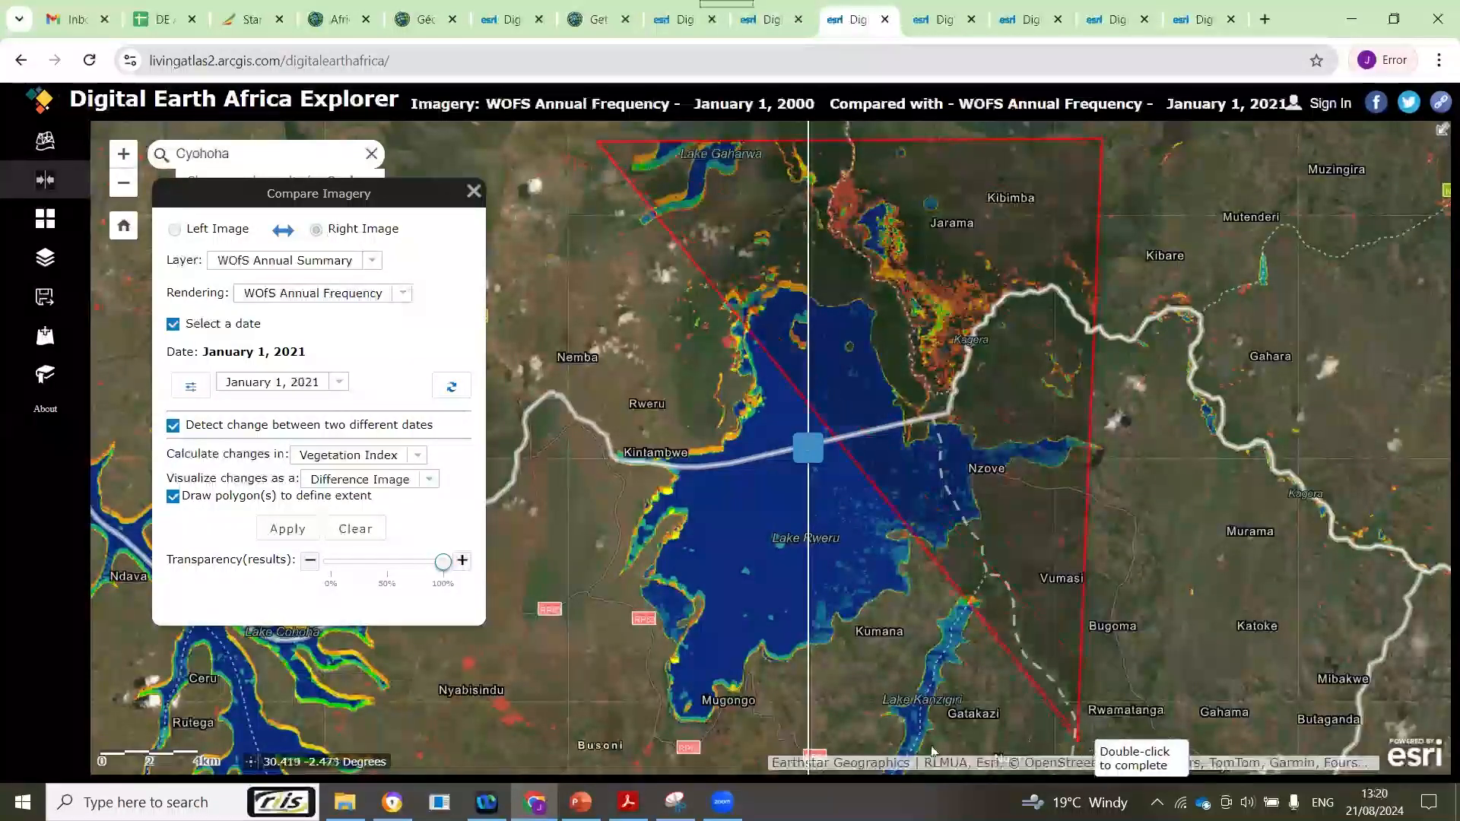
{"action": "left_click", "coordinate": [597, 741]}
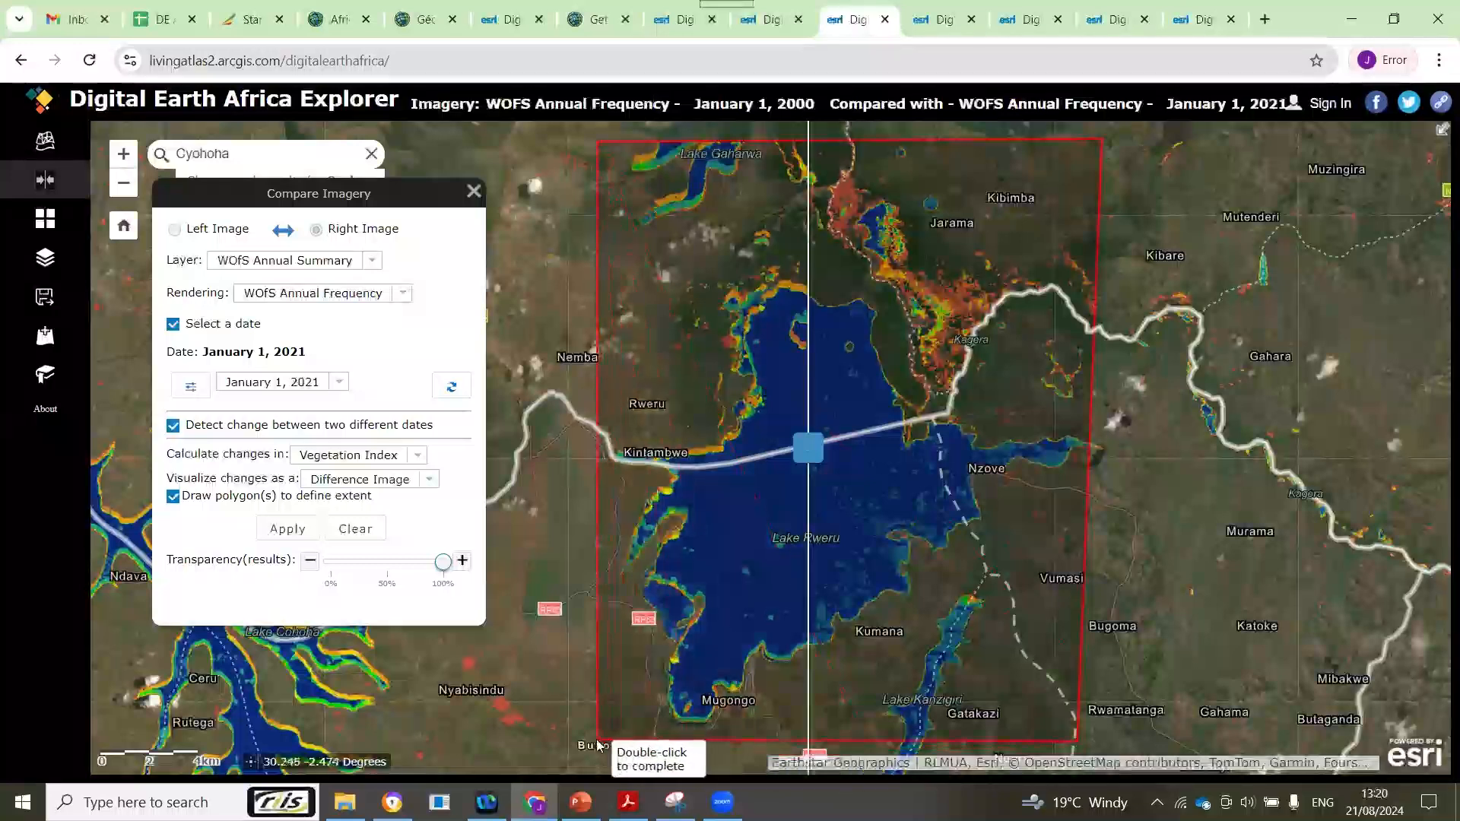
{"action": "double_click", "coordinate": [597, 743]}
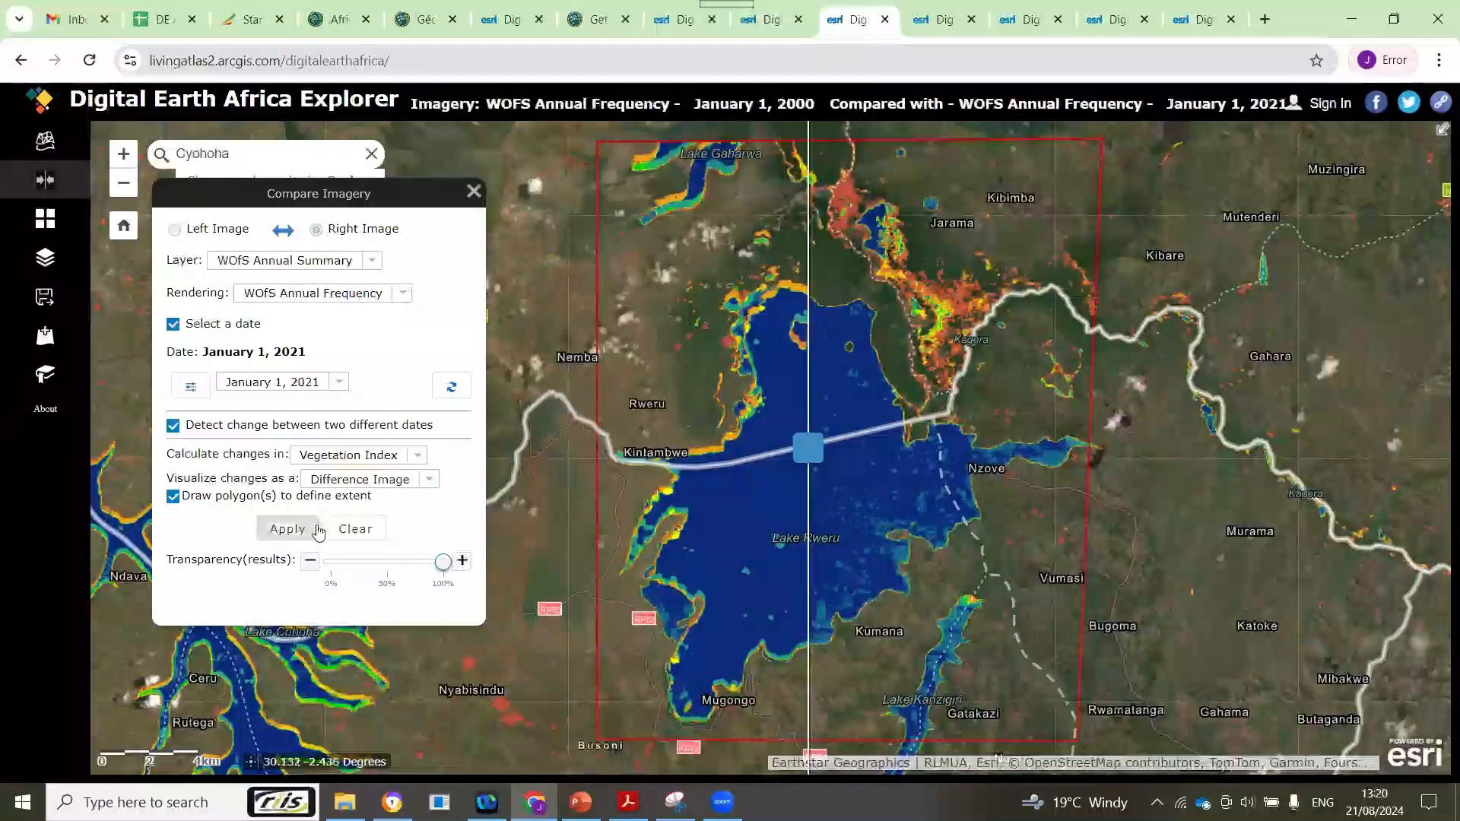
{"action": "left_click", "coordinate": [289, 529]}
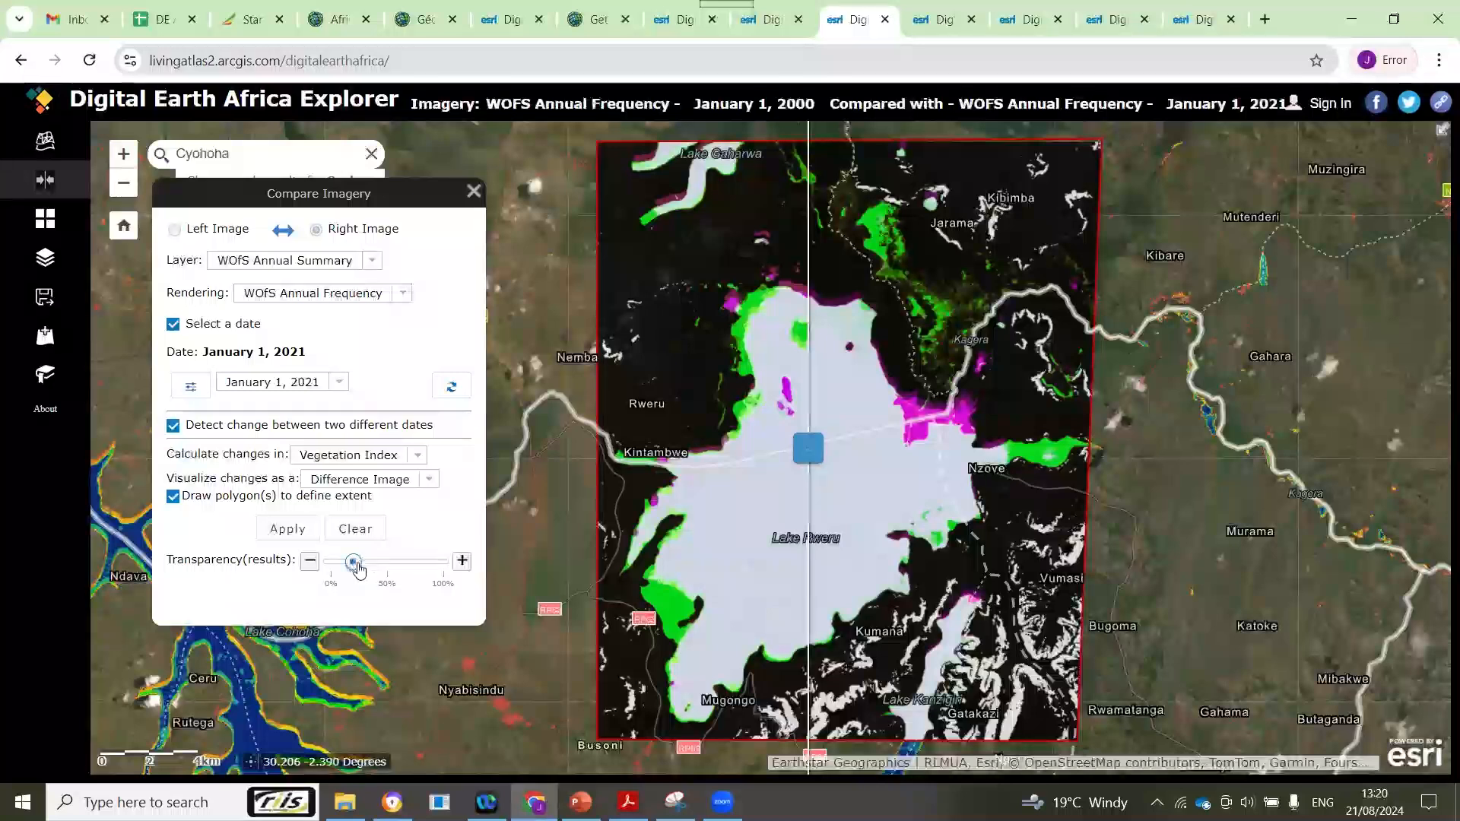
Step: Set the change results' transparency to 100% and swipe across Lake Rweru to compare the 2000 and 2021 water frequency
{"action": "left_click_drag", "start_coordinate": [359, 569], "coordinate": [466, 570]}
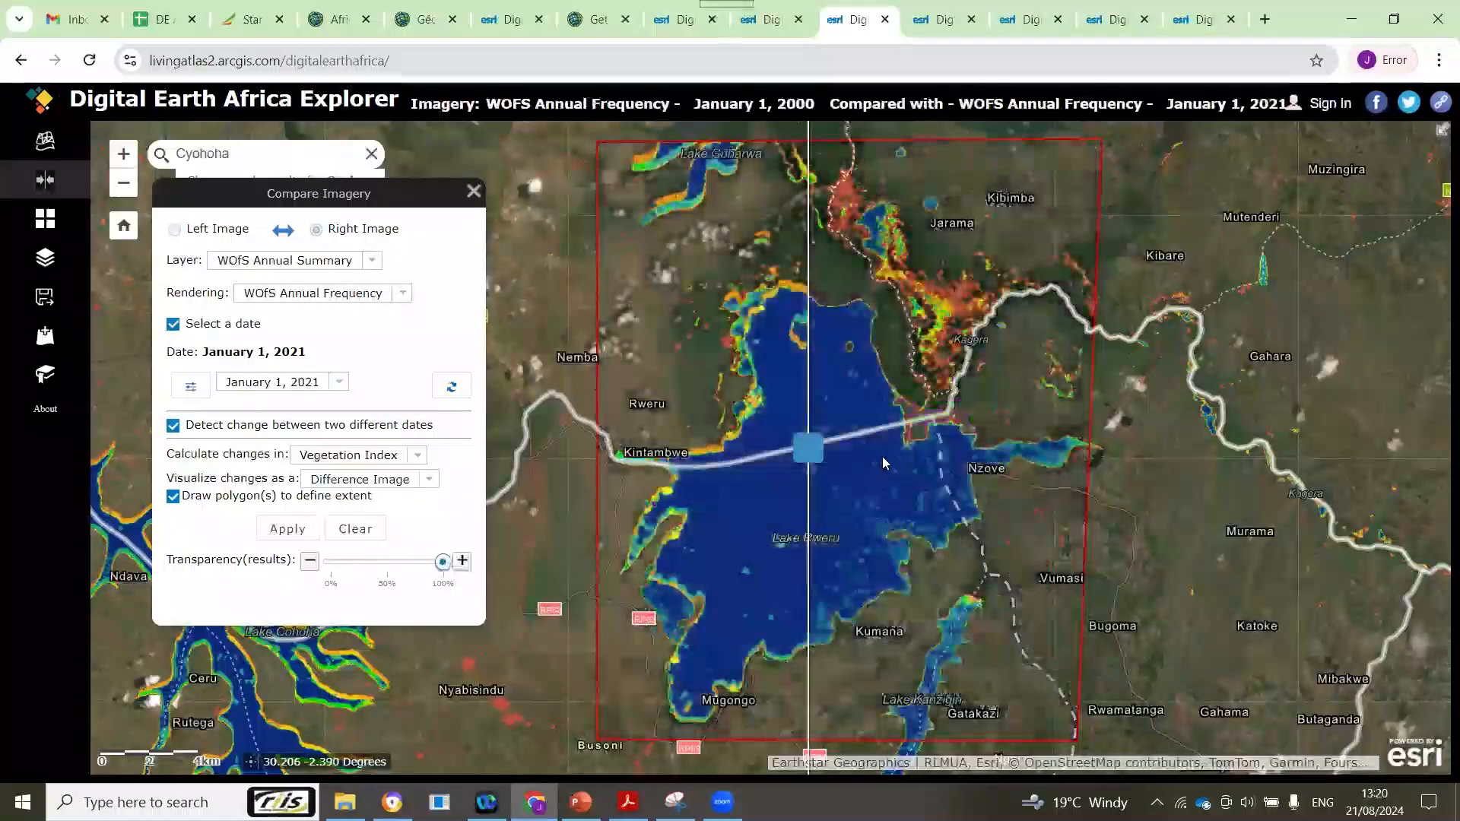
{"action": "scroll", "coordinate": [882, 461], "scroll_direction": "up", "scroll_amount": 3}
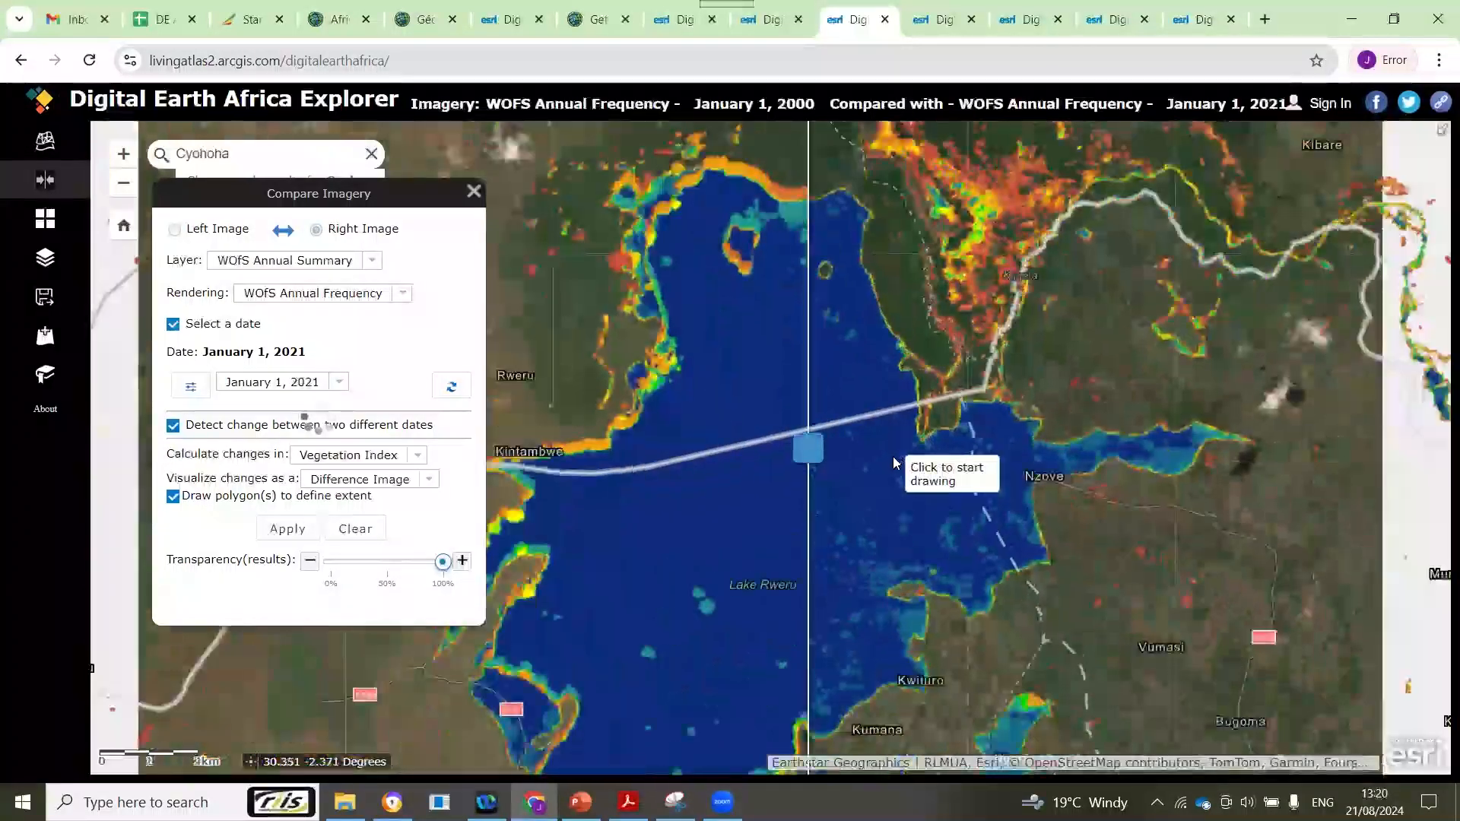
{"action": "scroll", "coordinate": [894, 461], "scroll_direction": "up", "scroll_amount": 1}
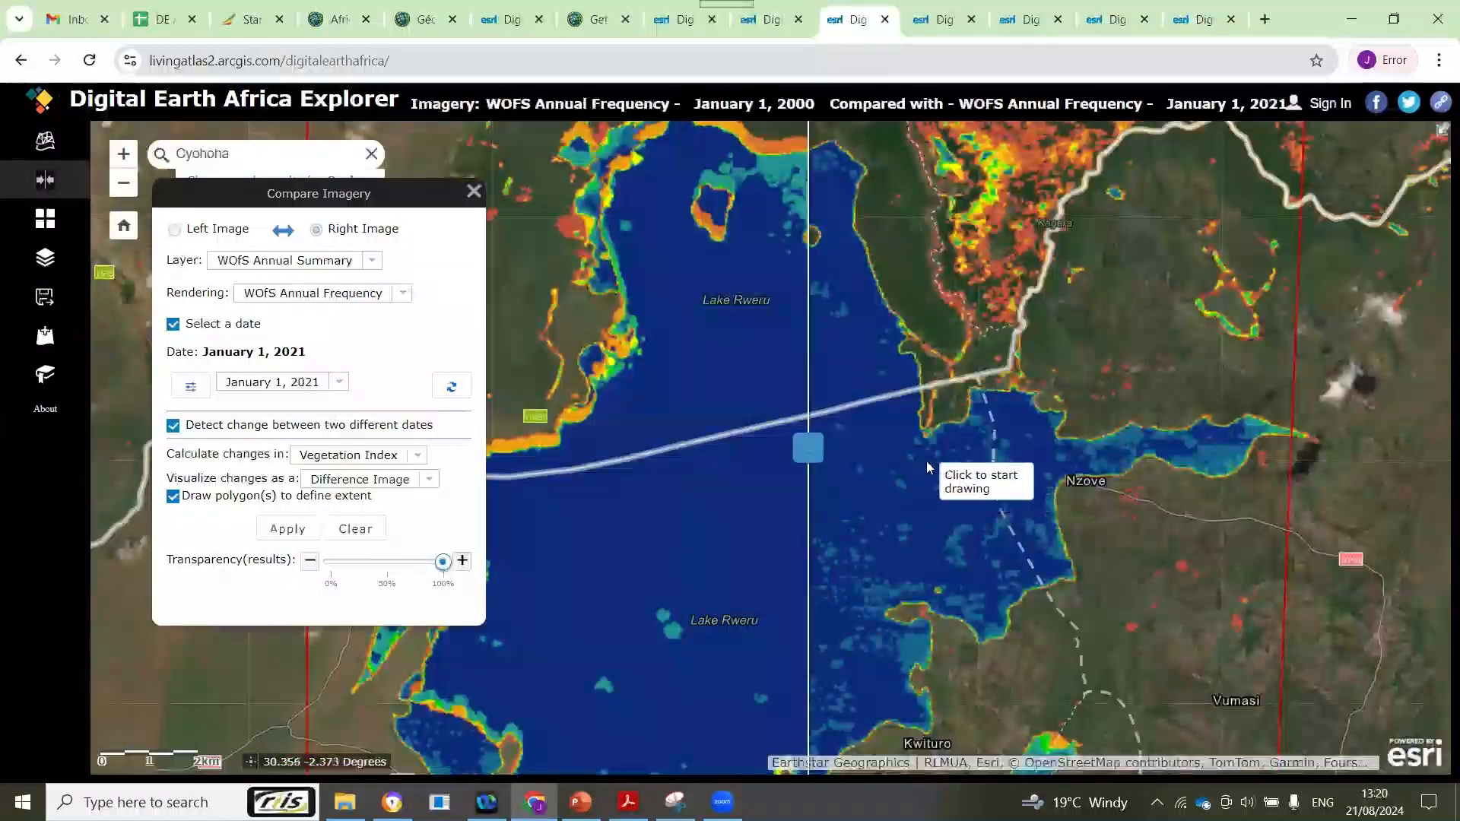
{"action": "scroll", "coordinate": [928, 466], "scroll_direction": "down", "scroll_amount": 1}
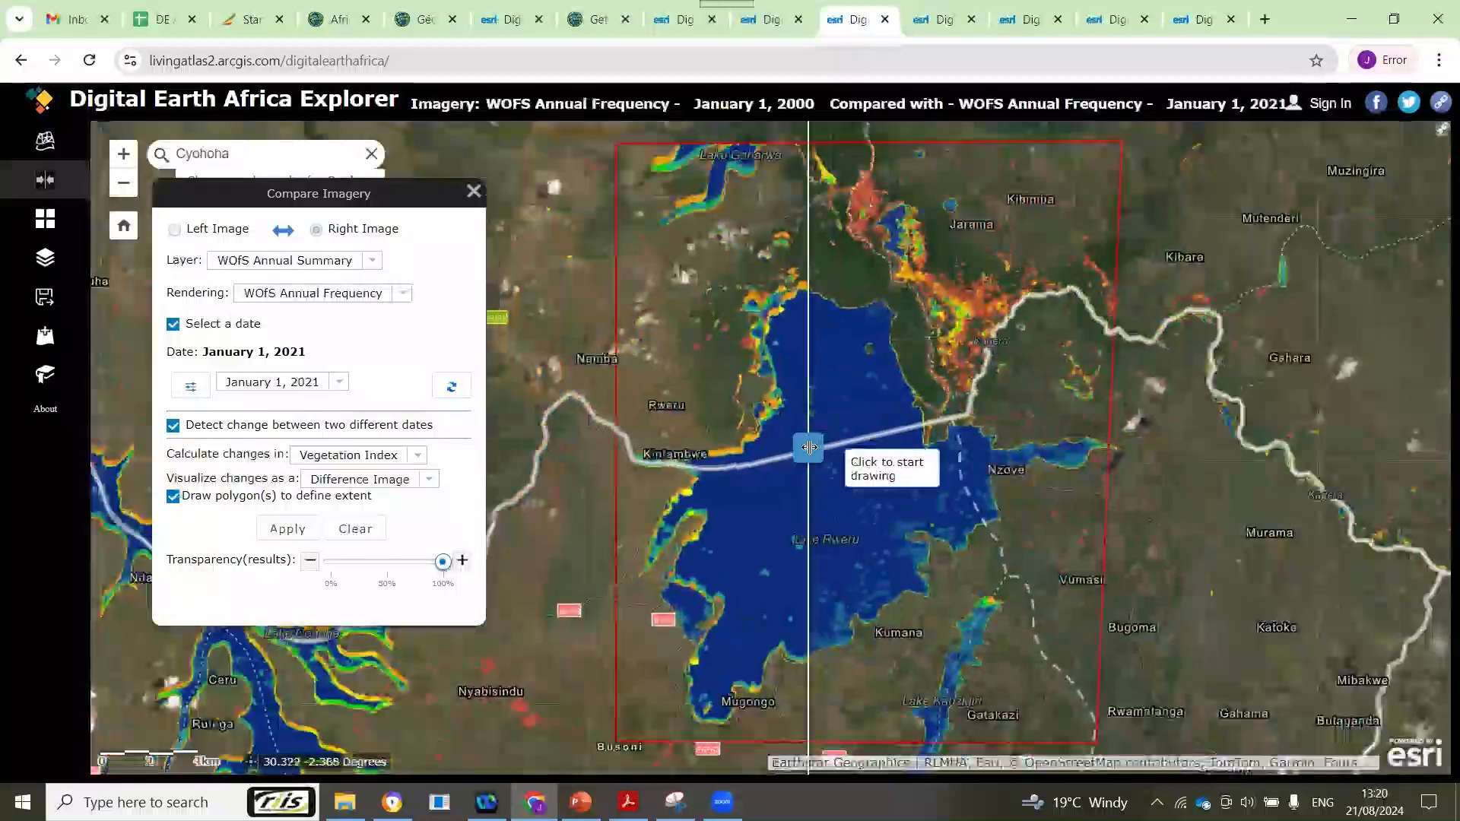
{"action": "left_click_drag", "start_coordinate": [808, 447], "coordinate": [669, 365]}
{"action": "left_click_drag", "start_coordinate": [940, 325], "coordinate": [900, 325]}
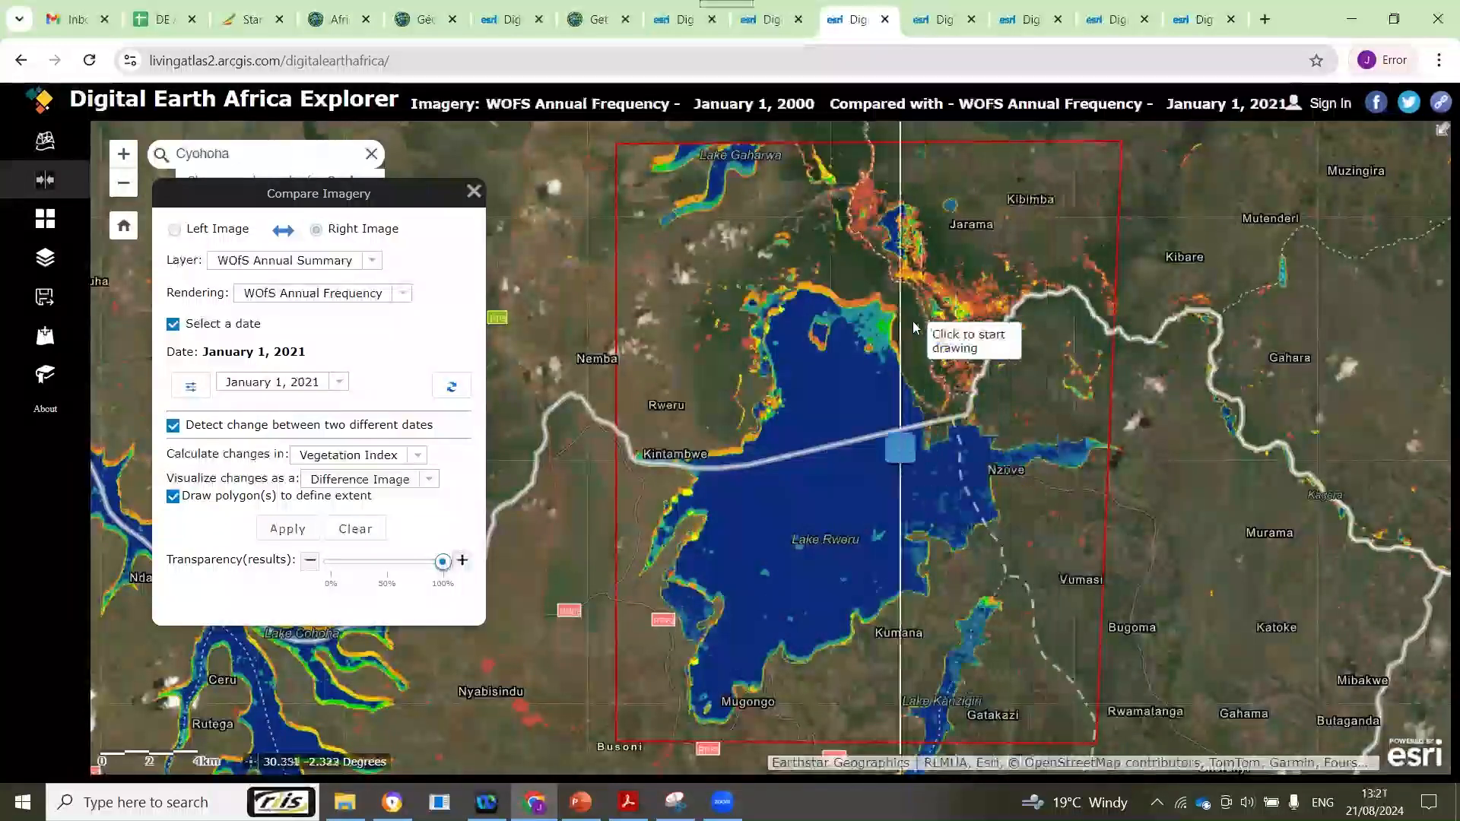
Step: Switch to the prepared WOfS Annual Summary lake view and step its date back to 2014 and forward year by year to 2021
{"action": "left_click", "coordinate": [922, 22]}
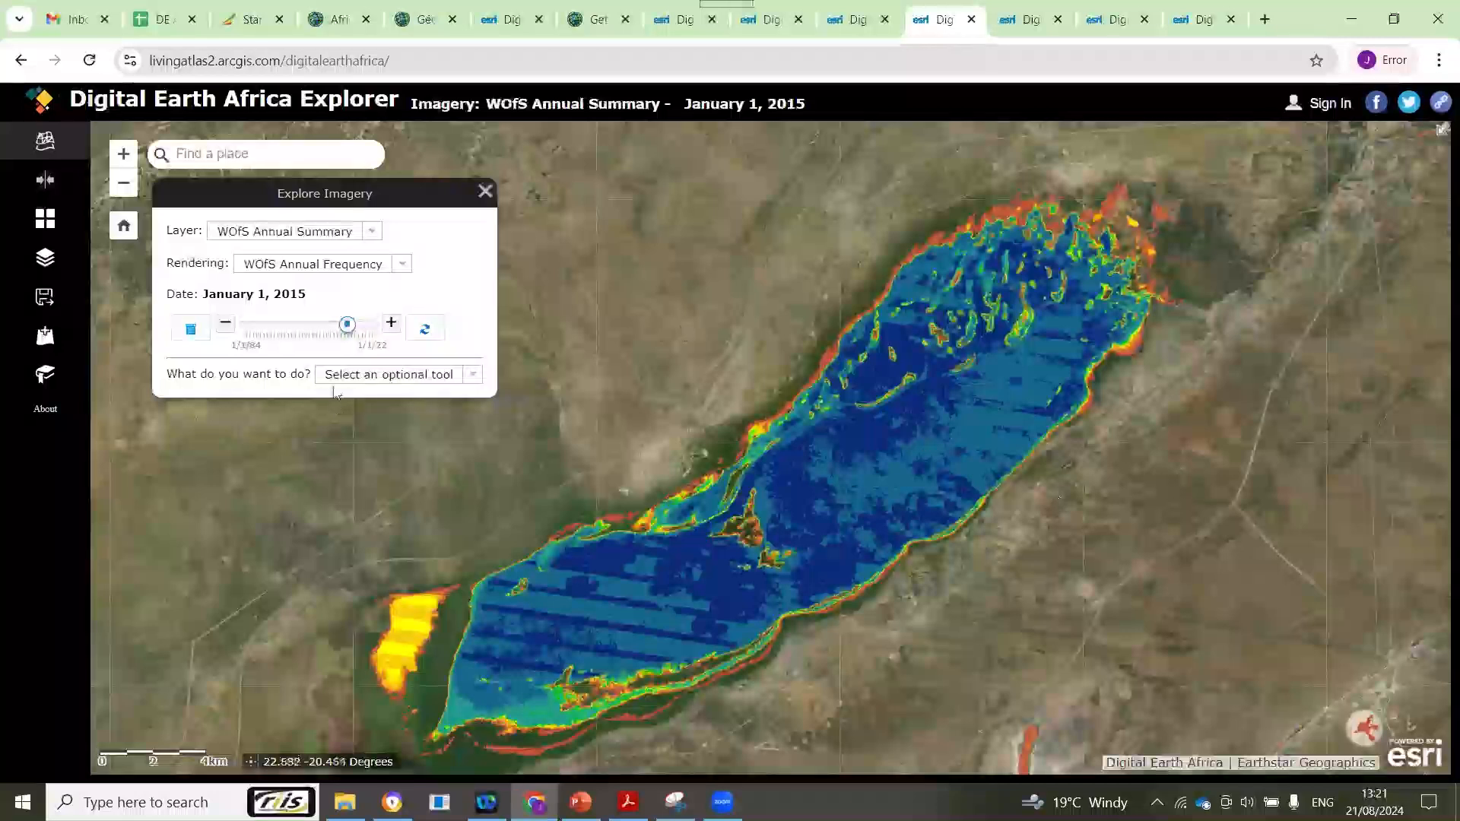
{"action": "left_click", "coordinate": [228, 324]}
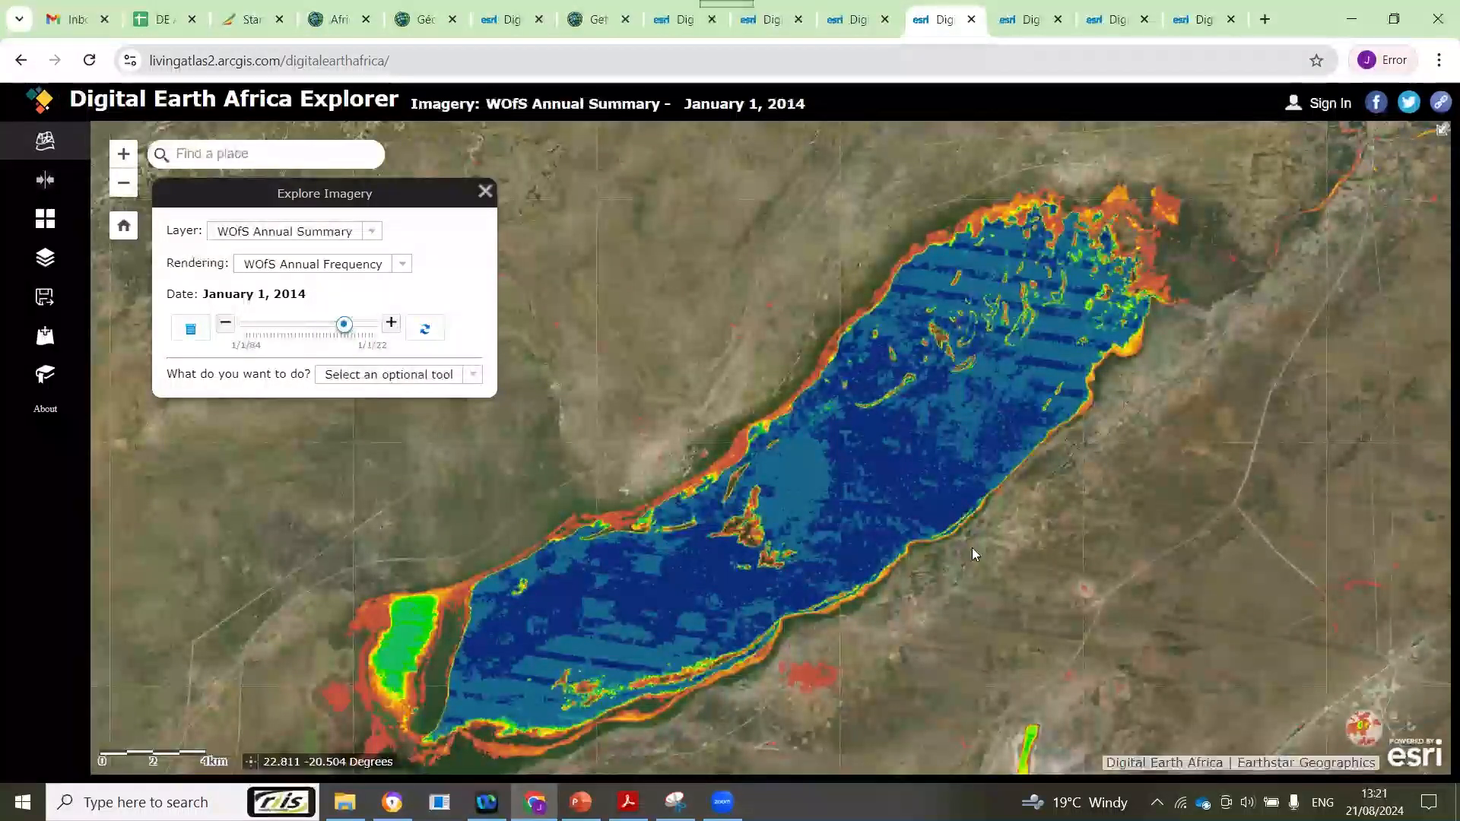
{"action": "left_click", "coordinate": [391, 323]}
{"action": "left_click", "coordinate": [391, 323]}
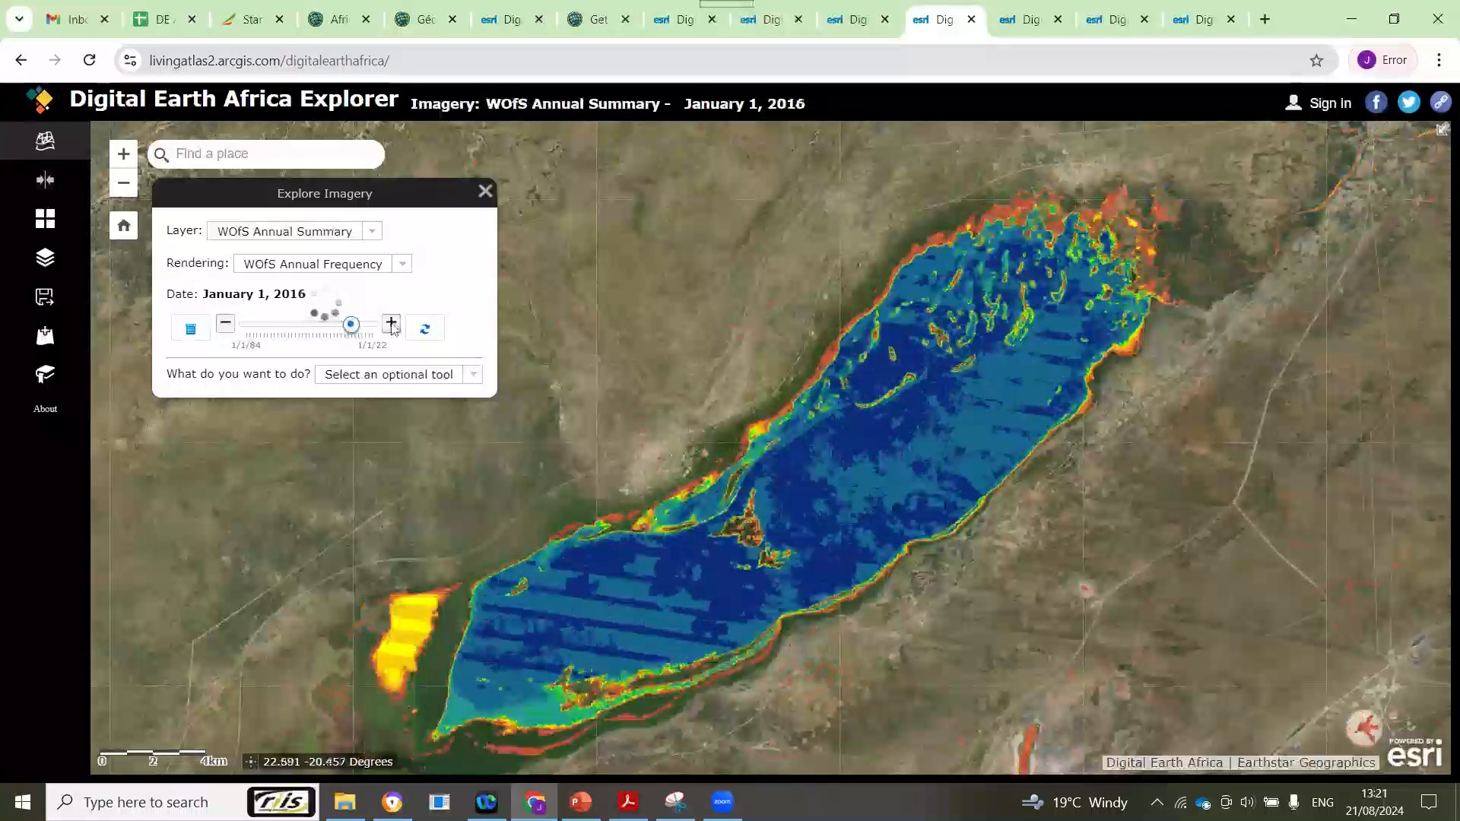
{"action": "left_click", "coordinate": [392, 323]}
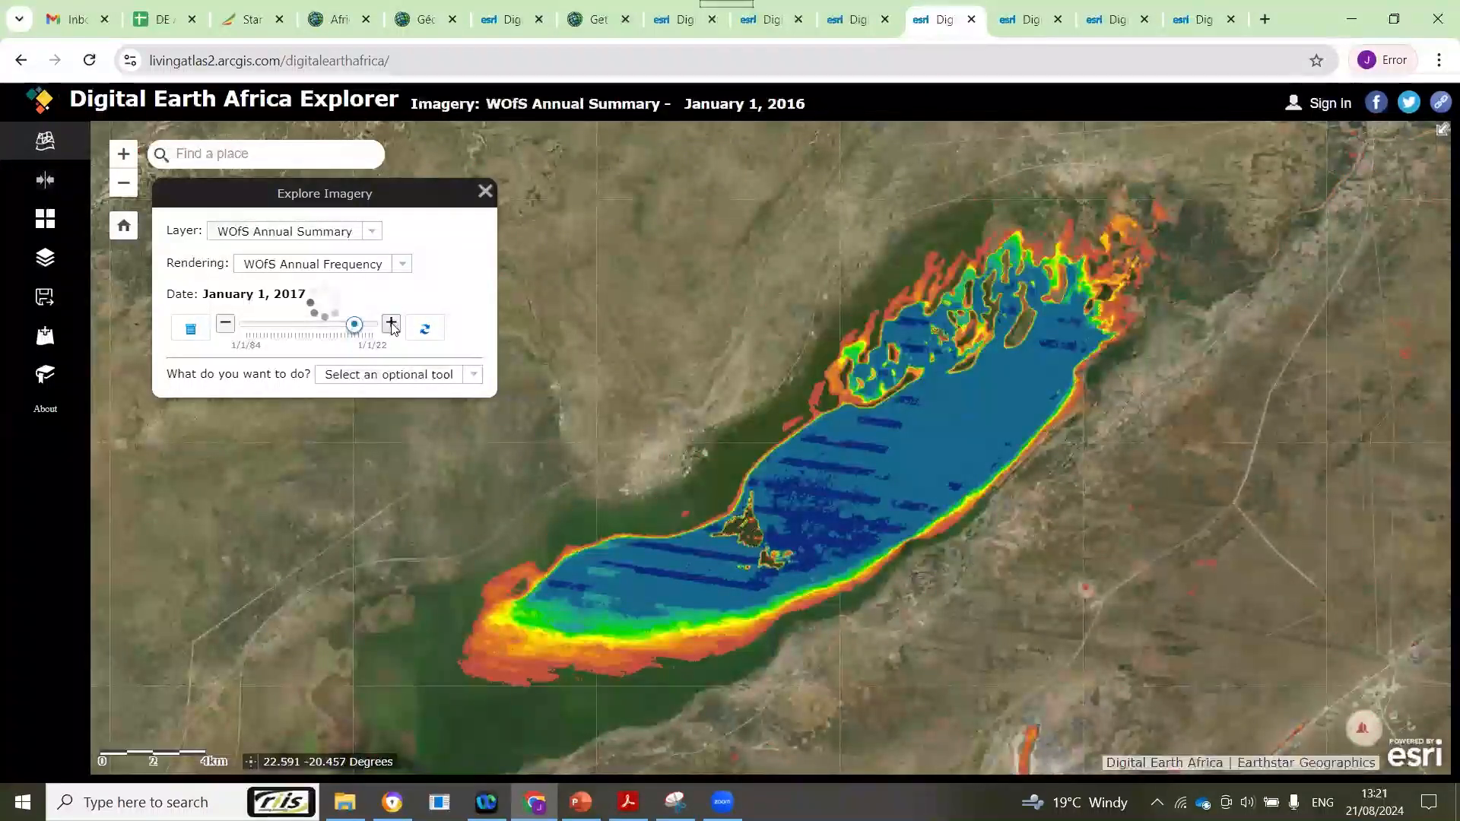
{"action": "left_click", "coordinate": [392, 324]}
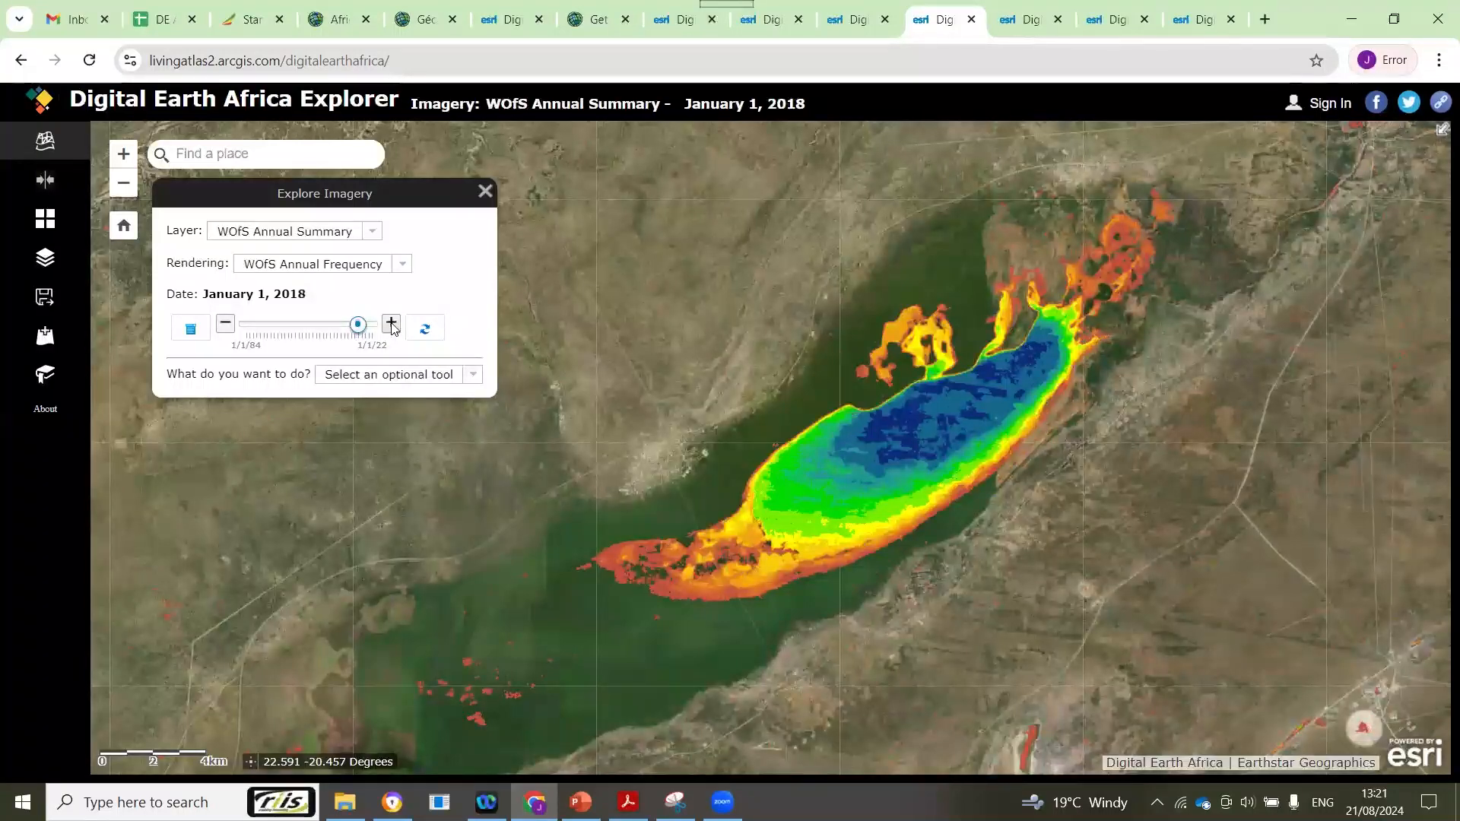
{"action": "left_click", "coordinate": [391, 324]}
{"action": "left_click", "coordinate": [391, 323]}
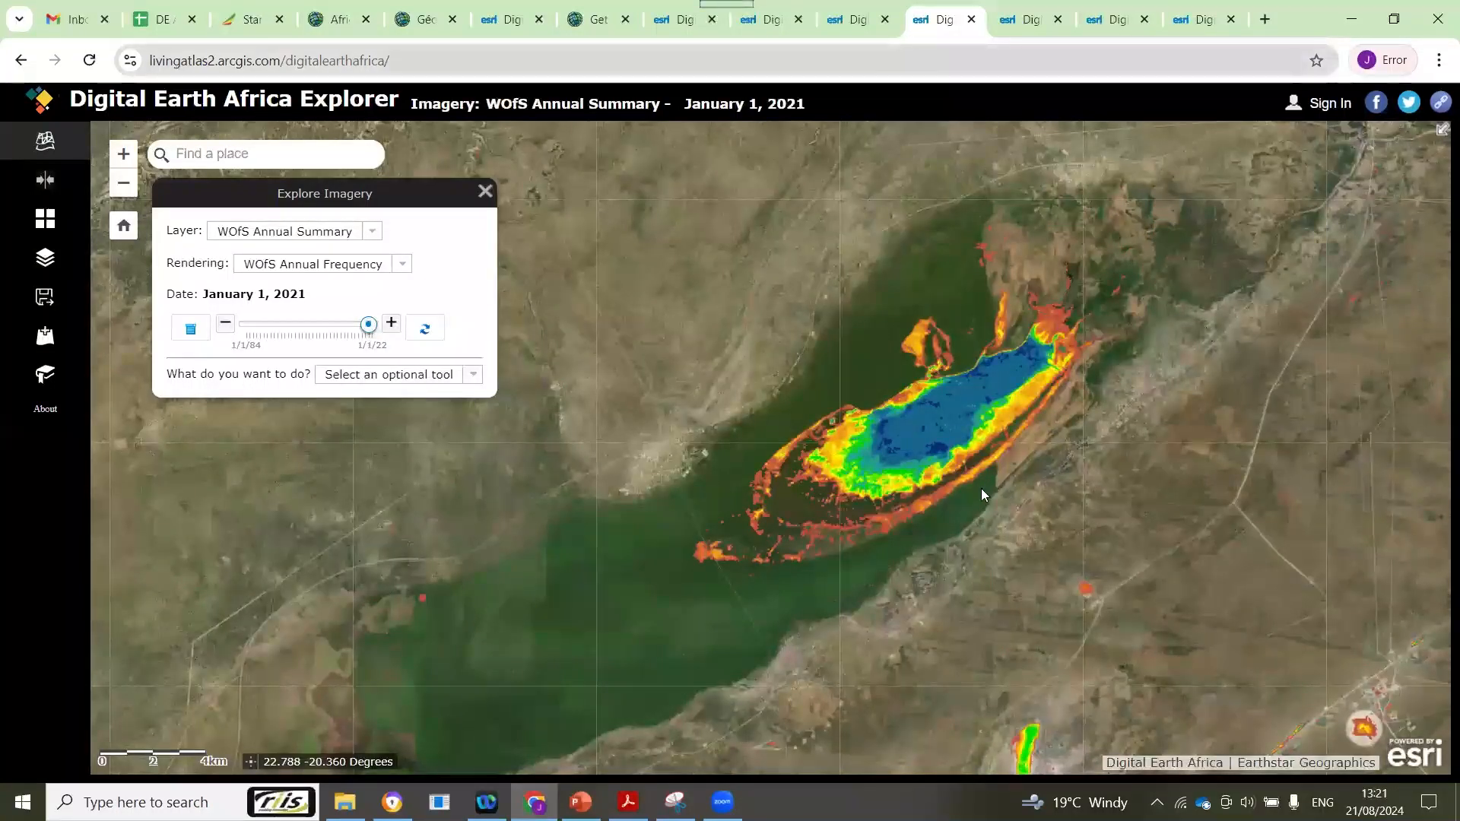
Step: Switch to the prepared Barrage Sidi Salem Water Index view, show its dates on a time slider, and compare 2018 with 2019
{"action": "key", "text": "ctrl+Tab"}
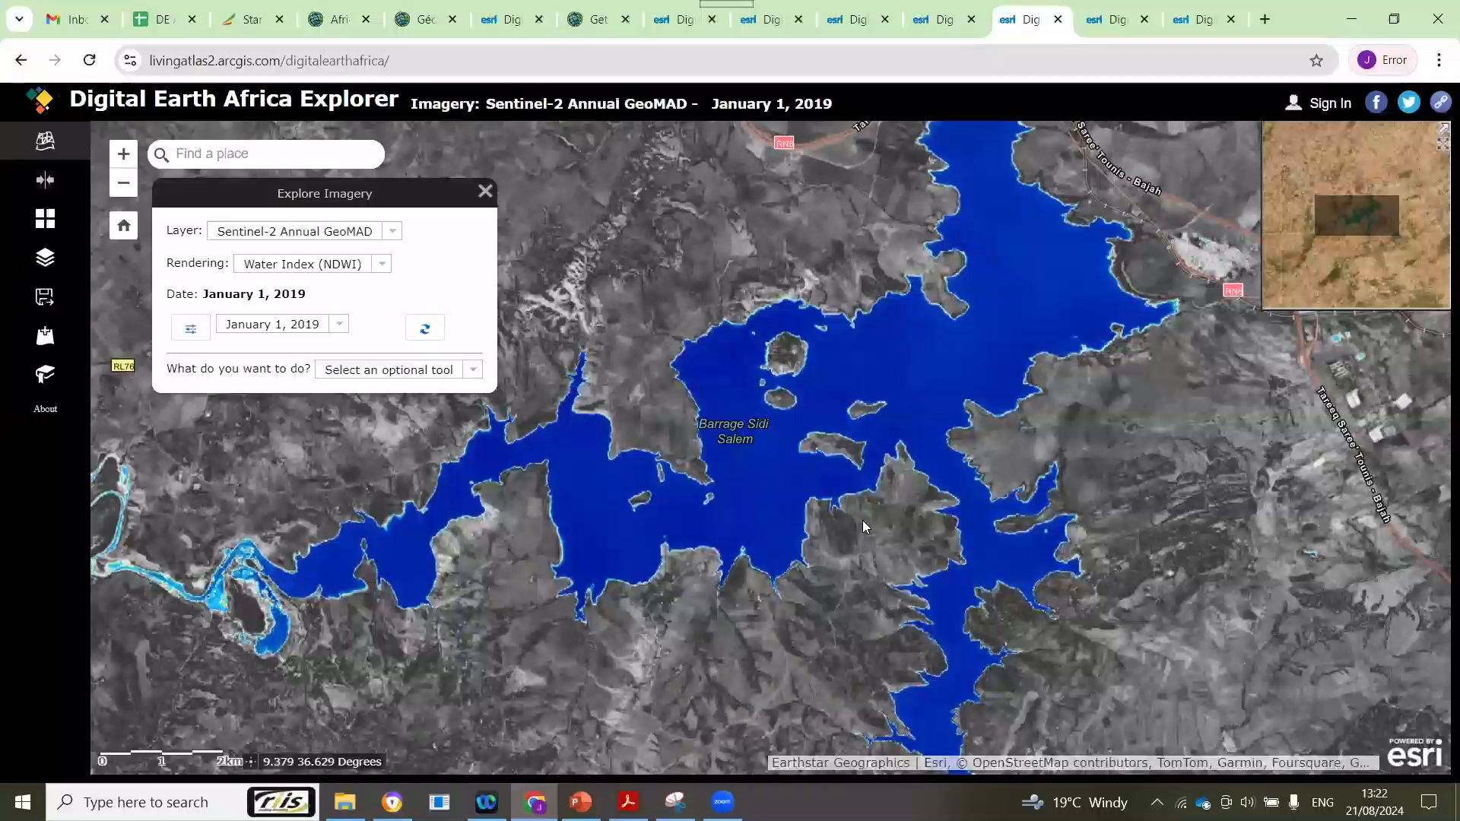
{"action": "left_click", "coordinate": [189, 332]}
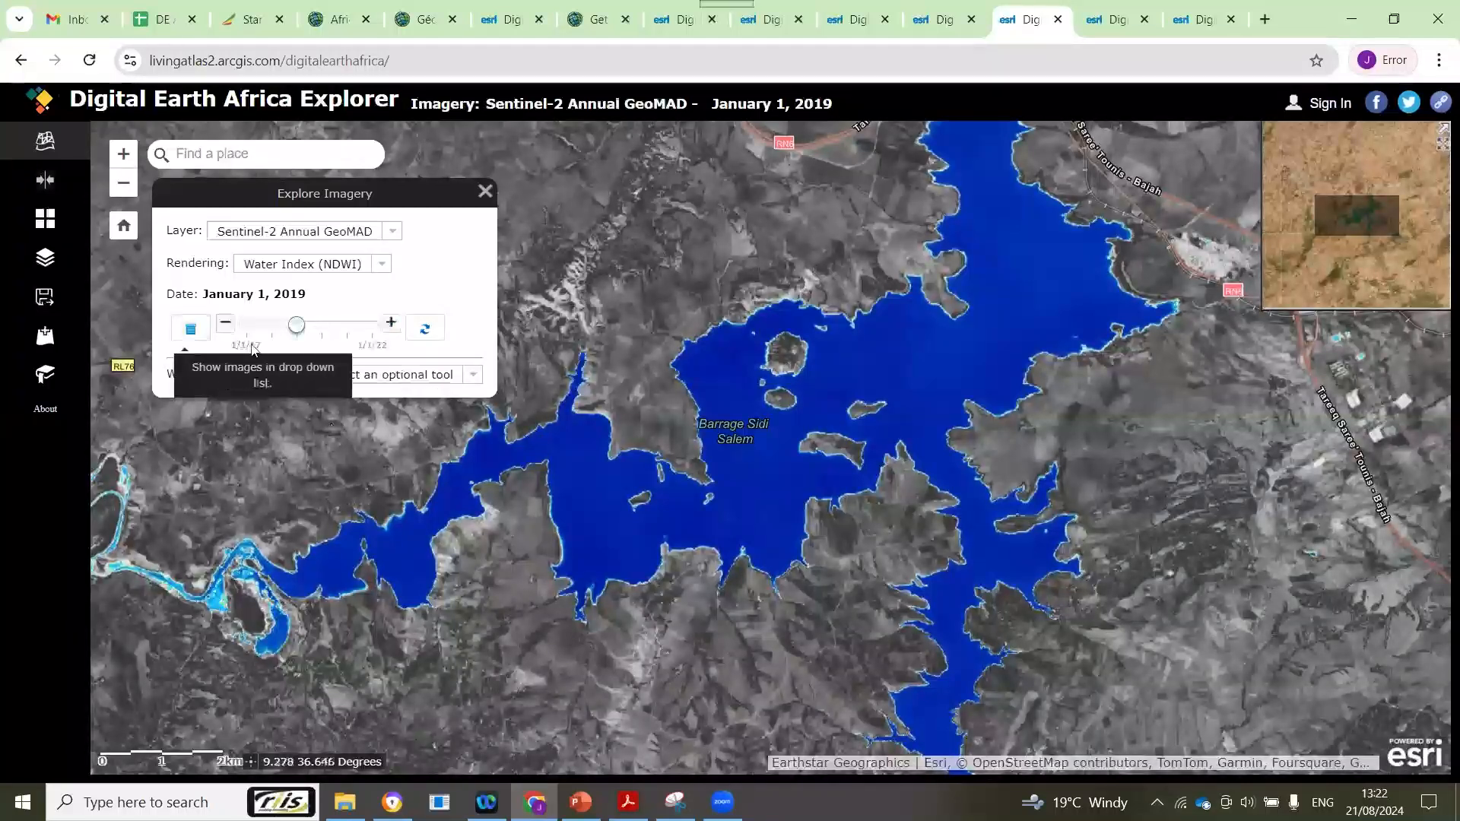
{"action": "left_click", "coordinate": [226, 325]}
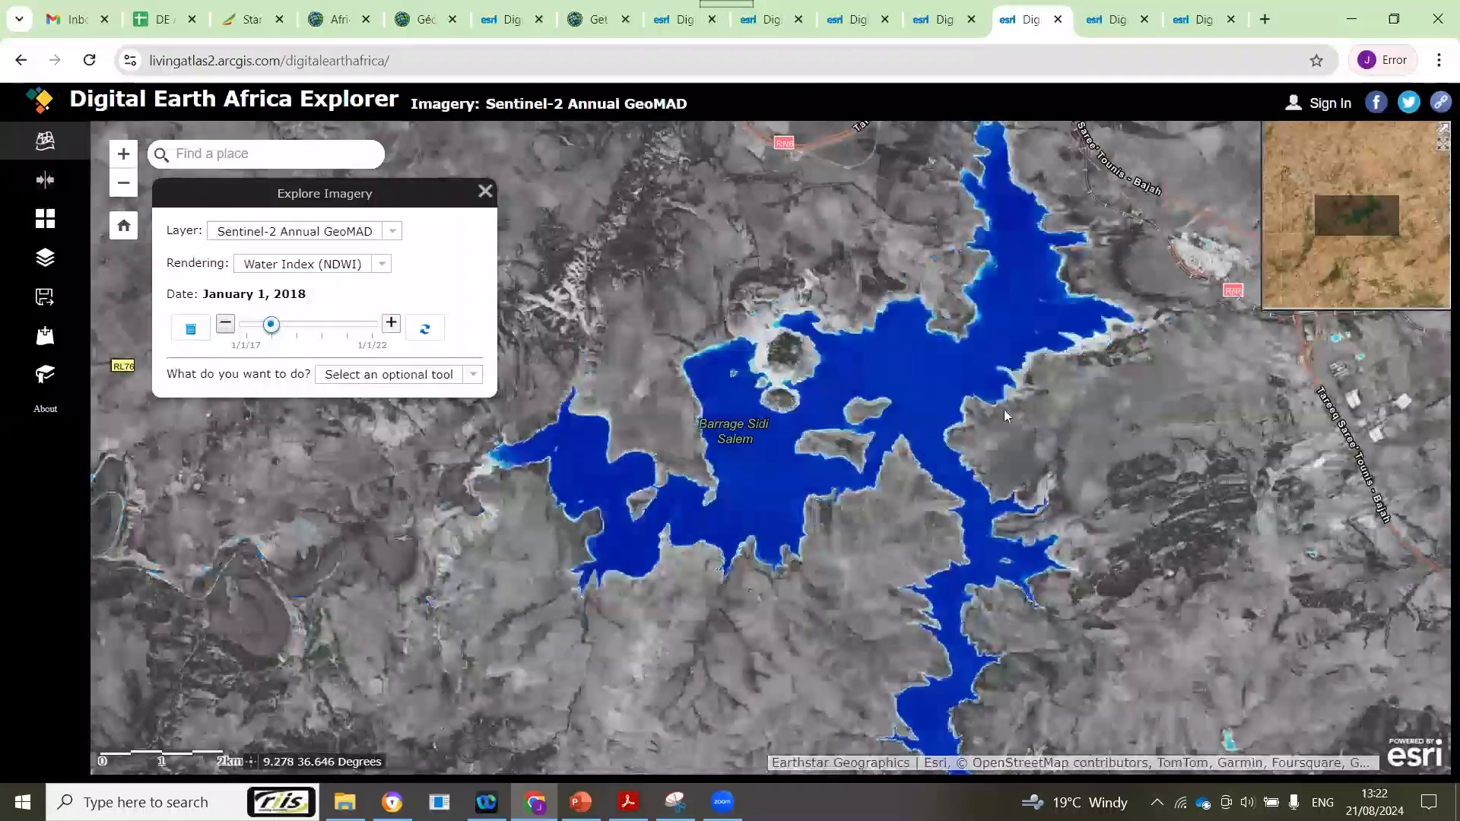
{"action": "left_click", "coordinate": [391, 323]}
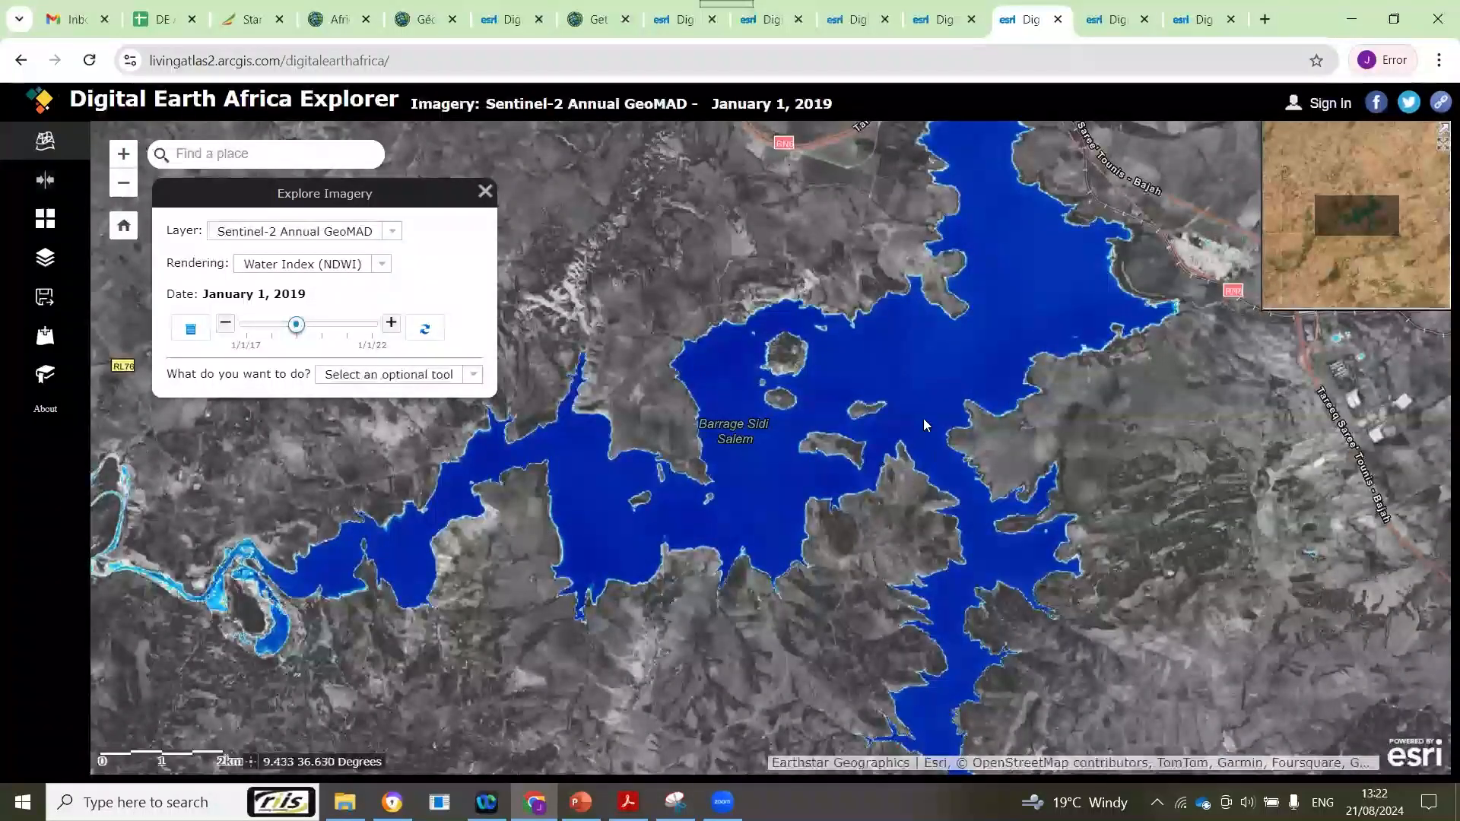
Step: Set the Barrage Sidi Salem imagery date back to January 1, 2017 and step it forward through the years to 2022
{"action": "scroll", "coordinate": [957, 433], "scroll_direction": "down", "scroll_amount": 1}
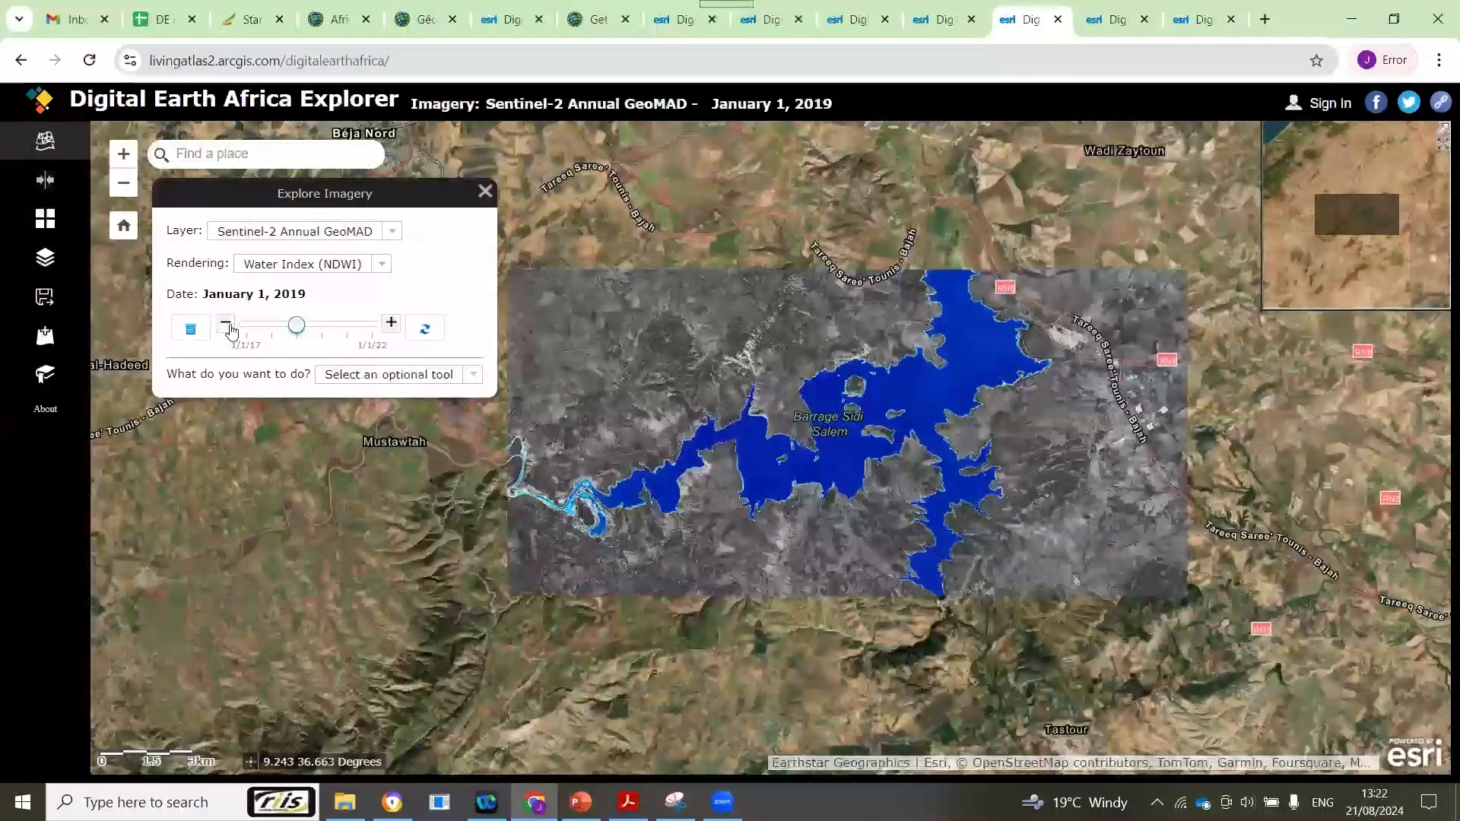
{"action": "left_click", "coordinate": [231, 329]}
{"action": "left_click", "coordinate": [230, 329]}
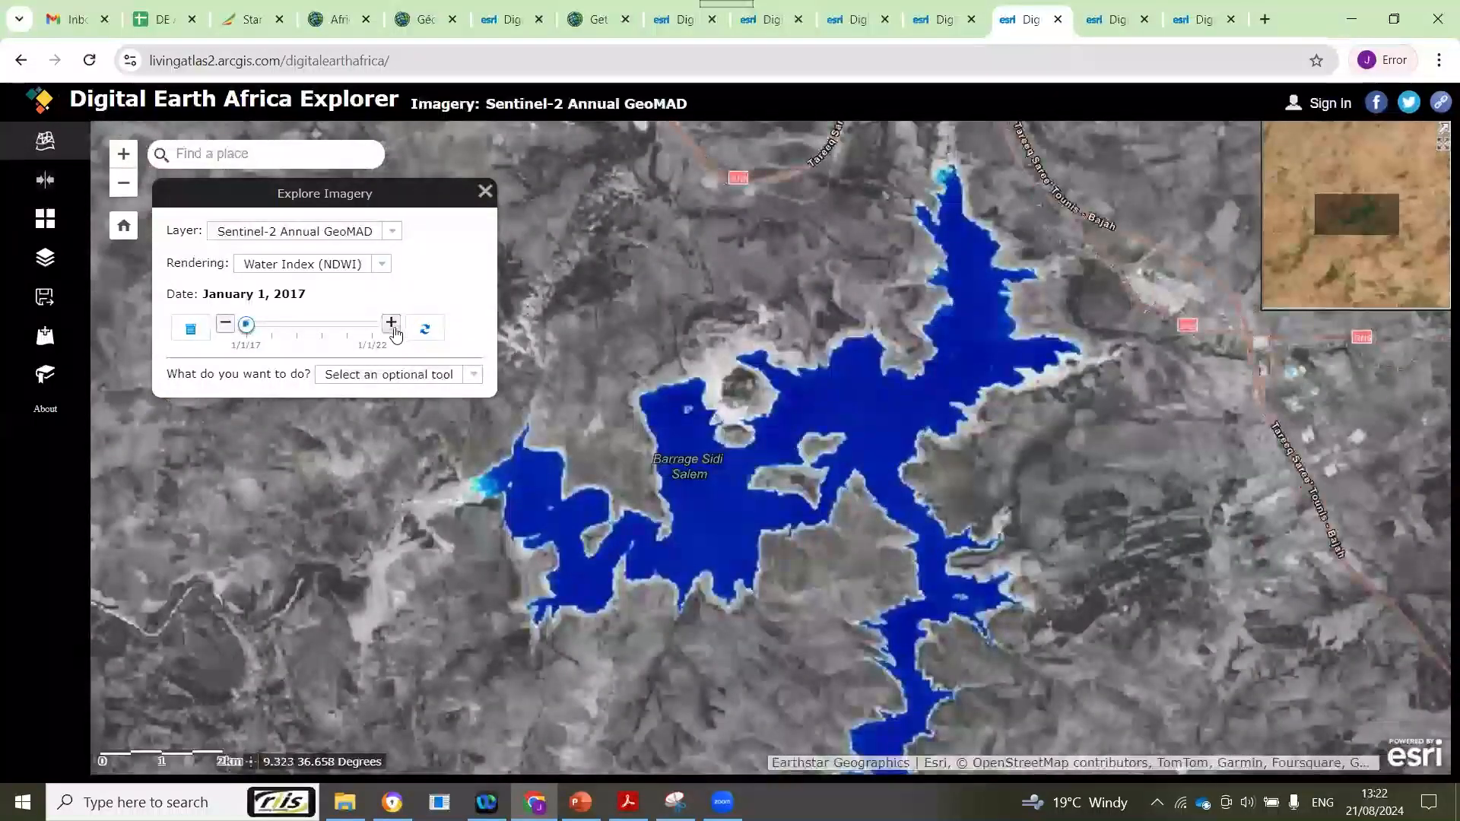
{"action": "double_click", "coordinate": [392, 328]}
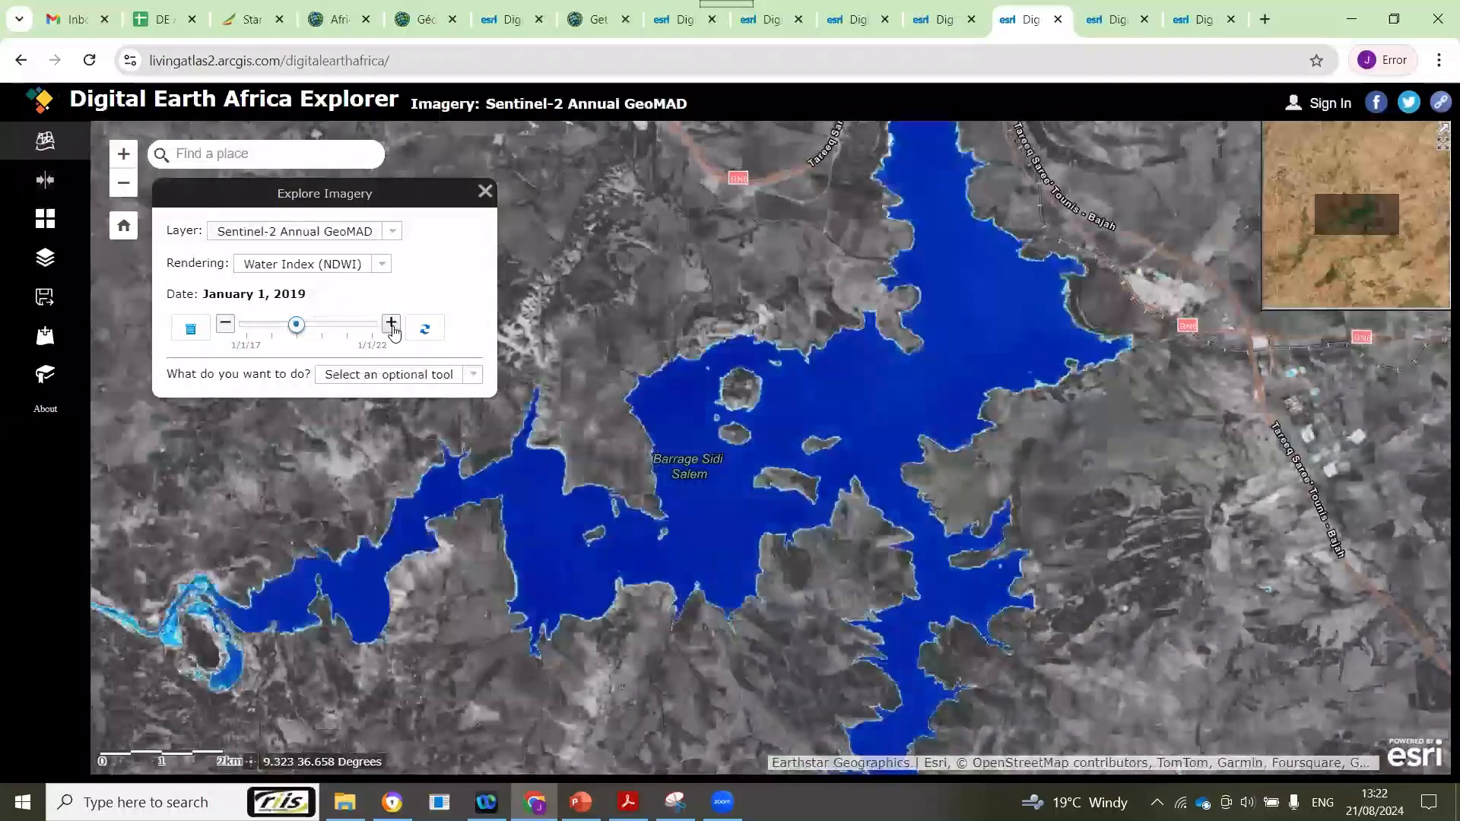
{"action": "left_click", "coordinate": [392, 329]}
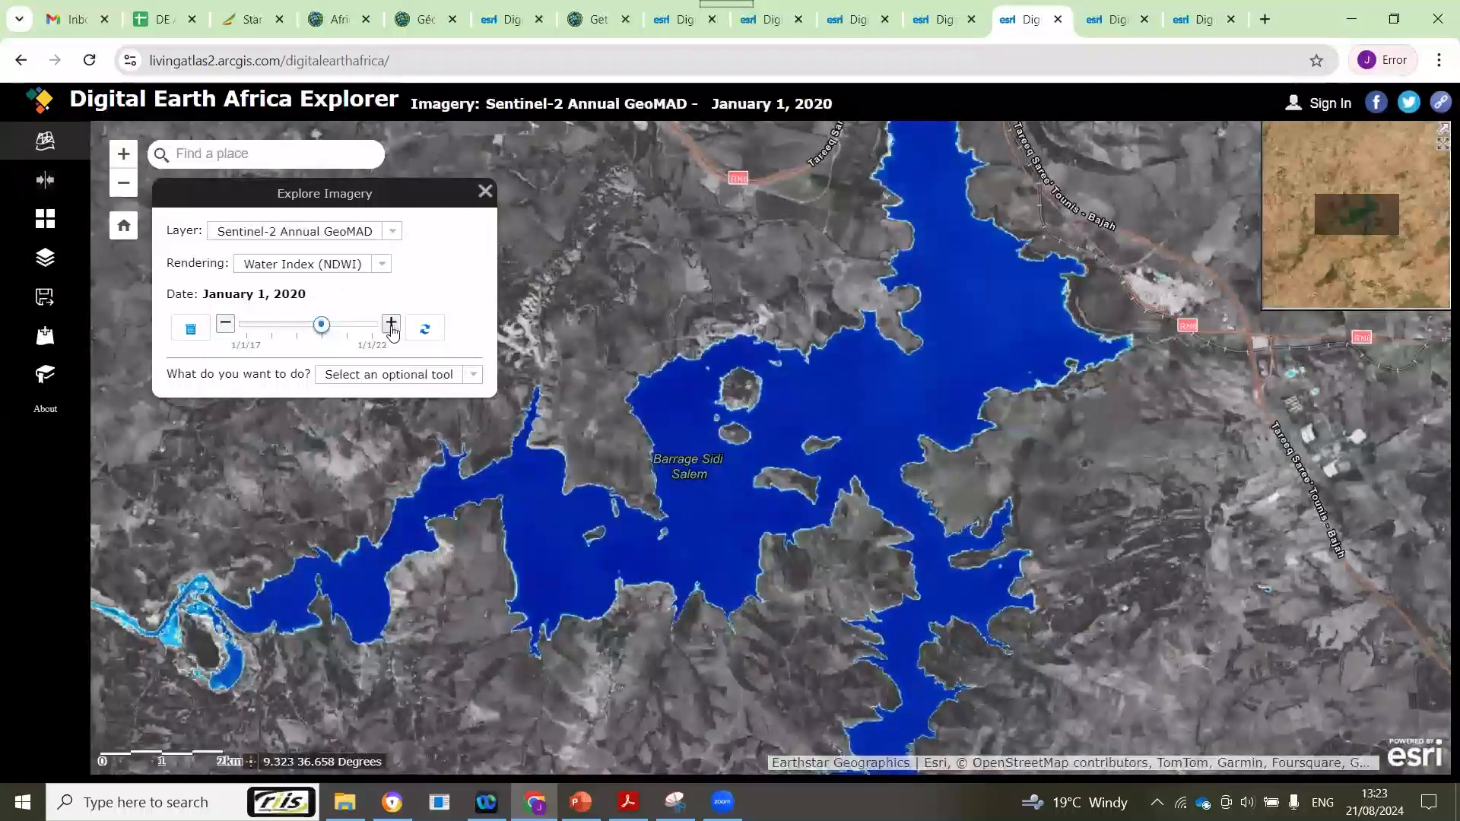
{"action": "left_click", "coordinate": [391, 333]}
{"action": "left_click", "coordinate": [392, 333]}
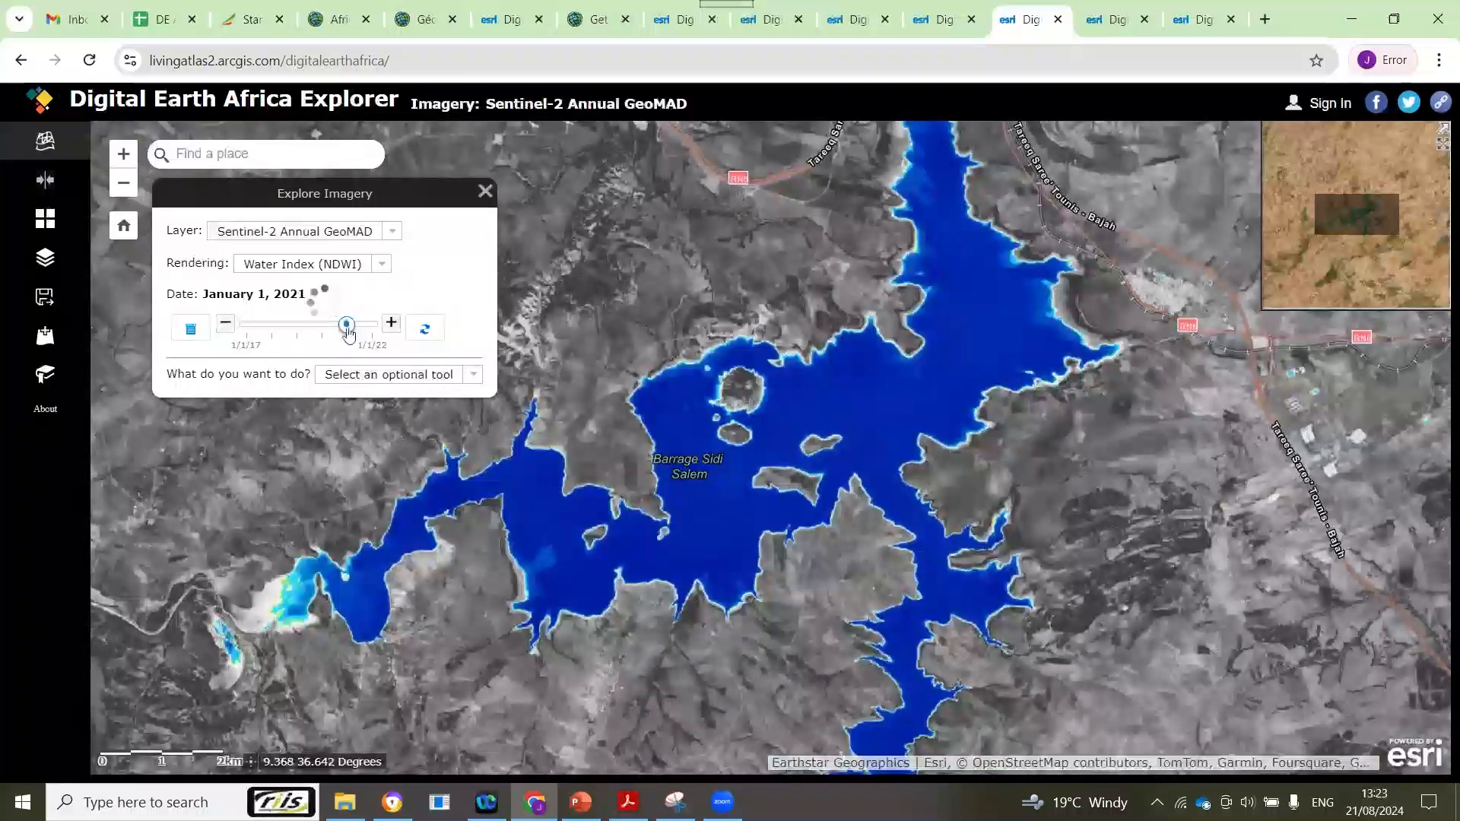
{"action": "left_click", "coordinate": [391, 327]}
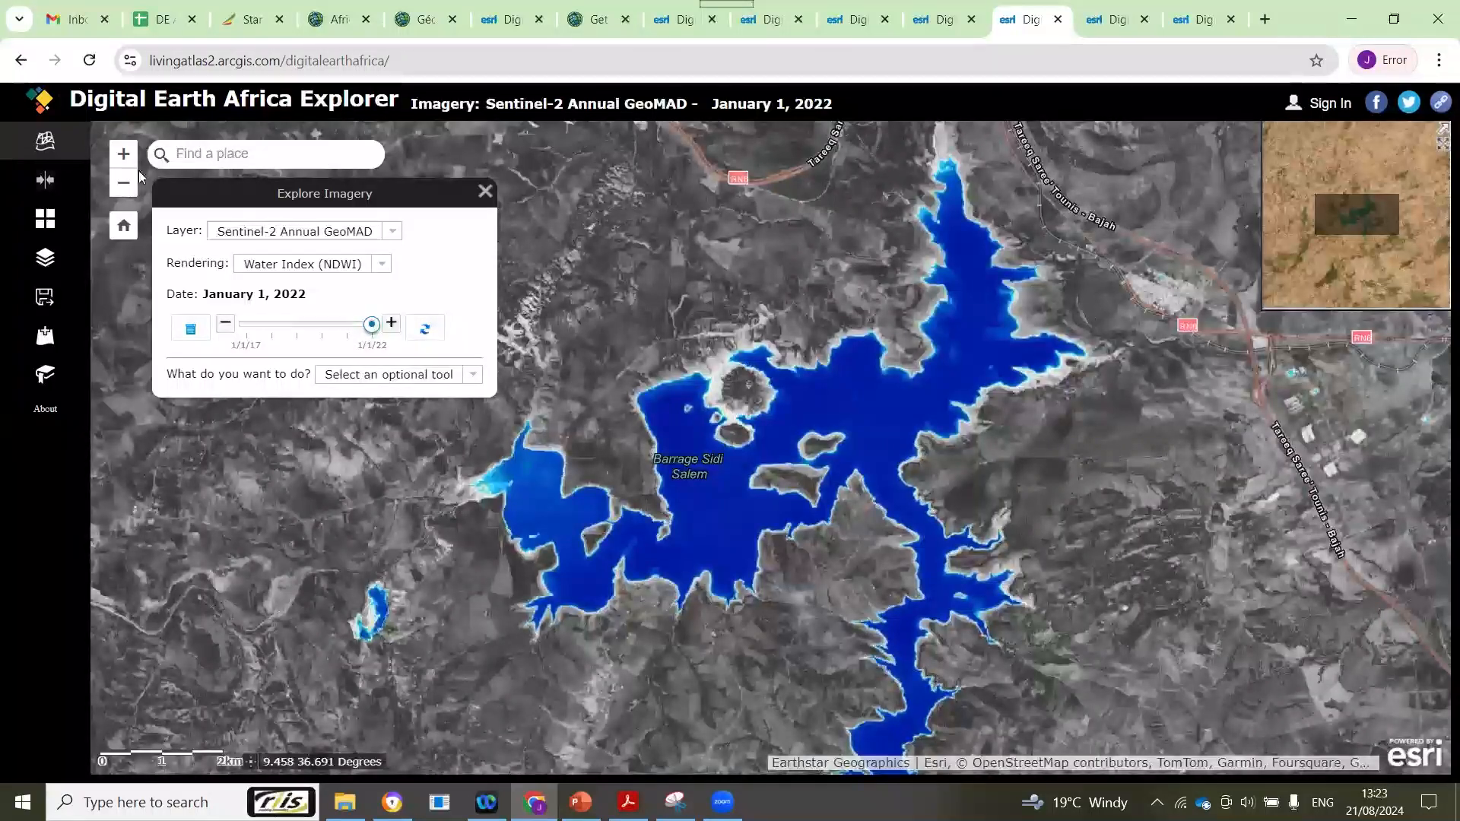
Step: Close the imagery settings and sign in to ArcGIS Online with the account username and password
{"action": "left_click", "coordinate": [46, 141]}
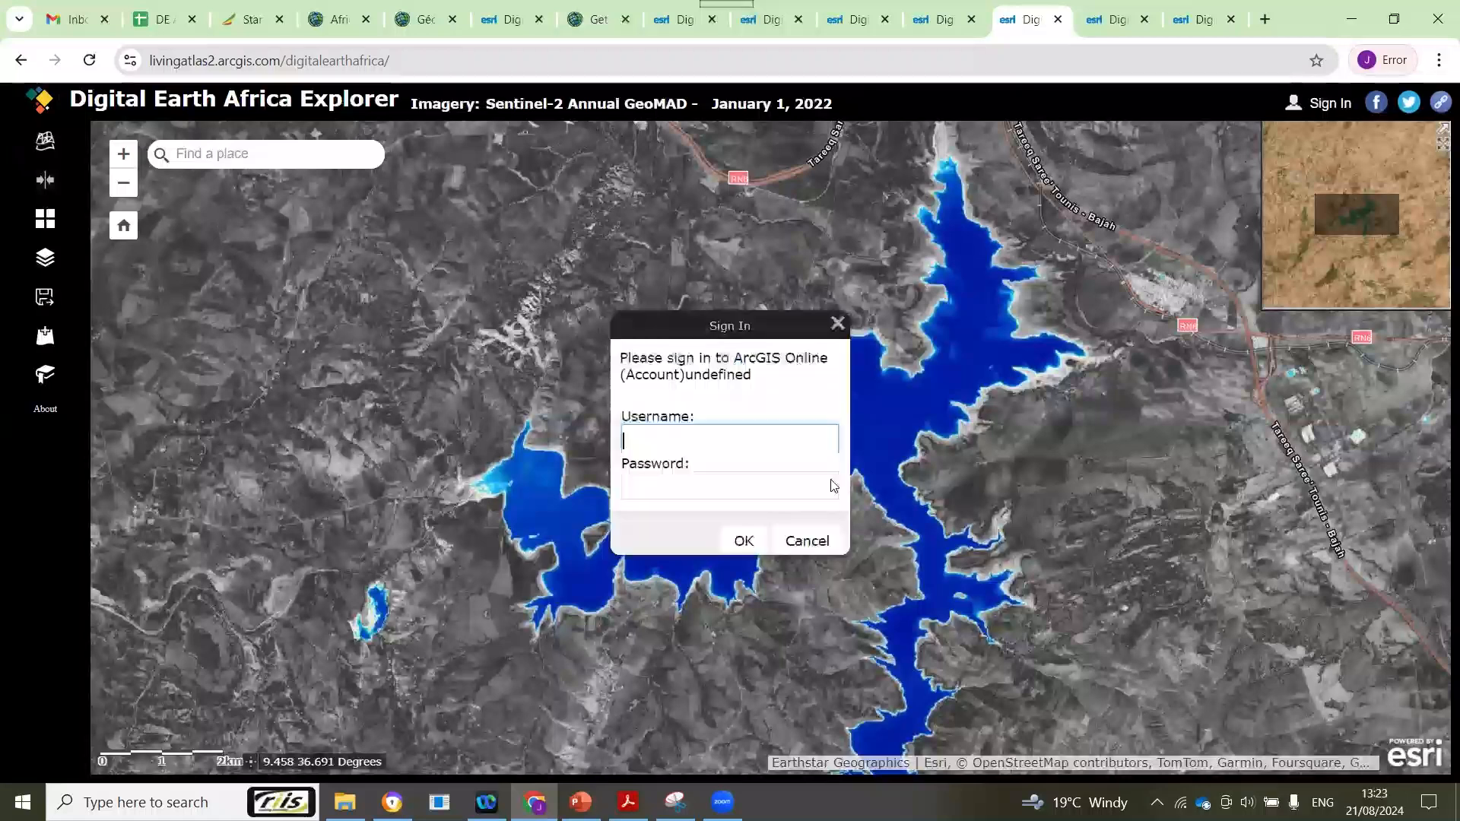
{"action": "key", "text": "Return"}
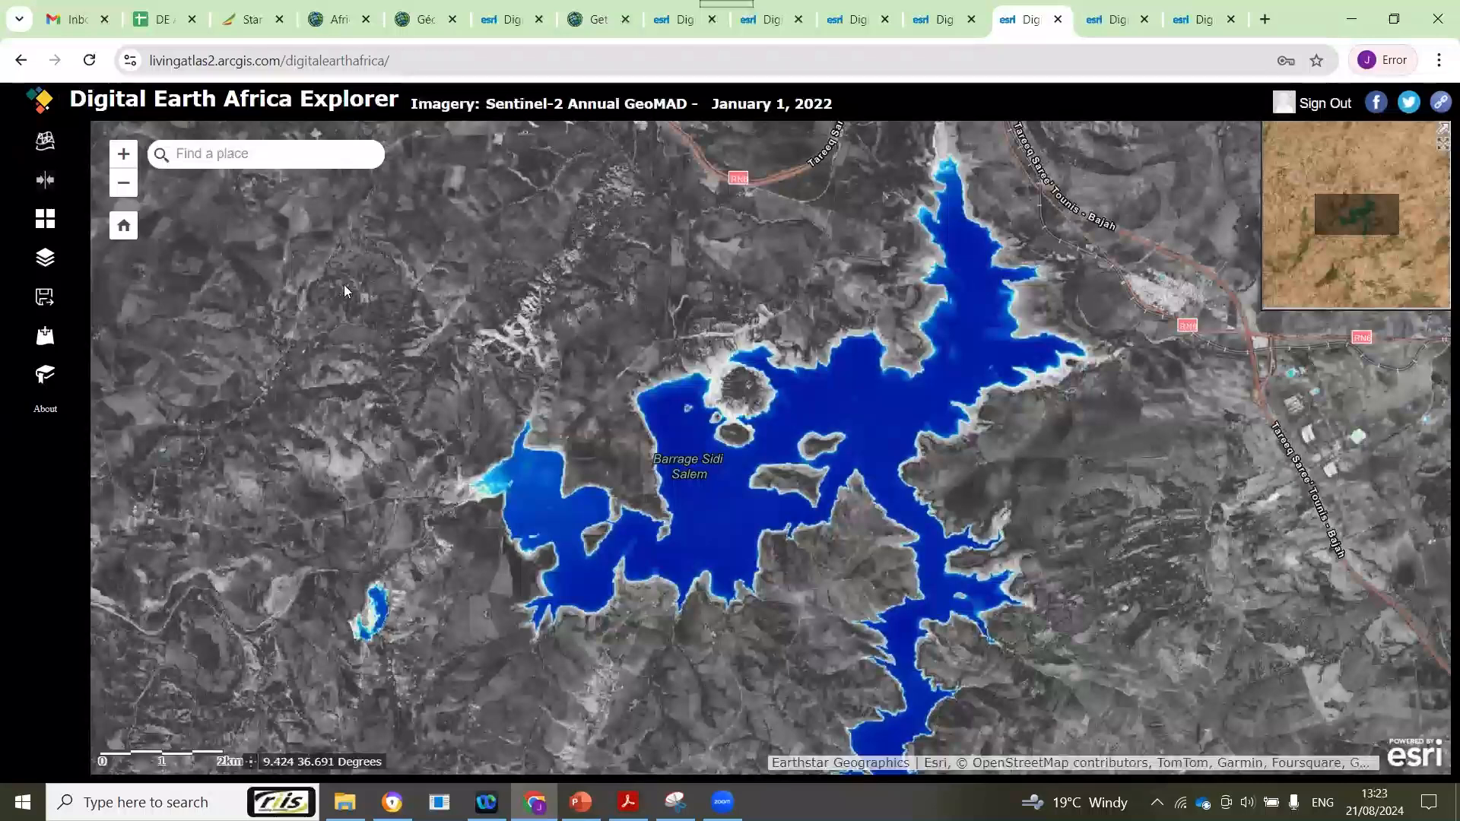
Step: Switch to the prepared San El Hagar vegetation view and review its layer list and the available imagery layers
{"action": "key", "text": "ctrl+Tab"}
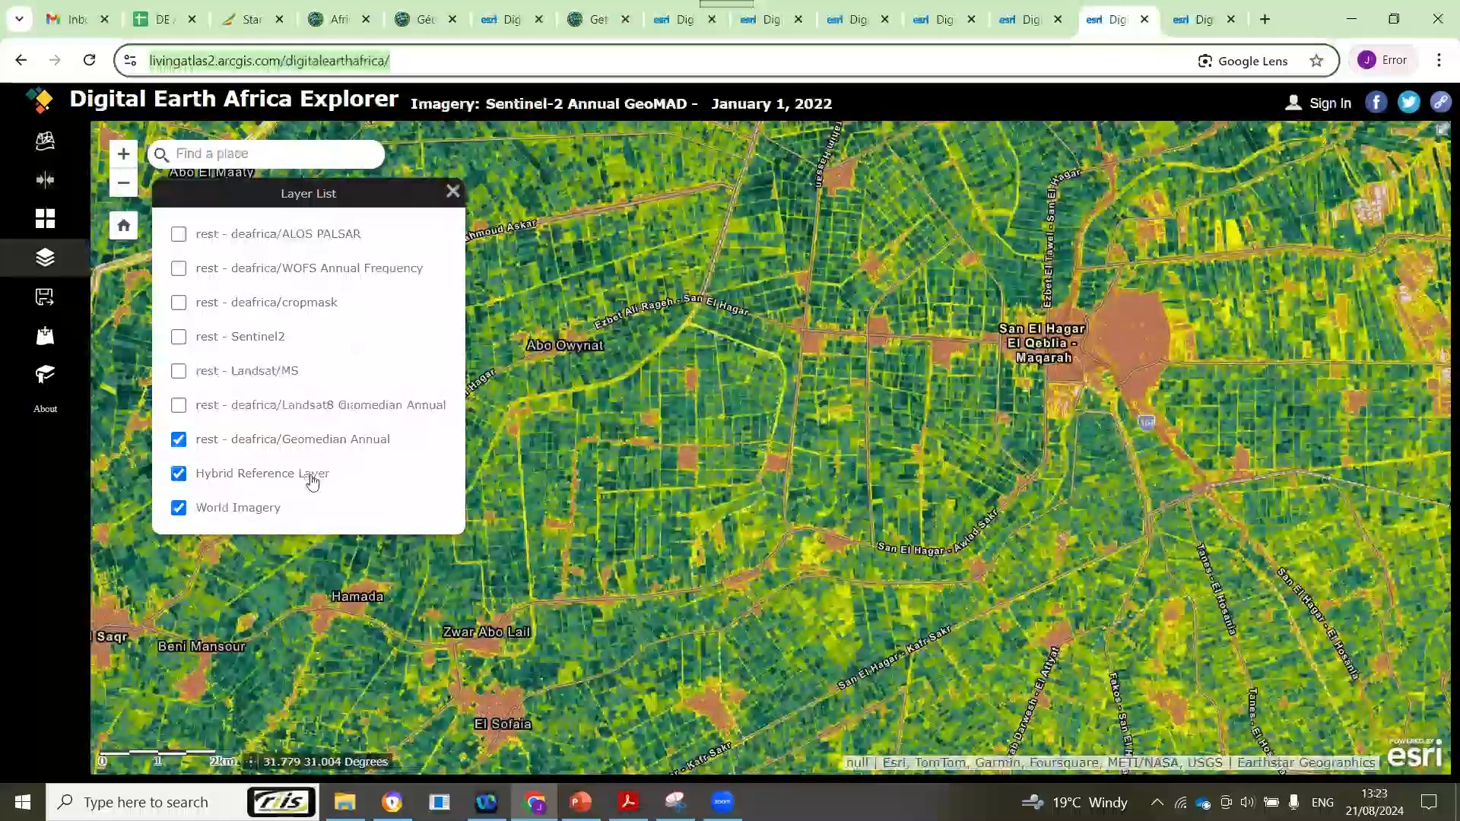
{"action": "key", "text": "ctrl+Tab"}
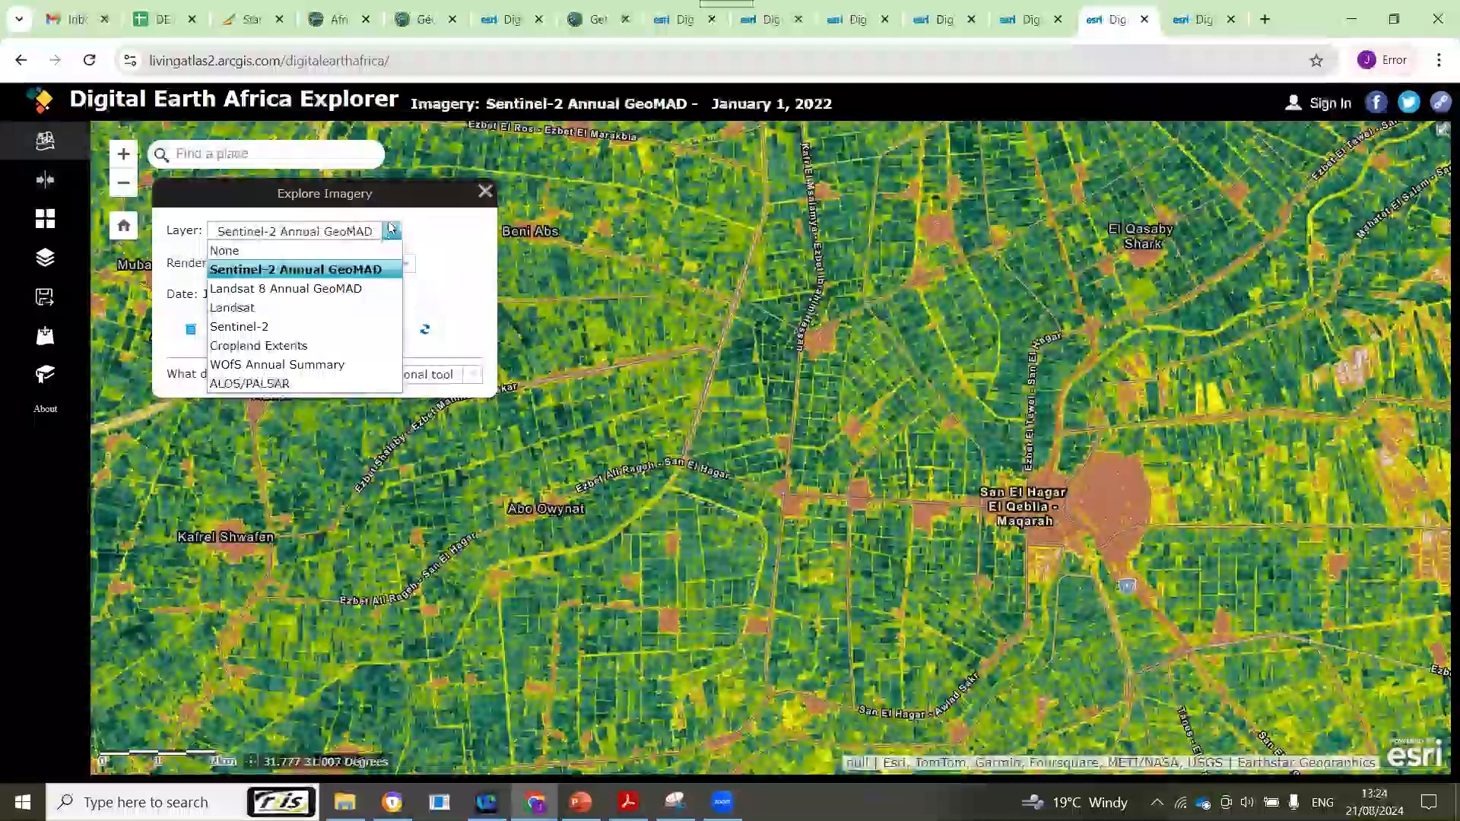
Step: Switch to the Africa-wide view, display Sentinel-2 Annual GeoMAD imagery, and review the optional analysis tools over Lake Victoria
{"action": "key", "text": "ctrl+Tab"}
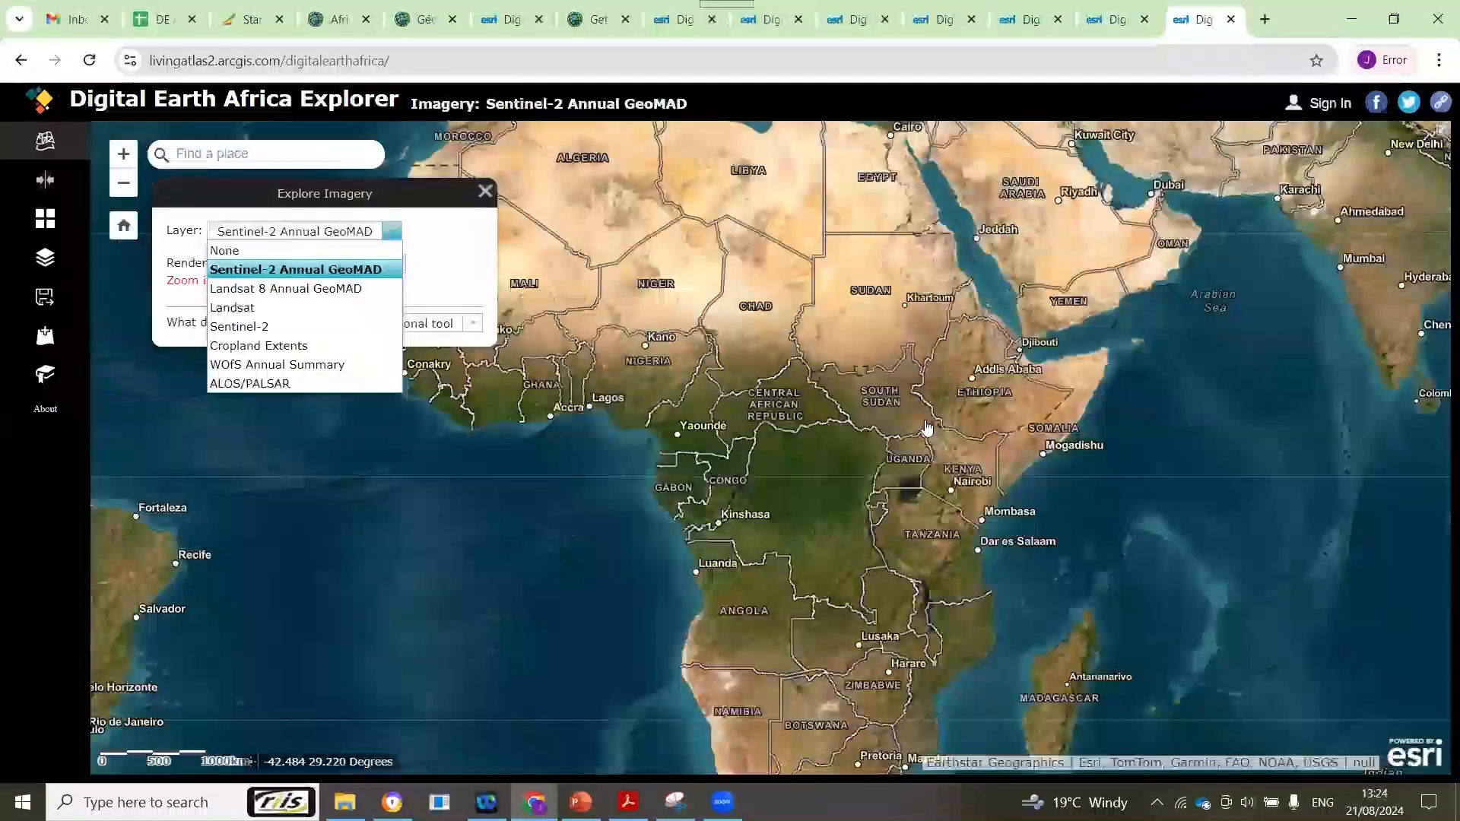
{"action": "left_click", "coordinate": [926, 423]}
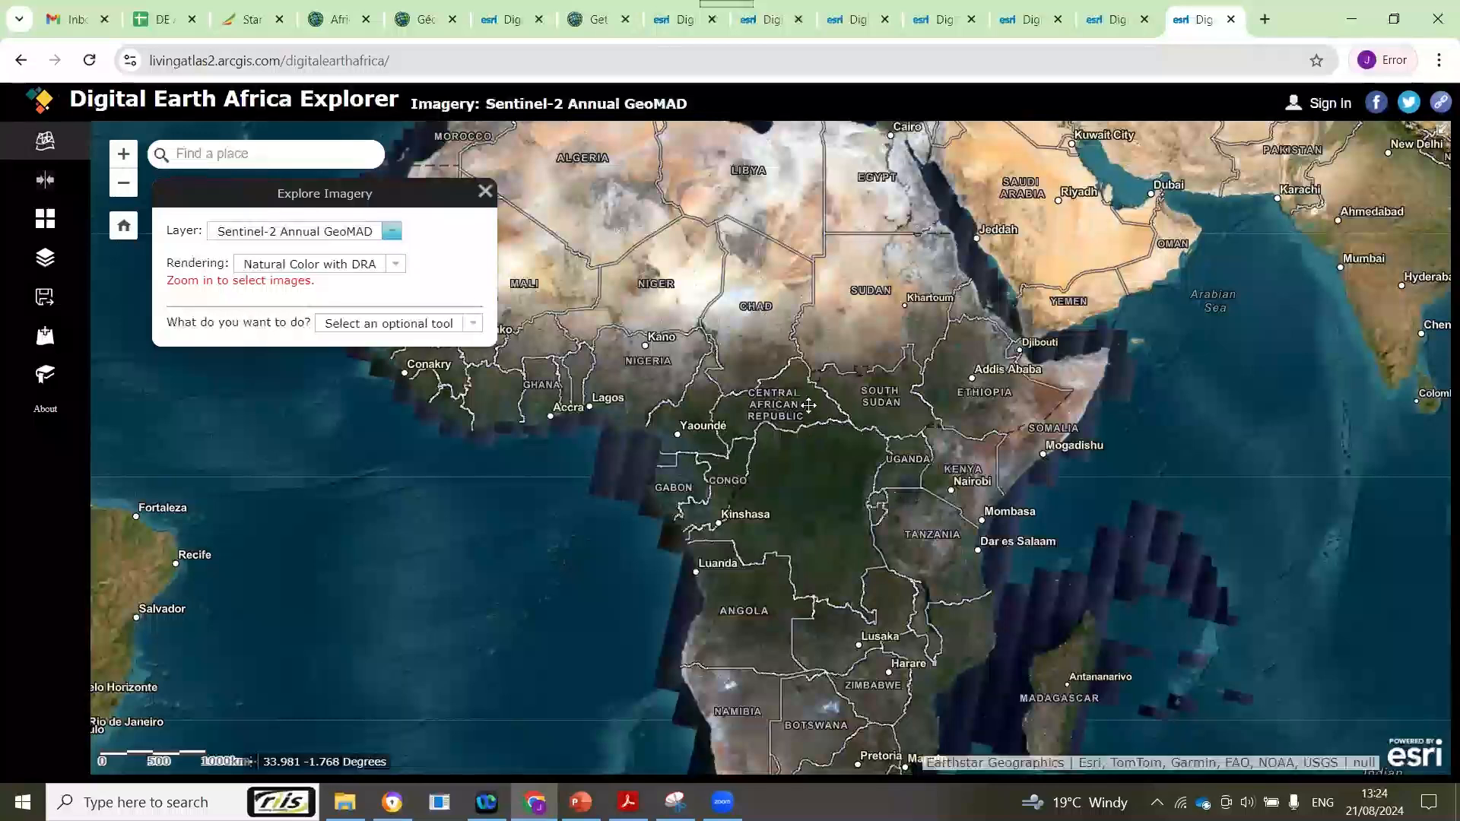
{"action": "scroll", "coordinate": [840, 423], "scroll_direction": "down", "scroll_amount": 3}
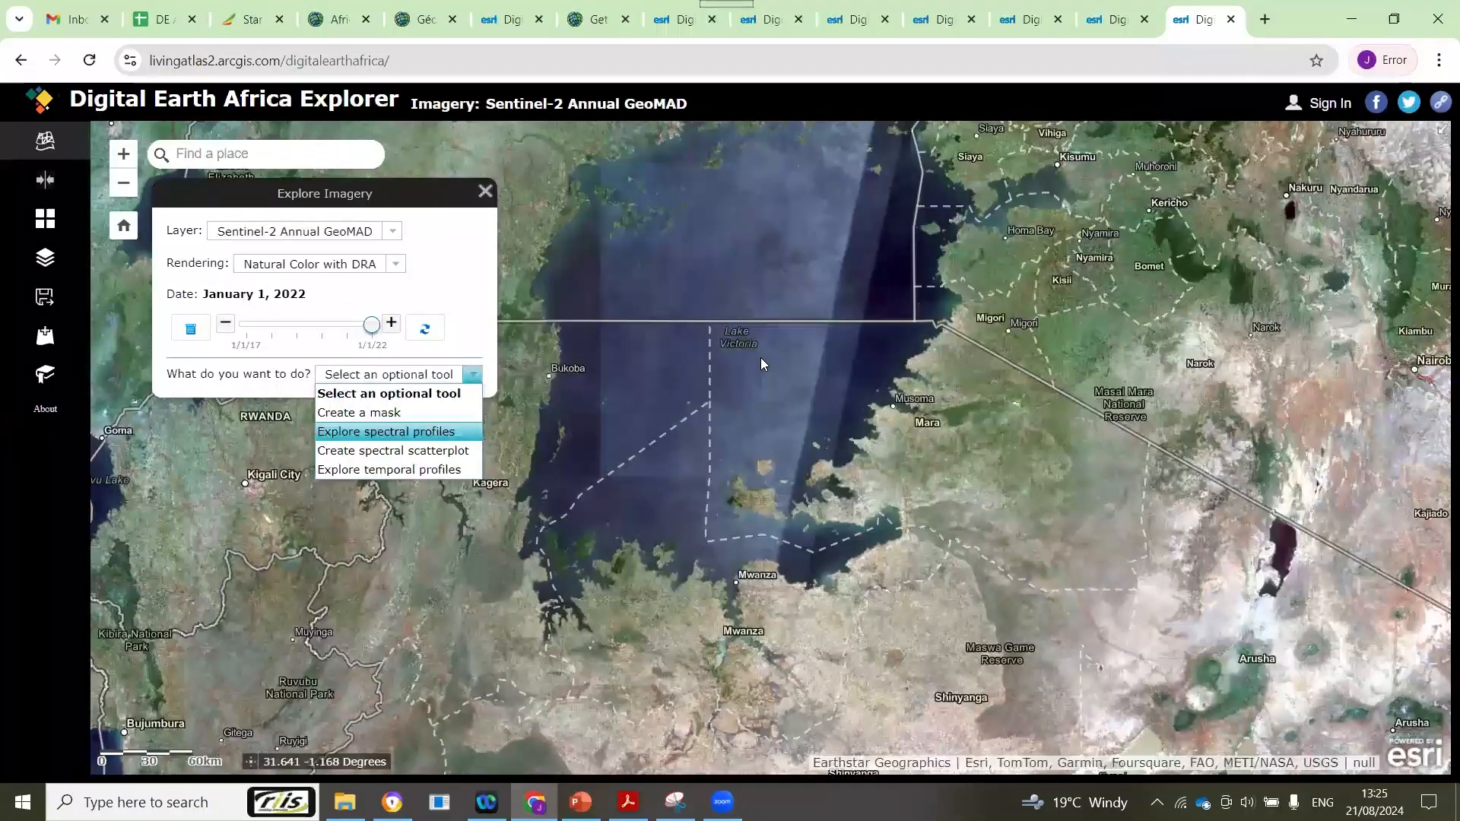
{"action": "key", "text": "Return"}
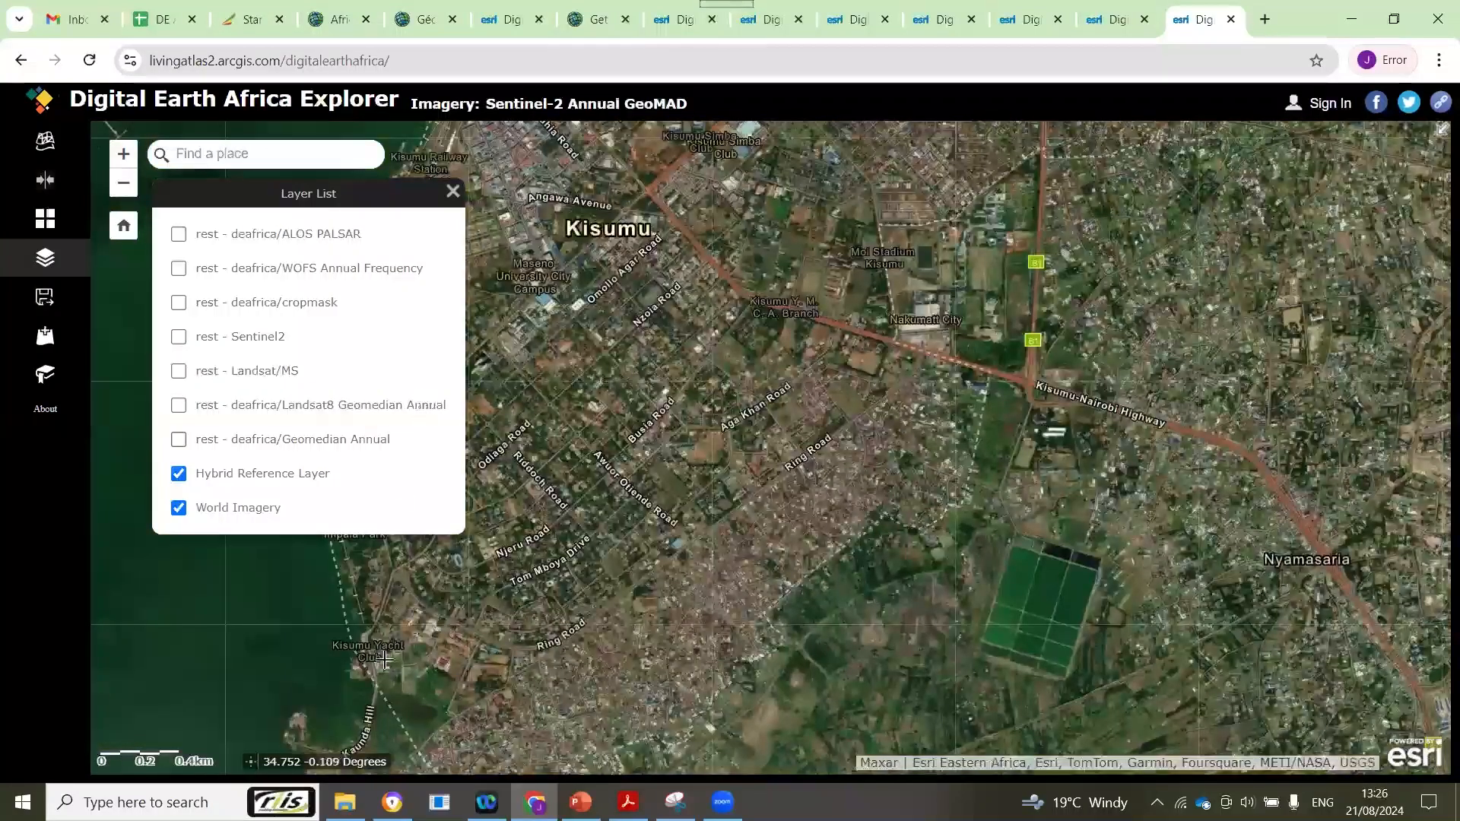
Step: Compare a Kisumu point's spectral profile with the Urban profile, and create a spectral scatterplot with X Red_Edge_1(4) and Y NIR_2(8)
{"action": "left_click", "coordinate": [45, 141]}
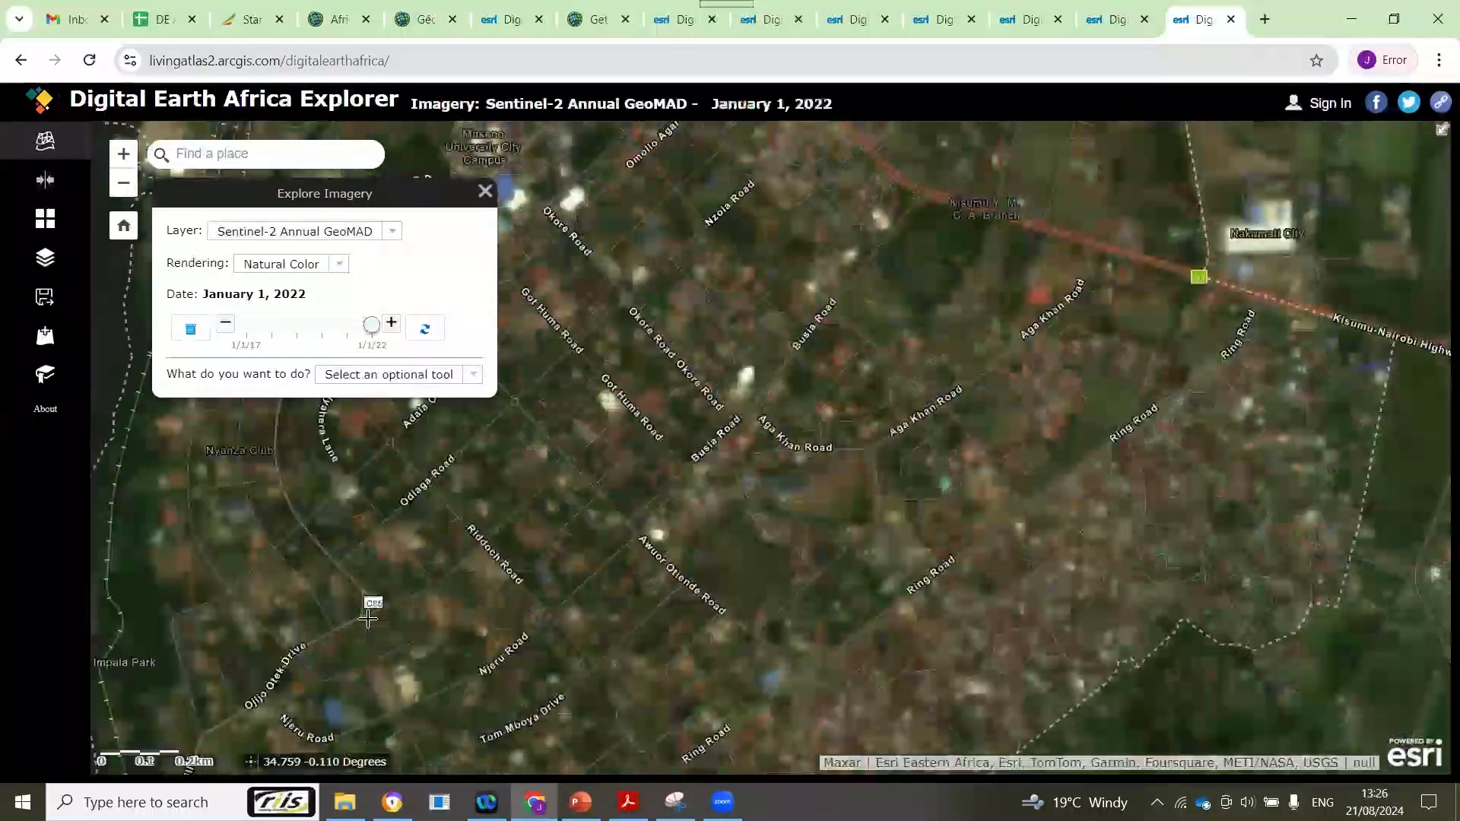
{"action": "left_click", "coordinate": [406, 384]}
{"action": "left_click", "coordinate": [376, 394]}
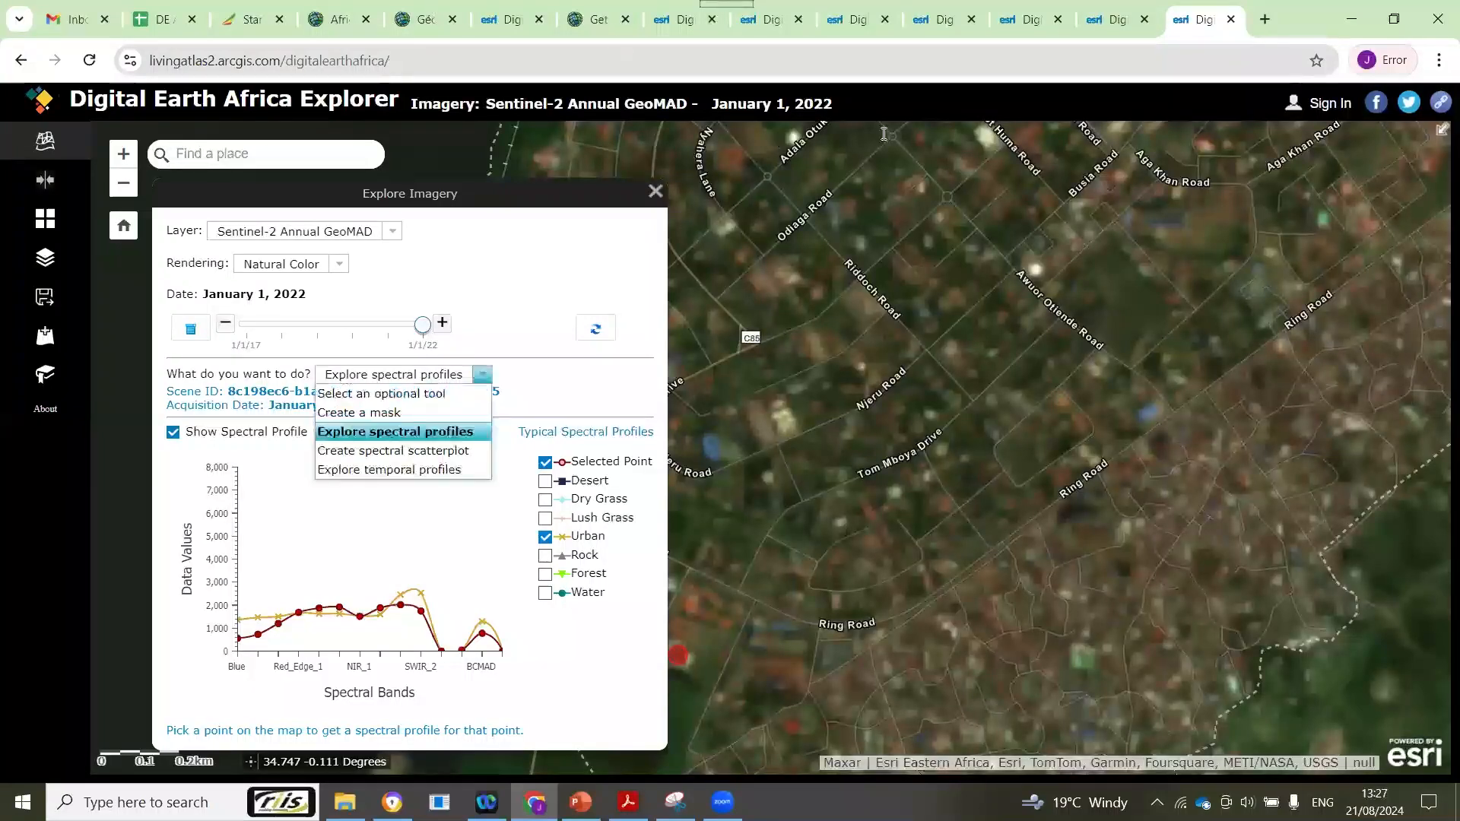
{"action": "key", "text": "Down"}
{"action": "key", "text": "Return"}
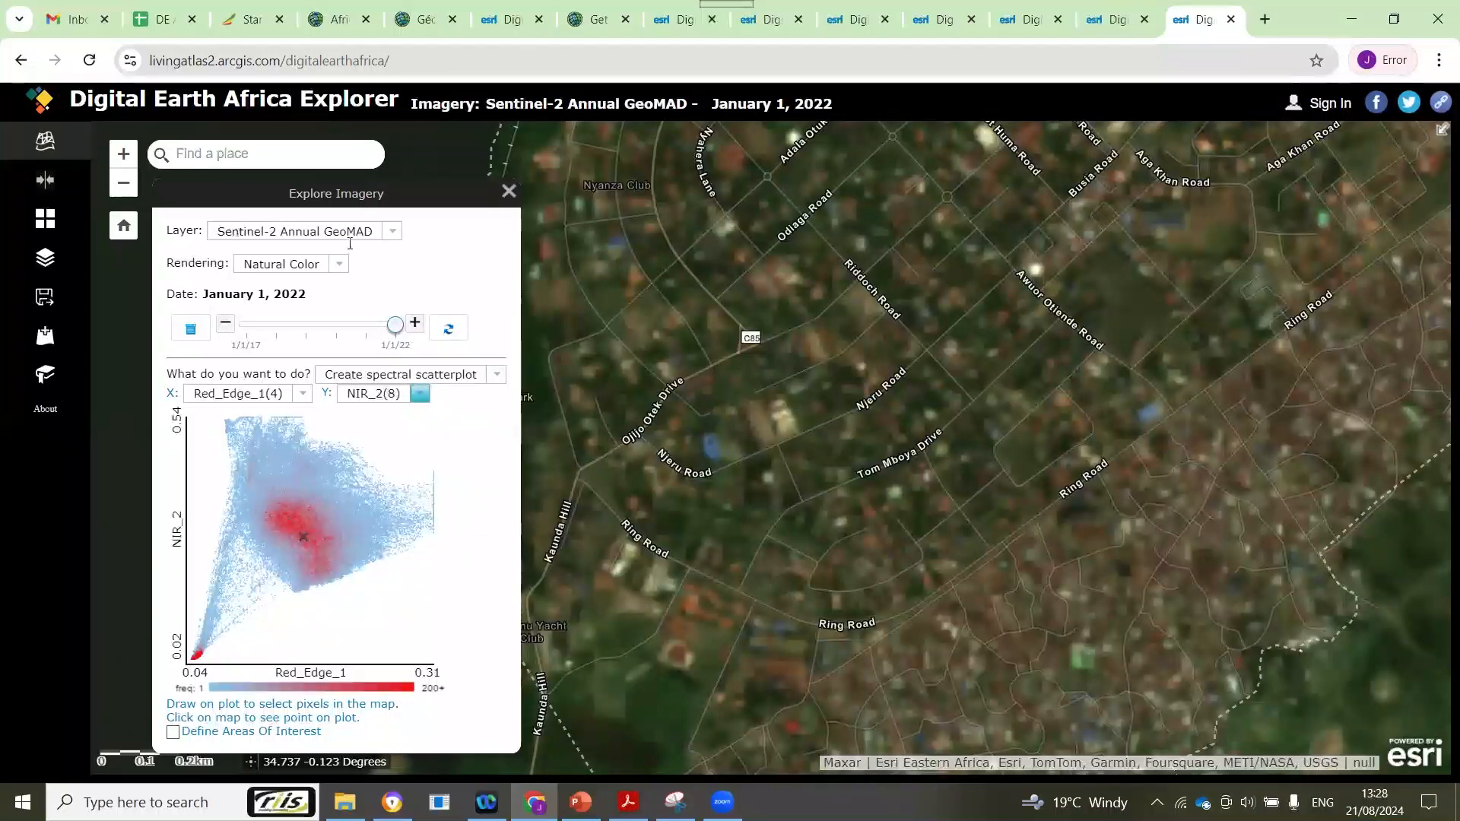
Step: Open the Digital Earth Africa website's Platform page in a new browser tab
{"action": "key", "text": "ctrl+t"}
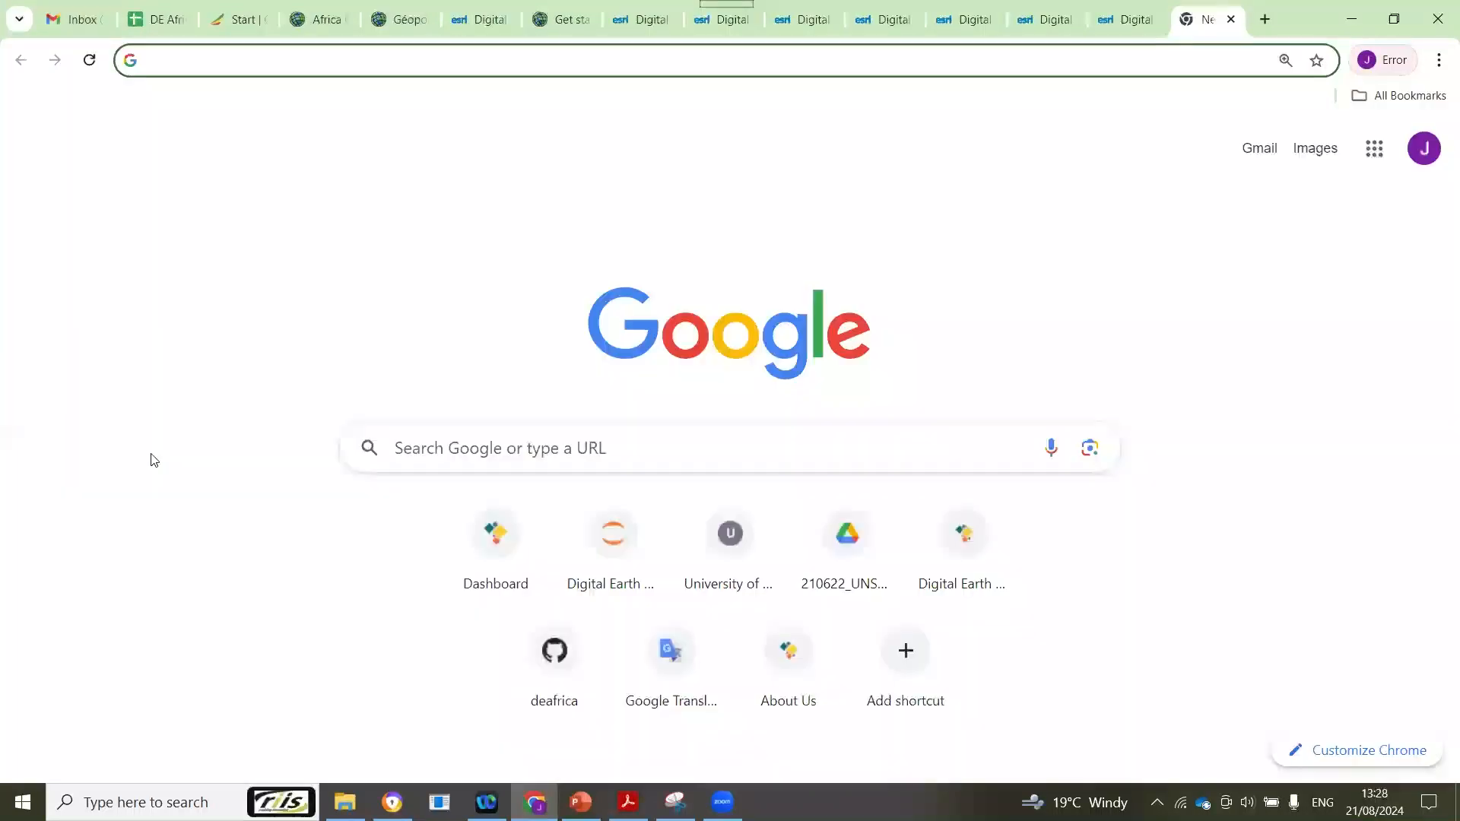
{"action": "type", "text": "d"}
{"action": "key", "text": "Return"}
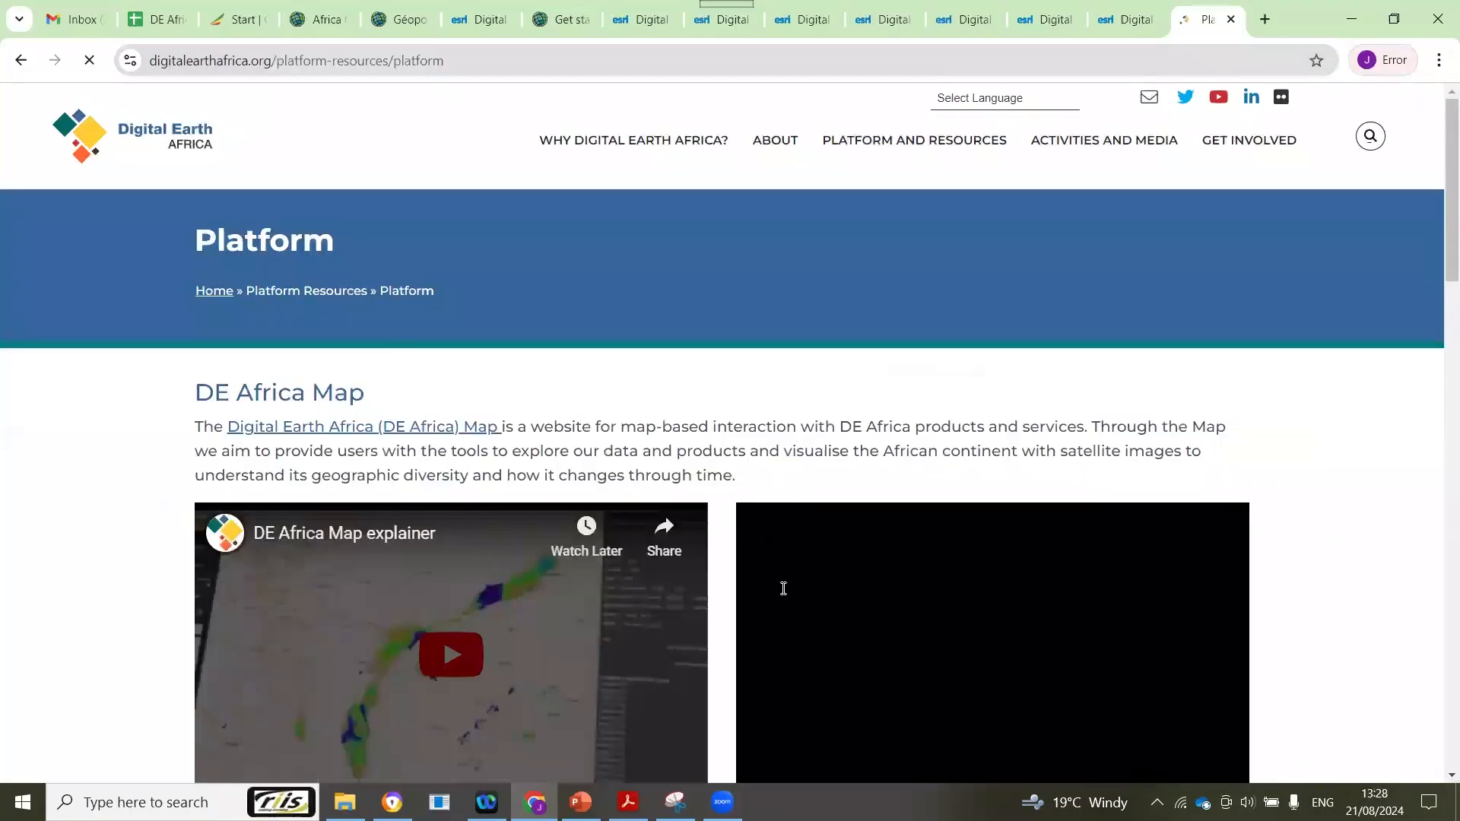
Step: Look through the Platform page's tools and open the DE Africa Metadata Explorer from its Other Access section
{"action": "scroll", "coordinate": [788, 580], "scroll_direction": "down", "scroll_amount": 4}
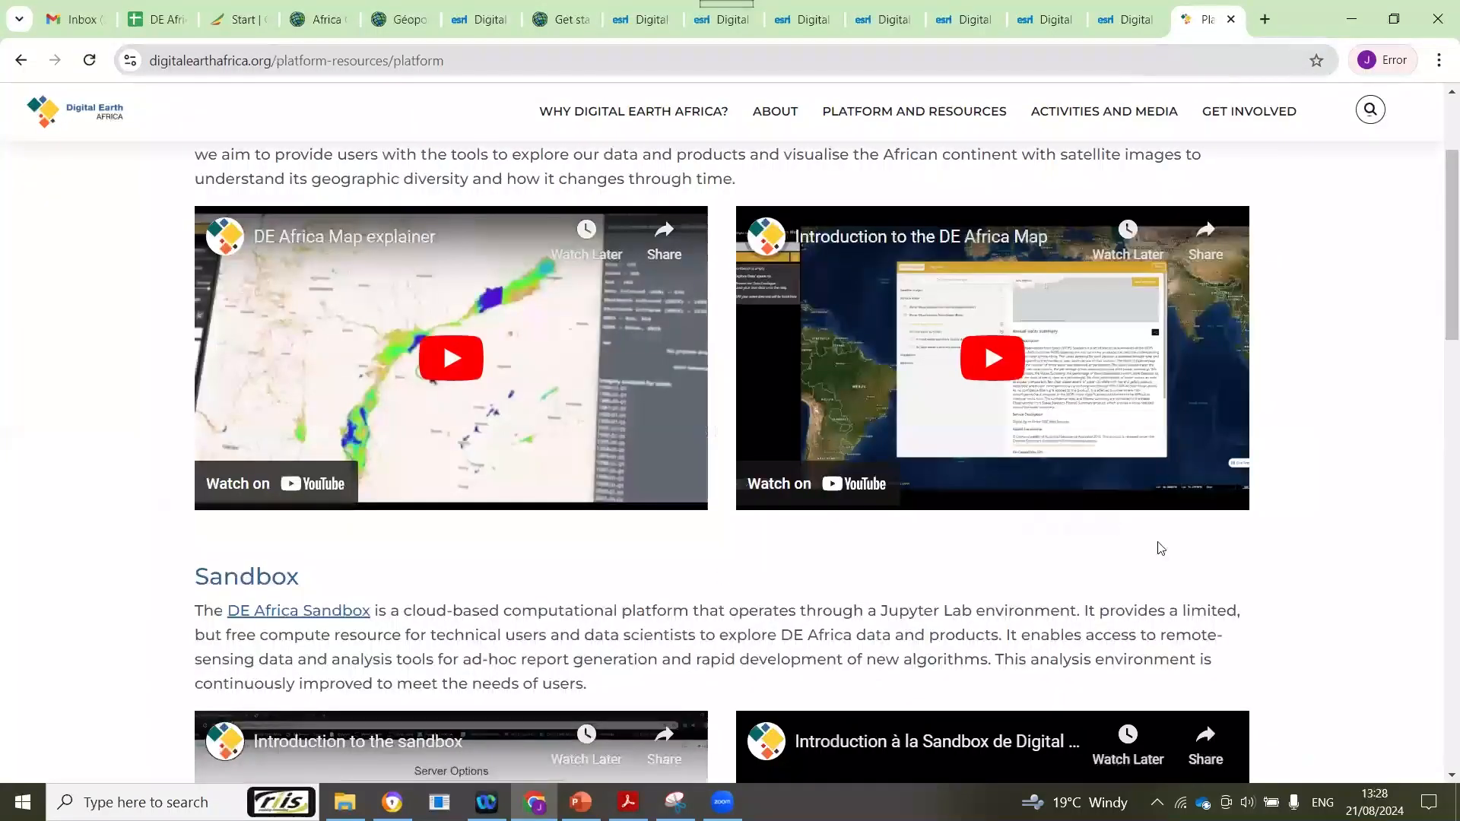
{"action": "scroll", "coordinate": [1343, 546], "scroll_direction": "down", "scroll_amount": 1}
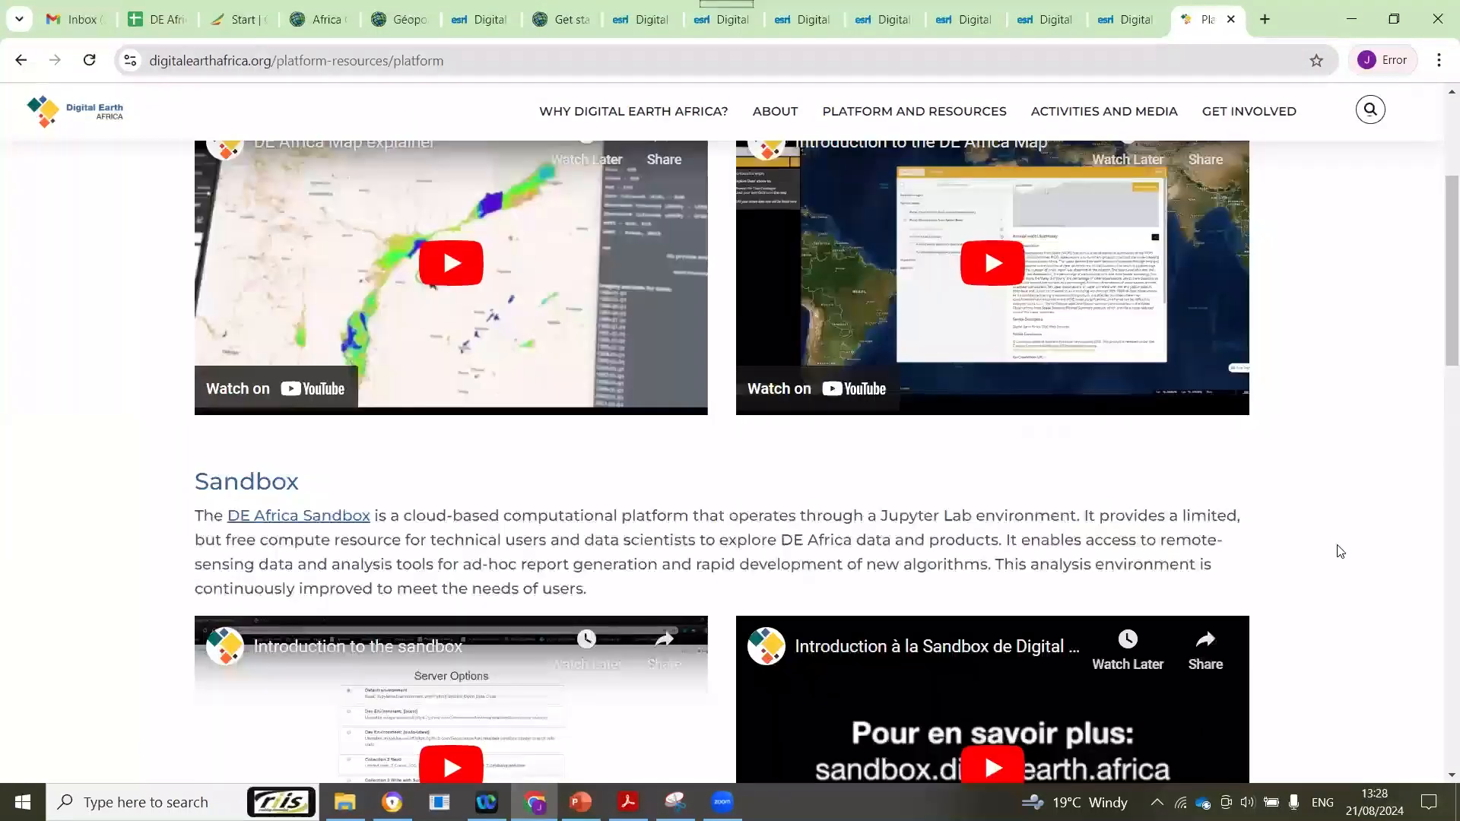
{"action": "scroll", "coordinate": [1334, 551], "scroll_direction": "down", "scroll_amount": 5}
{"action": "scroll", "coordinate": [515, 547], "scroll_direction": "down", "scroll_amount": 2}
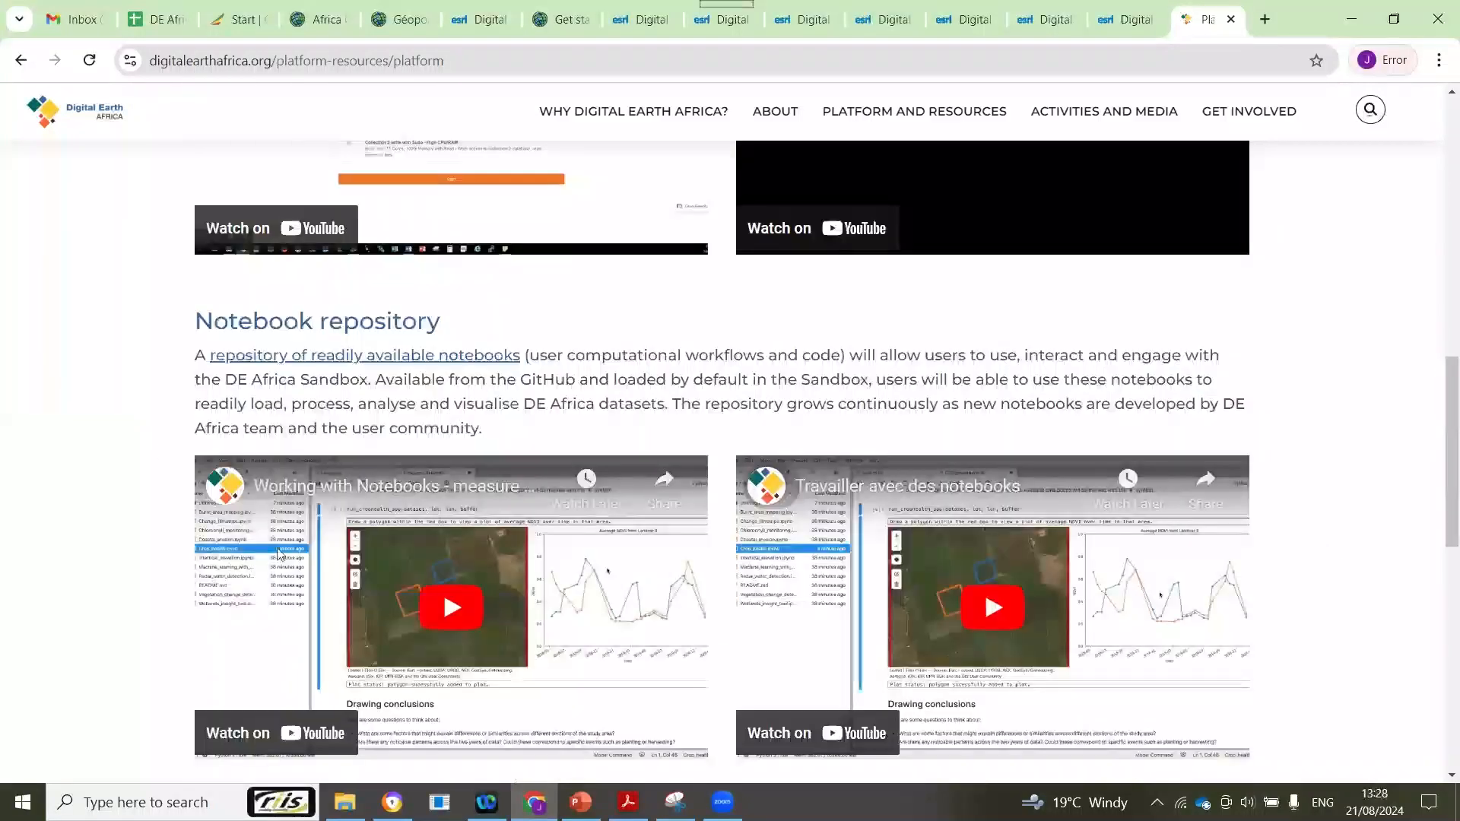
{"action": "scroll", "coordinate": [576, 604], "scroll_direction": "down", "scroll_amount": 4}
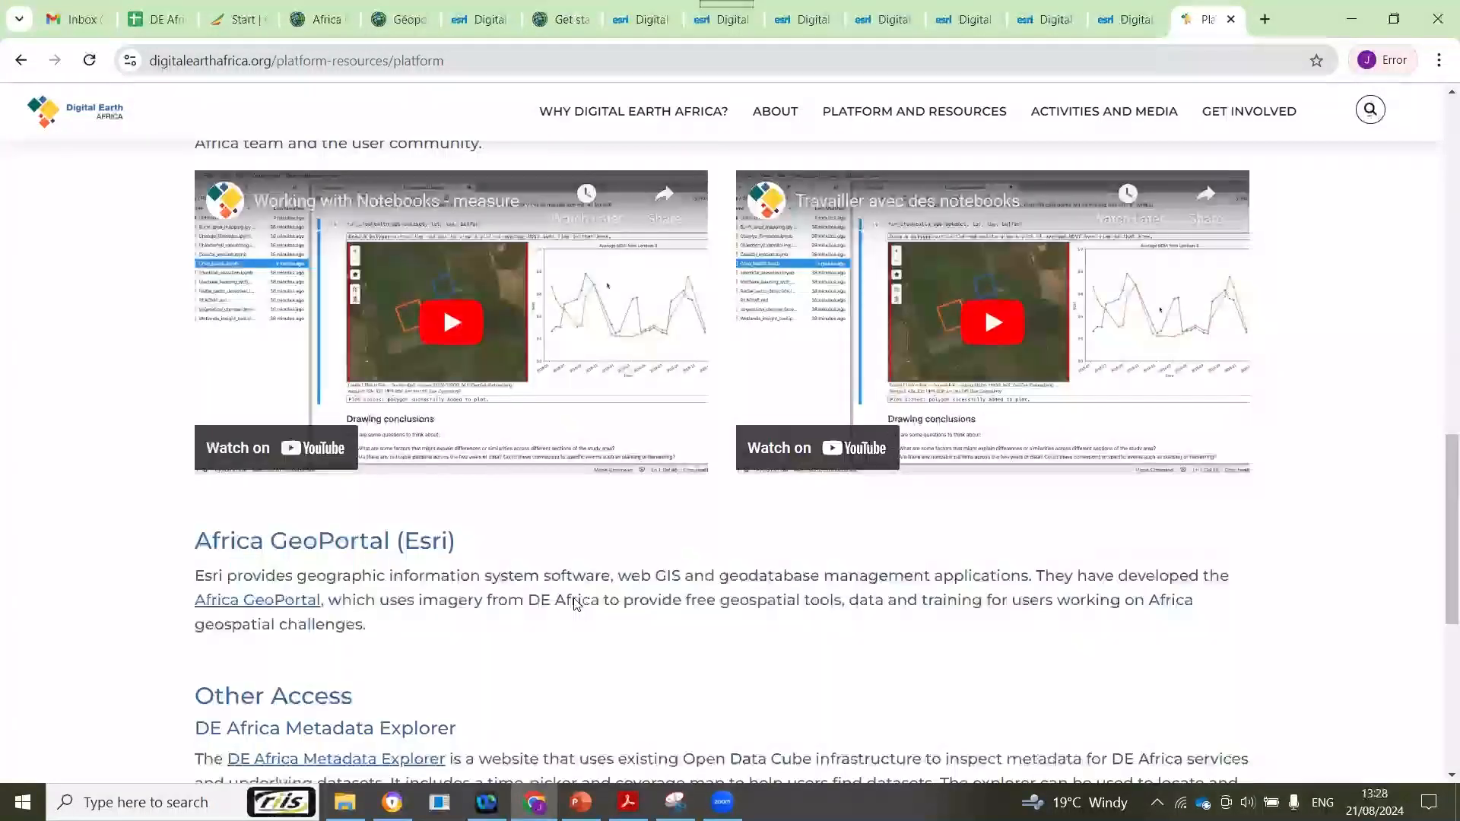
{"action": "scroll", "coordinate": [286, 305], "scroll_direction": "down", "scroll_amount": 3}
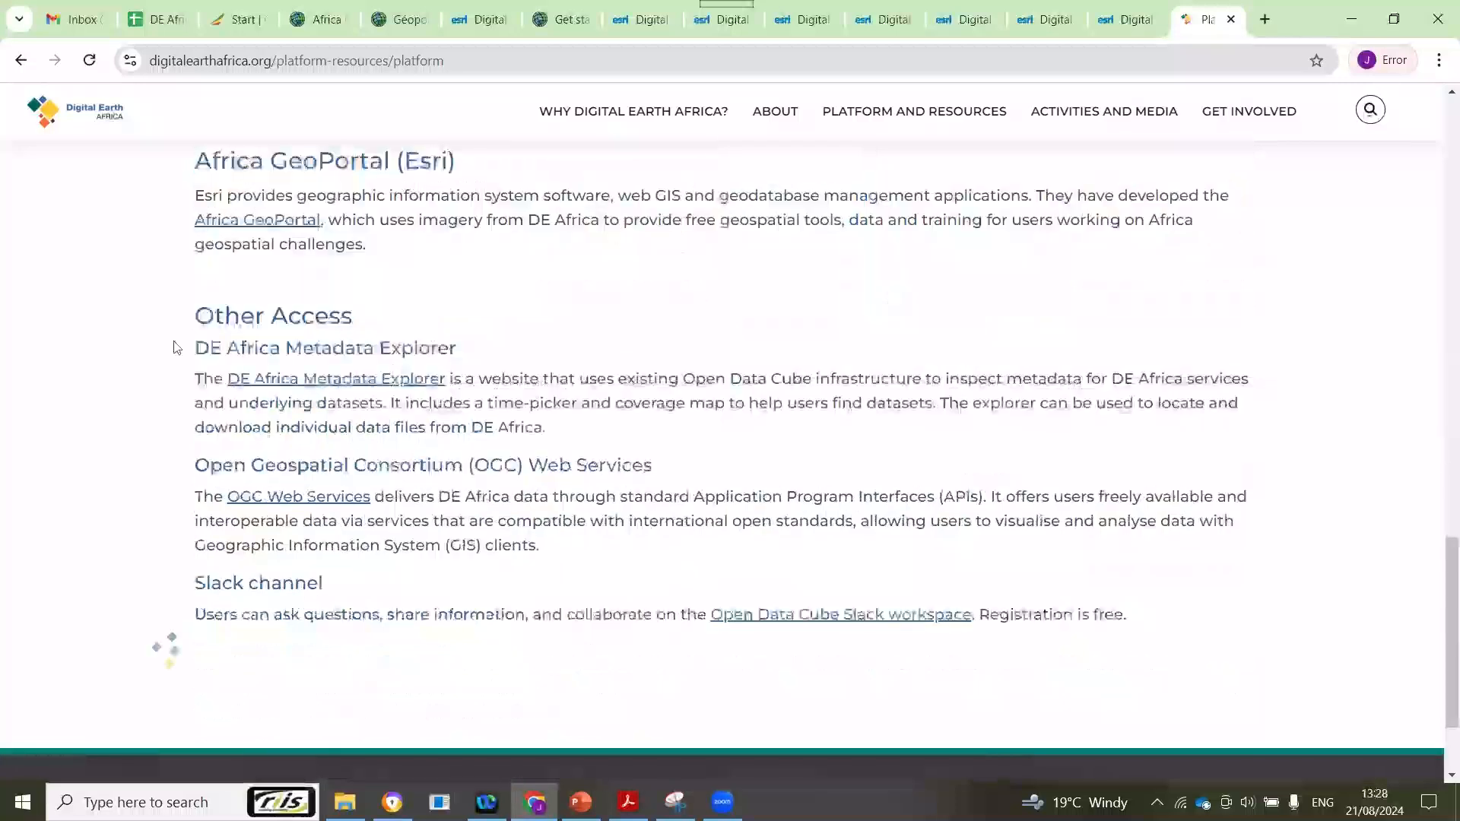
{"action": "left_click", "coordinate": [321, 381]}
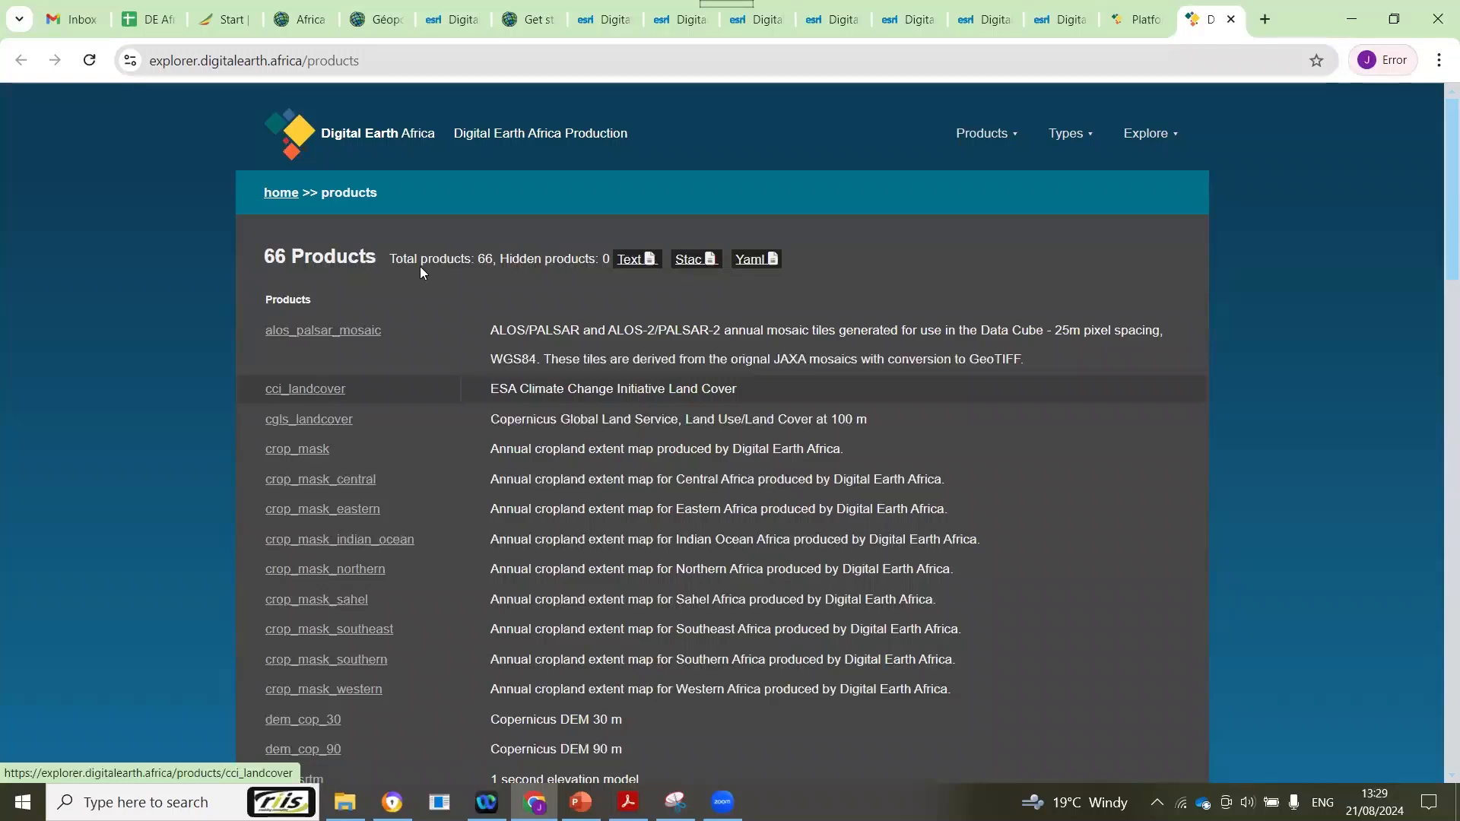
Step: Browse the Metadata Explorer's products and open ls5_sr, the USGS Landsat 5 Collection 2 Level-2 Surface Reflectance product
{"action": "left_click", "coordinate": [1007, 147]}
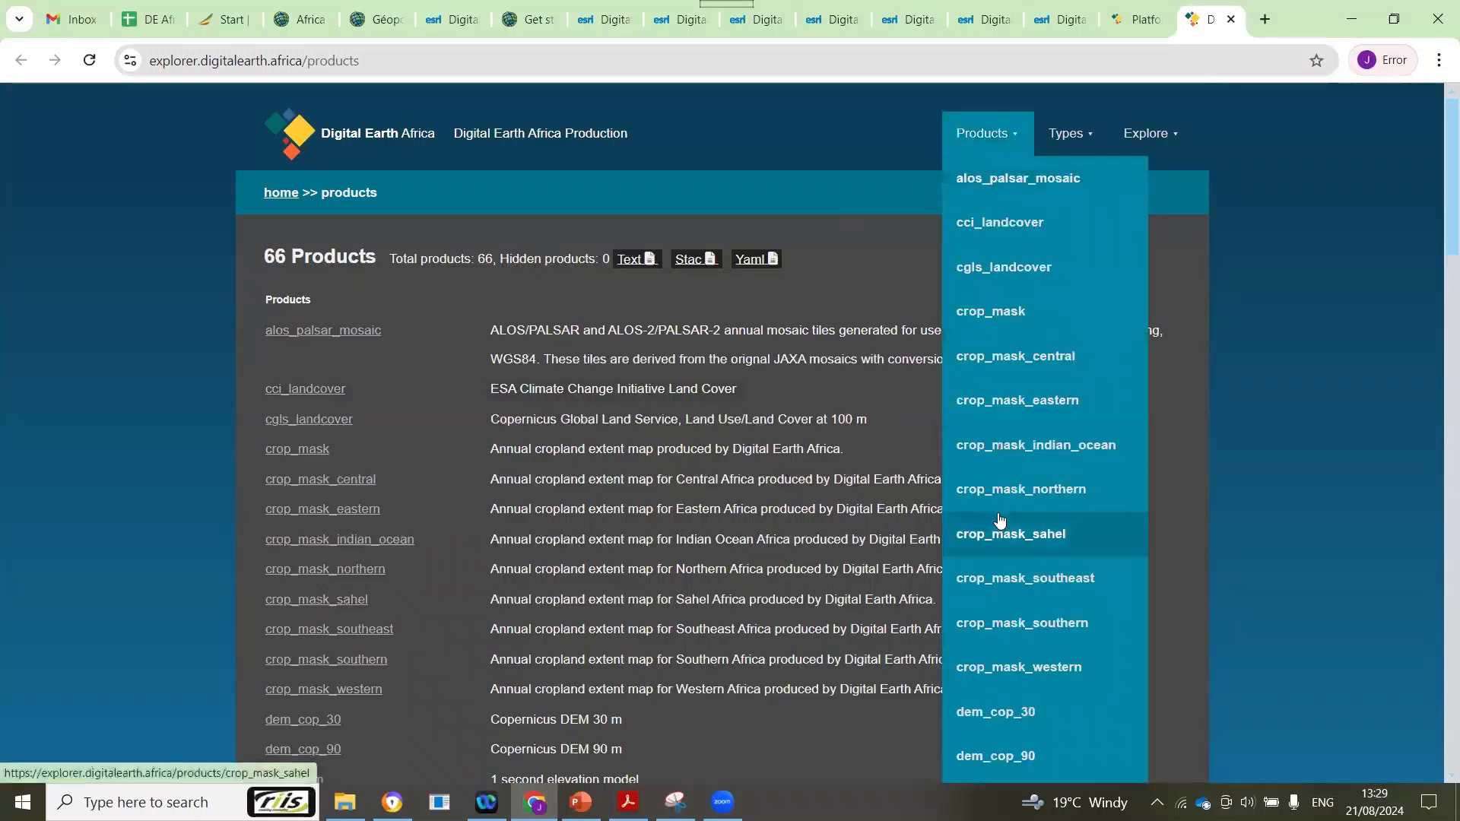
{"action": "scroll", "coordinate": [1072, 533], "scroll_direction": "down", "scroll_amount": 2}
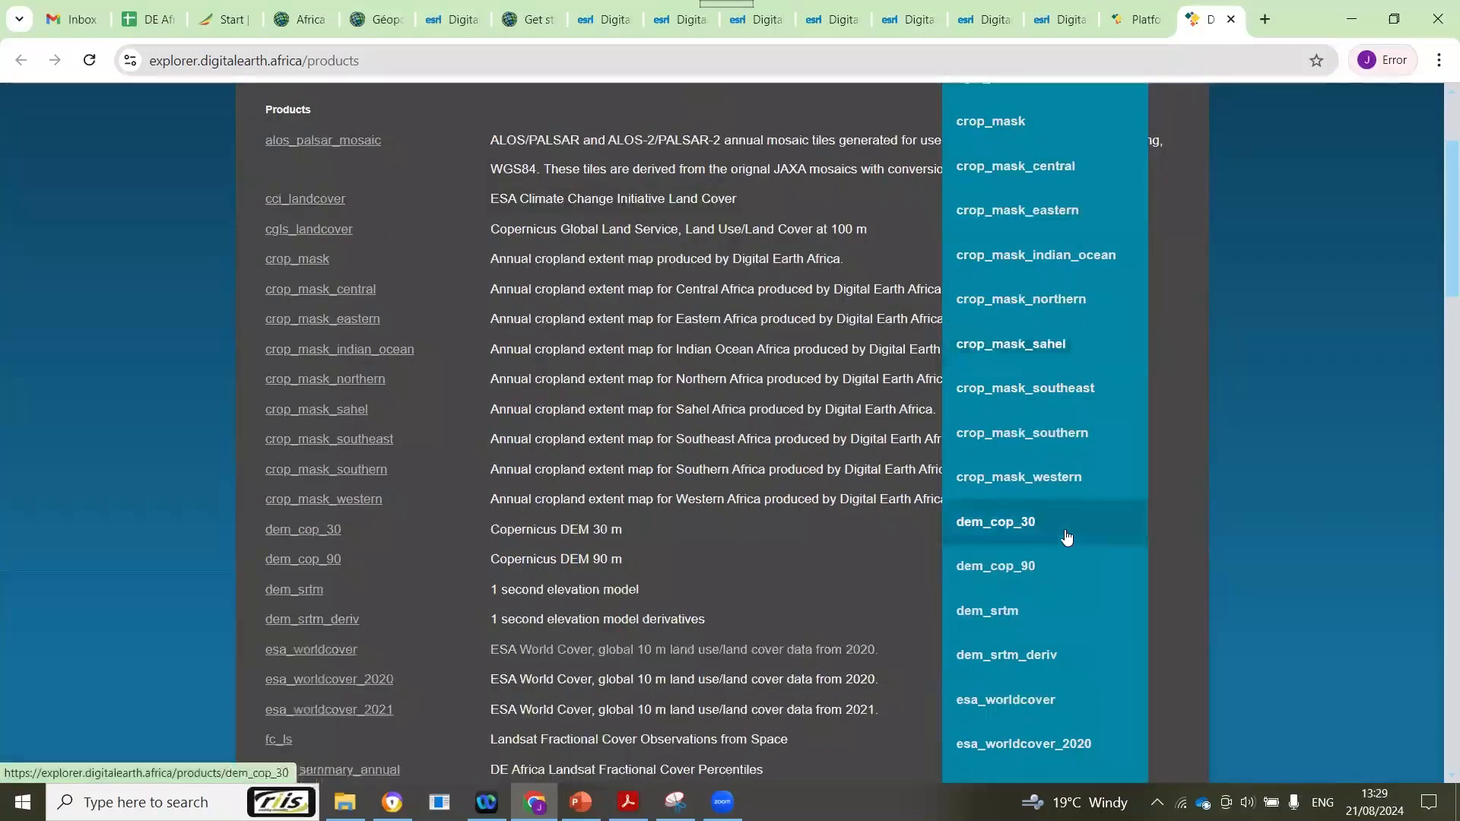
{"action": "scroll", "coordinate": [1066, 536], "scroll_direction": "down", "scroll_amount": 4}
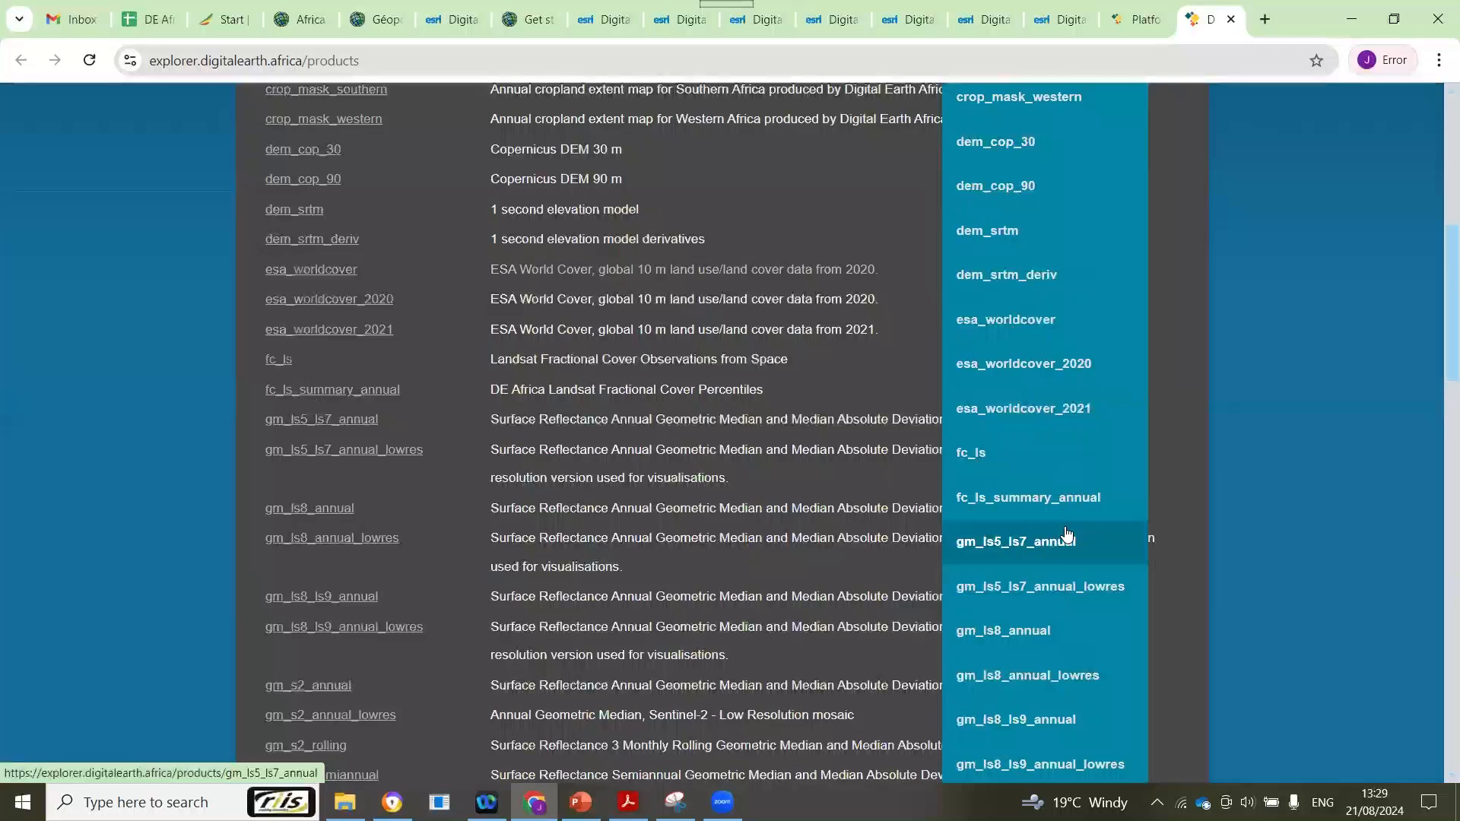
{"action": "scroll", "coordinate": [1066, 536], "scroll_direction": "down", "scroll_amount": 4}
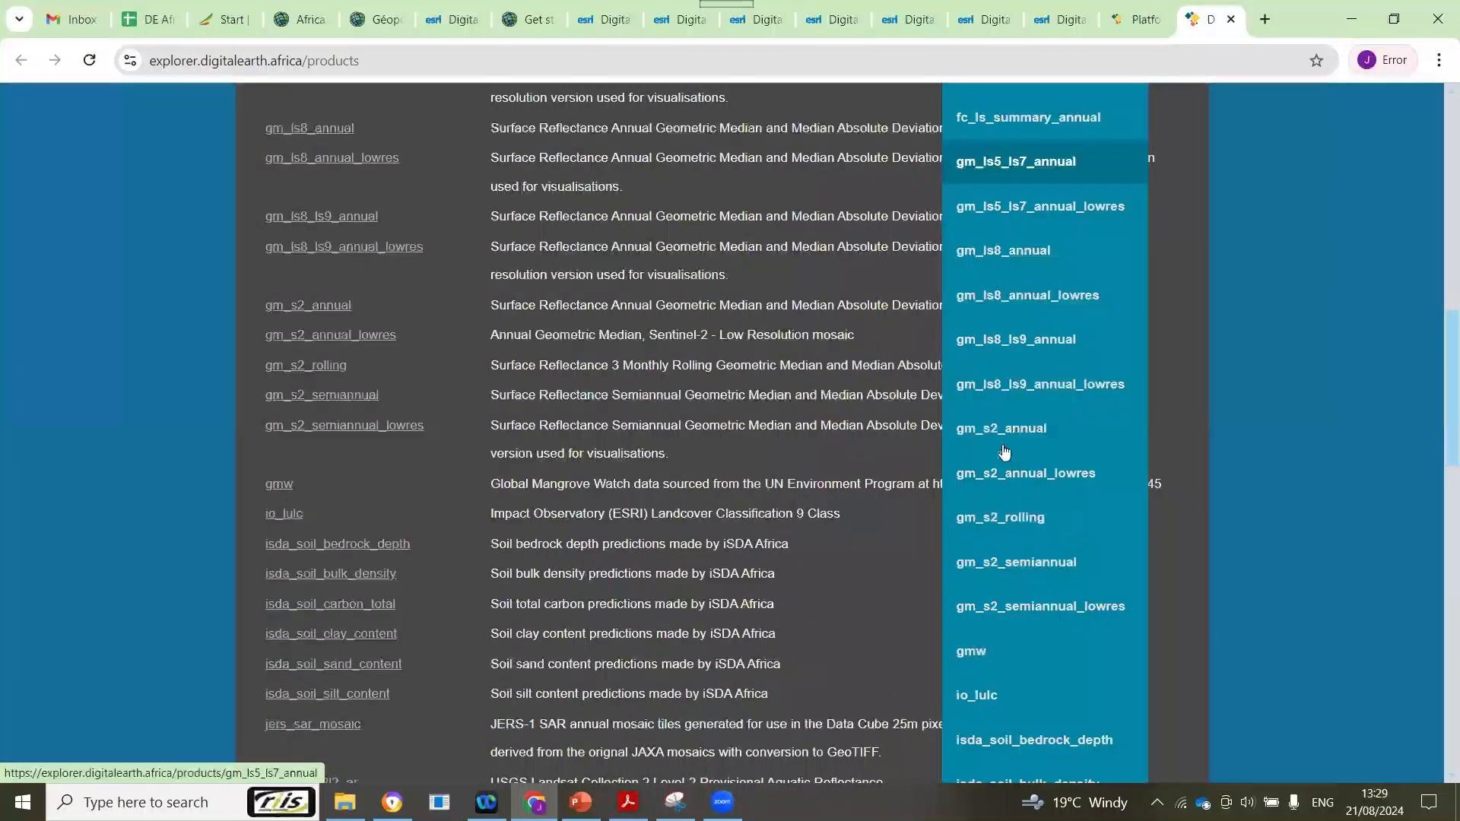
{"action": "scroll", "coordinate": [1005, 439], "scroll_direction": "down", "scroll_amount": 7}
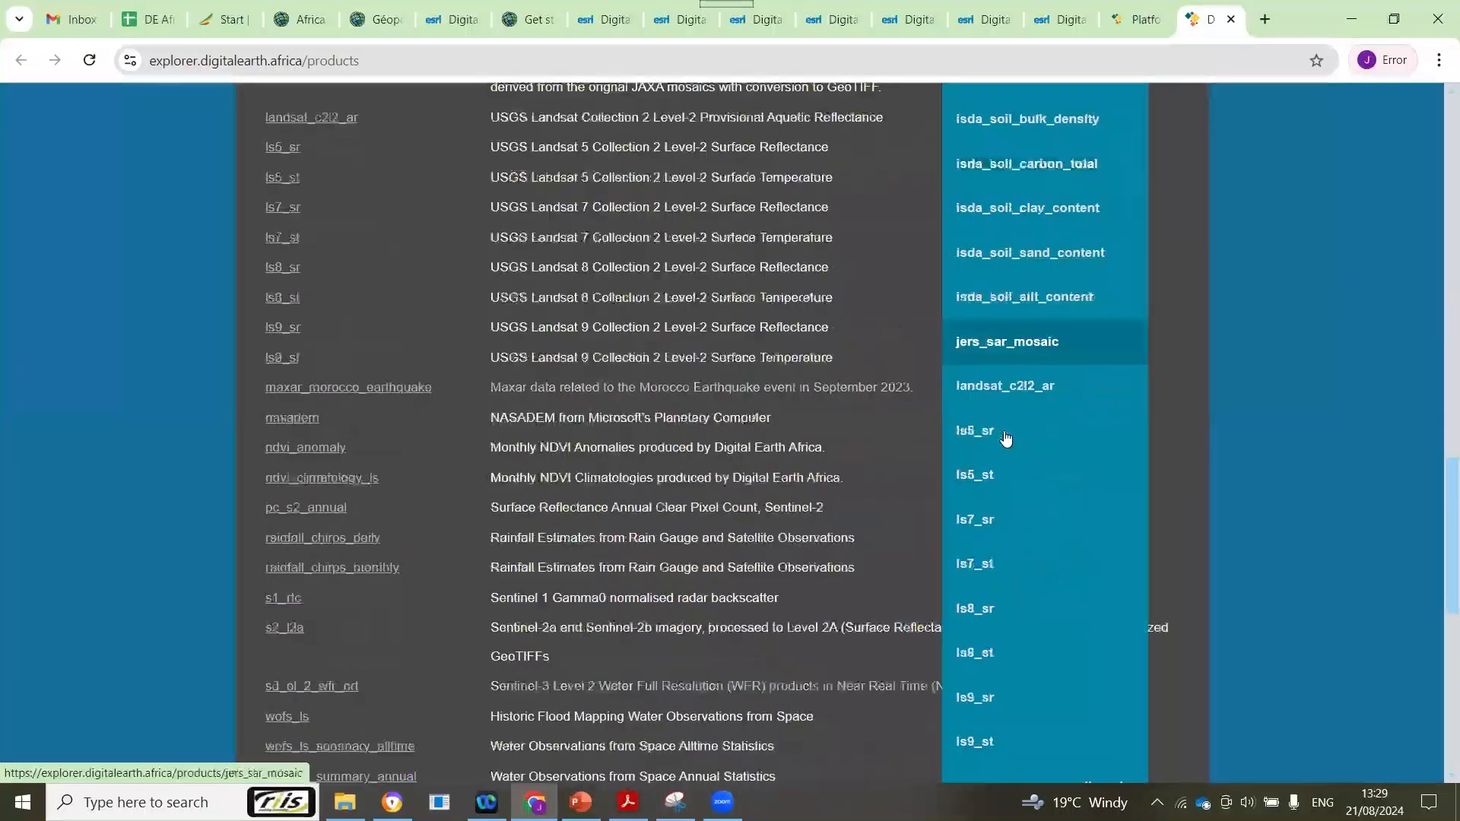
{"action": "left_click", "coordinate": [1007, 434]}
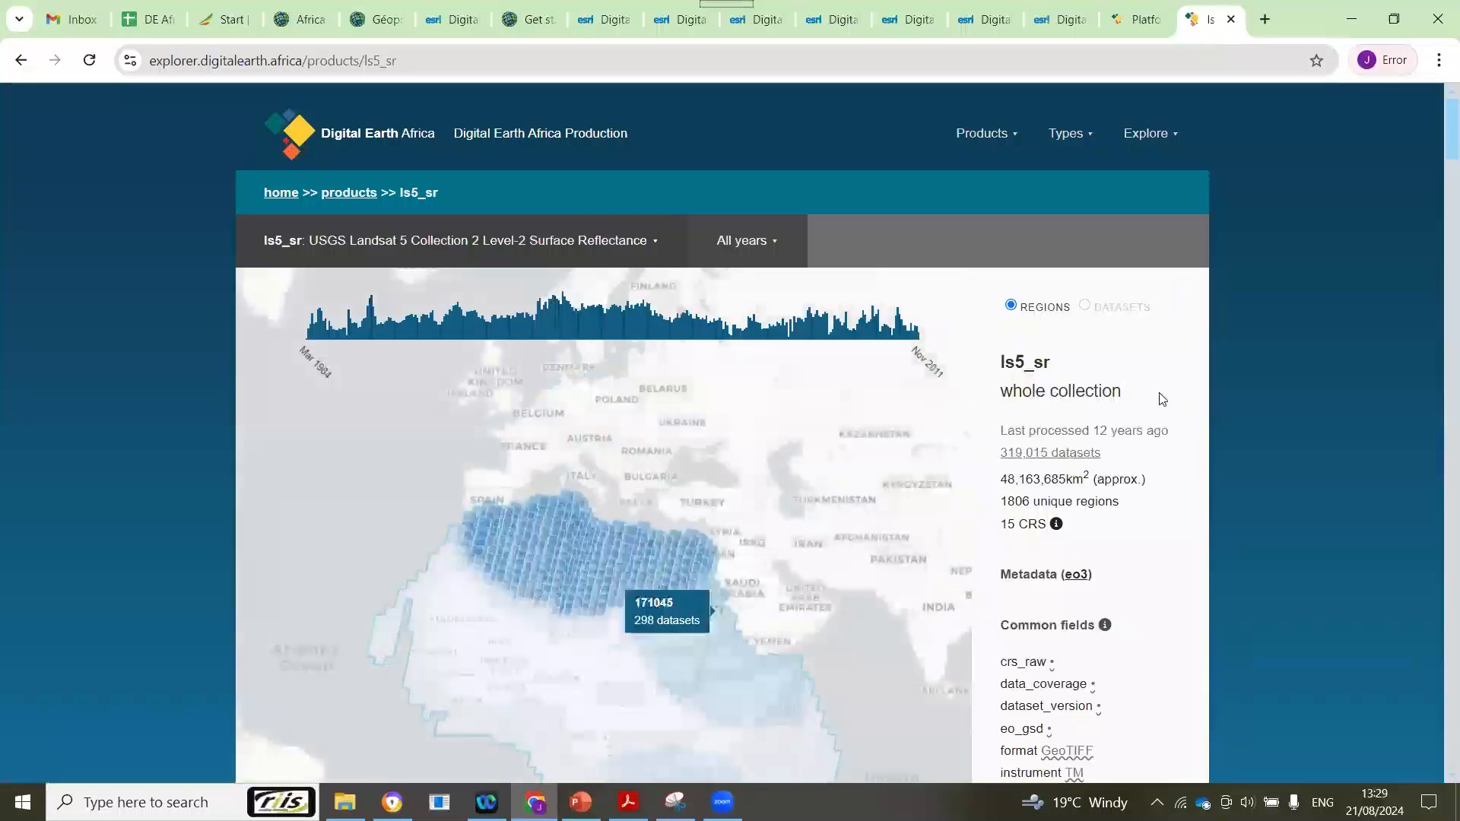
Step: Examine the ls5_sr product's timeline, Africa coverage map, metadata fields and derived products
{"action": "scroll", "coordinate": [1156, 472], "scroll_direction": "down", "scroll_amount": 1}
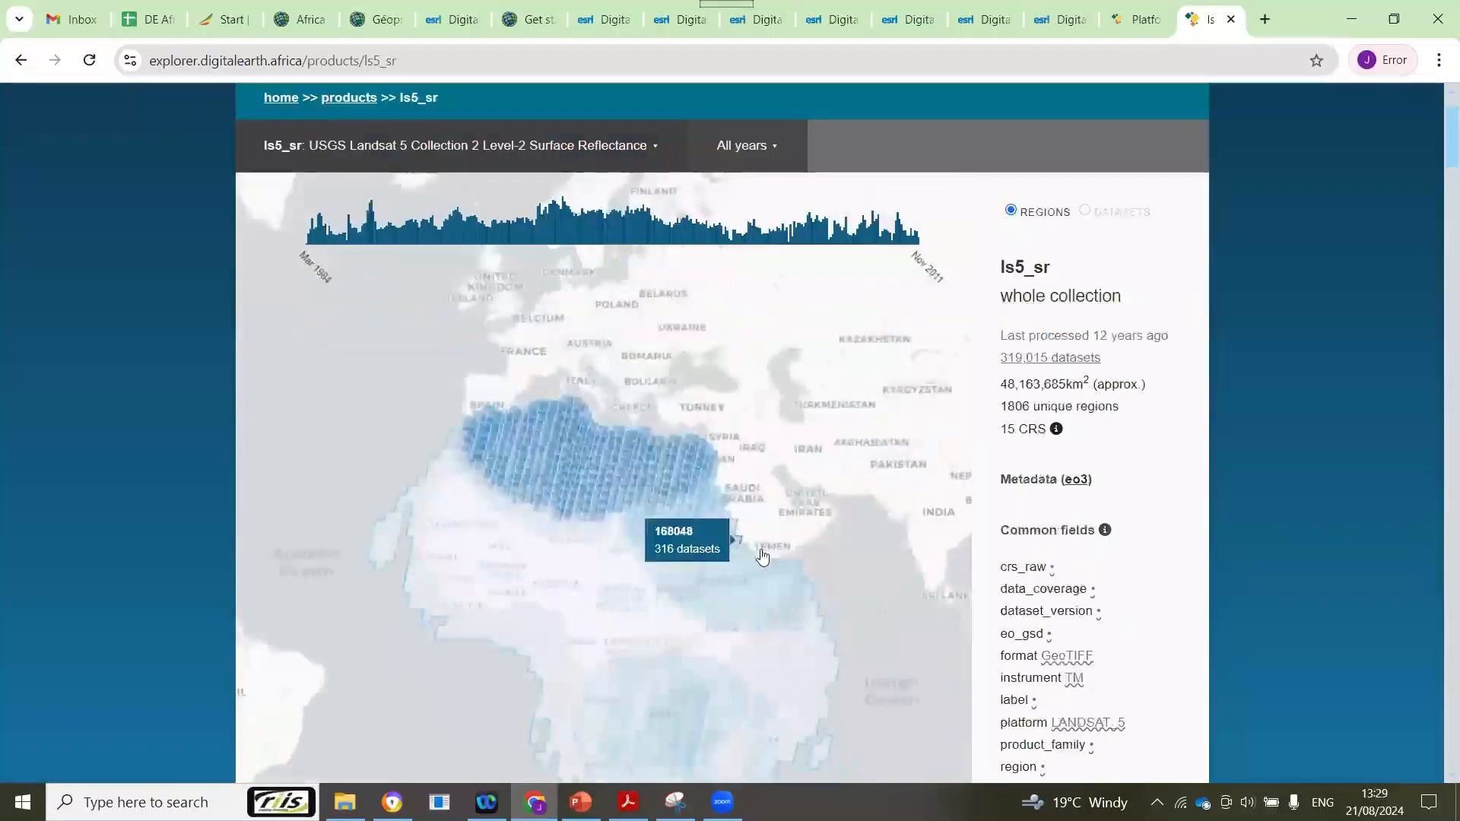
{"action": "scroll", "coordinate": [391, 512], "scroll_direction": "down", "scroll_amount": 1}
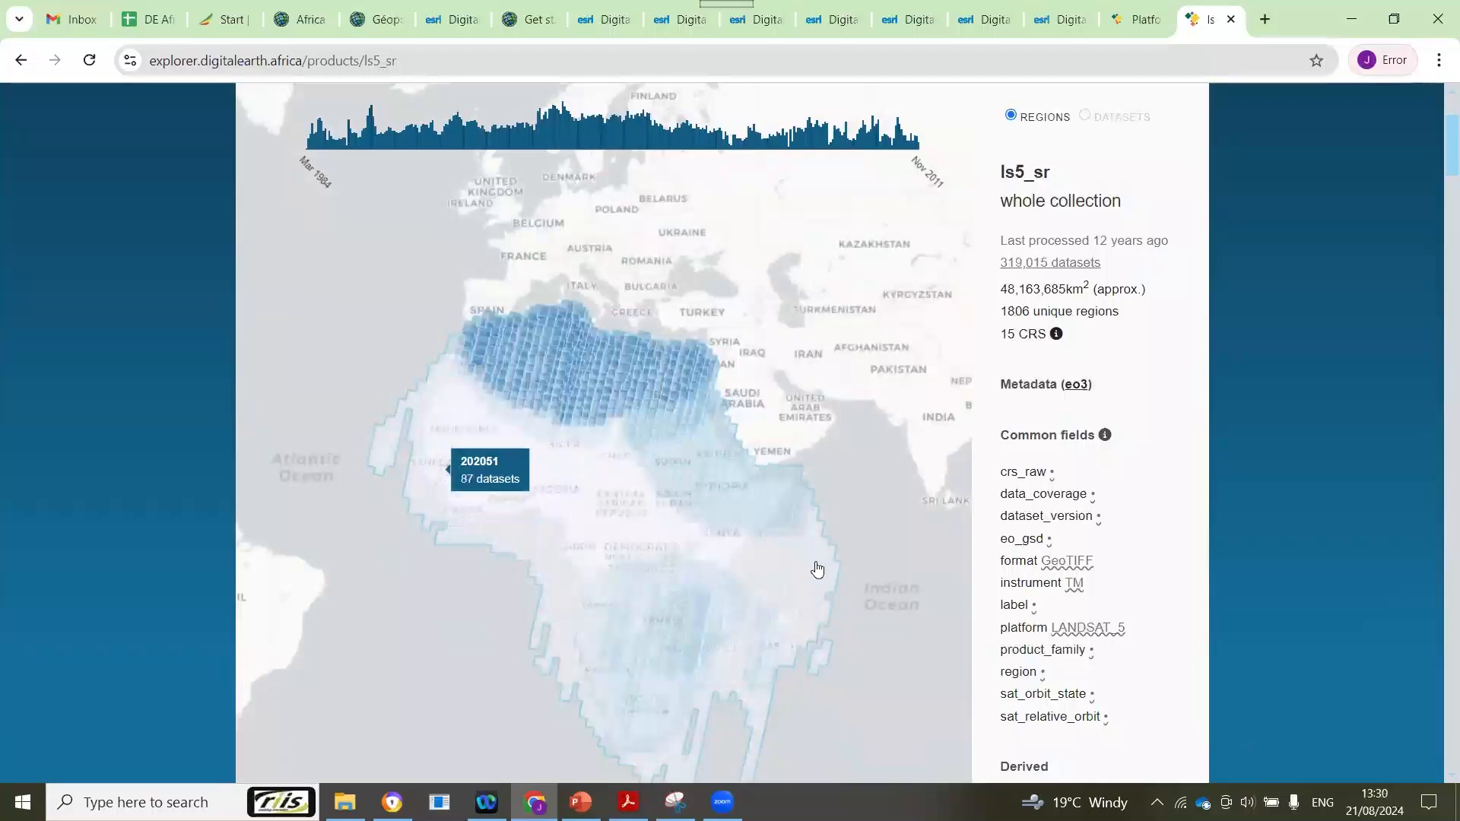
{"action": "scroll", "coordinate": [814, 569], "scroll_direction": "down", "scroll_amount": 1}
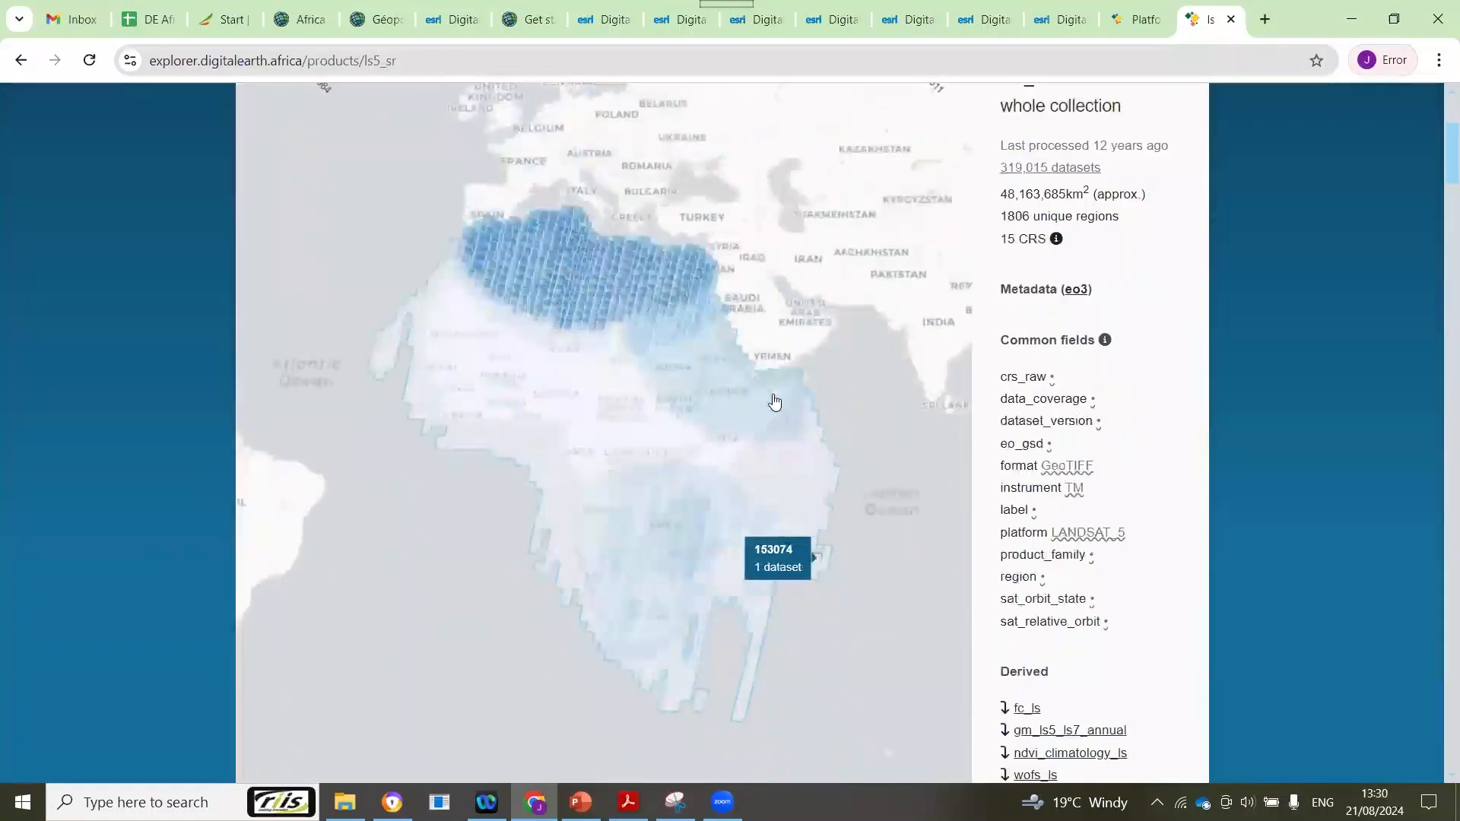
{"action": "scroll", "coordinate": [787, 396], "scroll_direction": "up", "scroll_amount": 2}
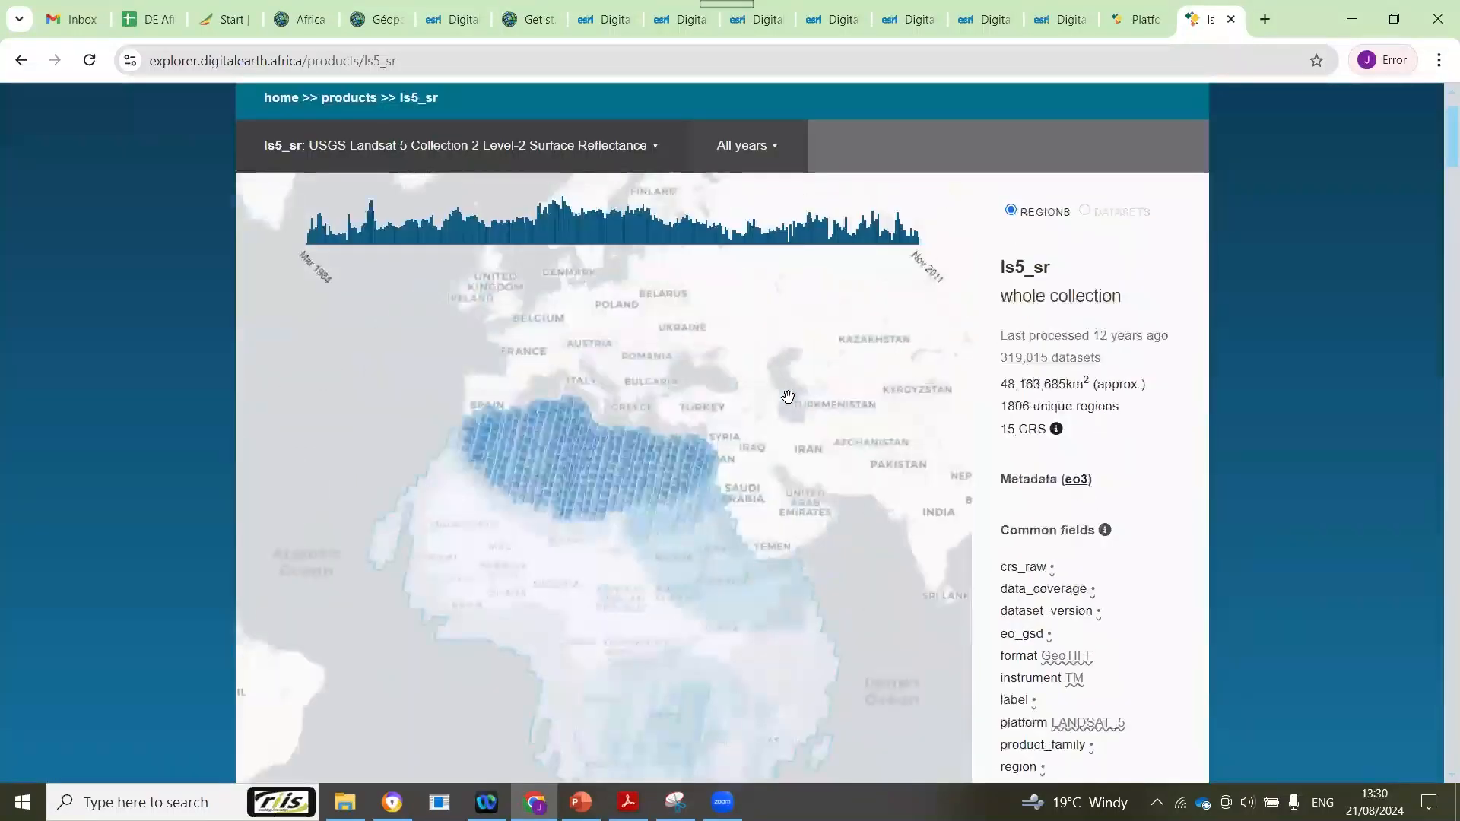
{"action": "scroll", "coordinate": [785, 399], "scroll_direction": "up", "scroll_amount": 1}
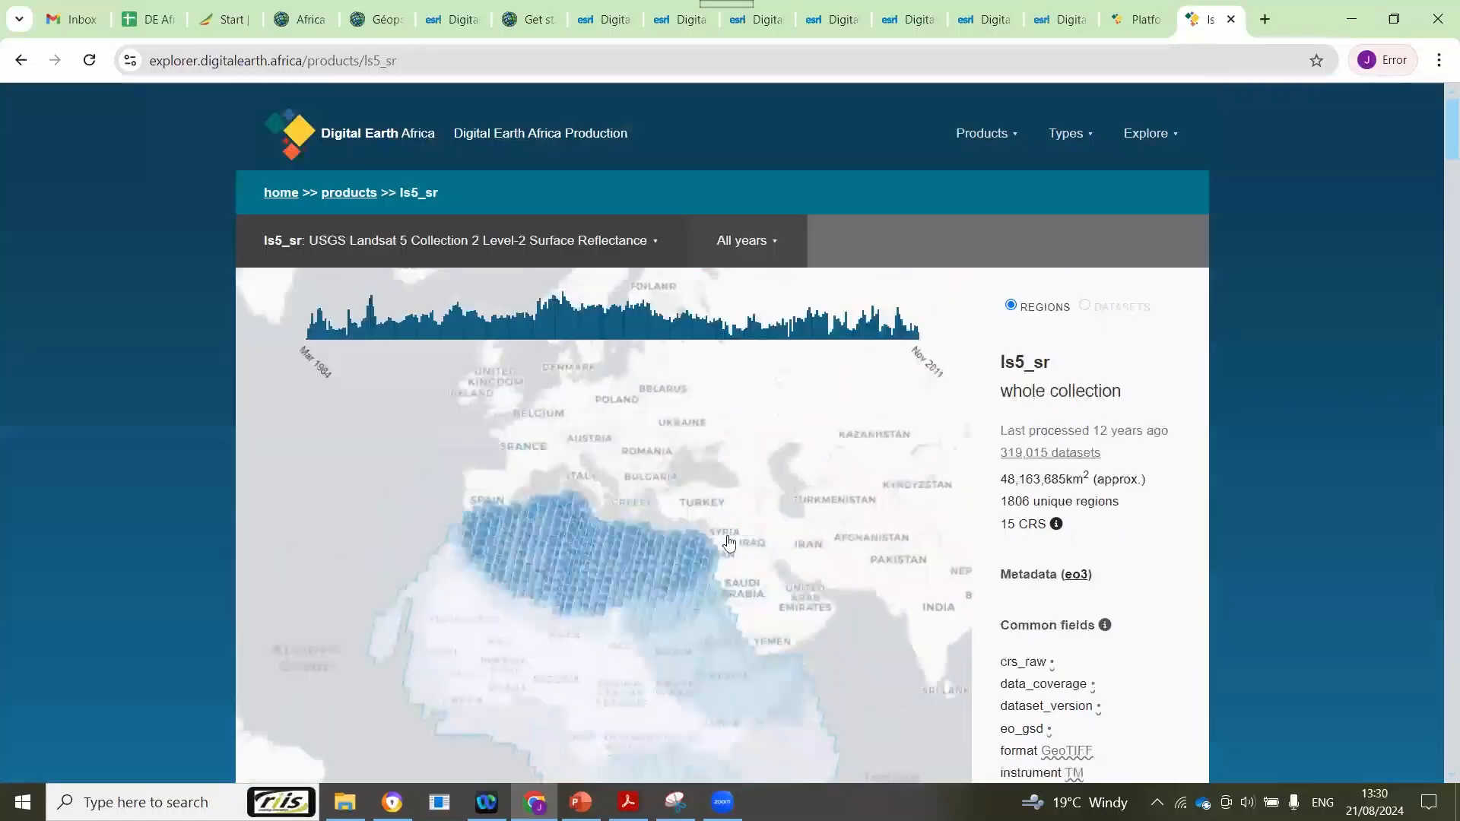
{"action": "scroll", "coordinate": [767, 439], "scroll_direction": "down", "scroll_amount": 1}
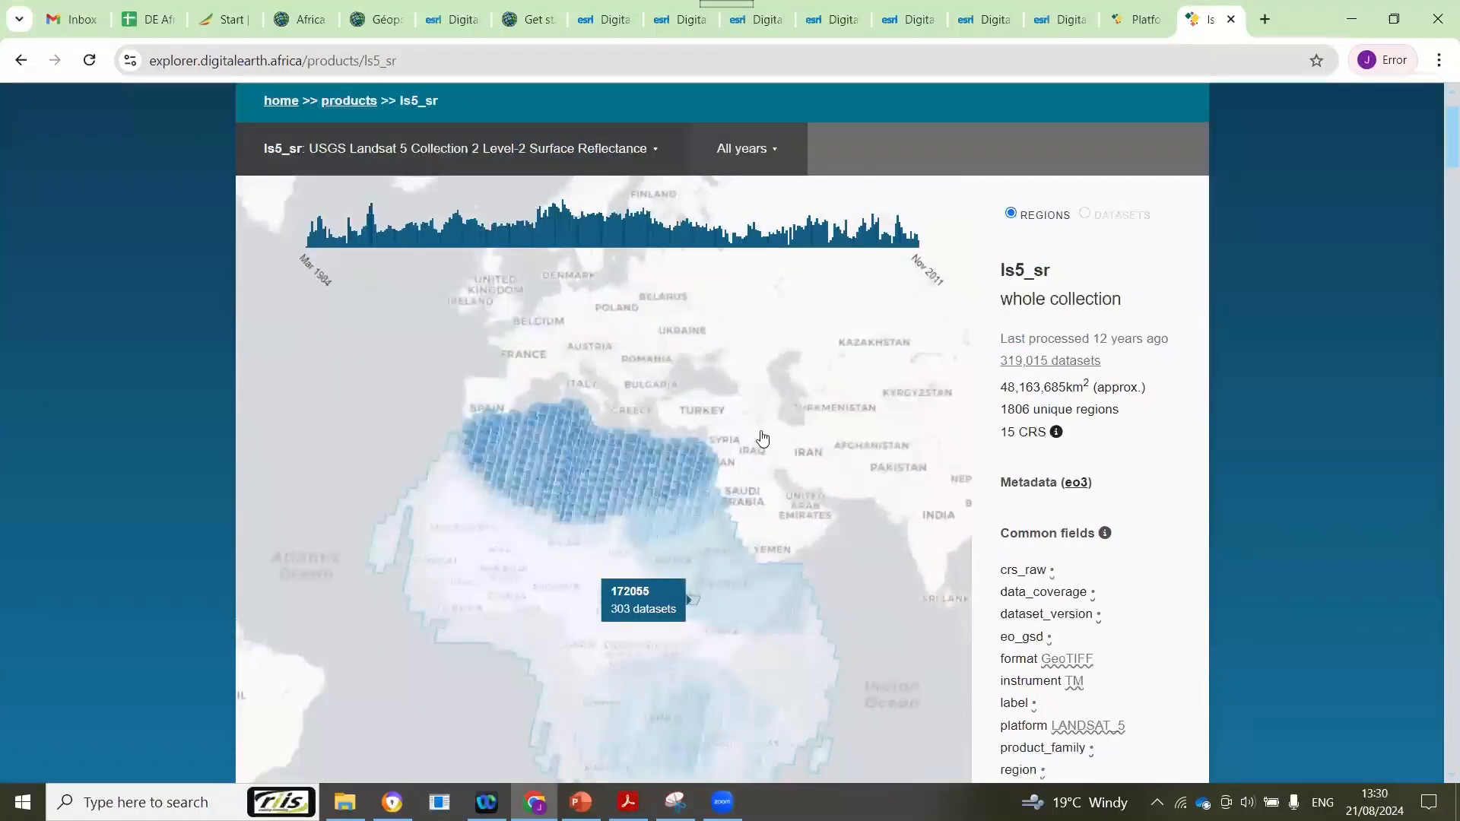
{"action": "scroll", "coordinate": [763, 439], "scroll_direction": "down", "scroll_amount": 5}
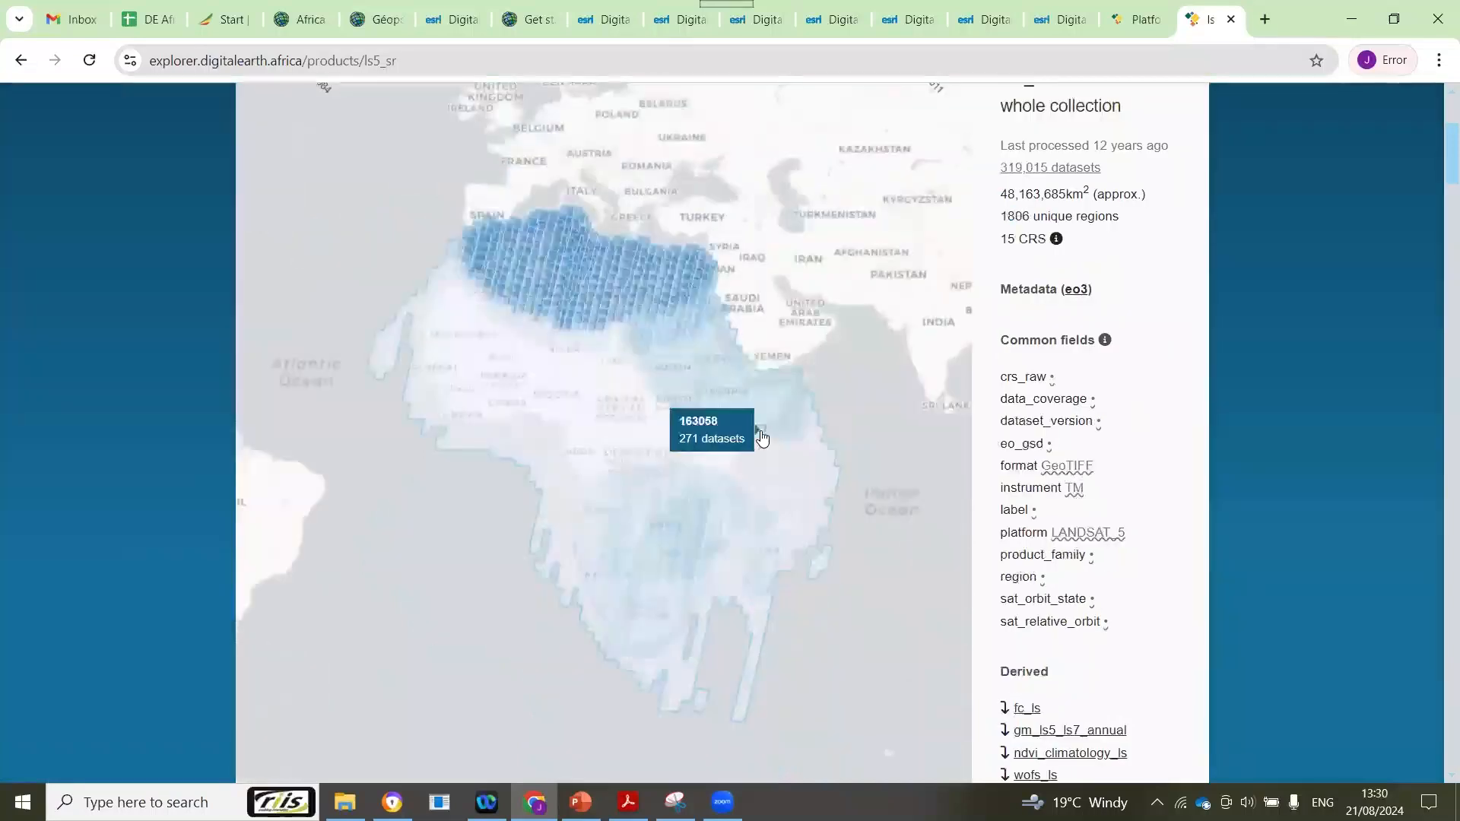
{"action": "scroll", "coordinate": [950, 739], "scroll_direction": "up", "scroll_amount": 1}
Step: Open region 197054 in Ivory Coast from the ls5_sr coverage map
{"action": "left_click", "coordinate": [950, 739]}
{"action": "left_click", "coordinate": [950, 739]}
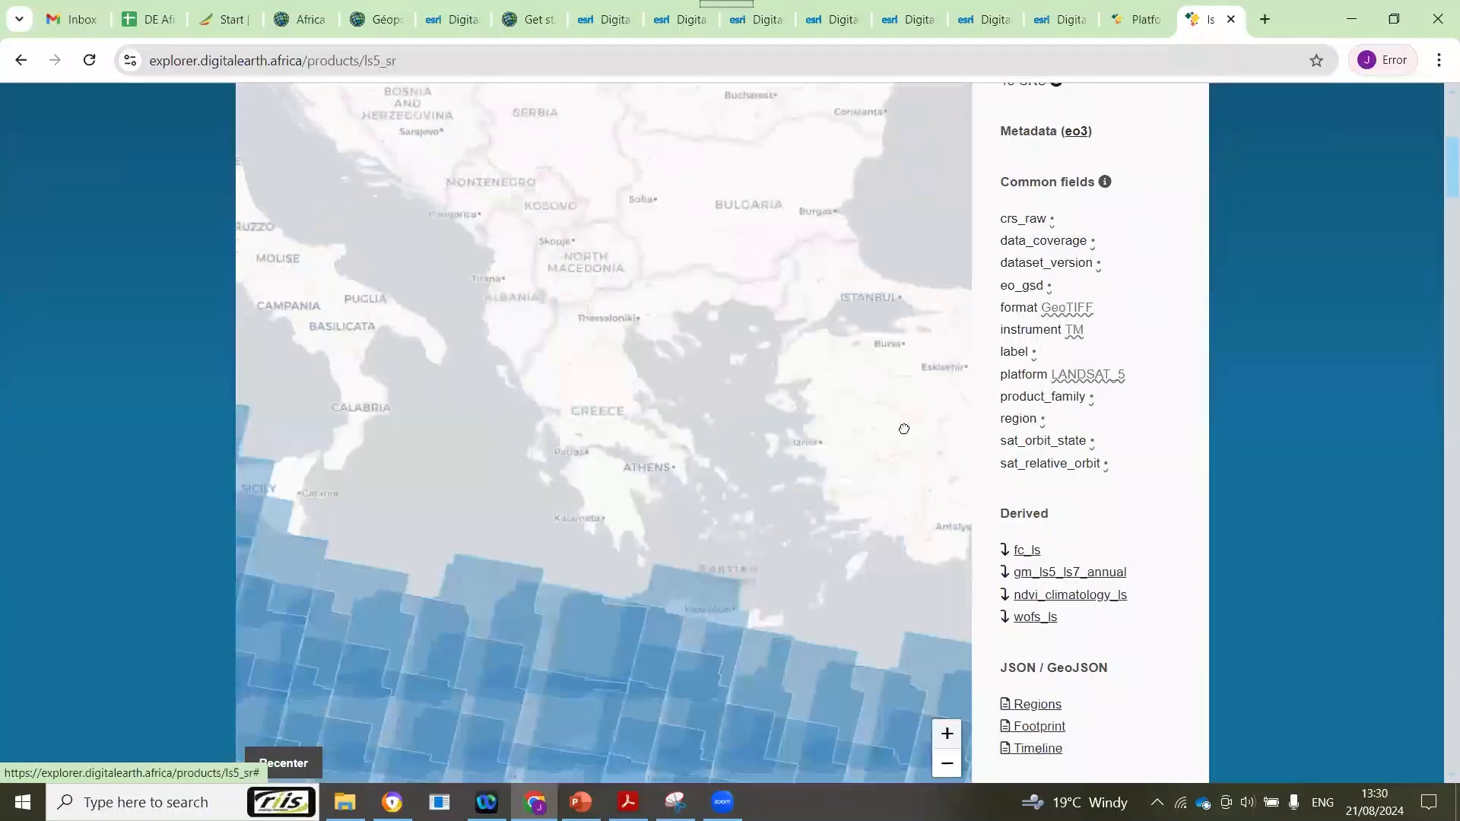
{"action": "left_click_drag", "start_coordinate": [541, 571], "coordinate": [578, 394]}
{"action": "left_click_drag", "start_coordinate": [654, 517], "coordinate": [720, 232]}
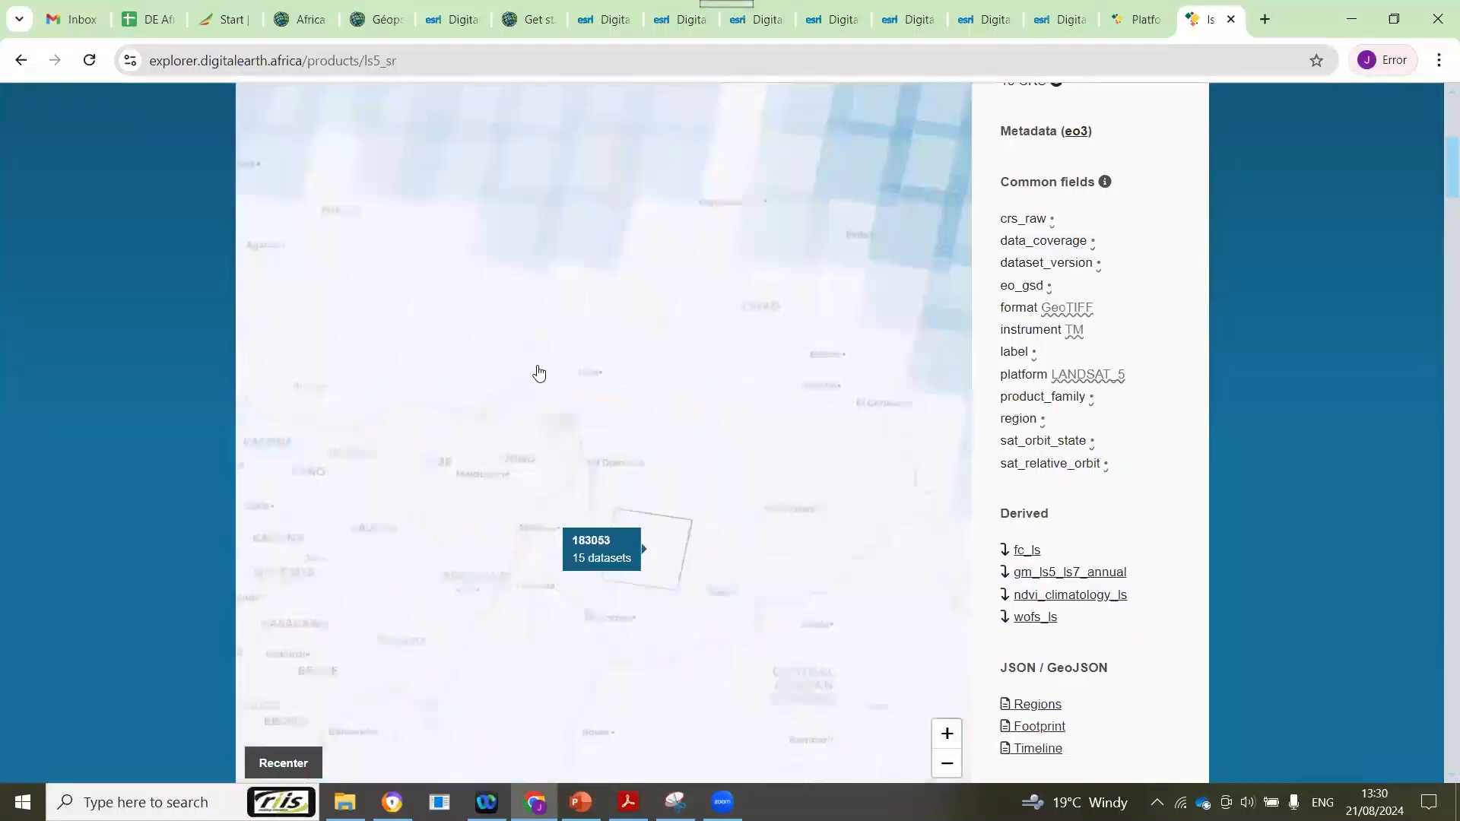
{"action": "left_click_drag", "start_coordinate": [648, 546], "coordinate": [827, 243]}
{"action": "left_click_drag", "start_coordinate": [570, 493], "coordinate": [671, 462]}
{"action": "left_click_drag", "start_coordinate": [418, 400], "coordinate": [596, 407]}
{"action": "left_click_drag", "start_coordinate": [260, 407], "coordinate": [501, 380]}
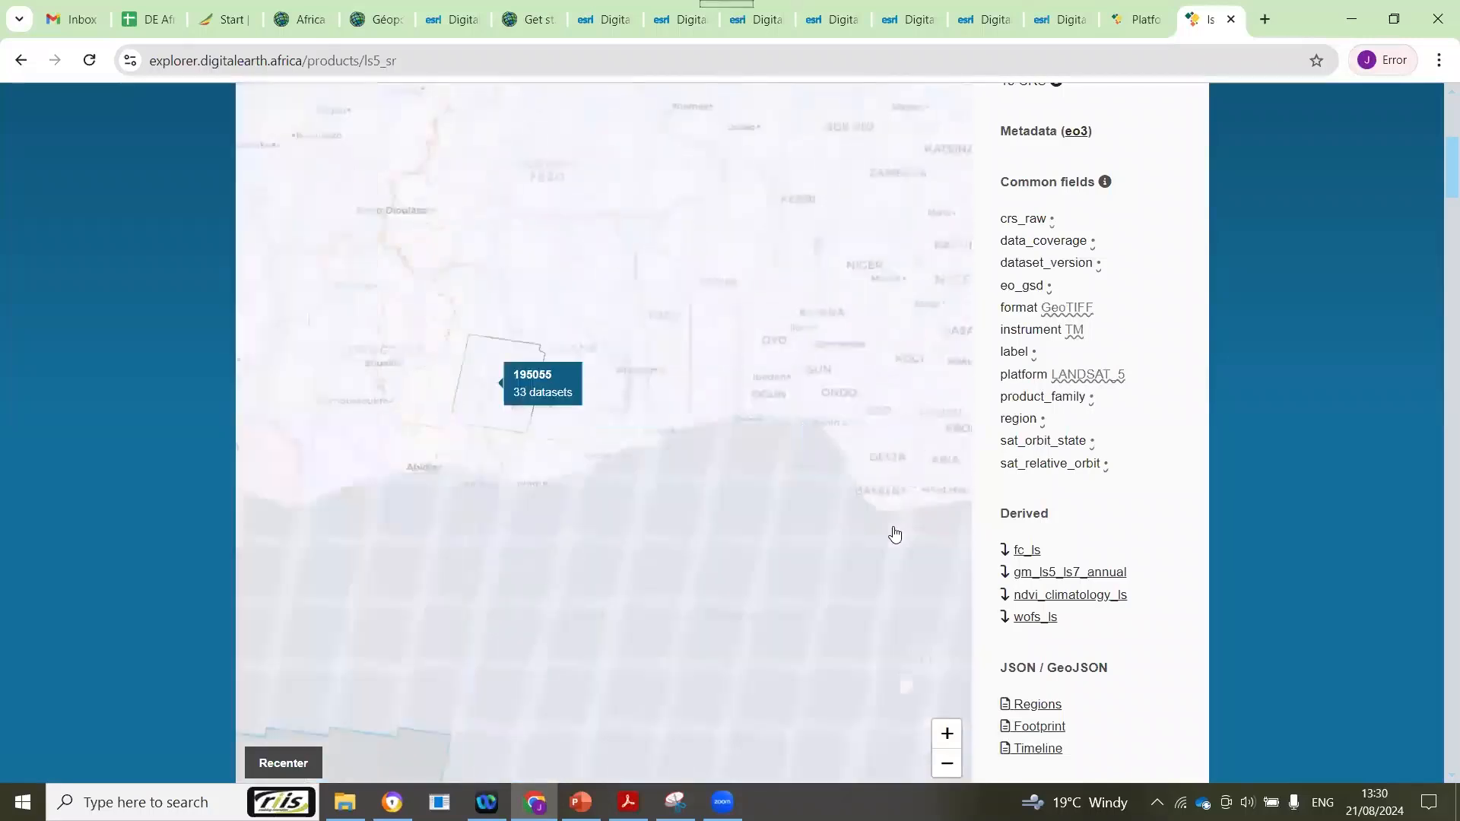
{"action": "left_click_drag", "start_coordinate": [373, 380], "coordinate": [562, 370]}
{"action": "left_click", "coordinate": [947, 733]}
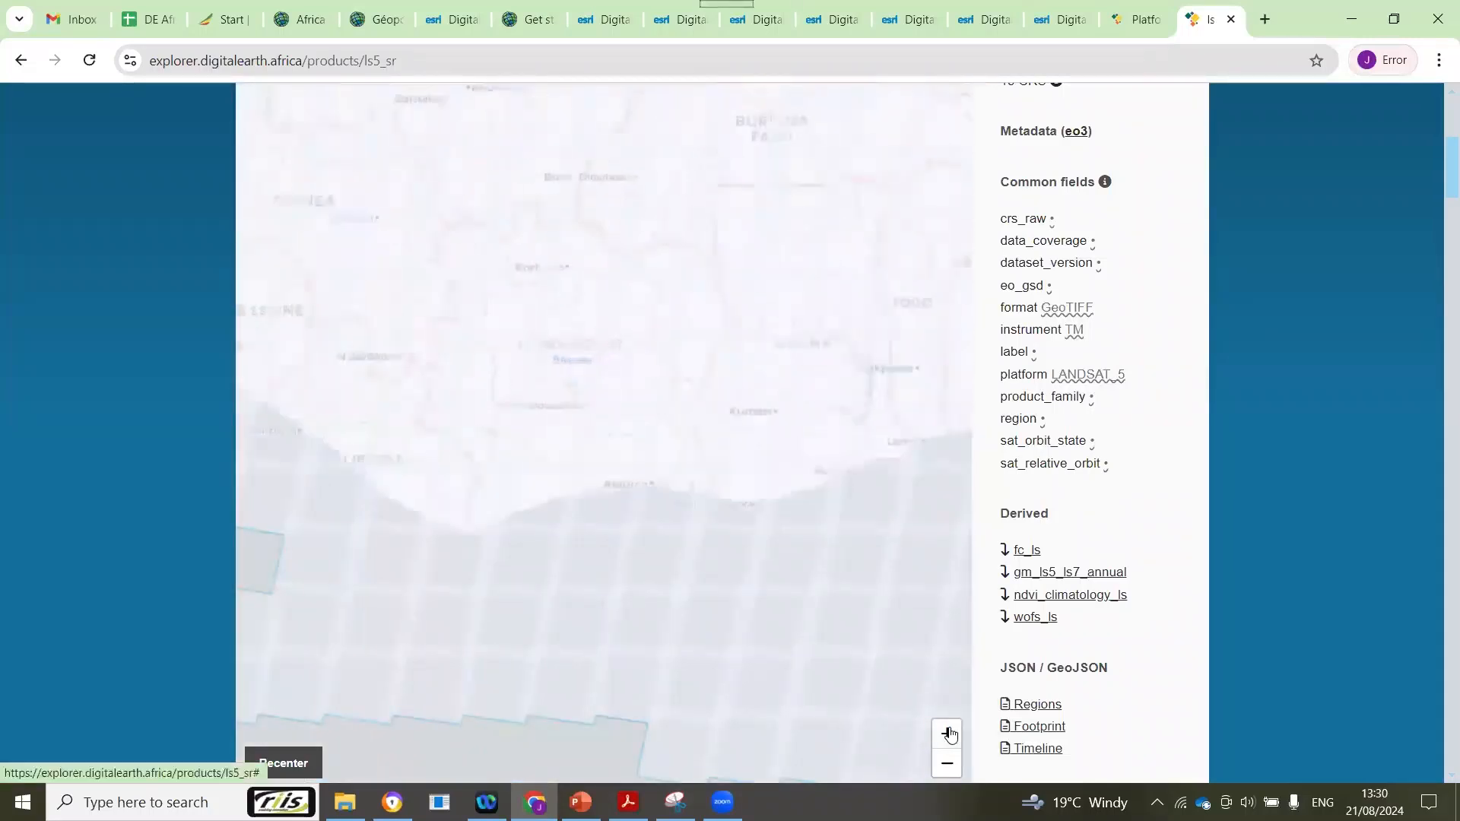
{"action": "left_click", "coordinate": [948, 733]}
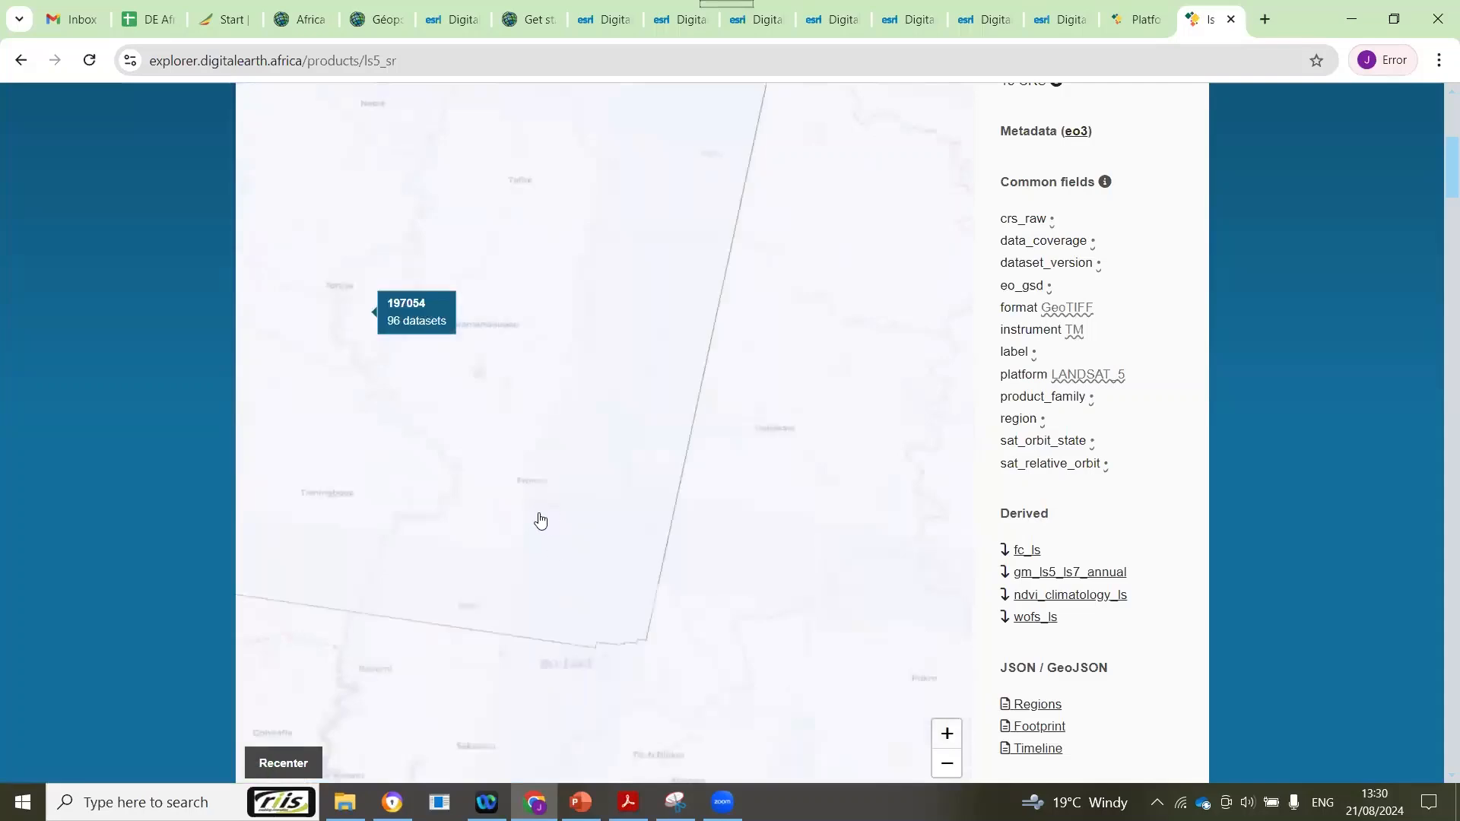
{"action": "left_click", "coordinate": [540, 508]}
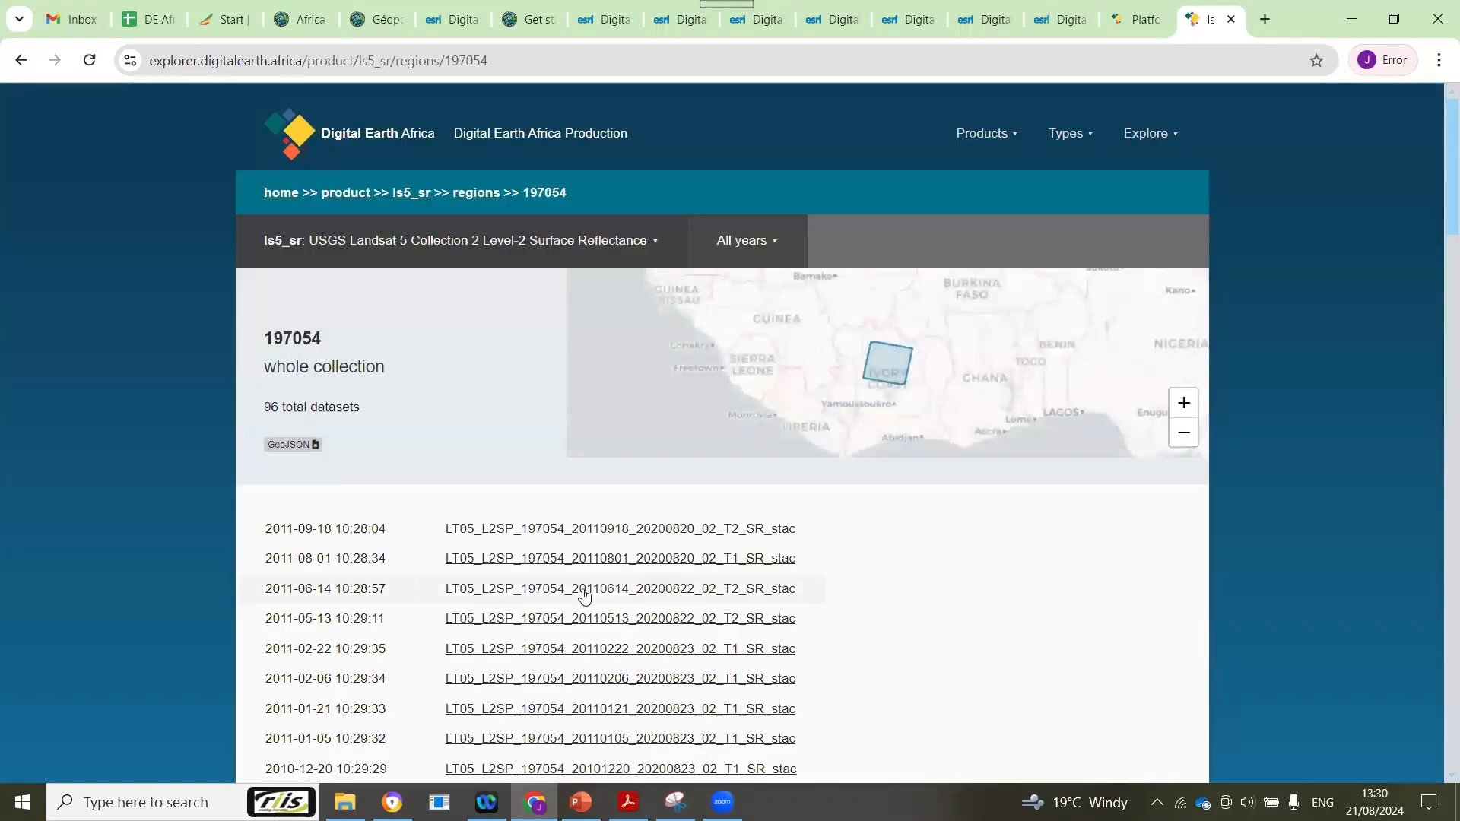
Step: Examine region 197054's full dataset list, checking the acquisition dates from the newest to the oldest
{"action": "scroll", "coordinate": [581, 493], "scroll_direction": "down", "scroll_amount": 3}
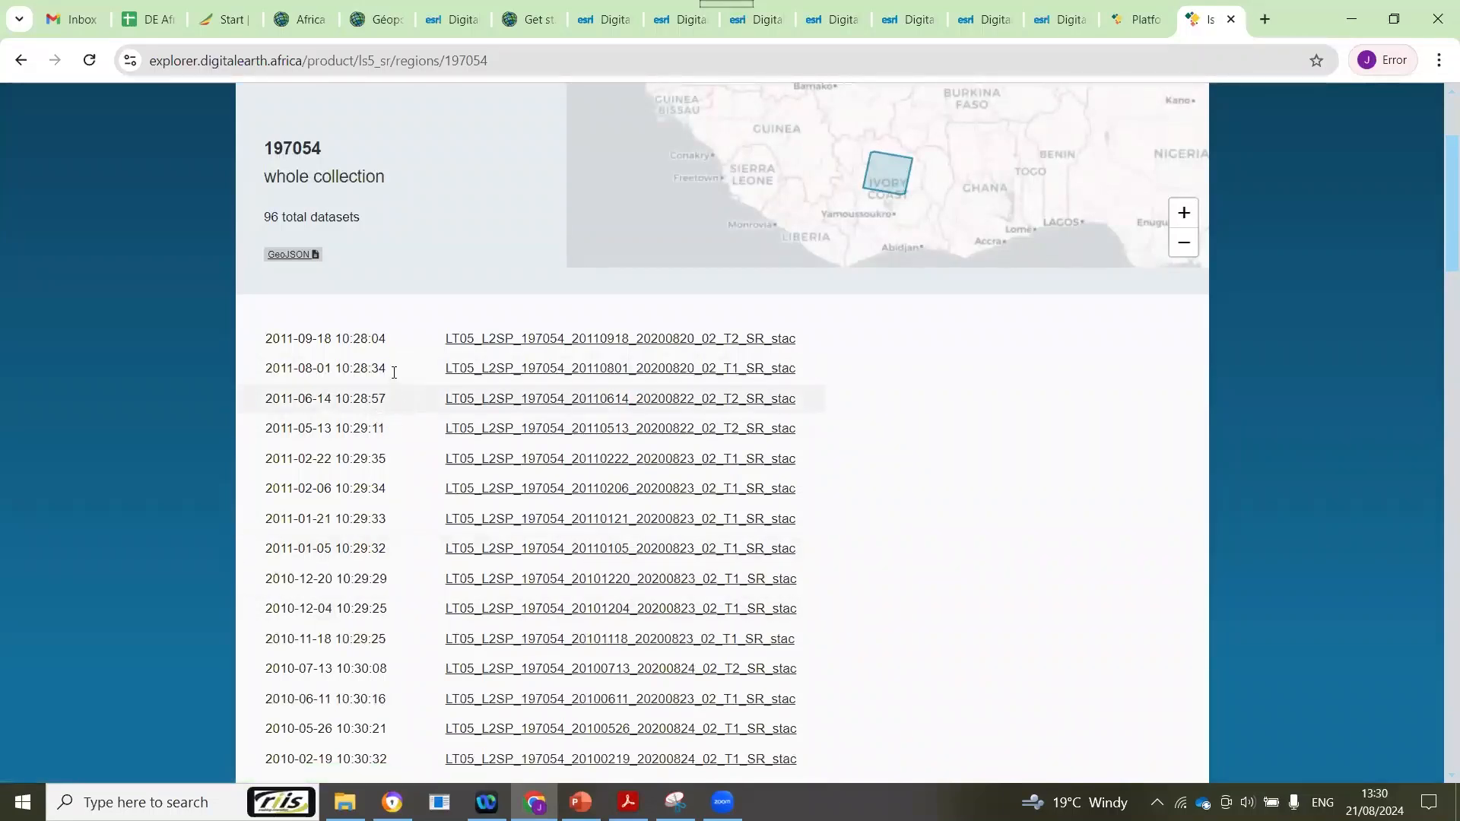
{"action": "scroll", "coordinate": [289, 330], "scroll_direction": "down", "scroll_amount": 4}
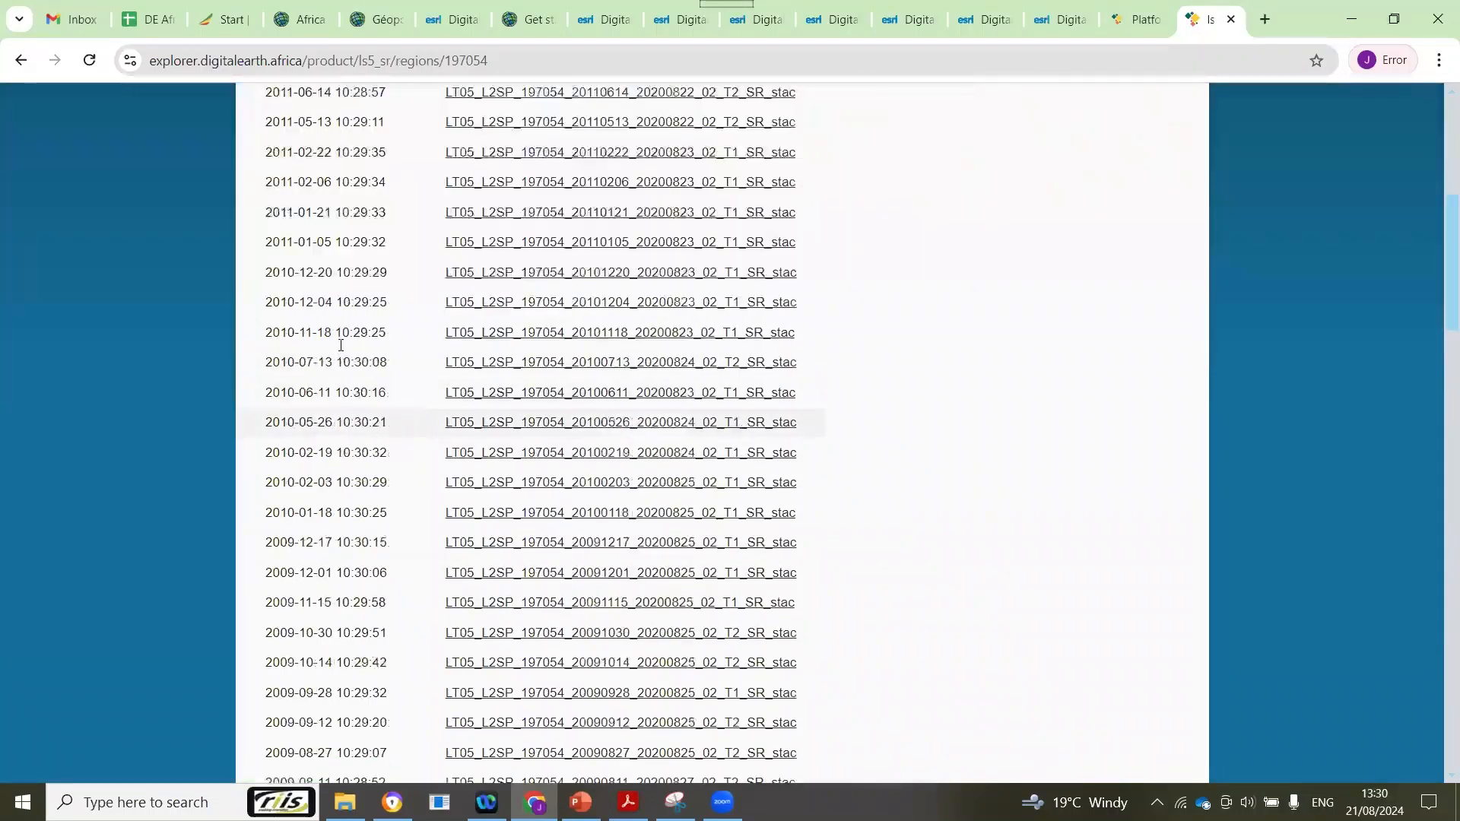
{"action": "scroll", "coordinate": [334, 338], "scroll_direction": "up", "scroll_amount": 4}
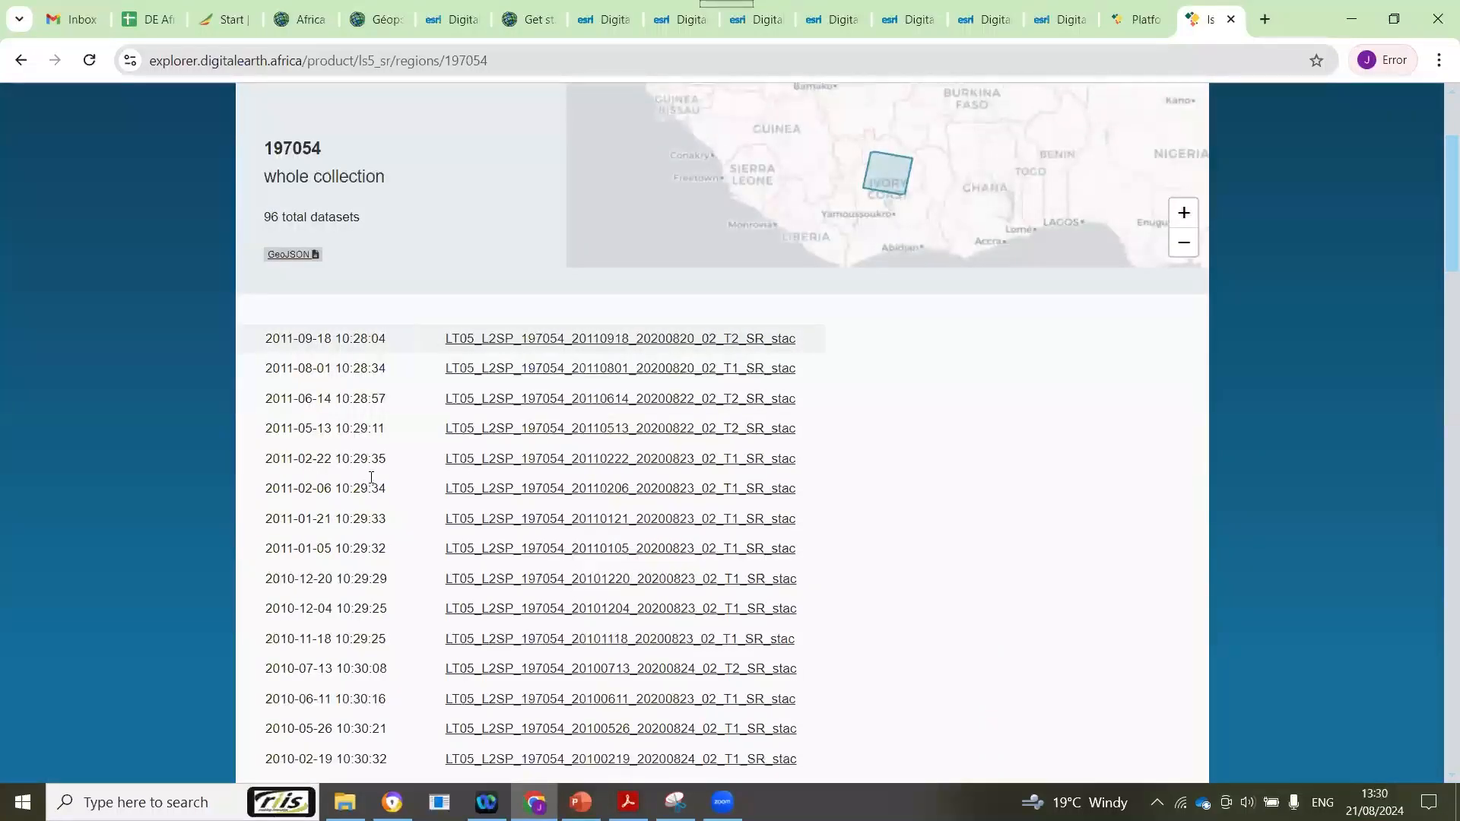
{"action": "scroll", "coordinate": [1372, 489], "scroll_direction": "down", "scroll_amount": 20}
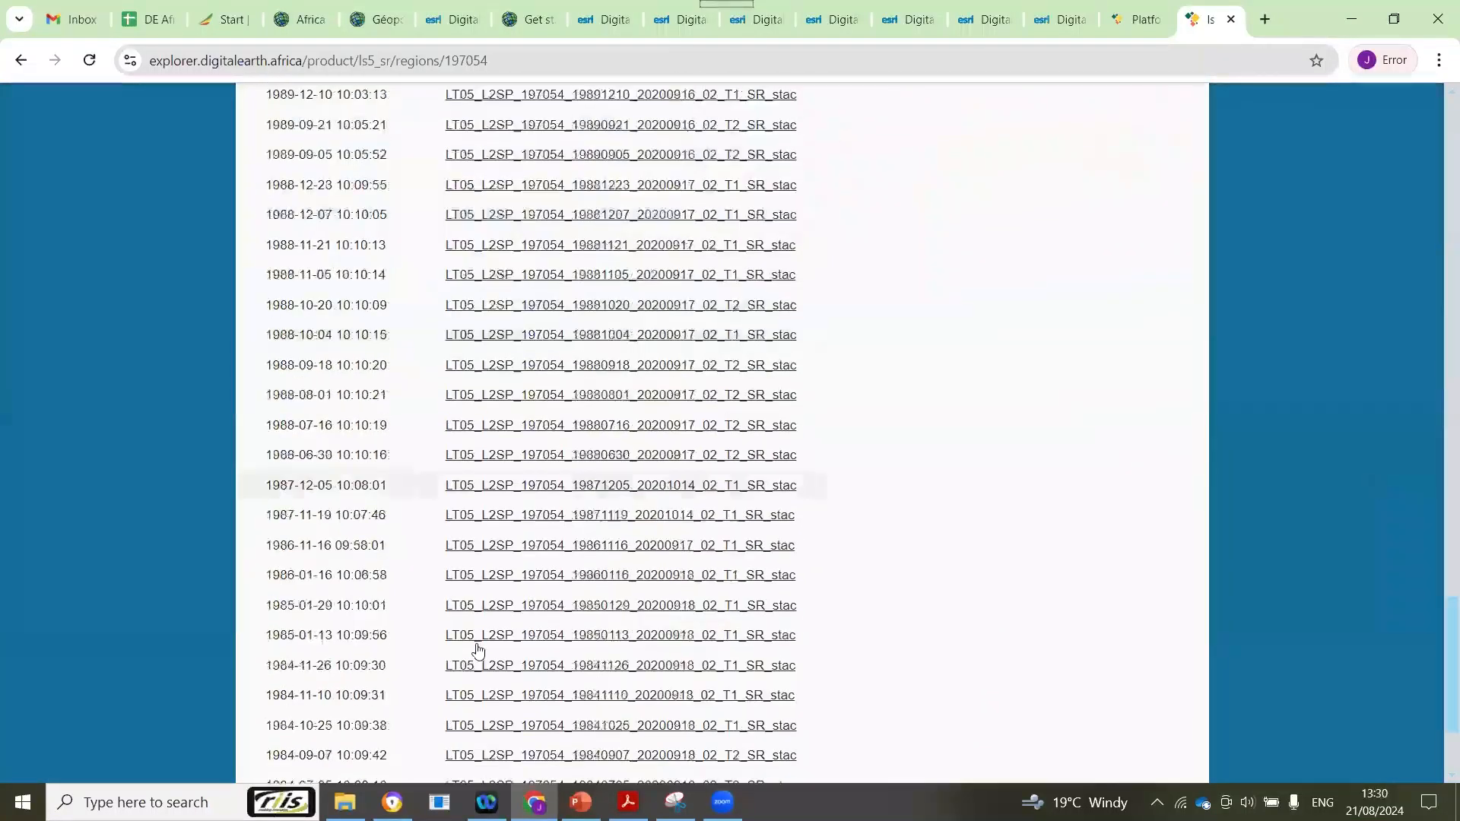
{"action": "scroll", "coordinate": [478, 650], "scroll_direction": "down", "scroll_amount": 3}
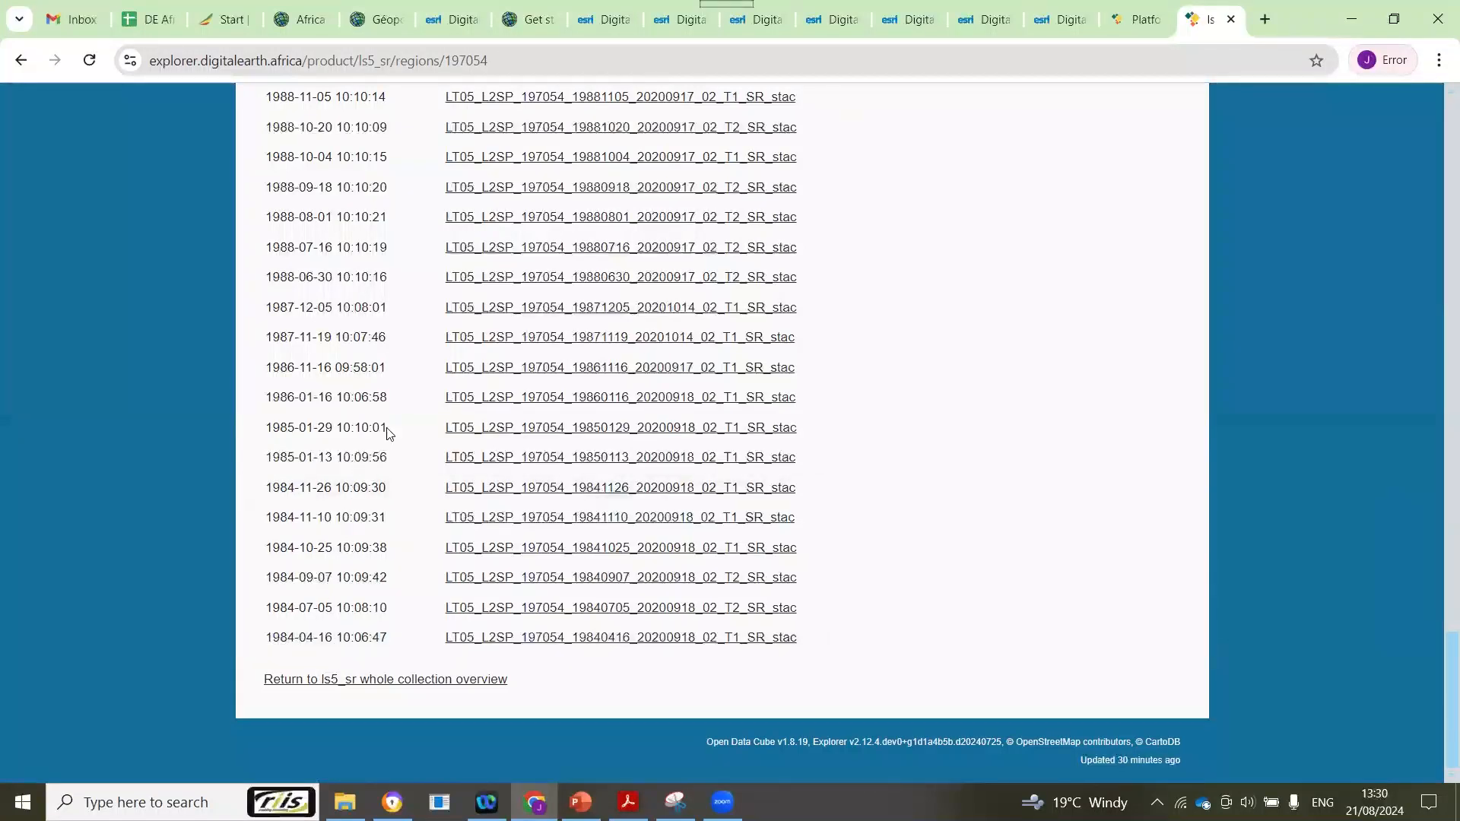
{"action": "scroll", "coordinate": [388, 435], "scroll_direction": "up", "scroll_amount": 7}
{"action": "scroll", "coordinate": [402, 447], "scroll_direction": "up", "scroll_amount": 20}
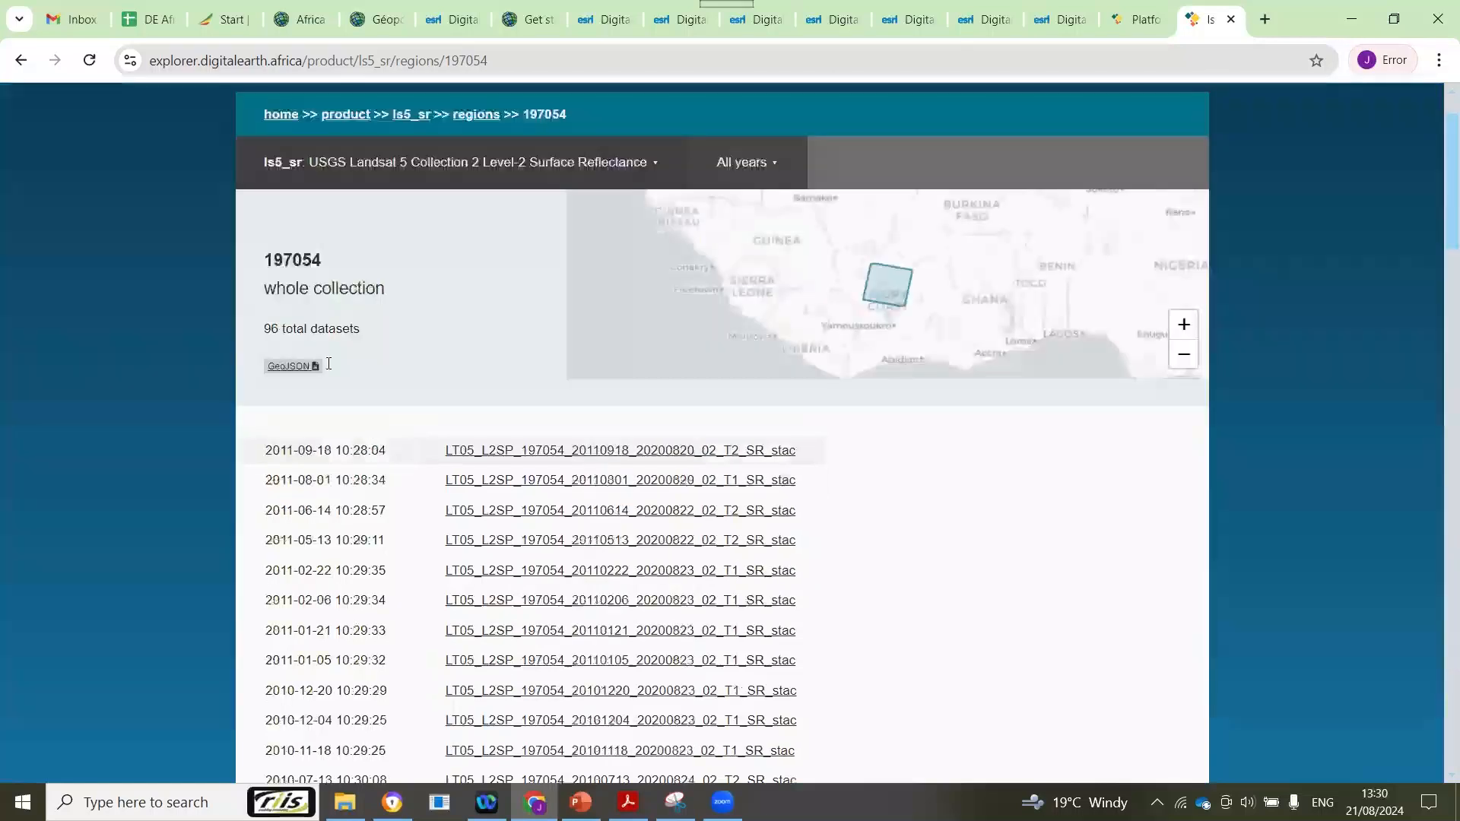
{"action": "scroll", "coordinate": [386, 349], "scroll_direction": "down", "scroll_amount": 2}
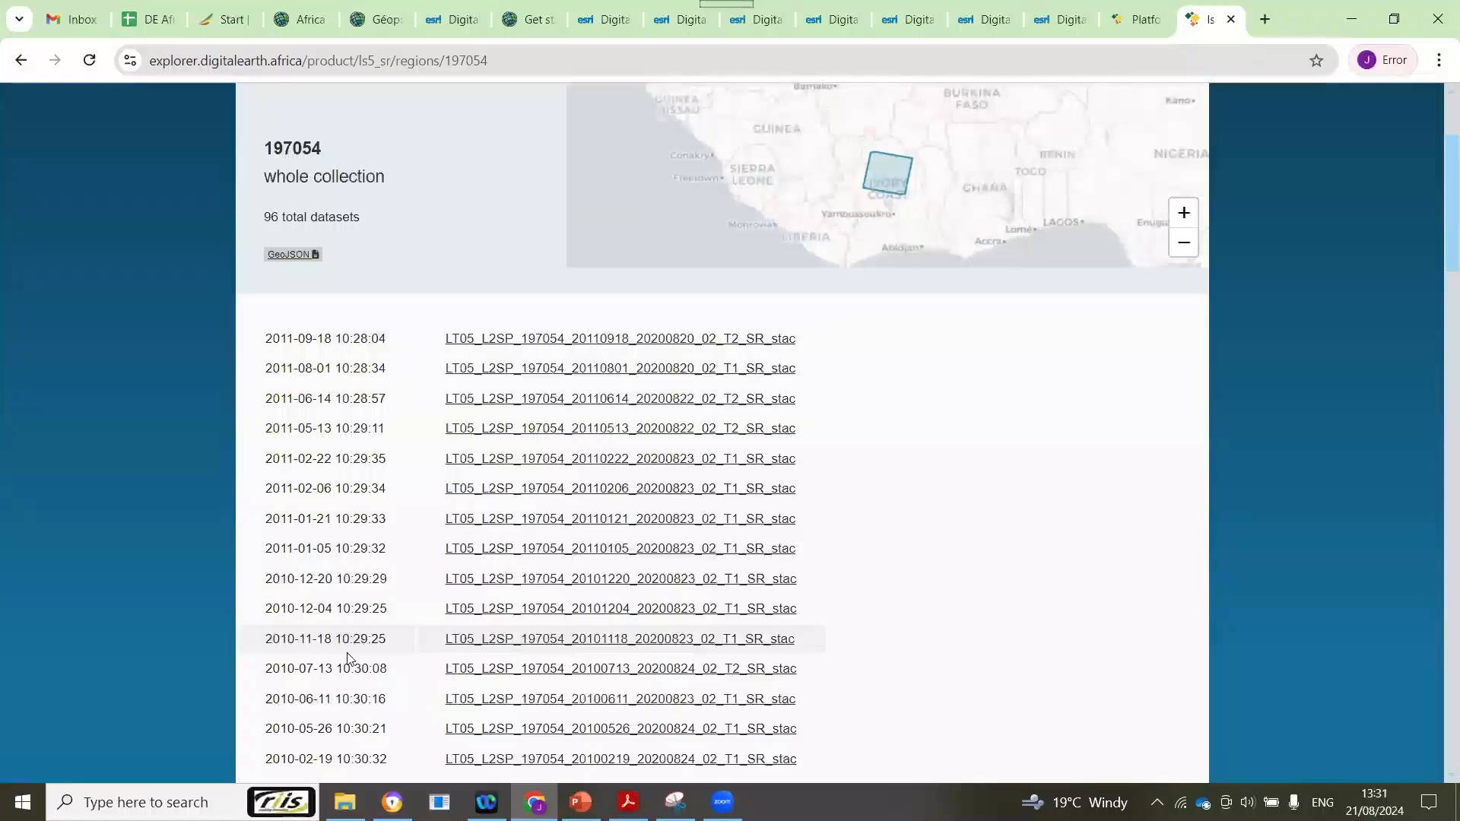
Step: Open the dataset LT05_L2SP_197054_20110918_20200820_02_T2_SR_stac and look through its page
{"action": "left_click", "coordinate": [553, 342]}
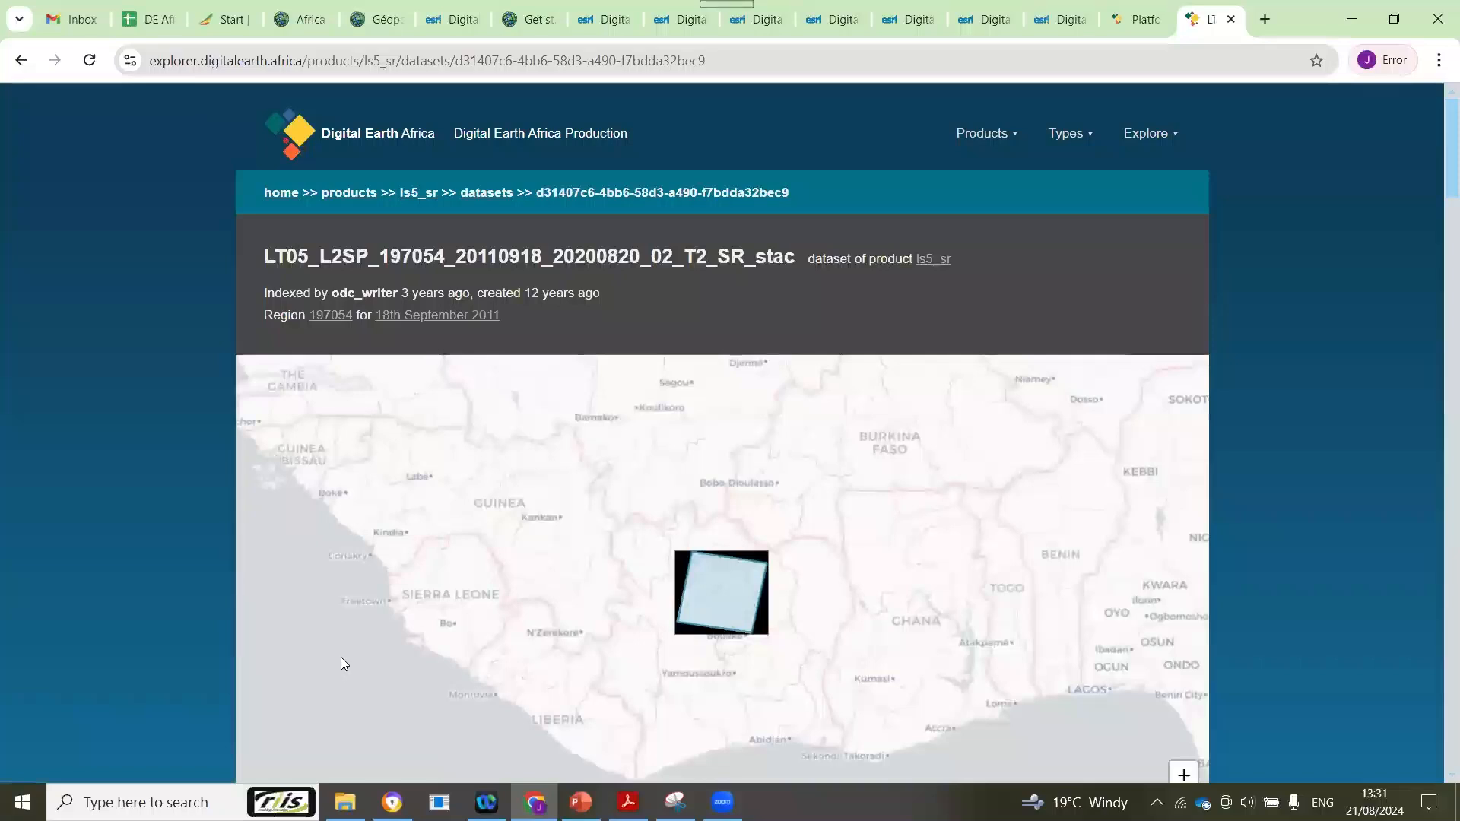
{"action": "scroll", "coordinate": [340, 657], "scroll_direction": "down", "scroll_amount": 5}
{"action": "scroll", "coordinate": [278, 431], "scroll_direction": "down", "scroll_amount": 2}
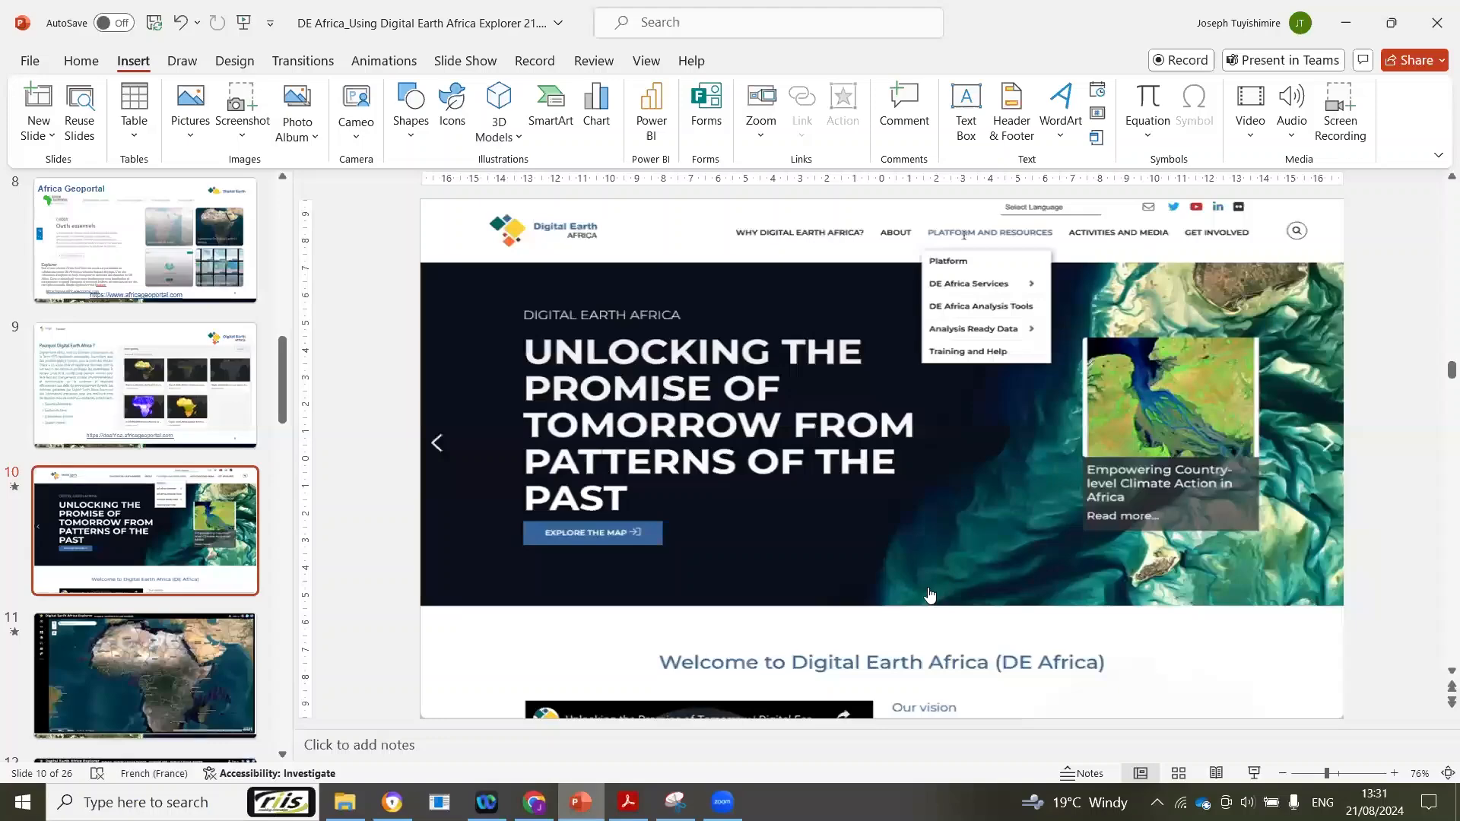
Step: Switch to PowerPoint and present the slide show up to the "Explore satellite imagery for Africa" tutorials slide
{"action": "key", "text": "shift+F5"}
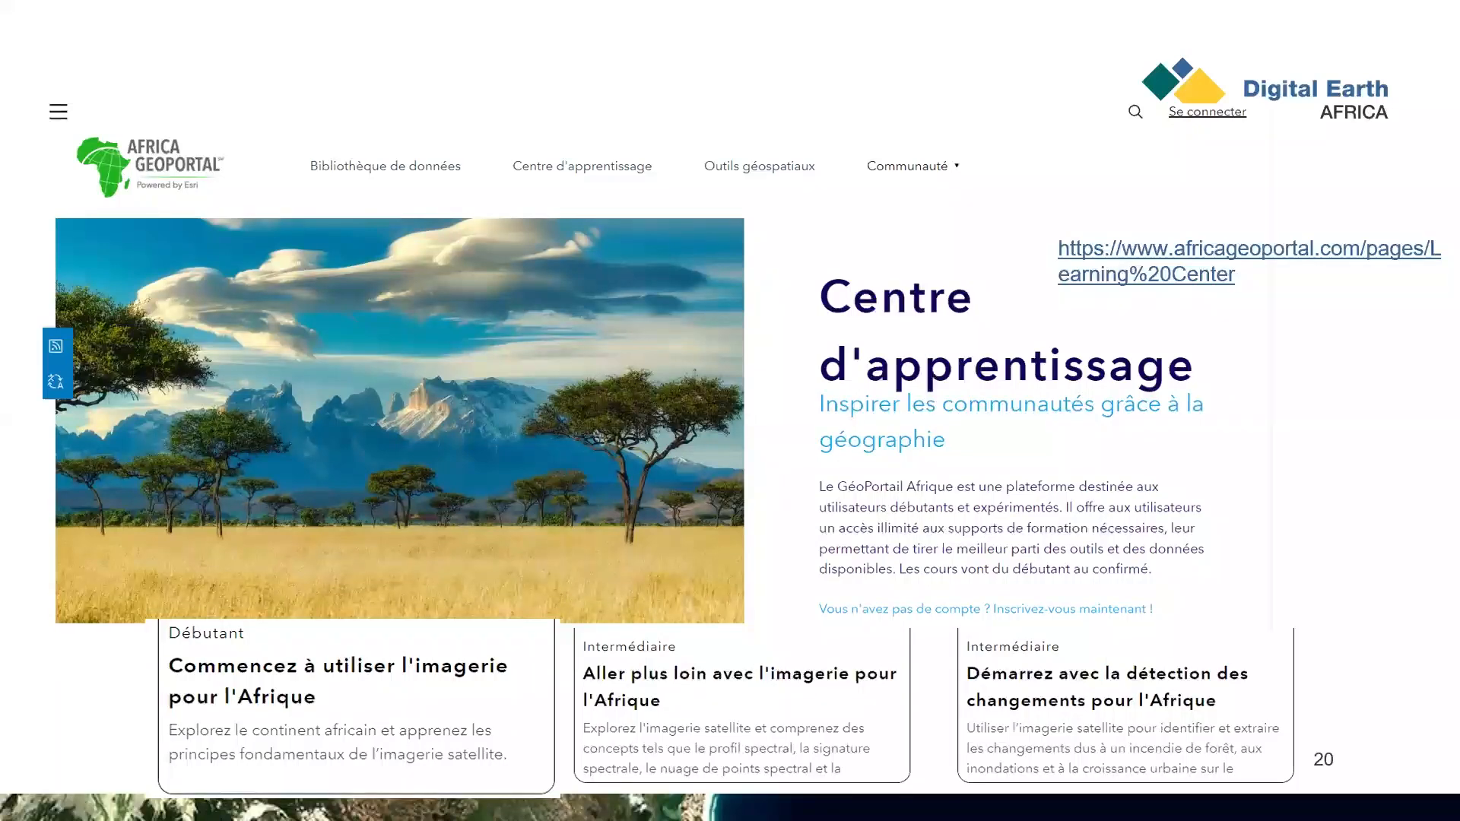
{"action": "key", "text": "Right"}
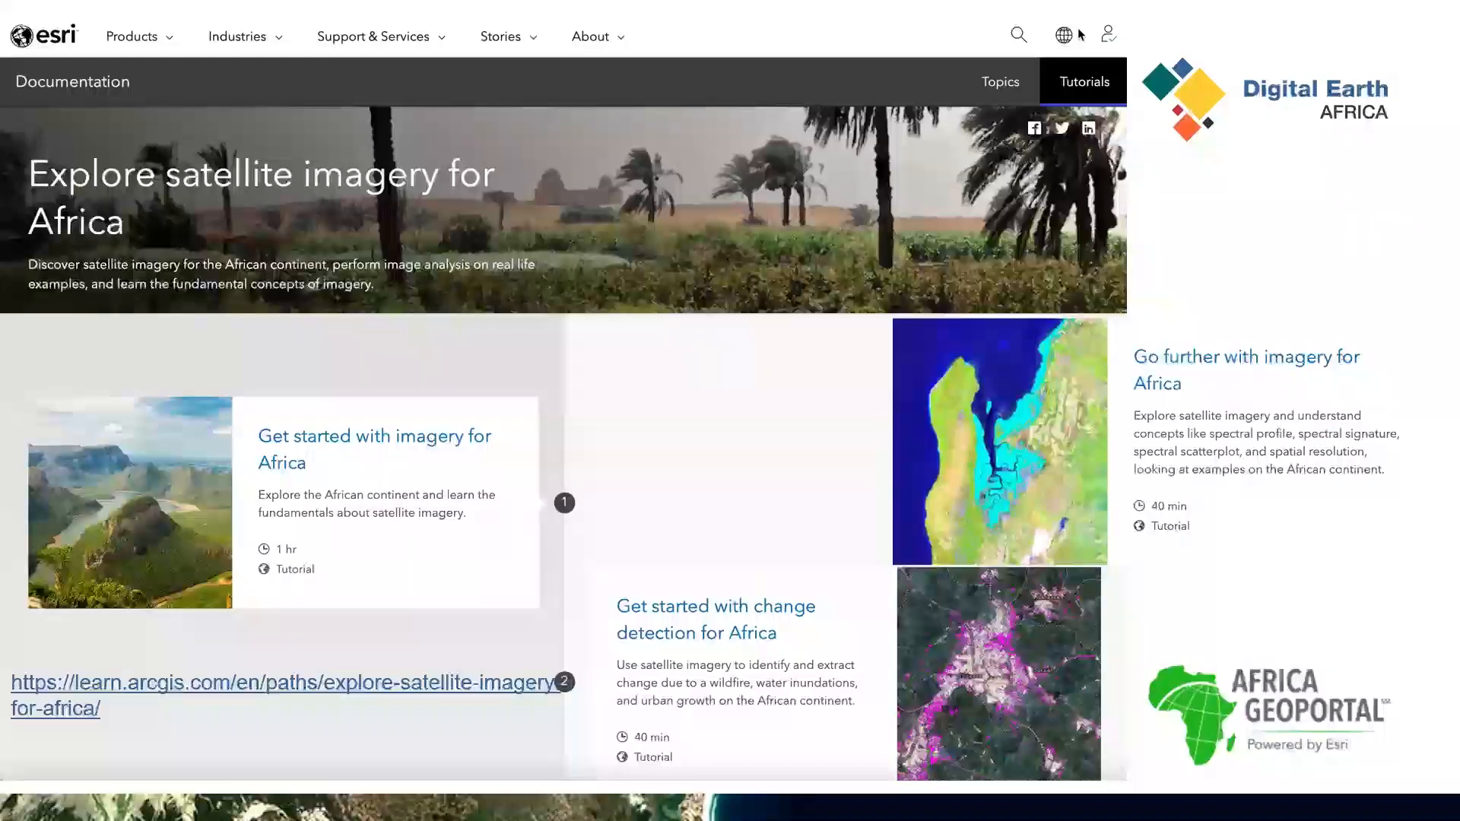